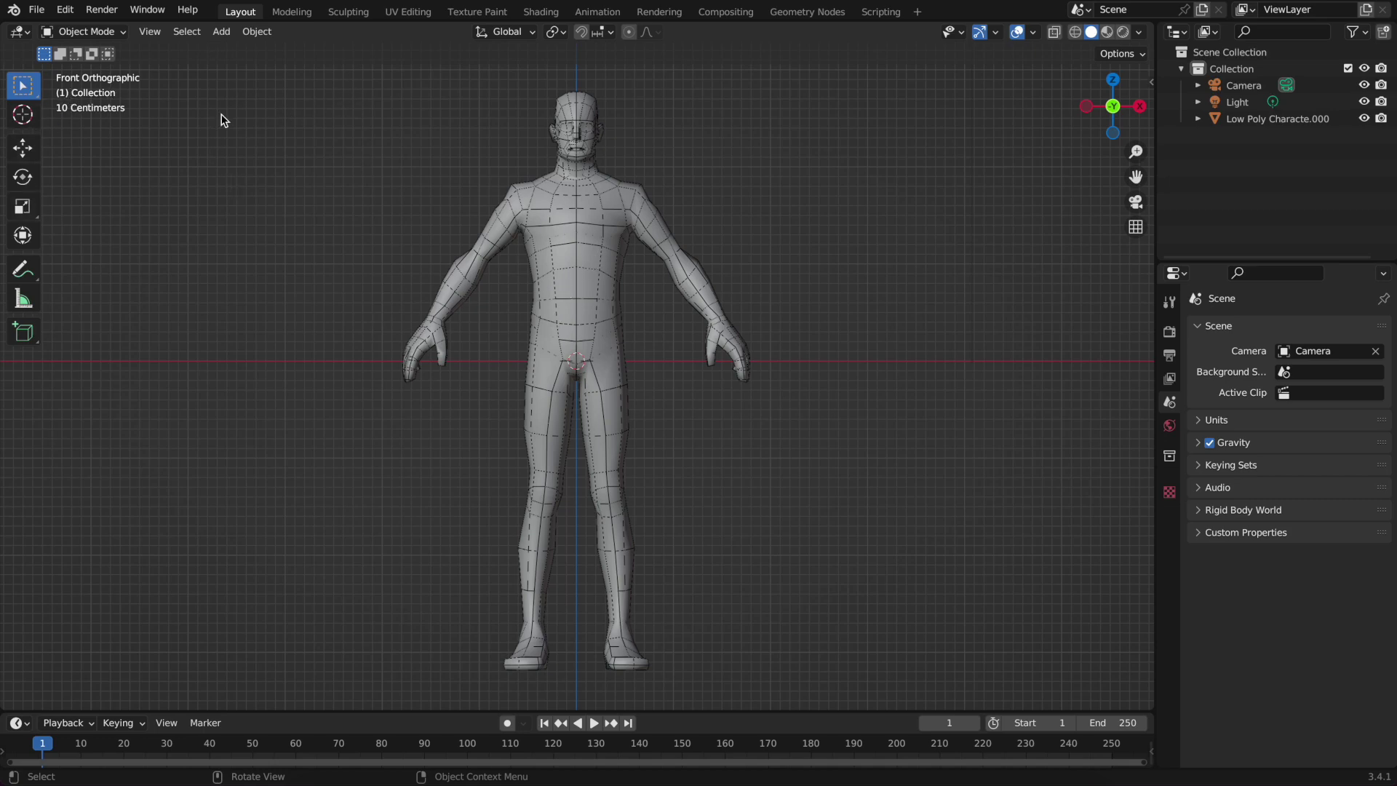
Add an armature at the character's hips and set it to display in front of the mesh
click(224, 31)
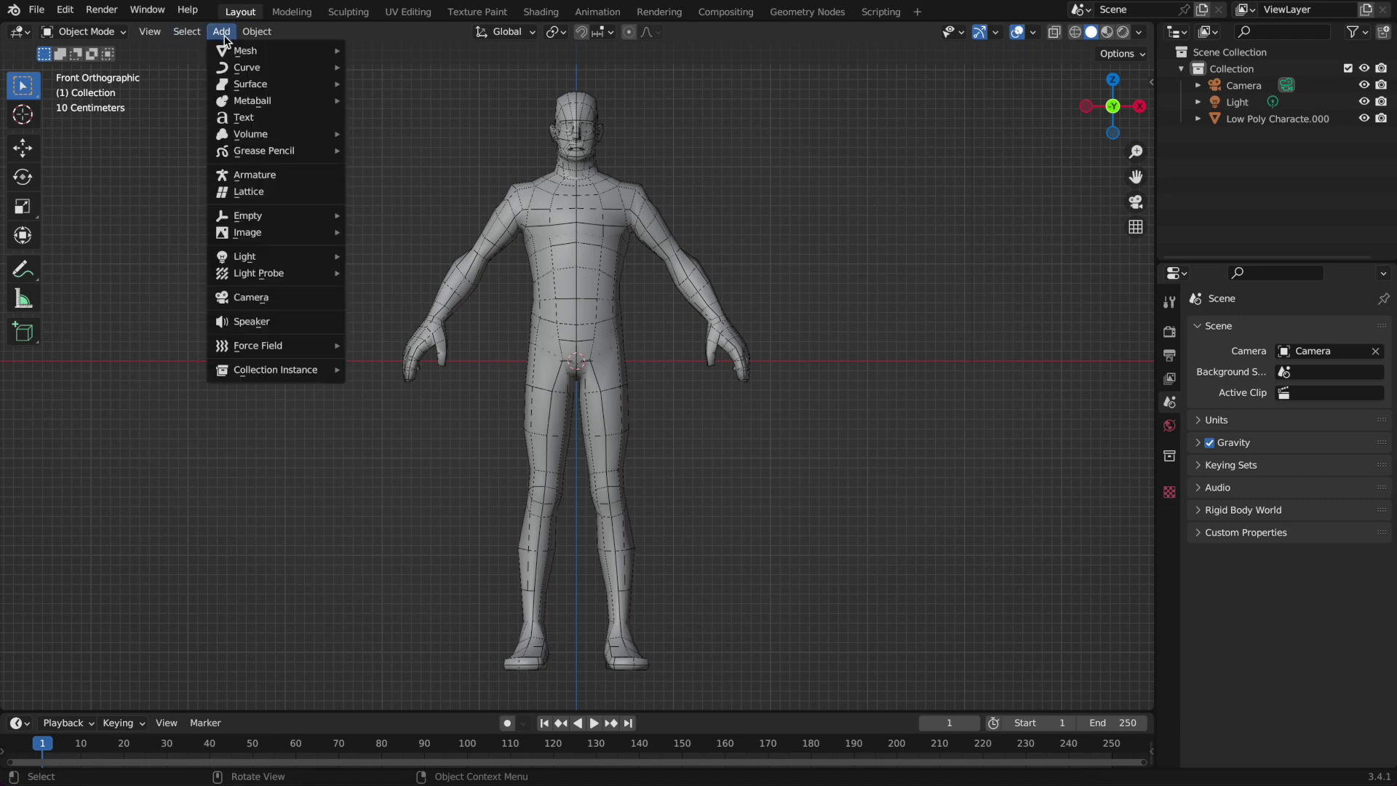
mouse_move(270, 209)
click(275, 179)
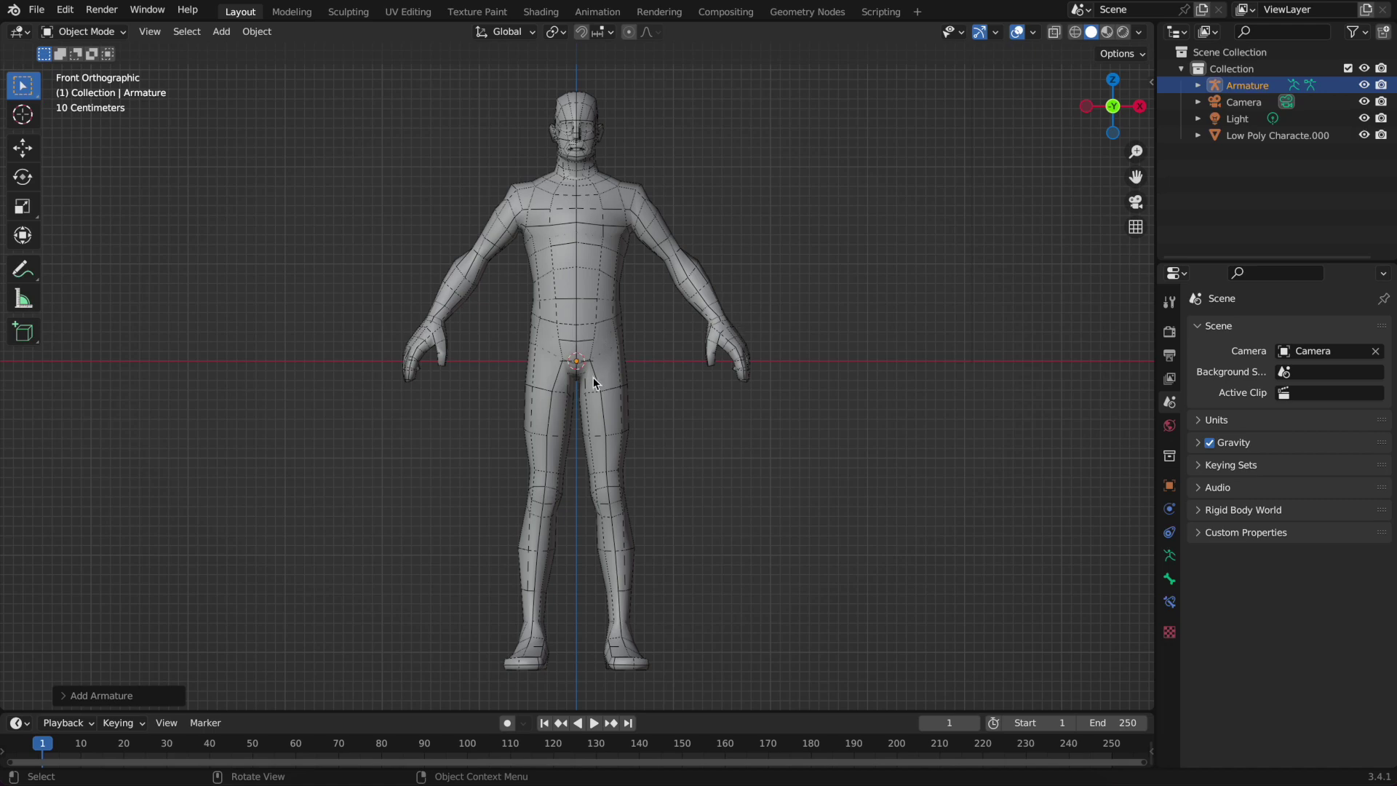
key(KP_Divide)
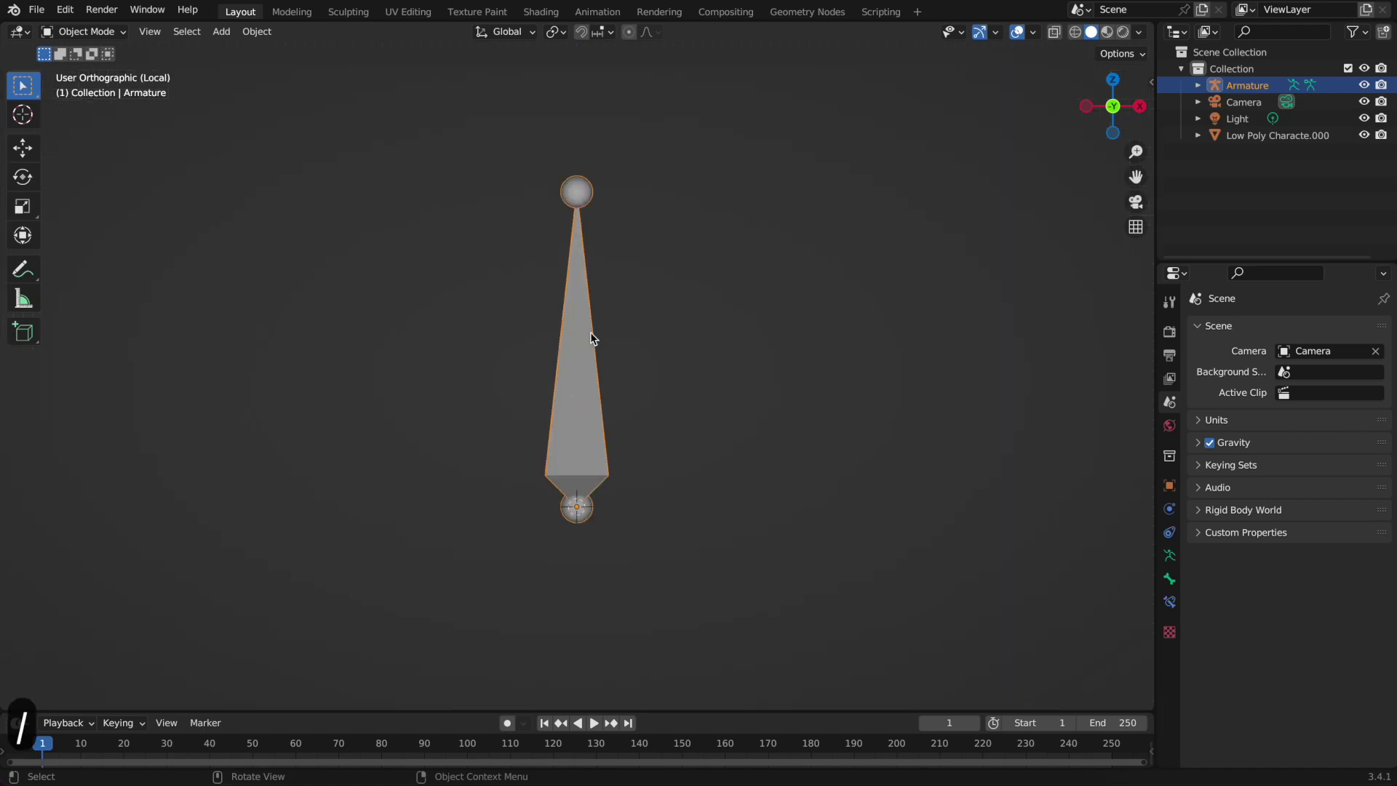
key(KP_Divide)
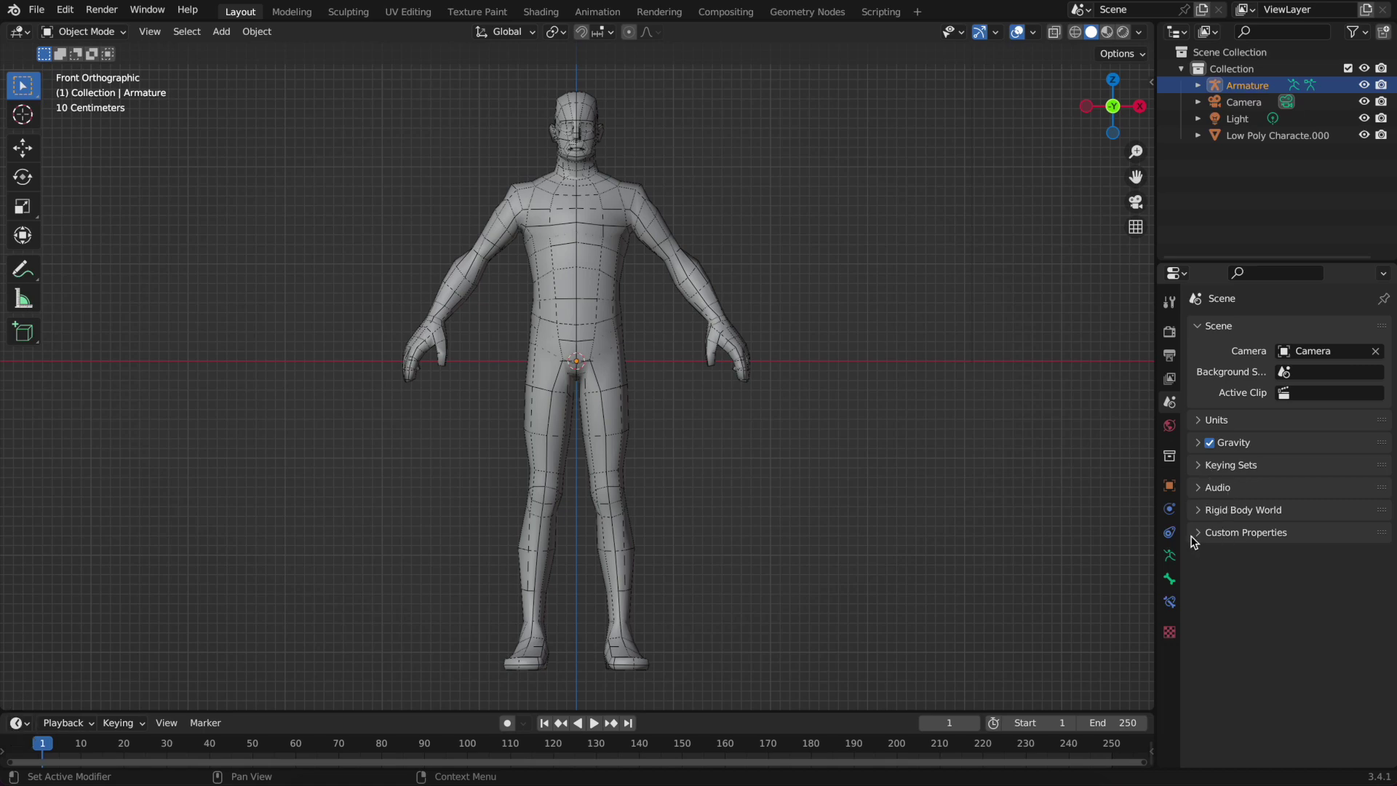
click(1169, 486)
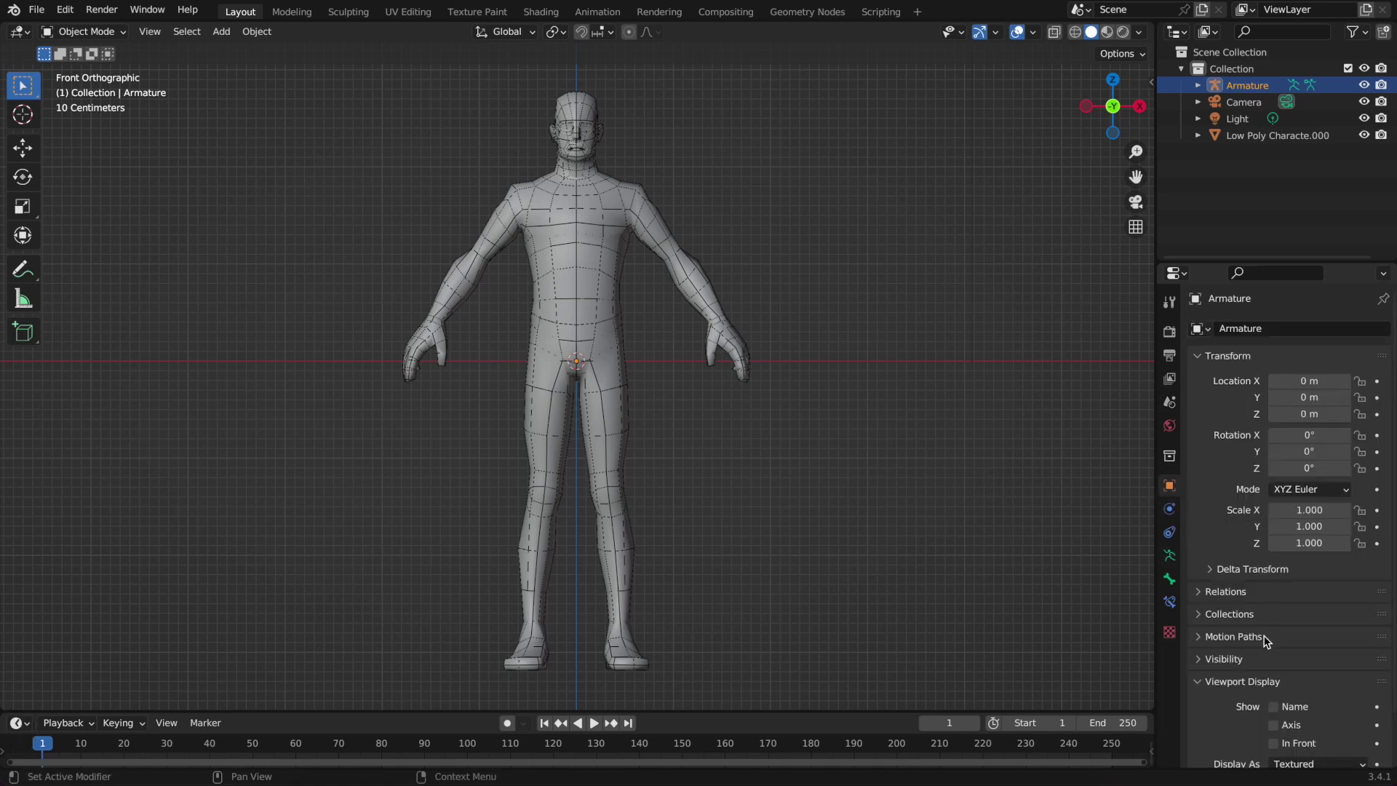
click(1275, 743)
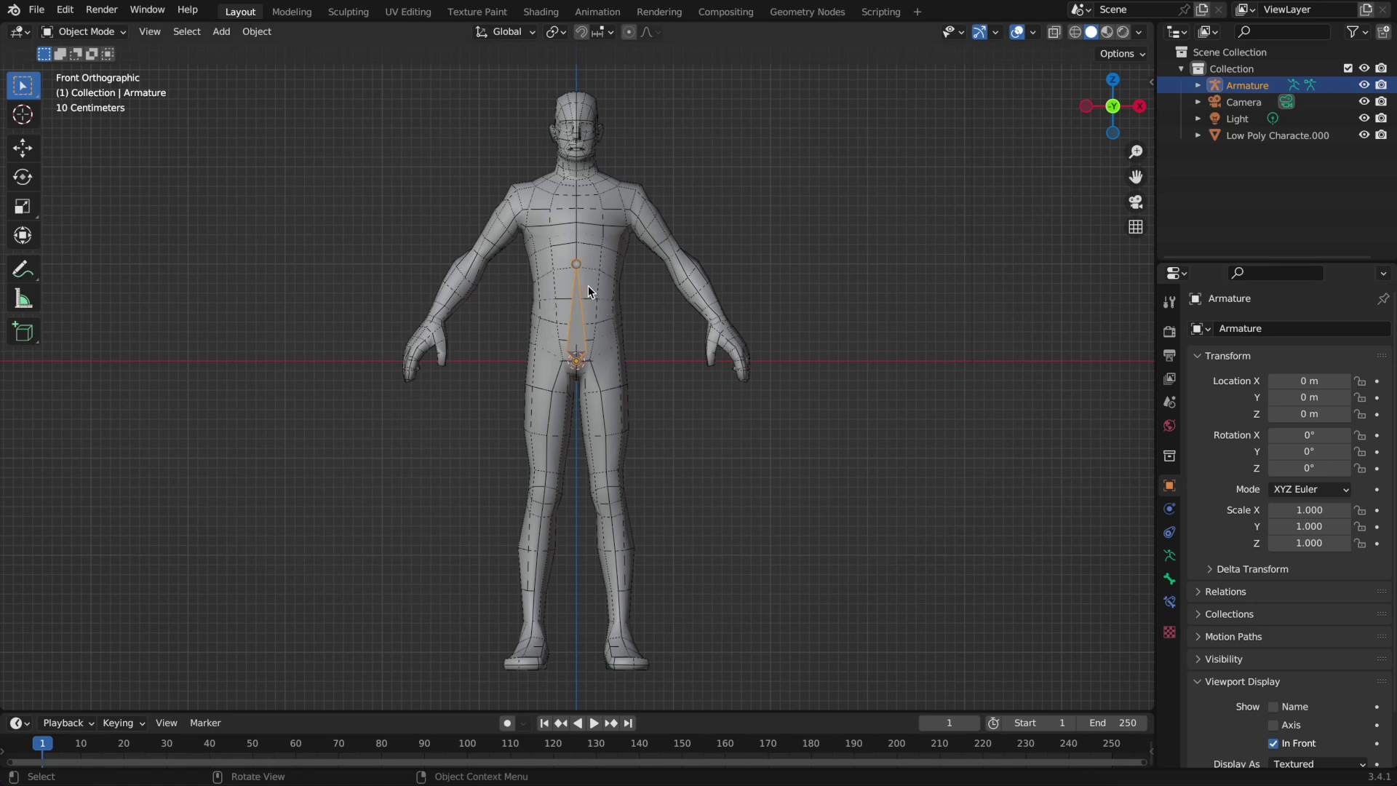
In Edit Mode, raise the bone's tip along the Z axis to the base of the character's neck
click(82, 31)
click(89, 69)
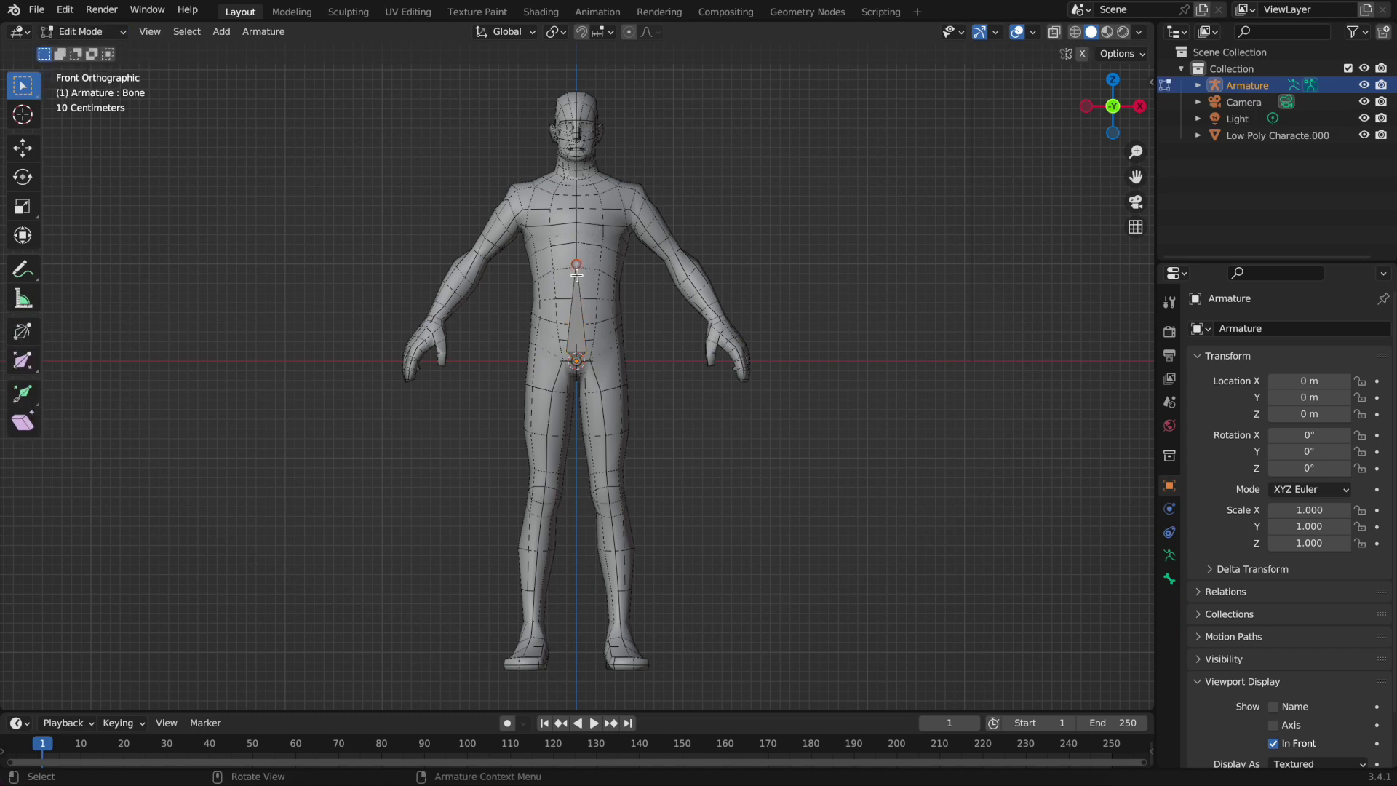
key(g)
key(z)
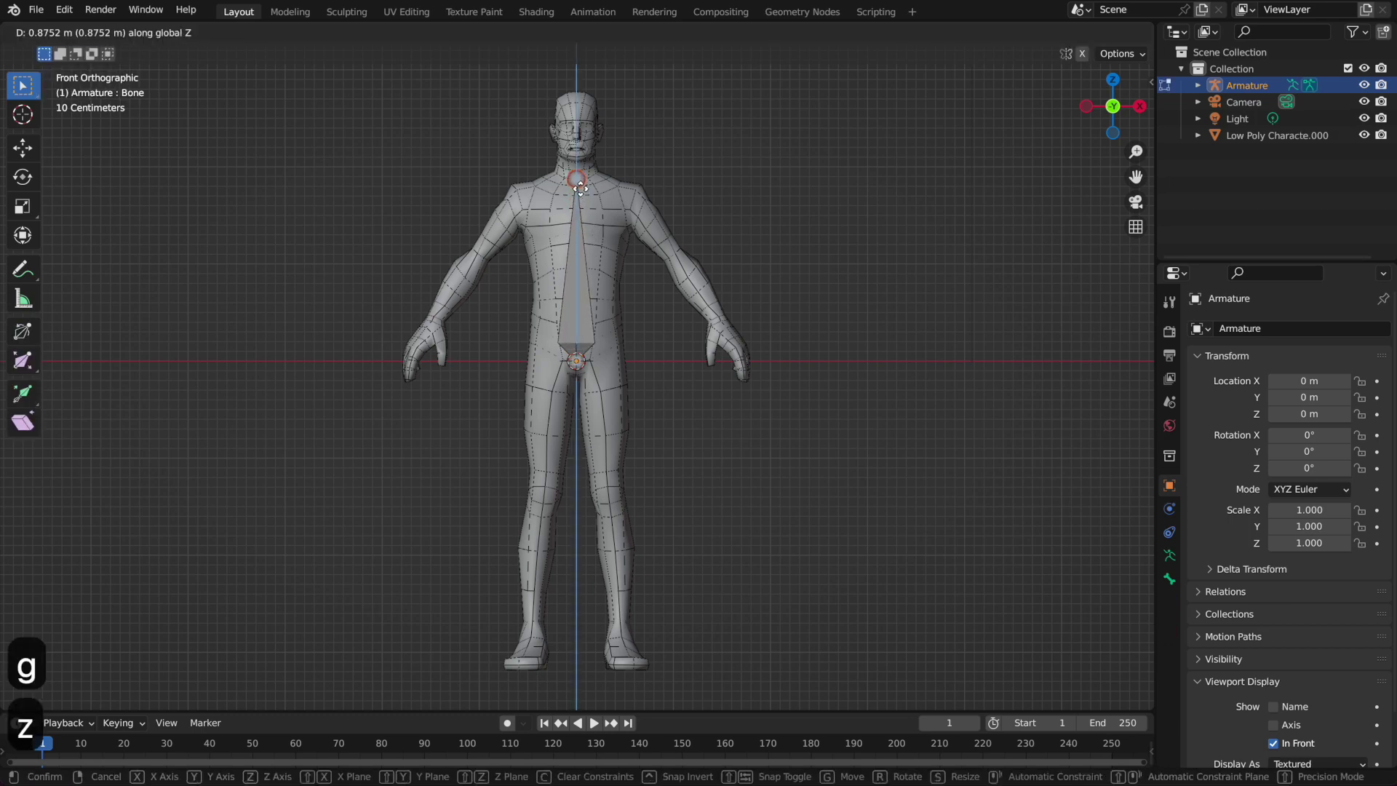
click(578, 181)
Subdivide the torso bone with 2 cuts to form a three-bone spine
click(586, 297)
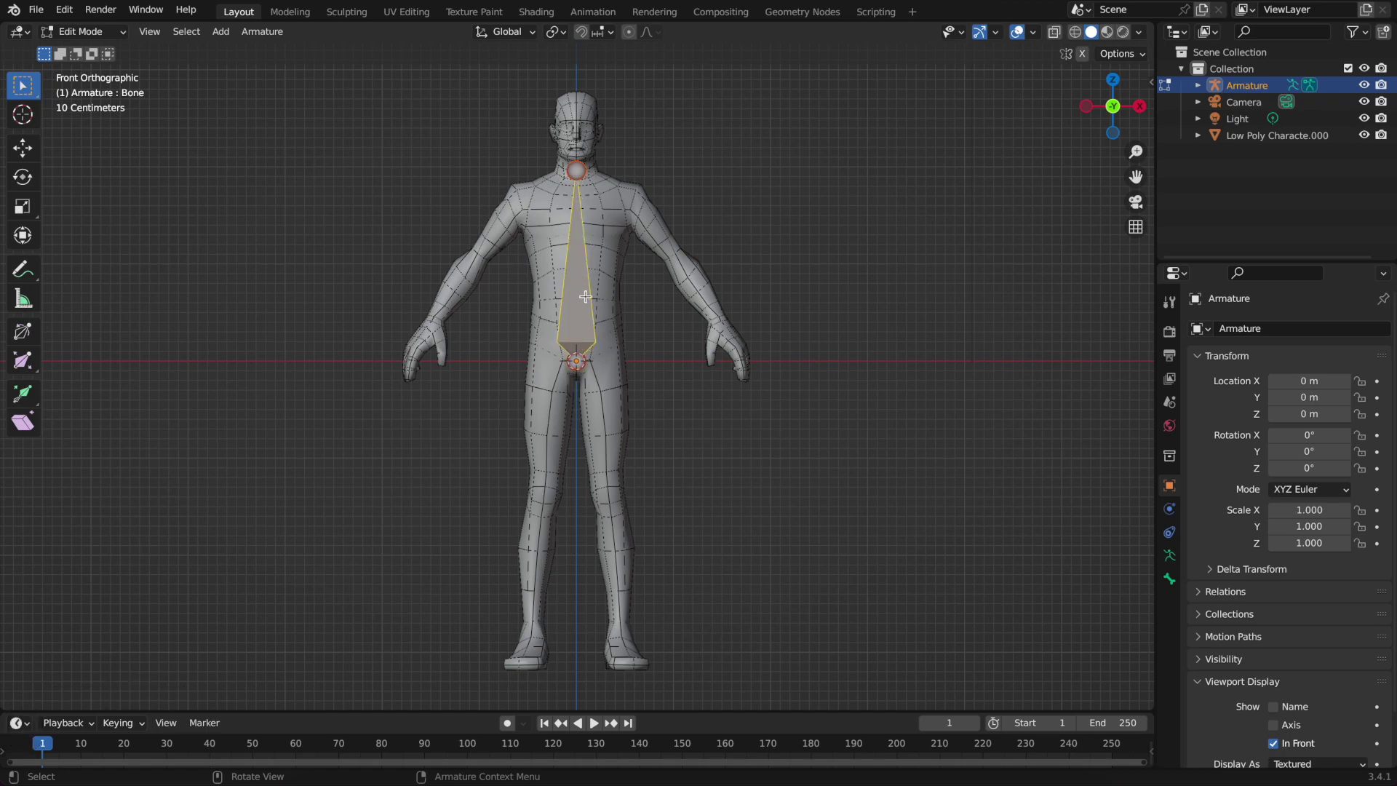
ctrl+middle_drag(609, 305, 639, 406)
shift+middle_drag(621, 326, 595, 404)
right_click(624, 441)
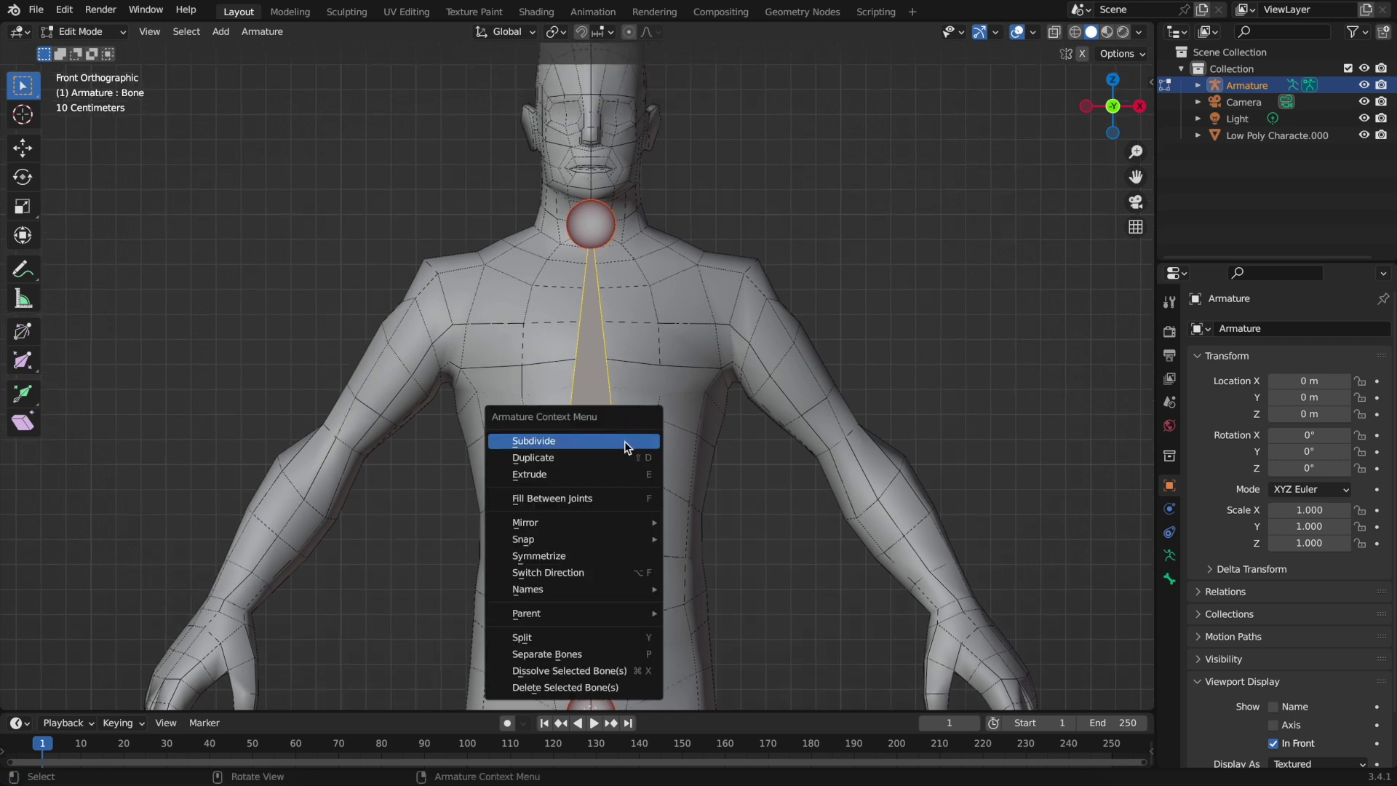
click(623, 443)
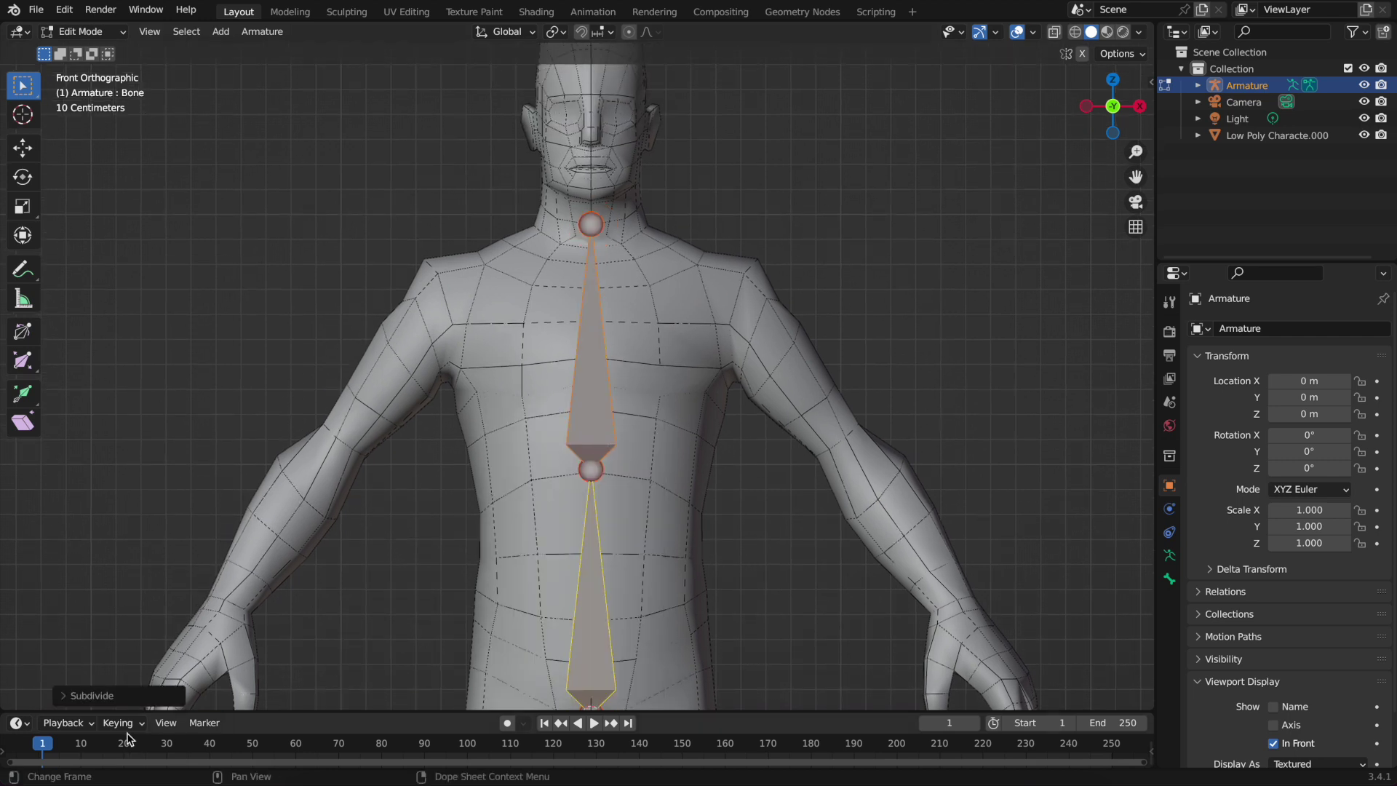
click(135, 696)
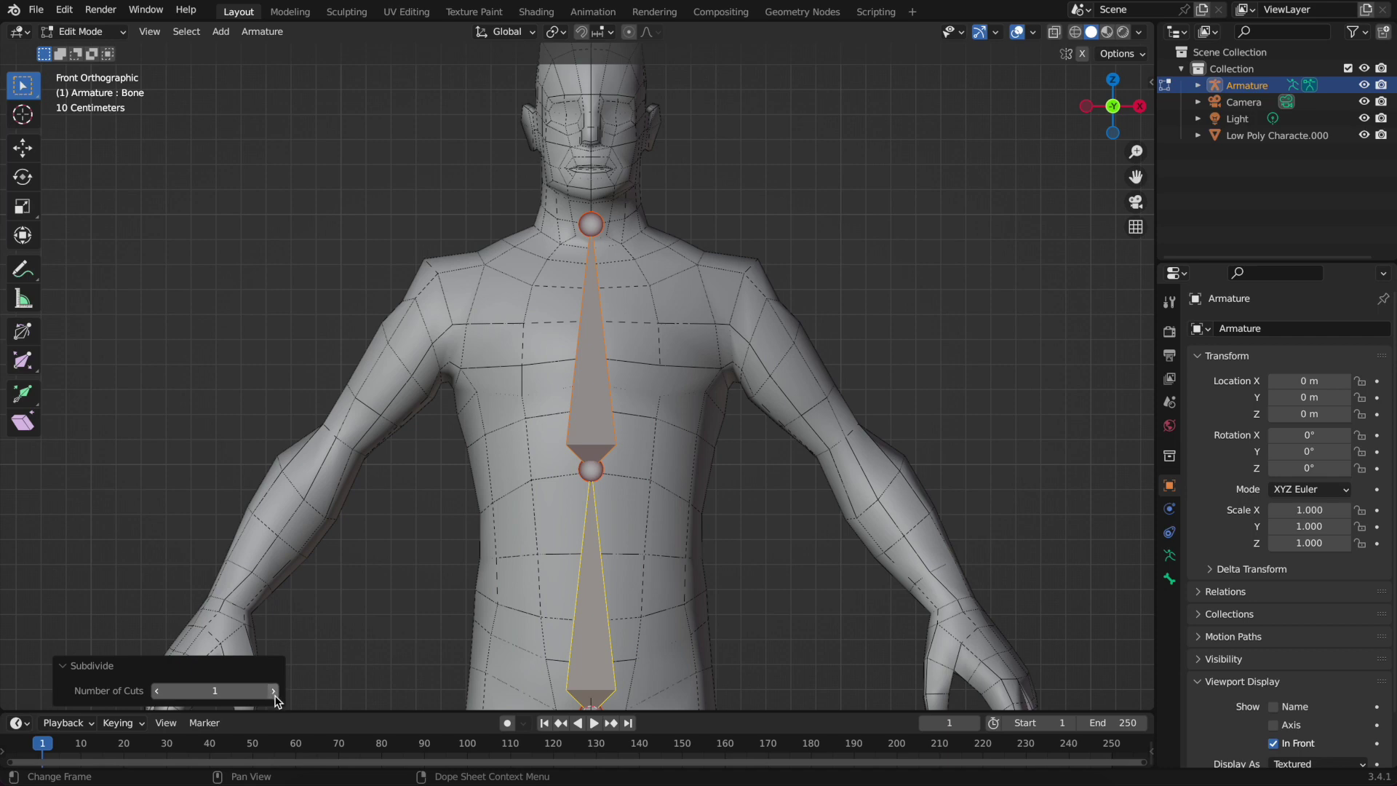
click(273, 690)
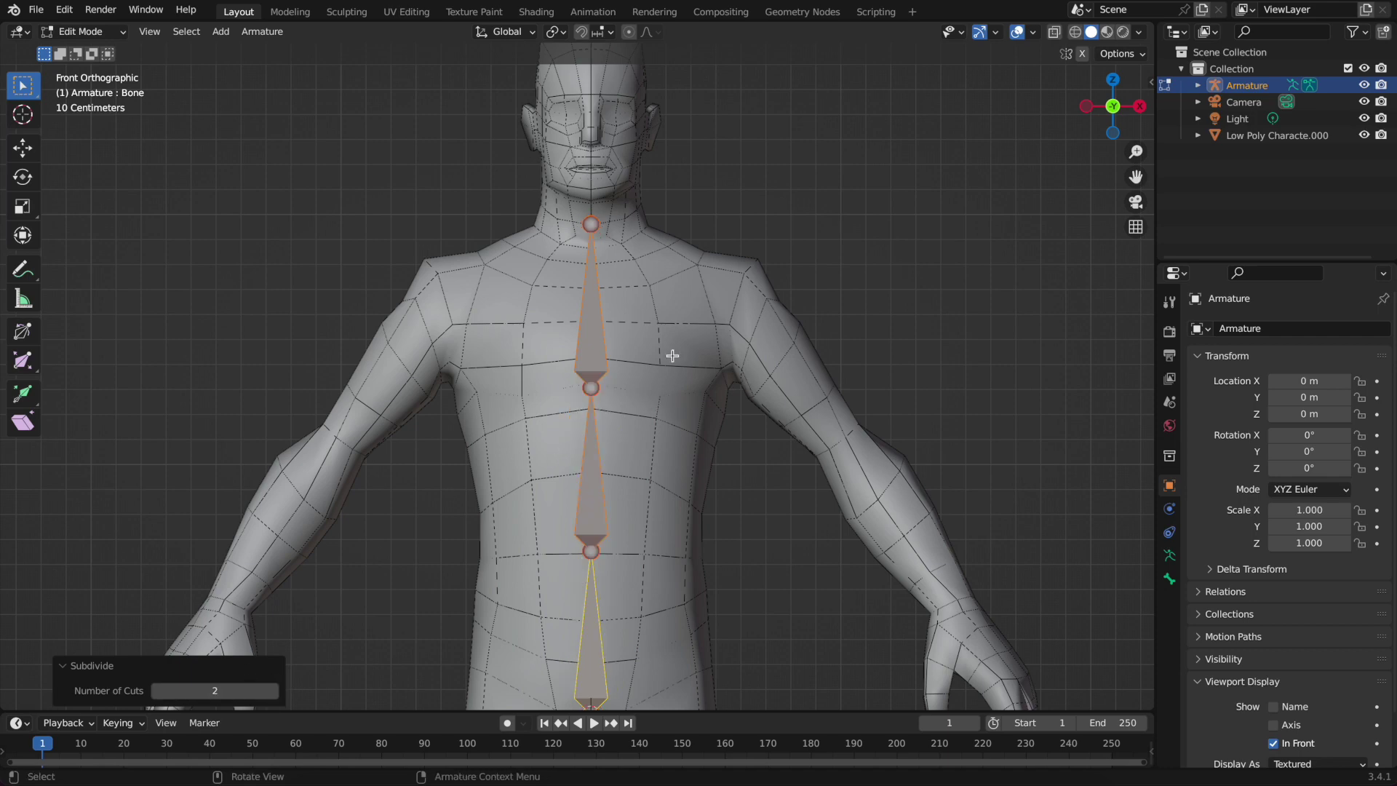
In side view, extrude a head bone about 0.82 m upward from the neck joint to the crown of the head
click(594, 227)
middle_drag(673, 317, 422, 368)
click(1118, 115)
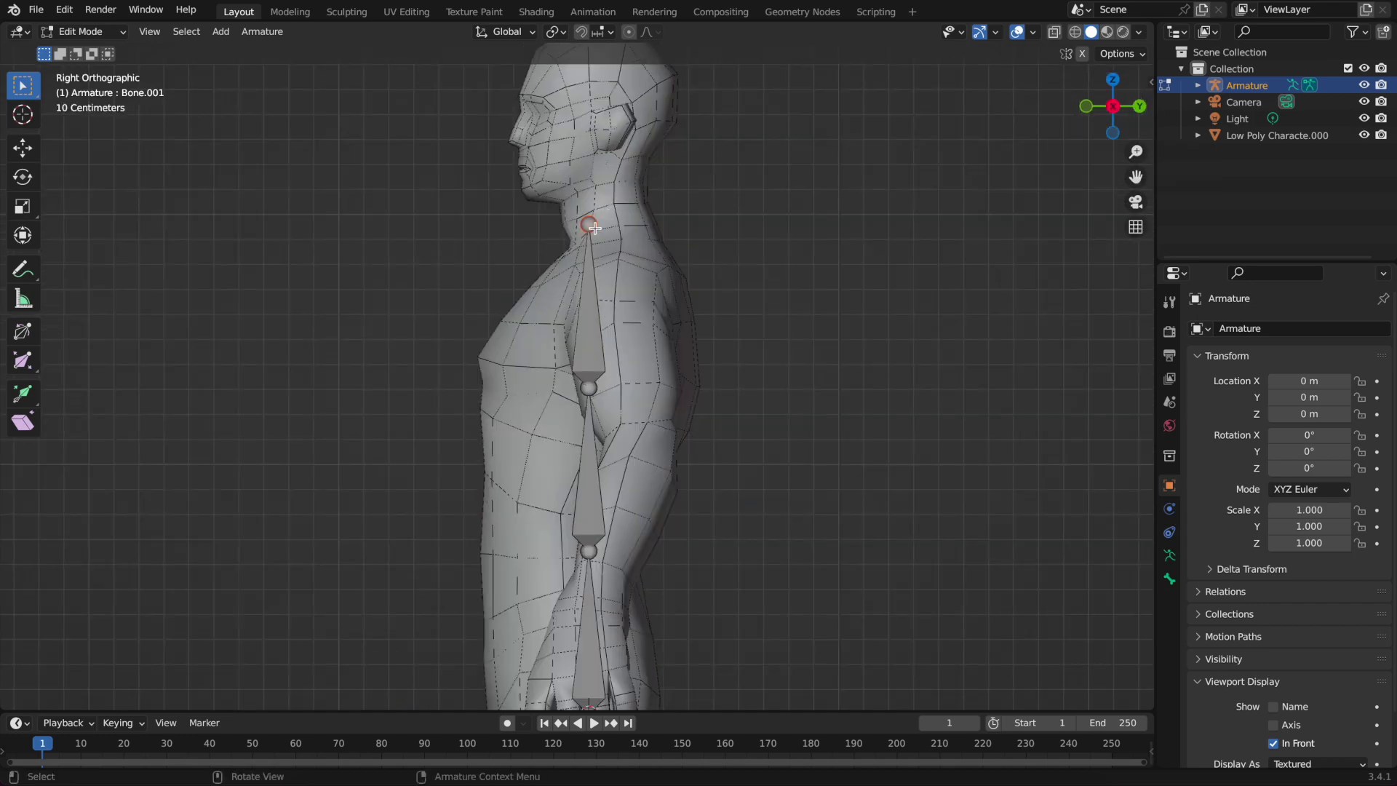
key(e)
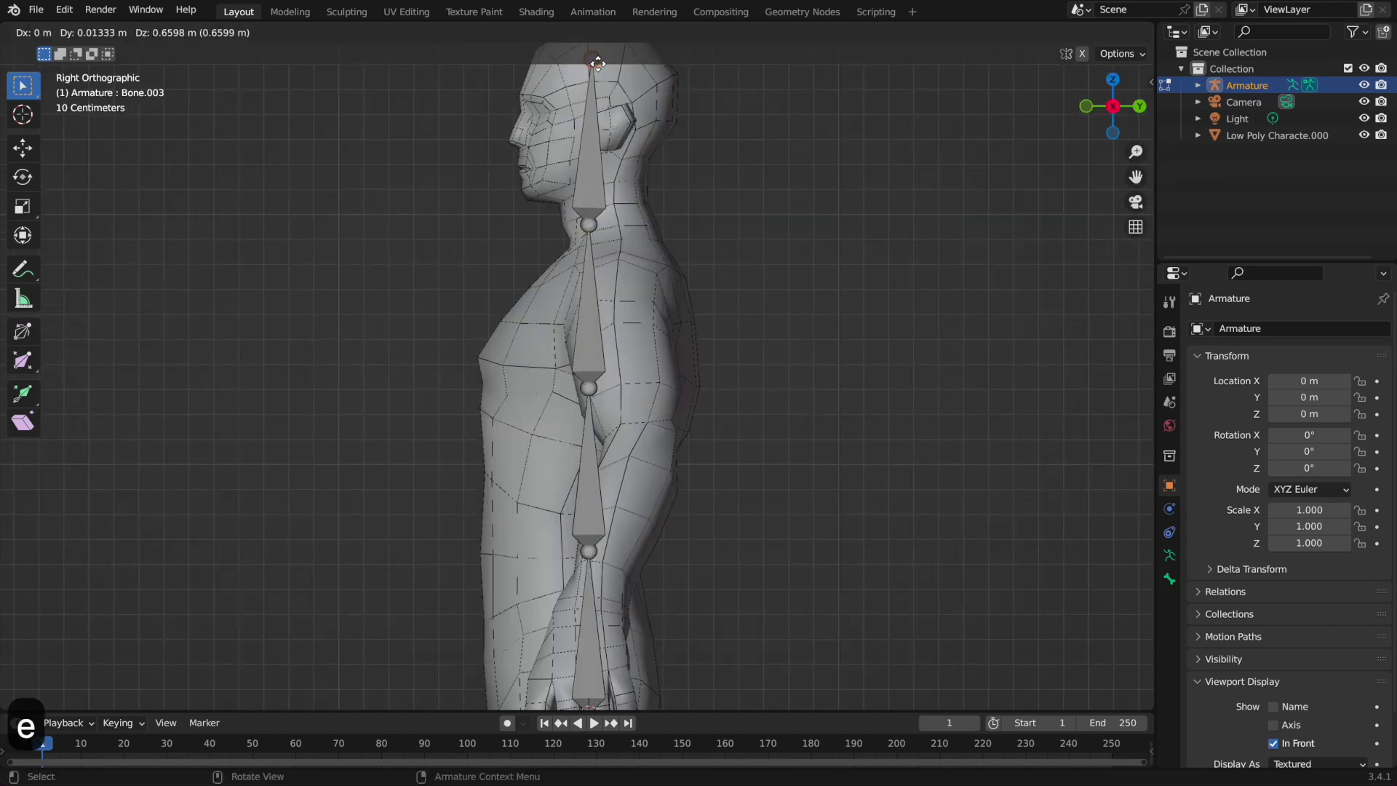
click(640, 114)
shift+middle_drag(640, 114, 637, 295)
key(g)
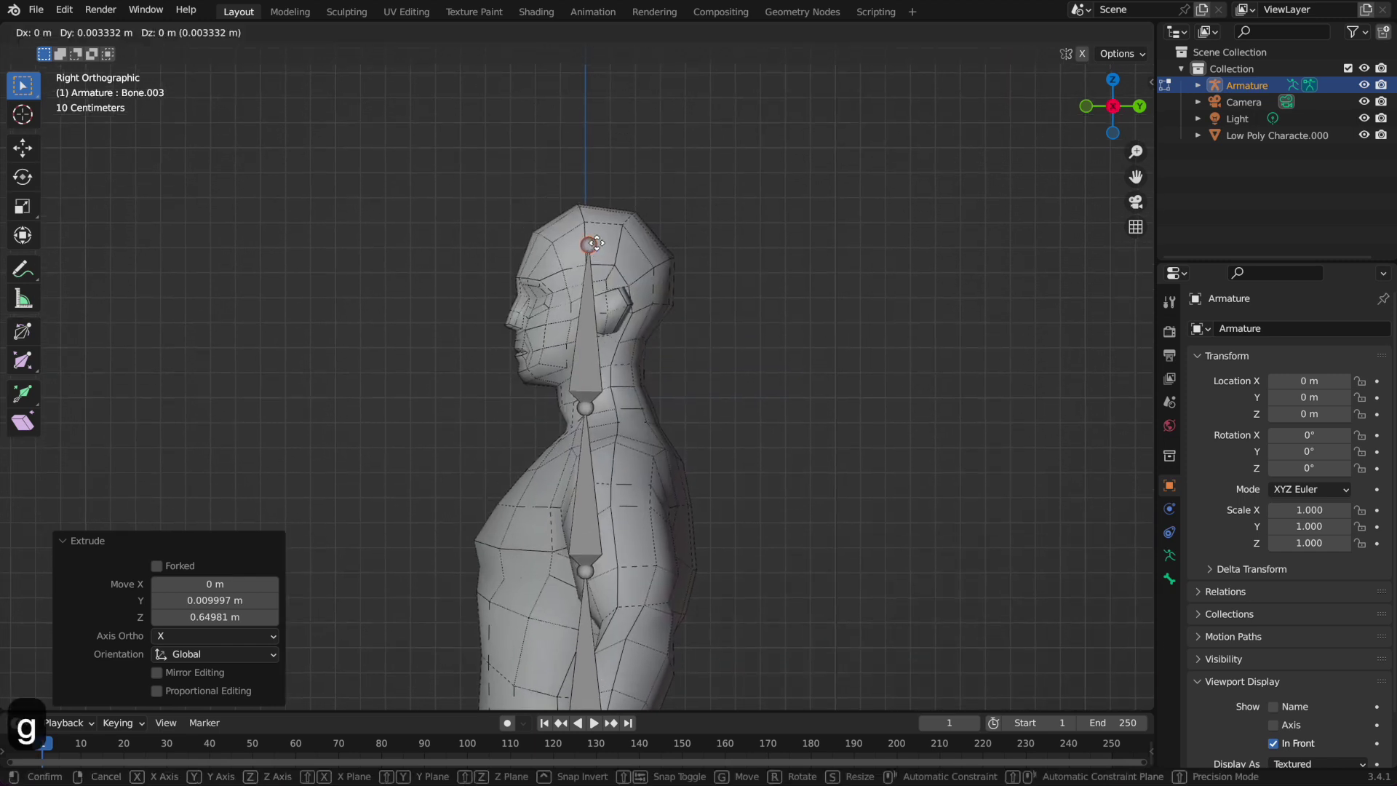
click(594, 201)
Move the neck joint slightly backward and down so it sits inside the neck in side view
click(591, 407)
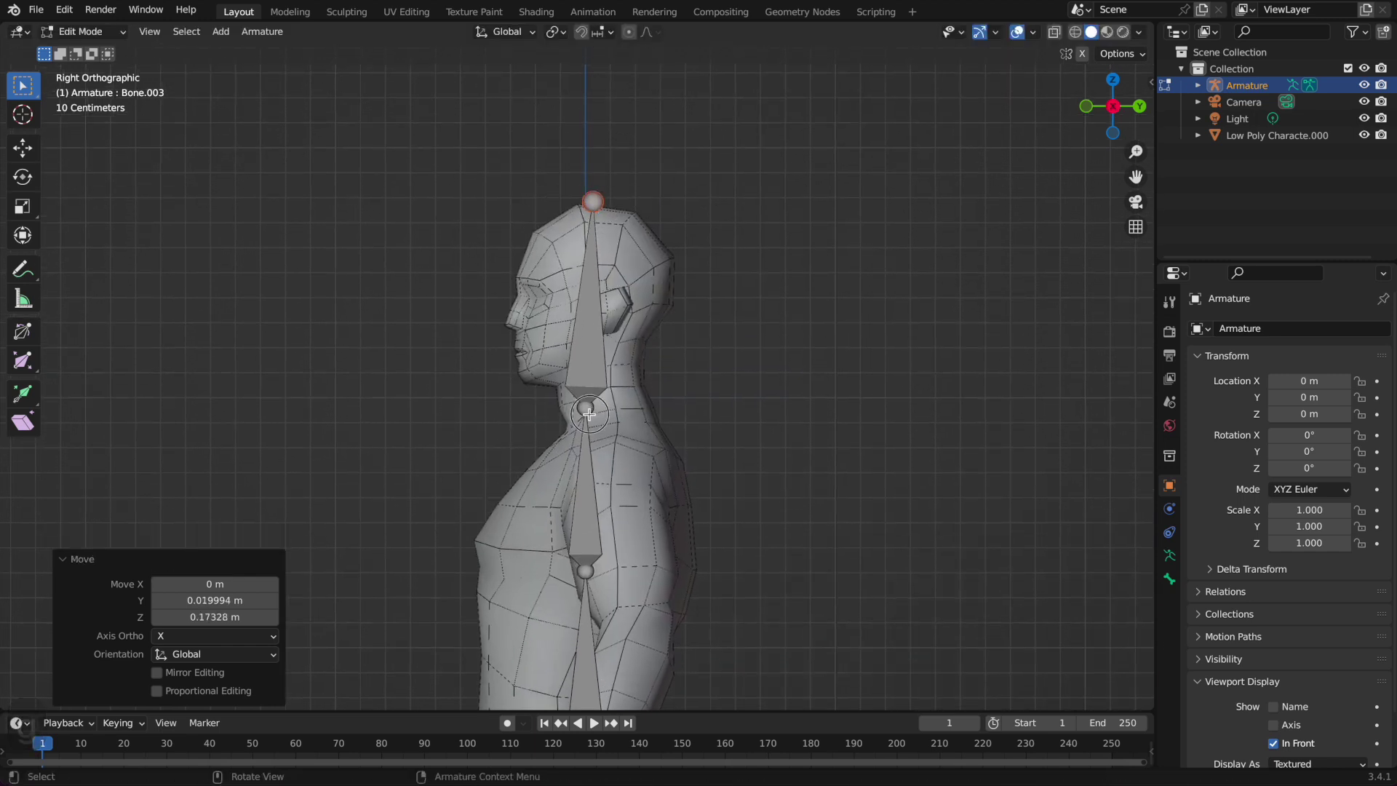
key(g)
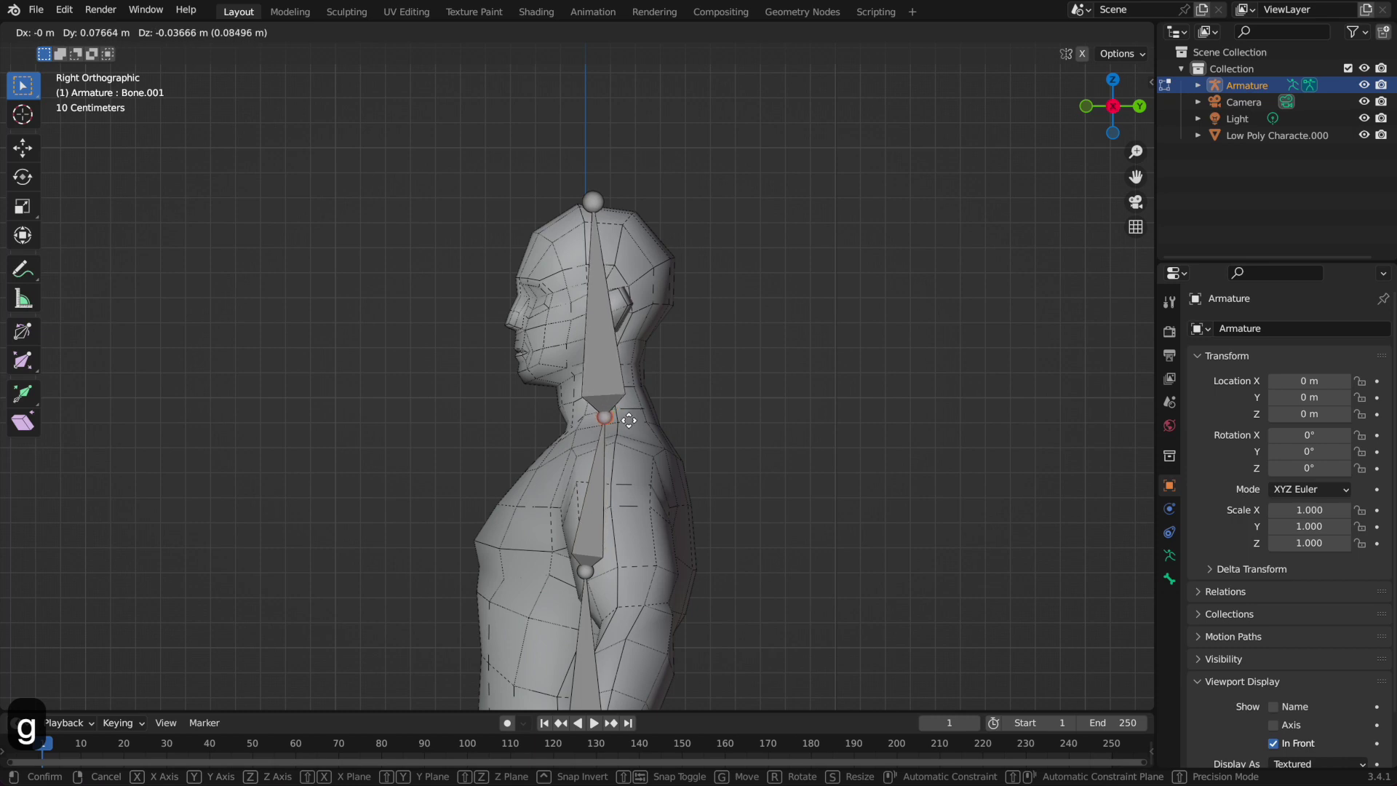
click(627, 425)
Move the middle spine bone about 0.16 m toward the belly and about 0.04 m down
shift+middle_drag(695, 479, 645, 262)
click(543, 460)
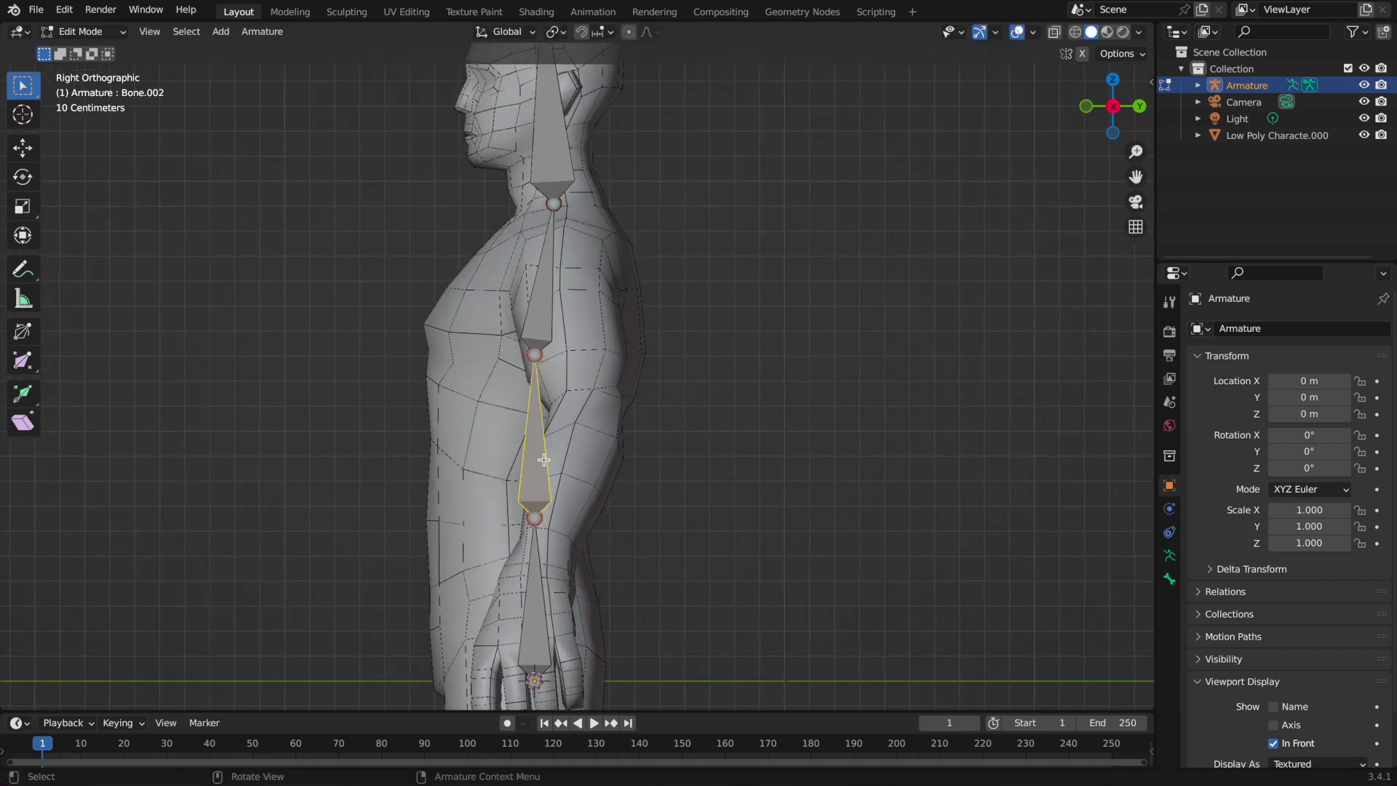
key(g)
click(493, 469)
shift+middle_drag(591, 462, 582, 327)
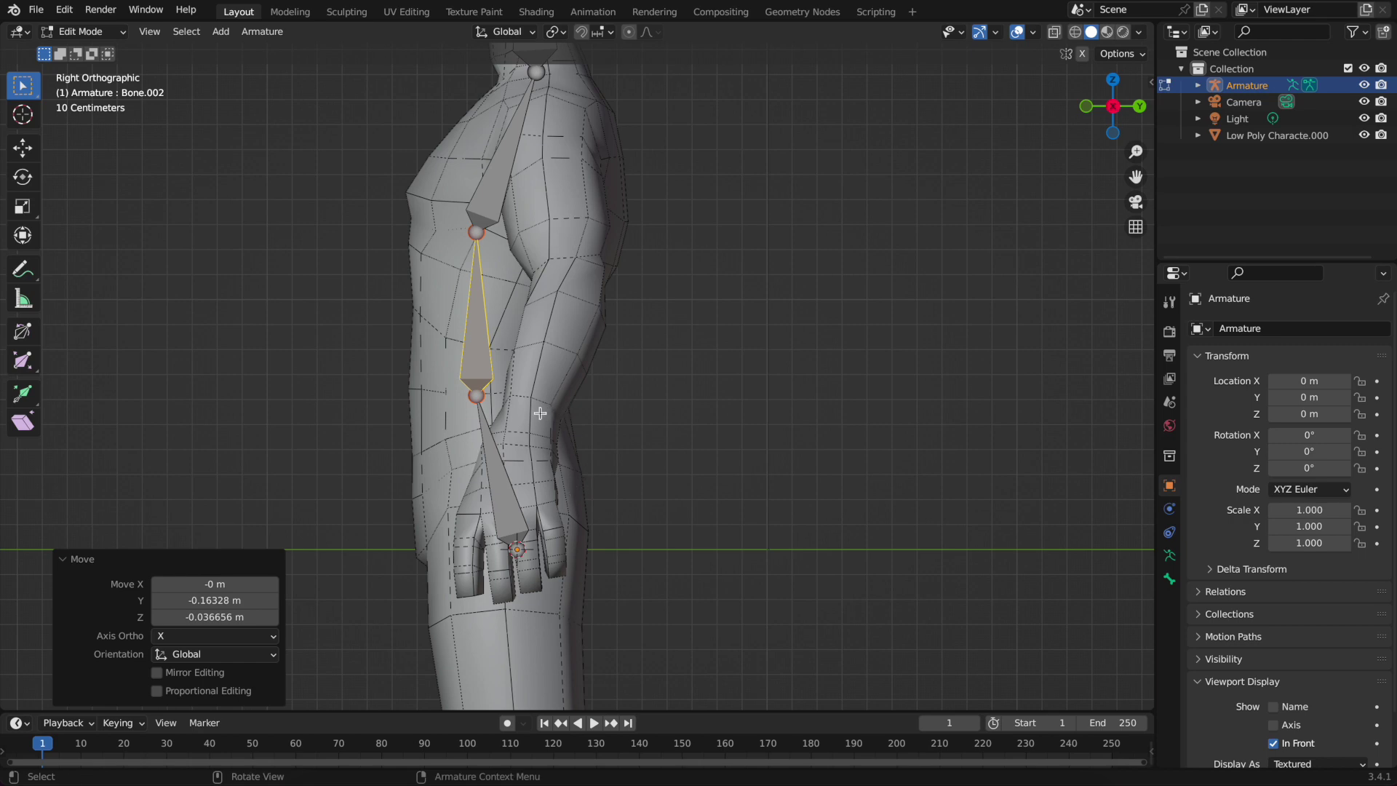
In front view, add a bone as the character's right clavicle, with its tip at the shoulder and its base beside the upper spine
middle_drag(539, 413, 689, 413)
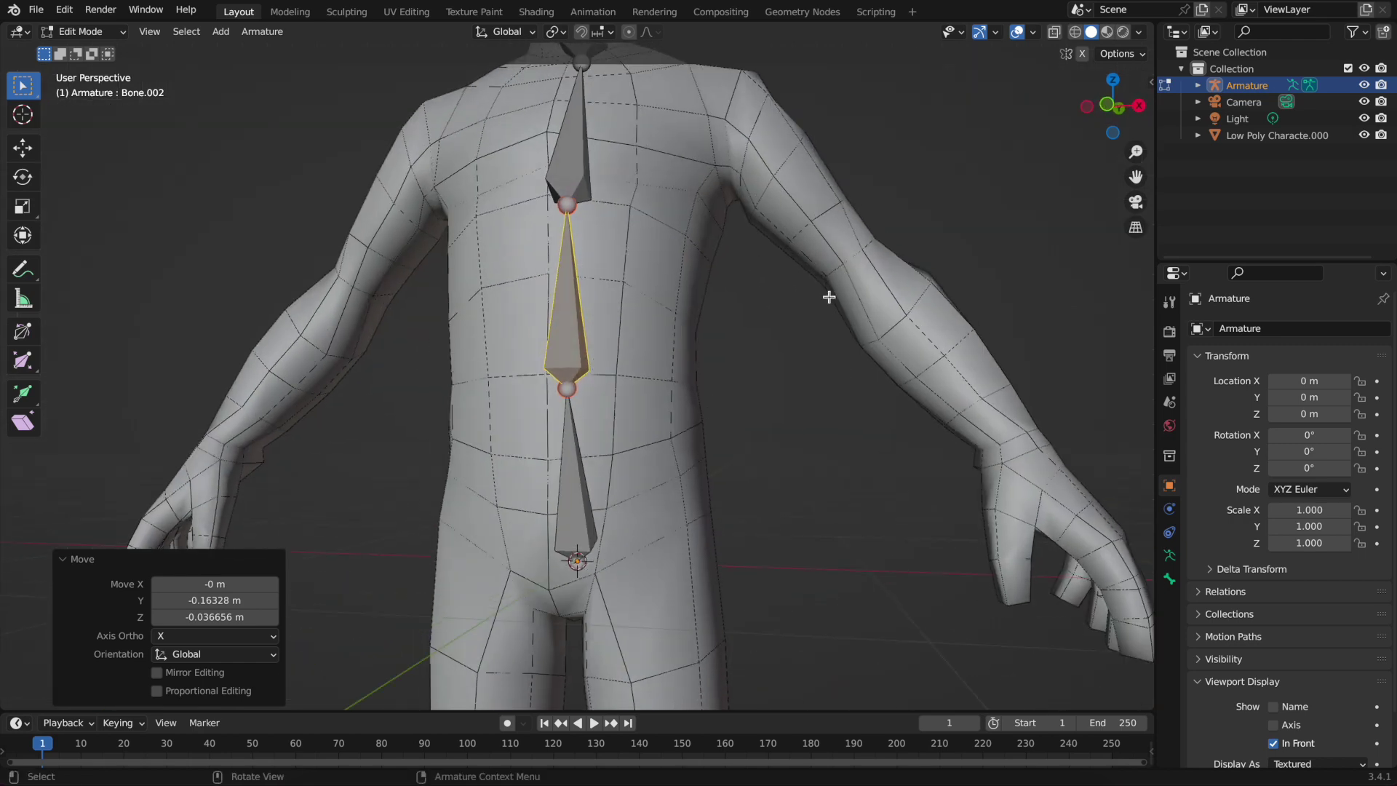
click(1109, 110)
scroll(580, 486, up, 2)
scroll(580, 487, down, 2)
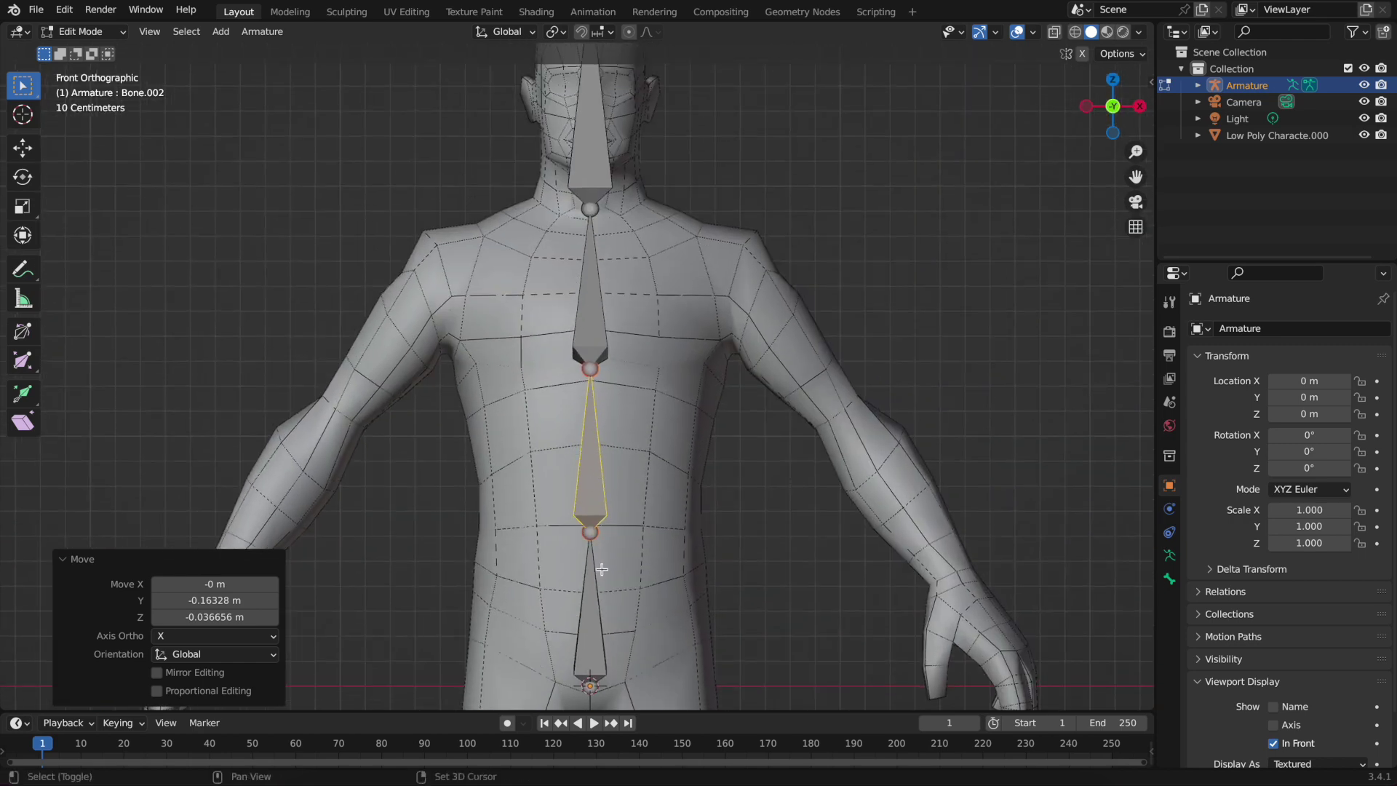
scroll(652, 480, up, 2)
shift+middle_drag(651, 480, 691, 443)
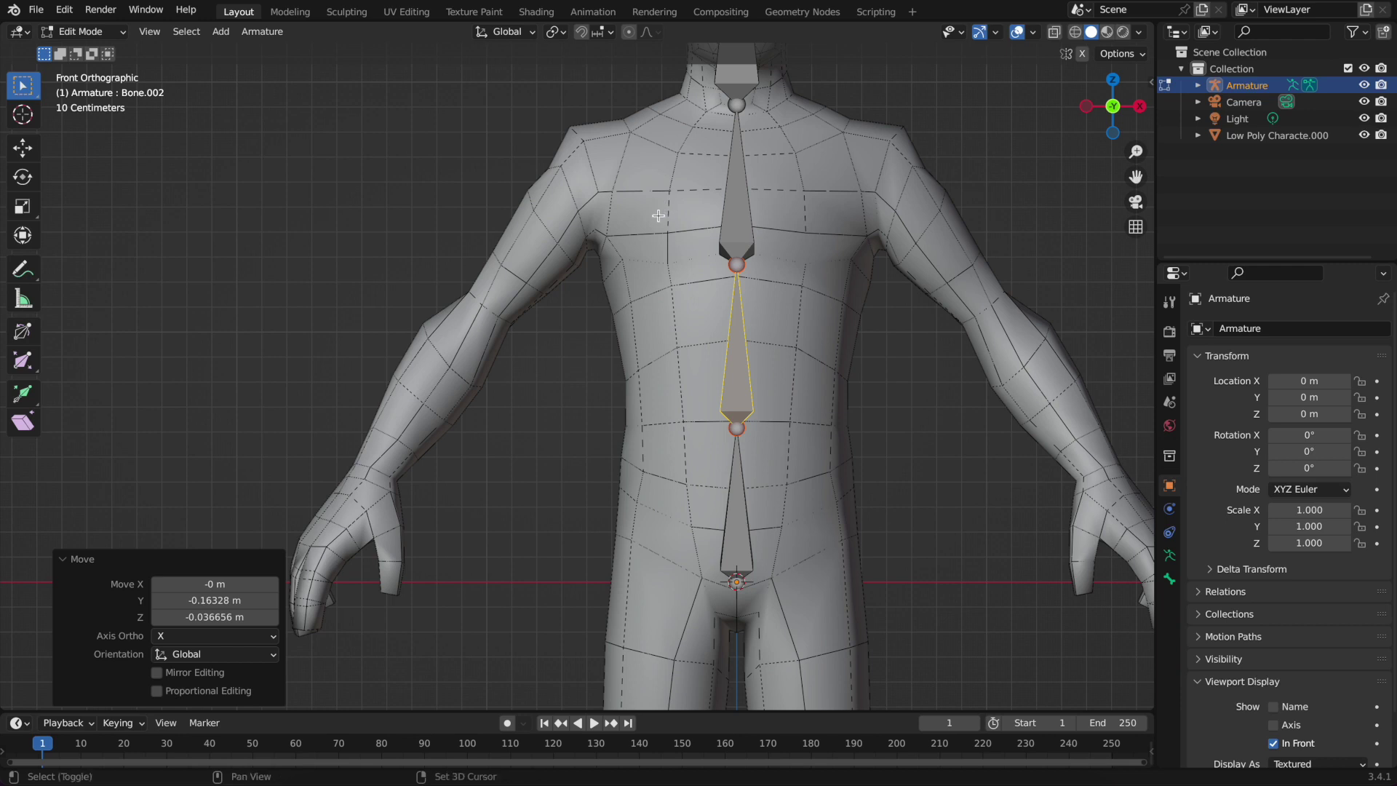
key(shift+a)
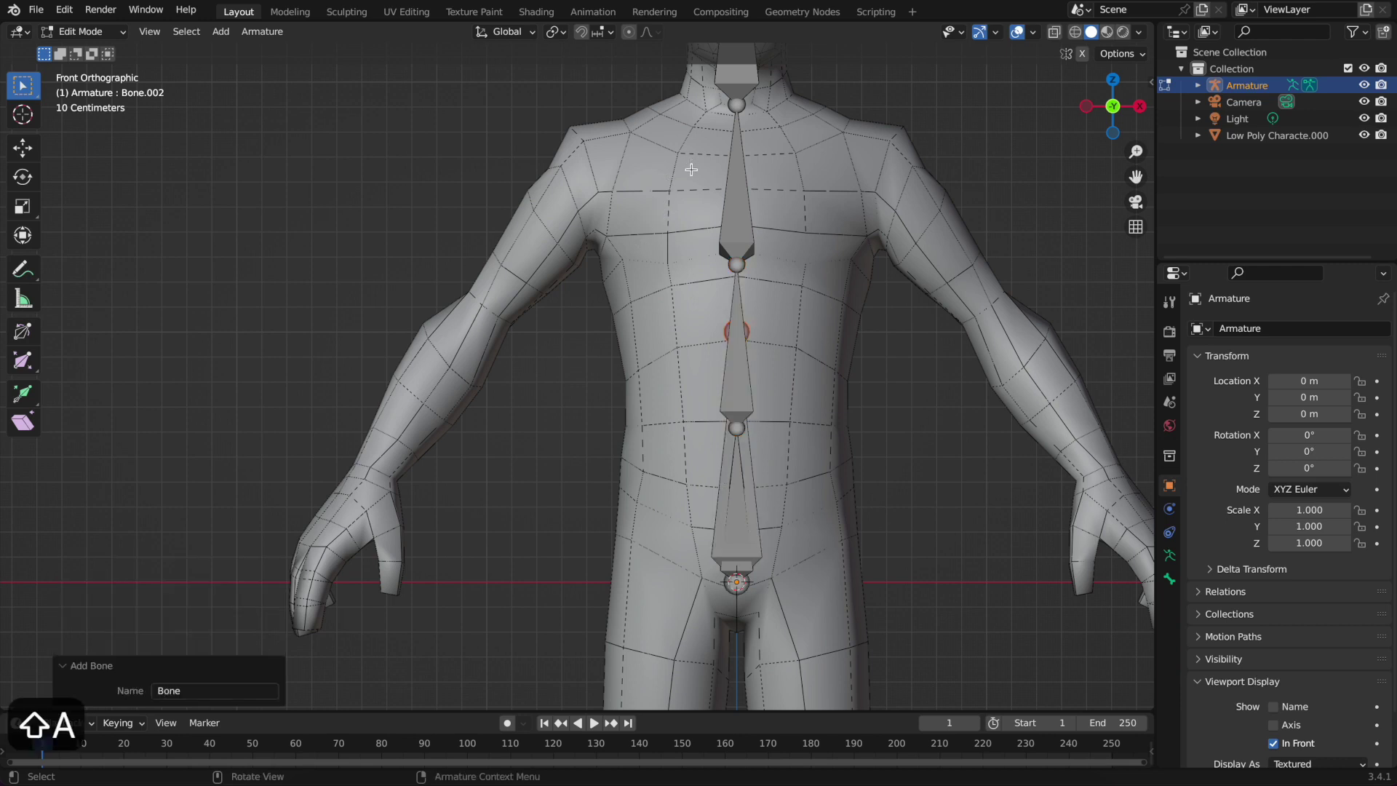
key(g)
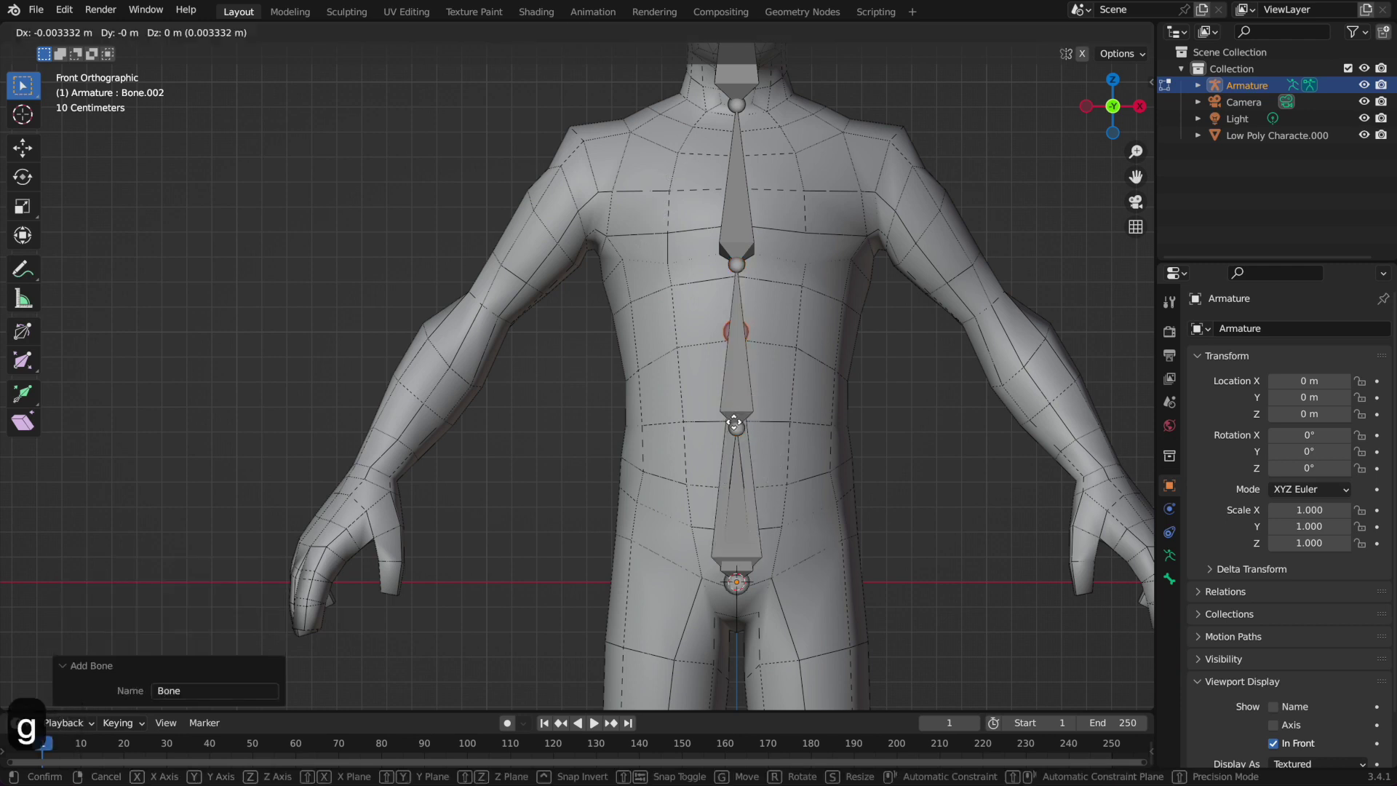
click(583, 259)
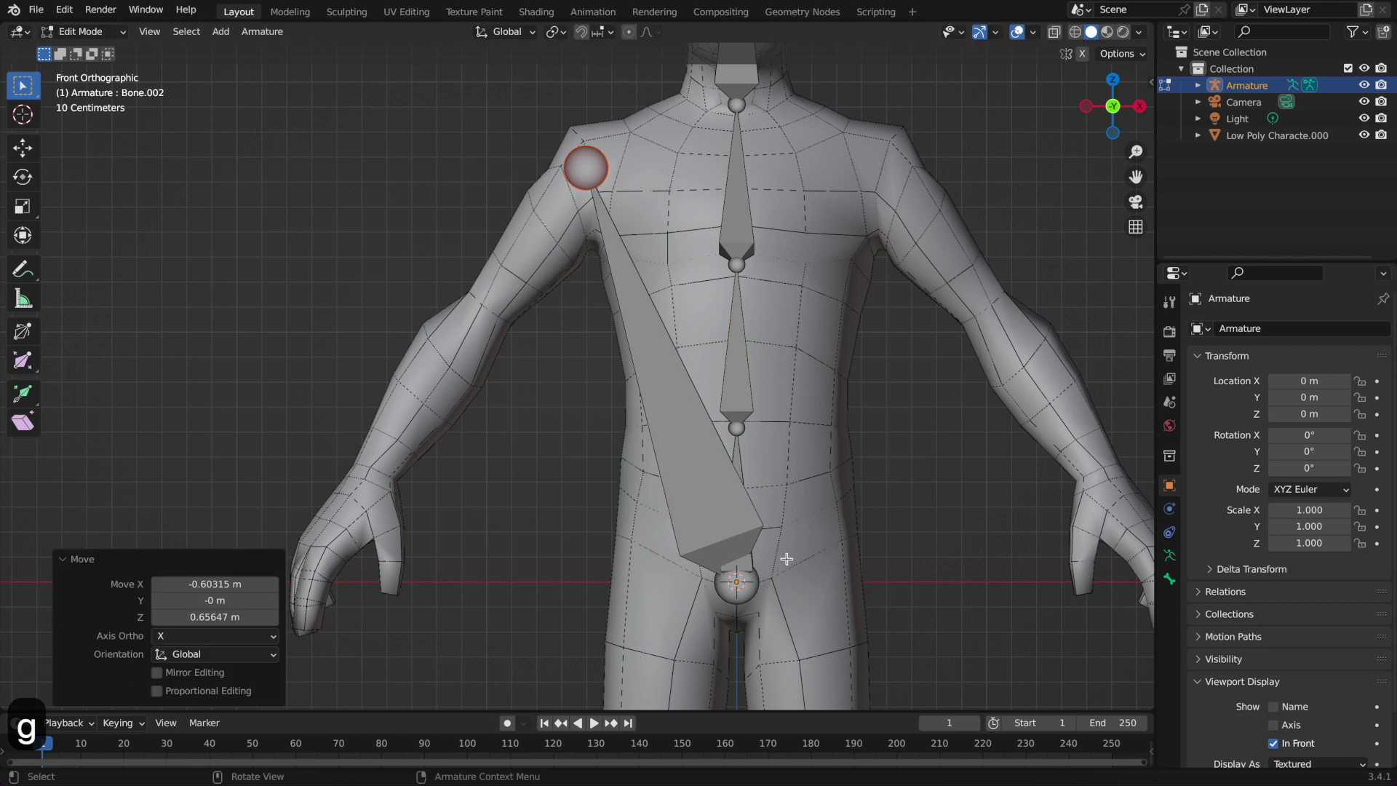
click(748, 598)
key(g)
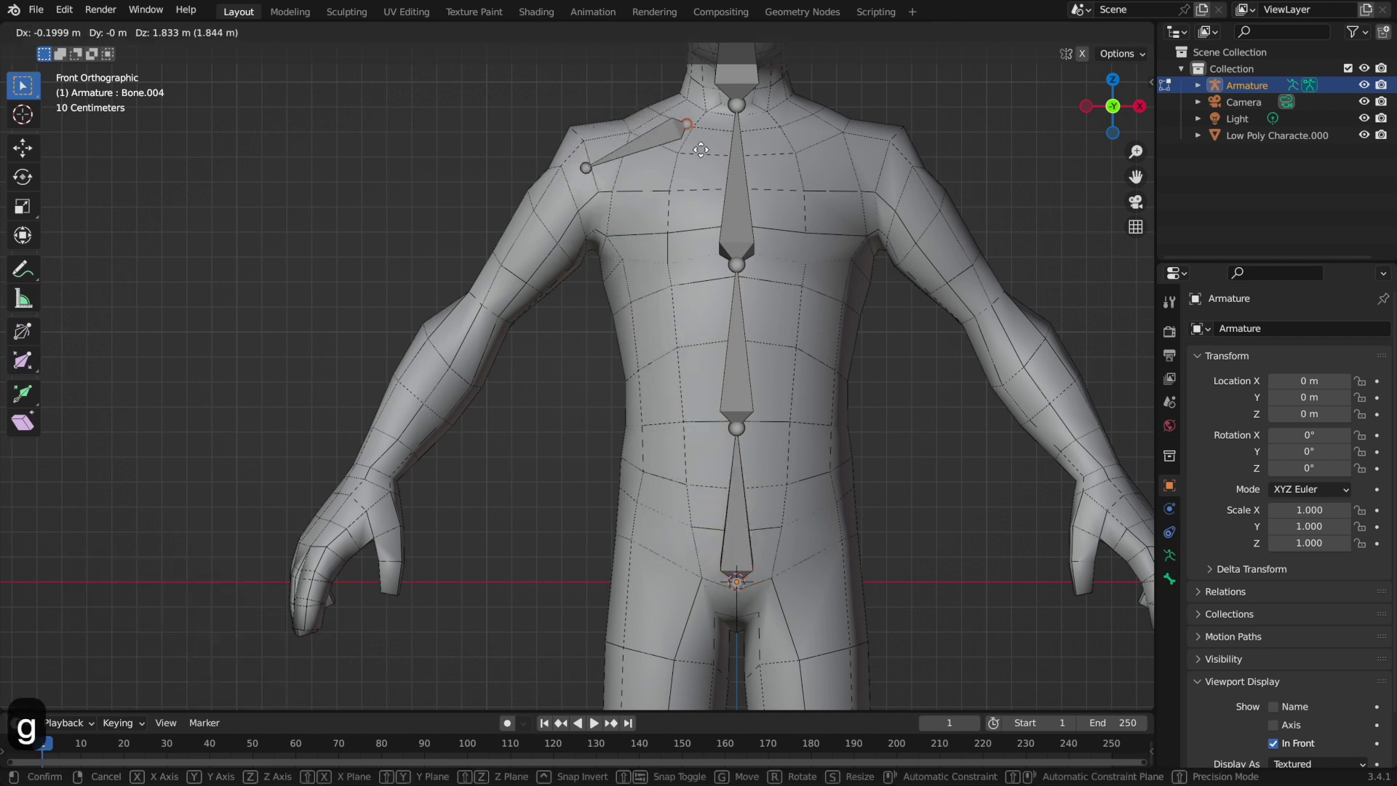
click(716, 171)
Extrude the upper arm, forearm and hand bones from the right shoulder joint through the elbow and wrist to the fingers
click(584, 171)
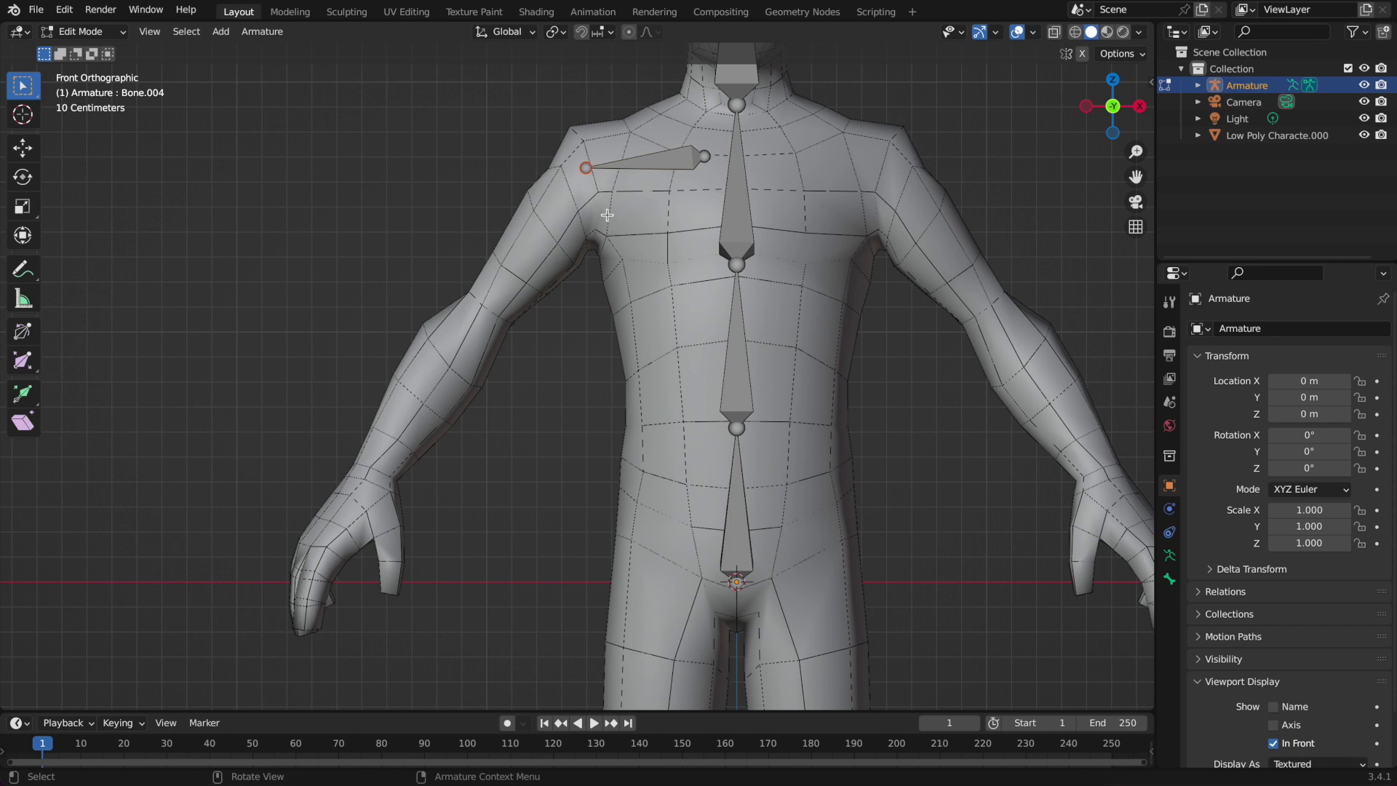
key(e)
click(498, 362)
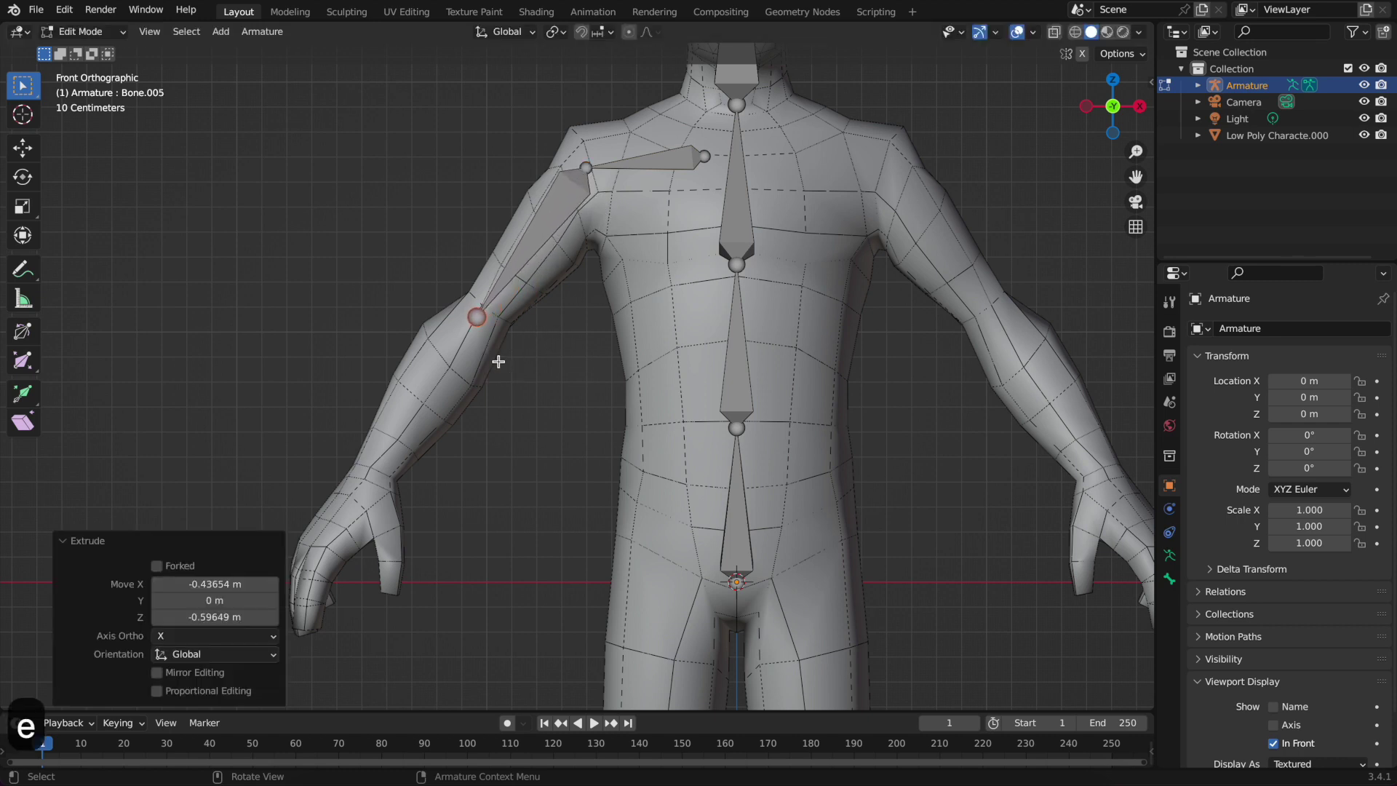
key(e)
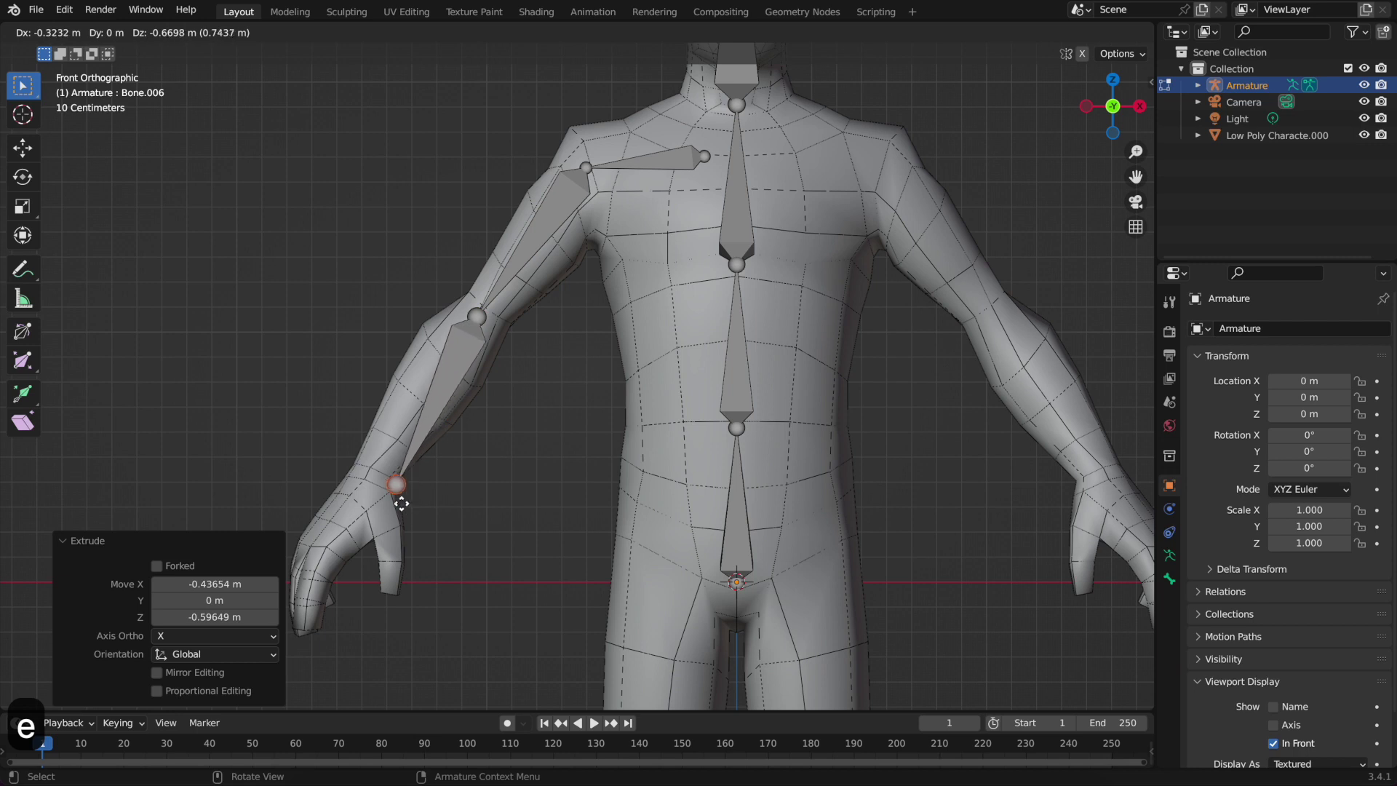
click(378, 498)
key(e)
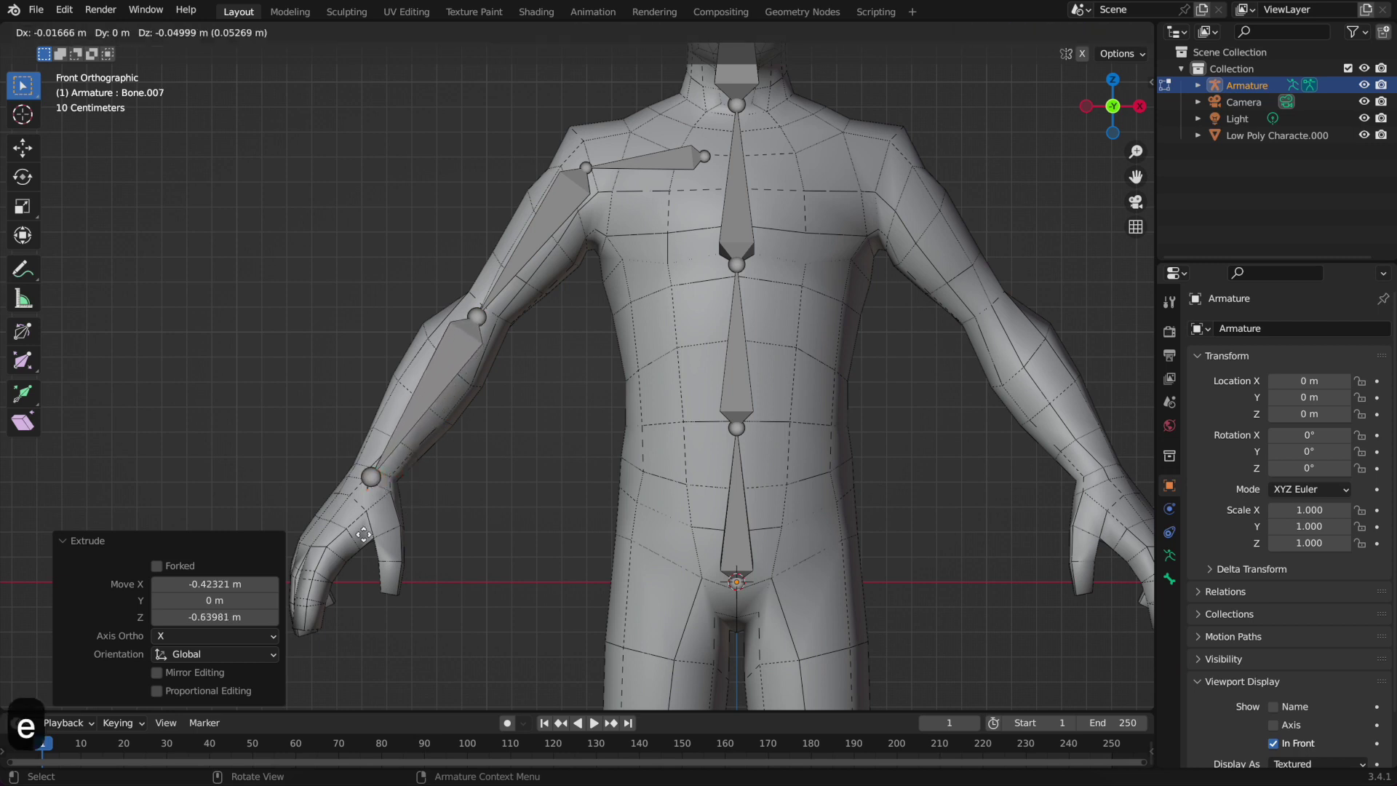
click(318, 575)
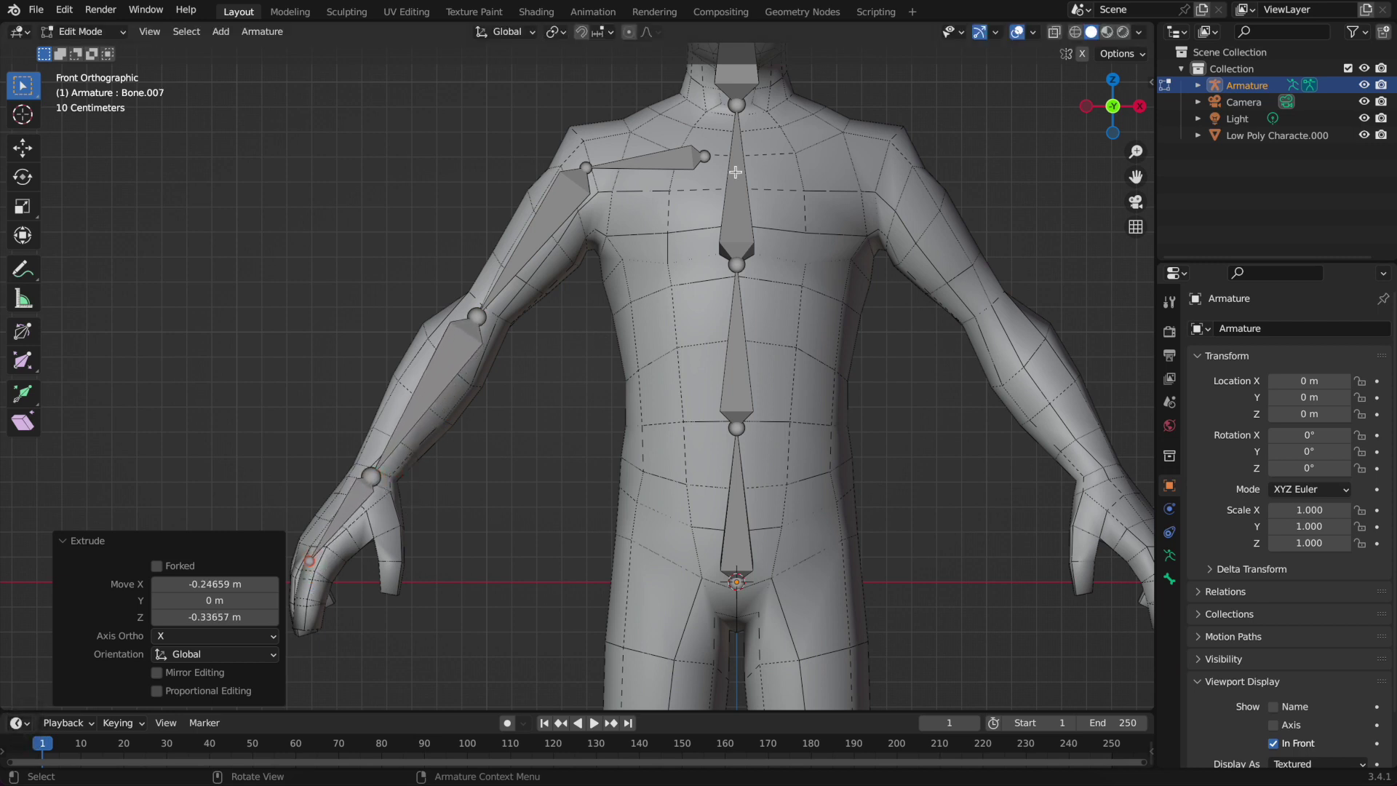
In top view, move the right elbow joint about 0.21 m backward along Y into the arm mesh
click(1115, 82)
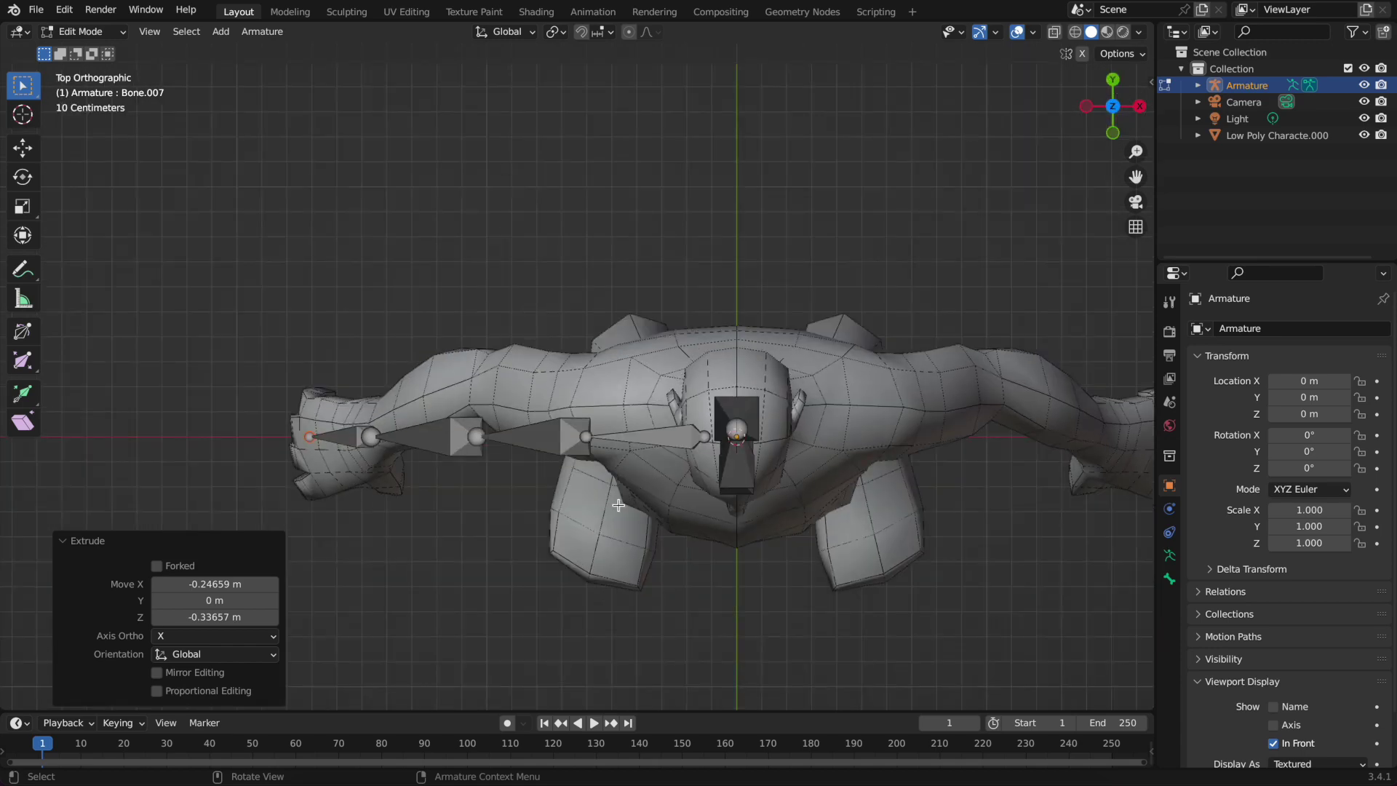
click(482, 438)
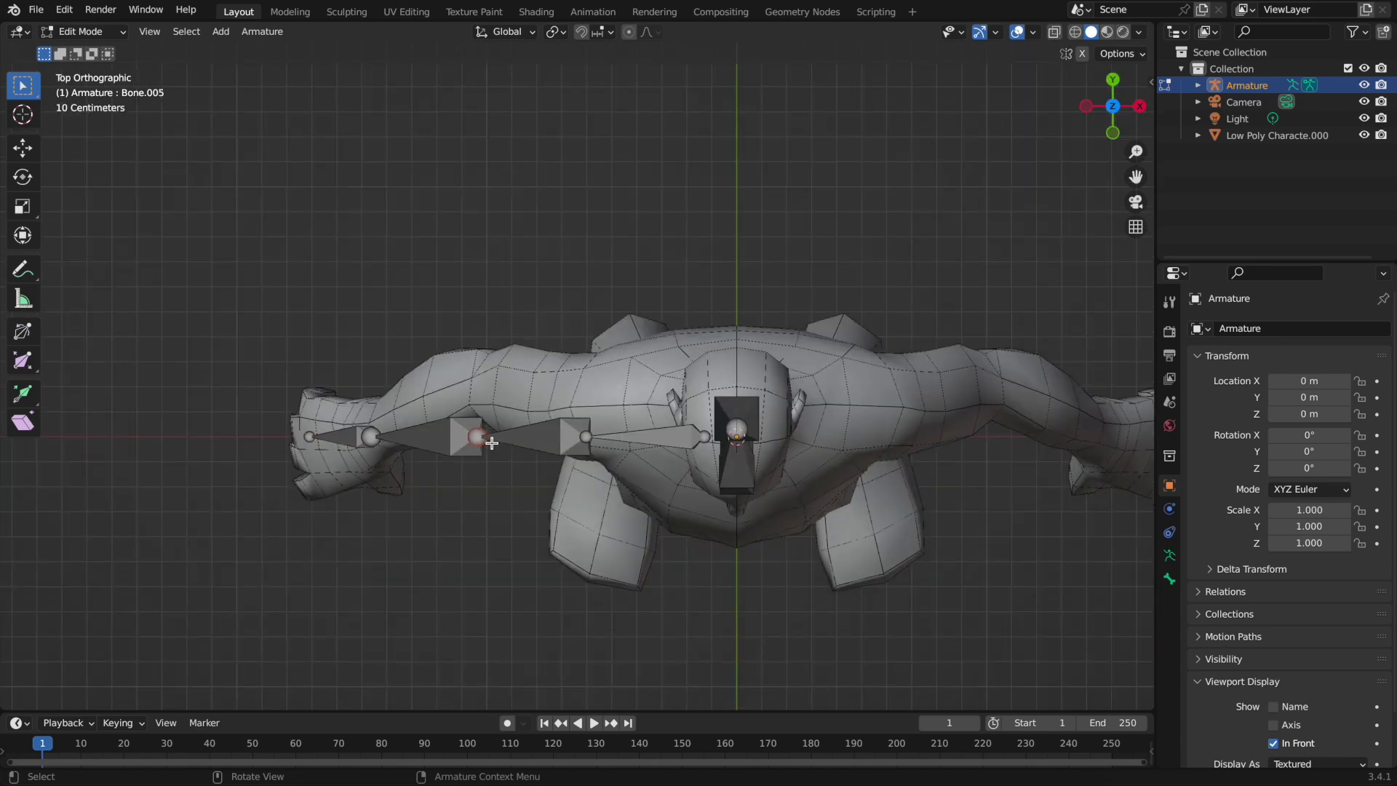
key(g)
click(437, 433)
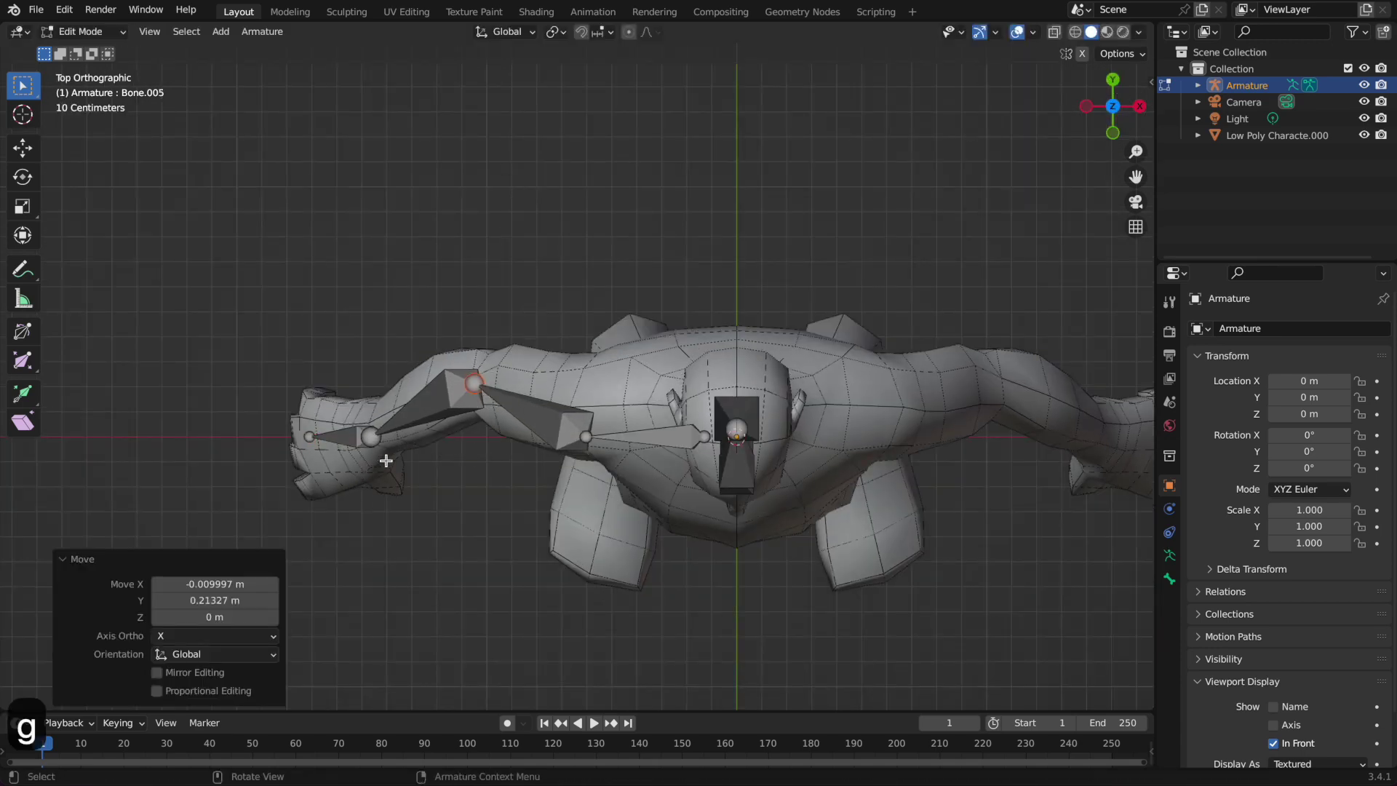
In top view, move the right hand bone's tip about 0.08 m forward and the right shoulder joint about 0.11 m backward
click(310, 437)
key(g)
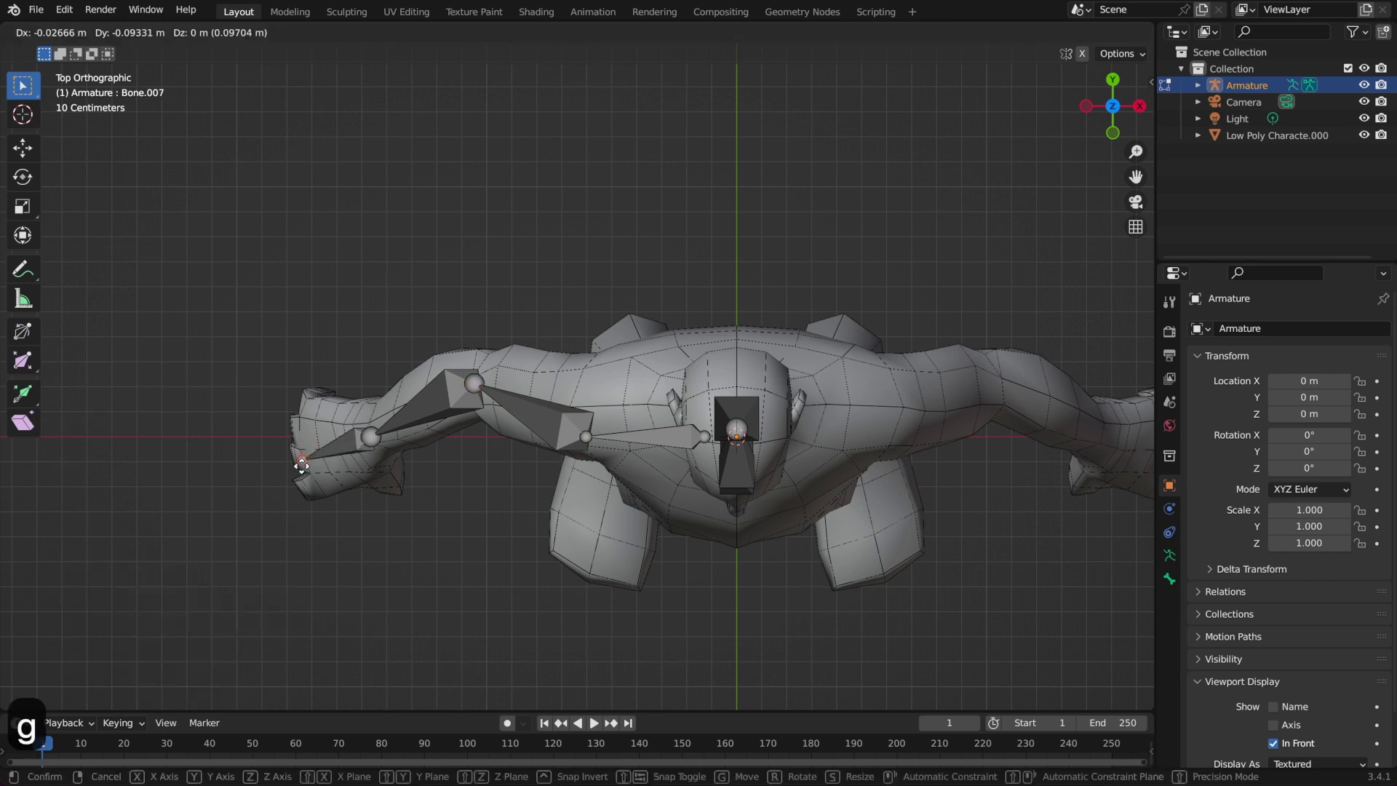
click(299, 456)
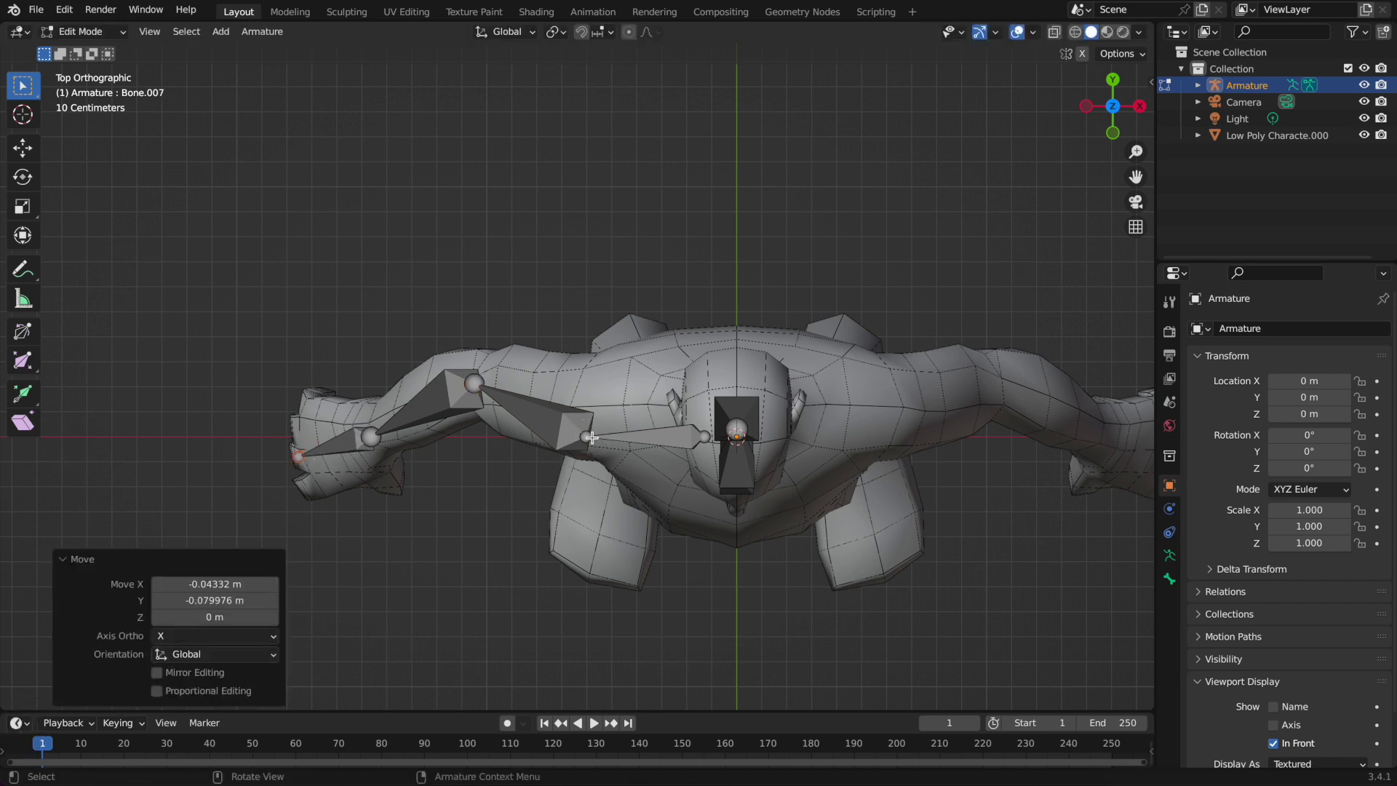
click(587, 437)
key(g)
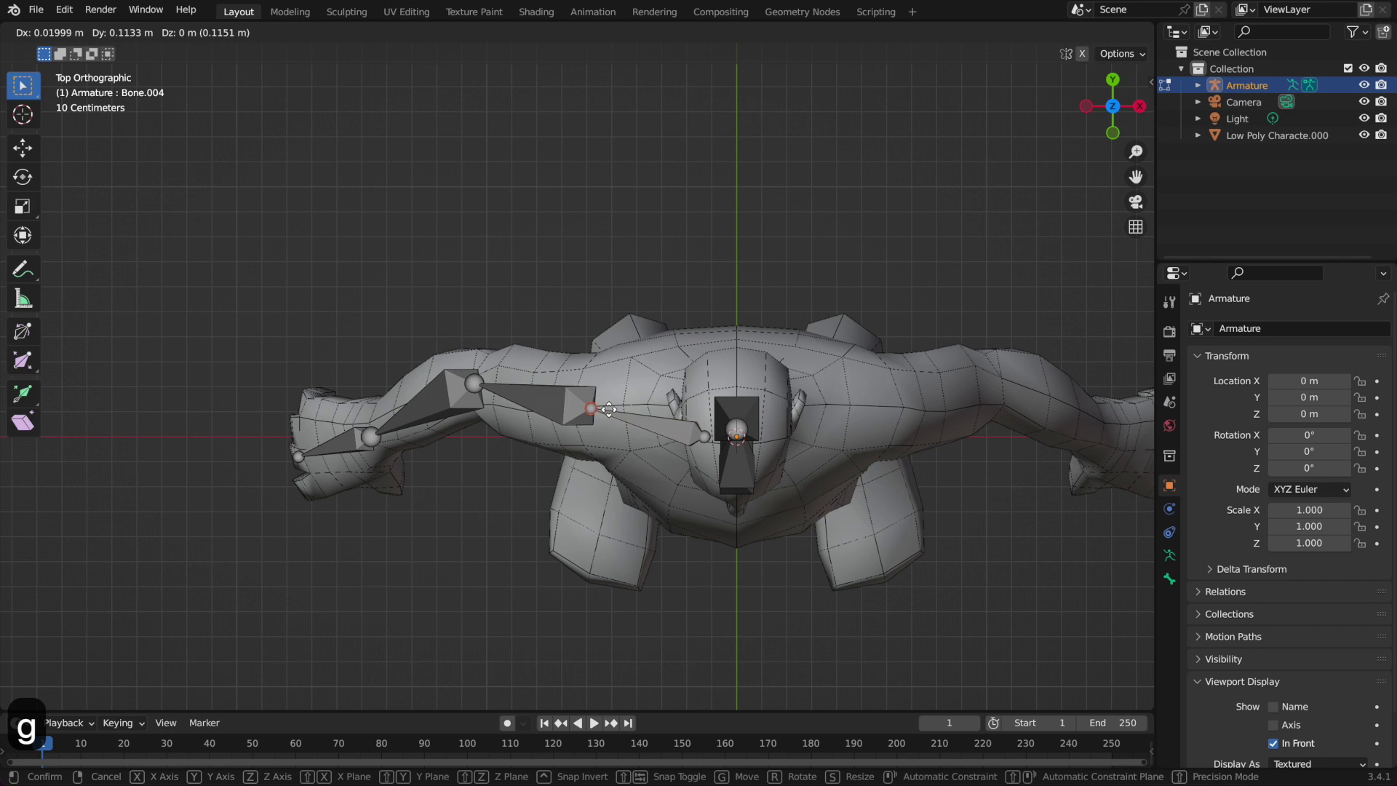
click(610, 411)
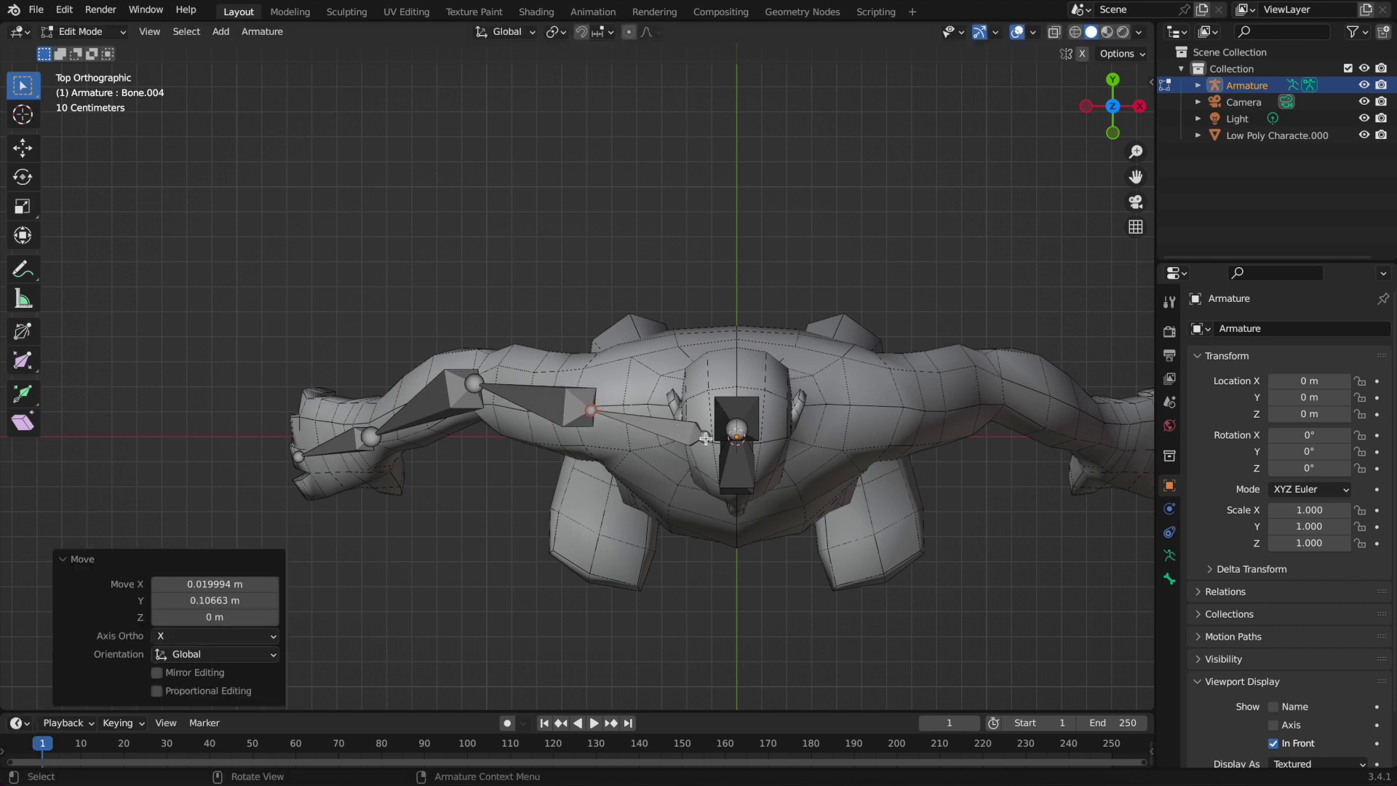
Move the right clavicle's base about 0.21 m forward toward the chest
click(706, 439)
key(g)
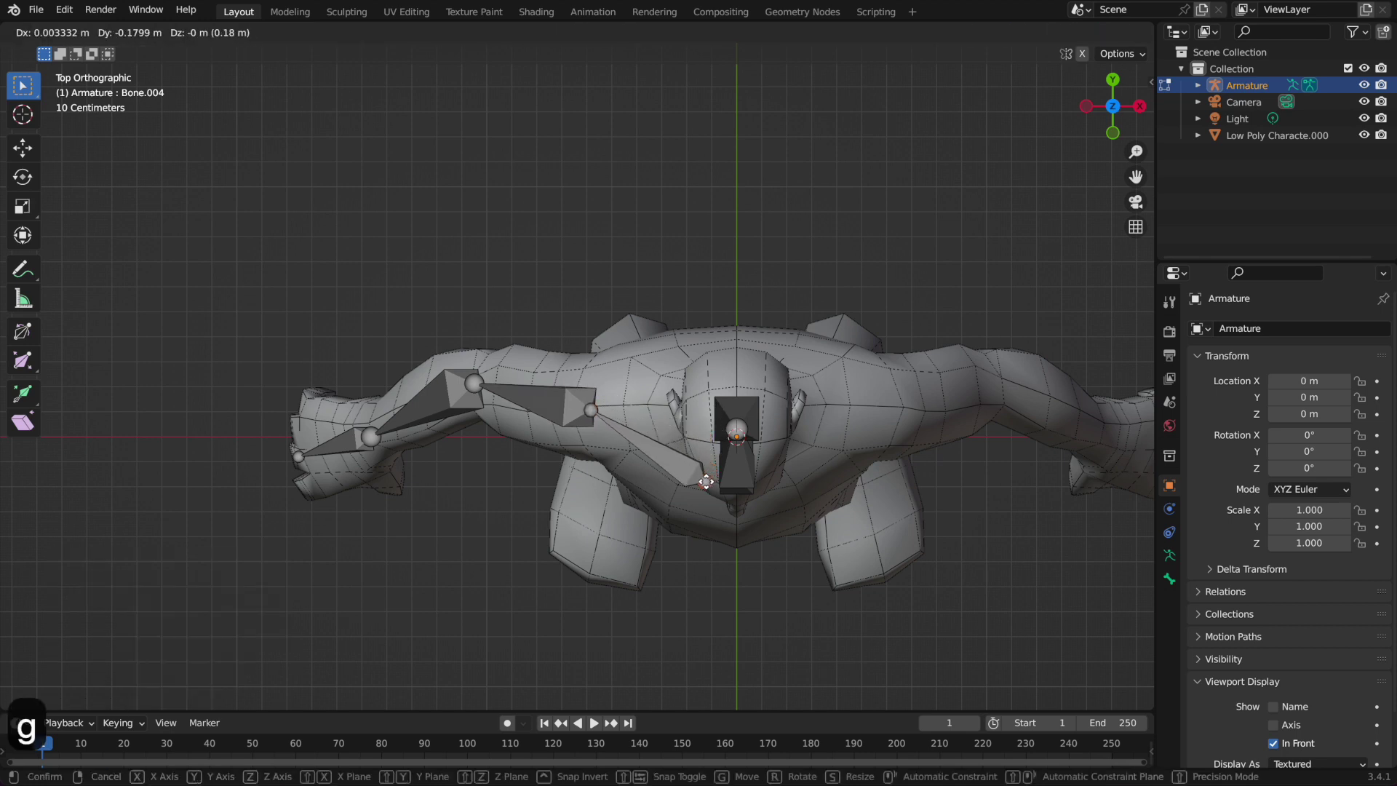
click(704, 490)
In right side view, move the clavicle's base about 0.10 m backward along Y
middle_drag(728, 510, 844, 244)
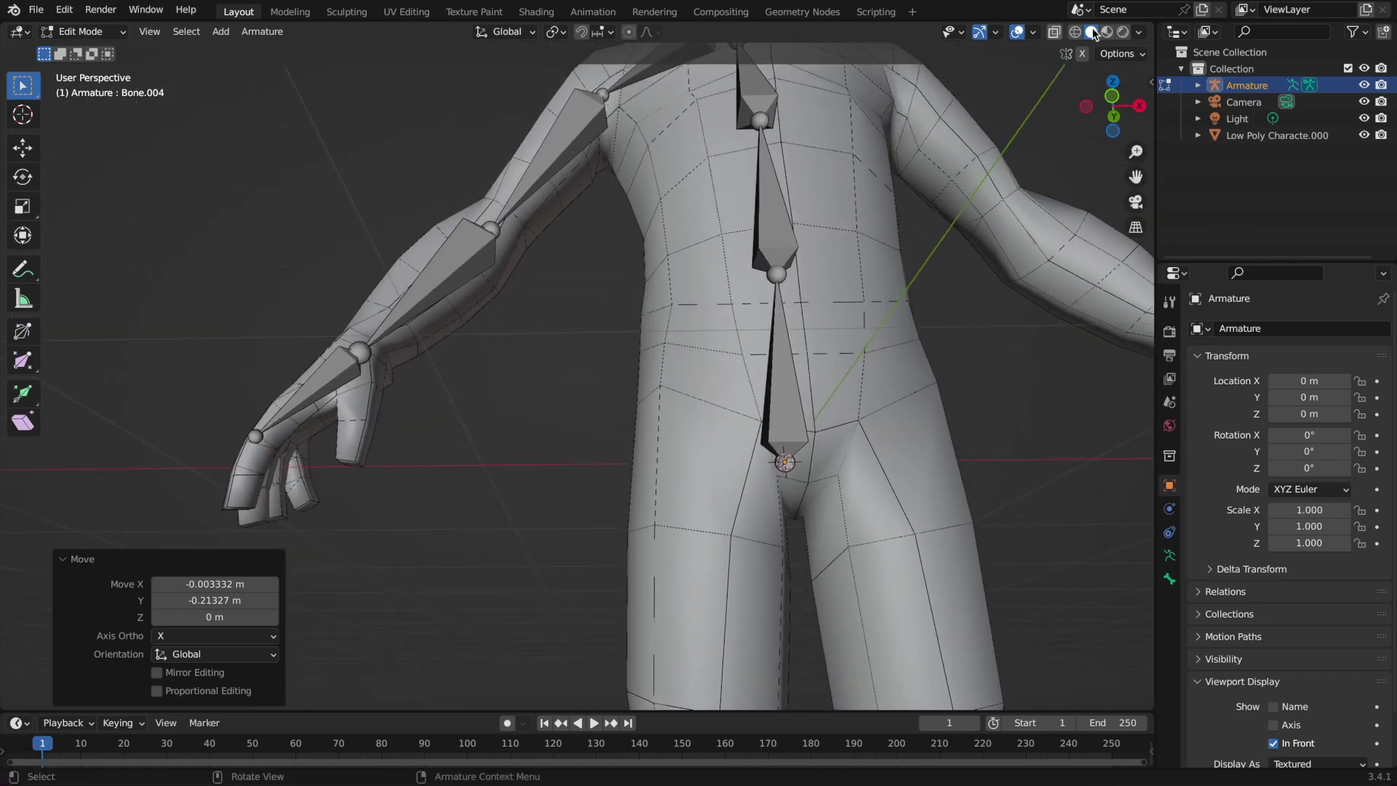
click(1115, 102)
click(1132, 106)
scroll(713, 311, down, 2)
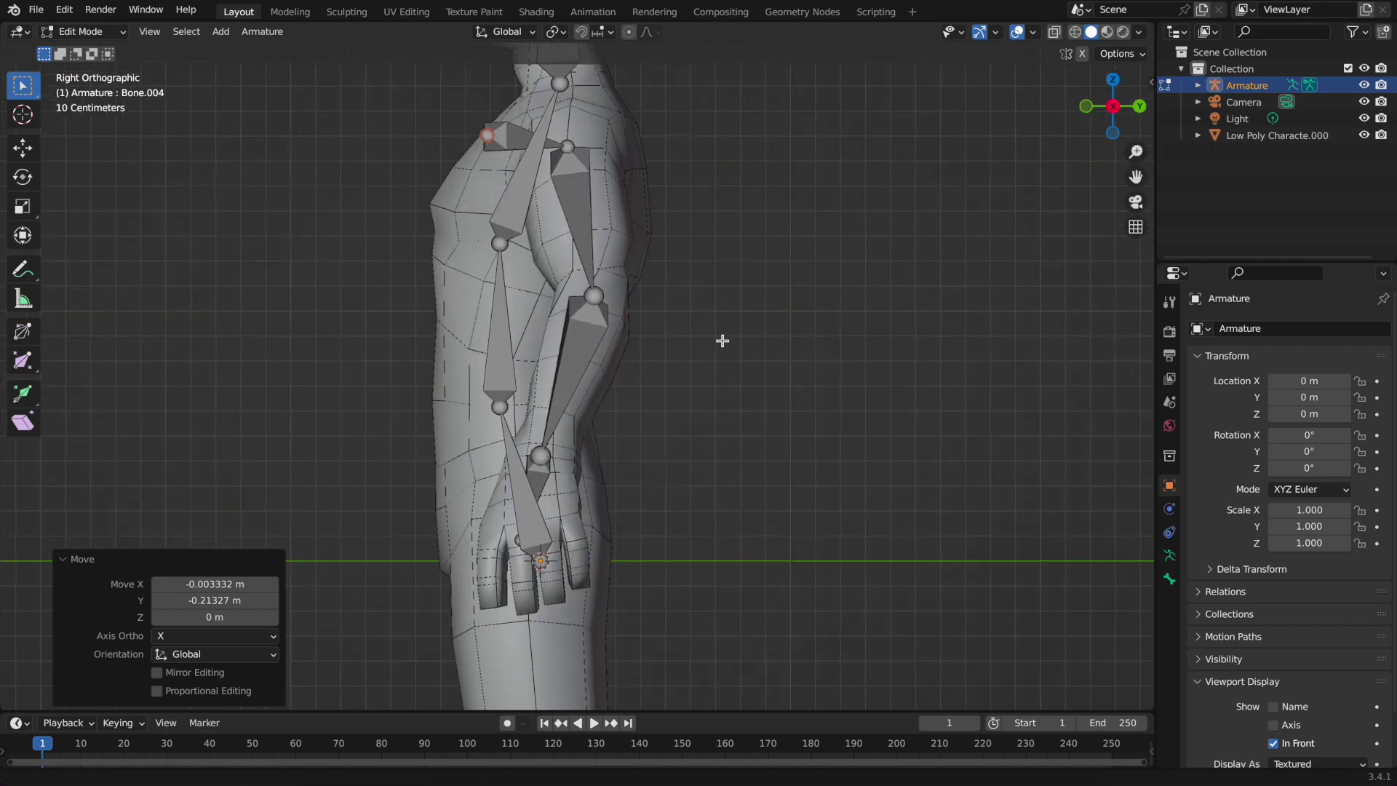
key(g)
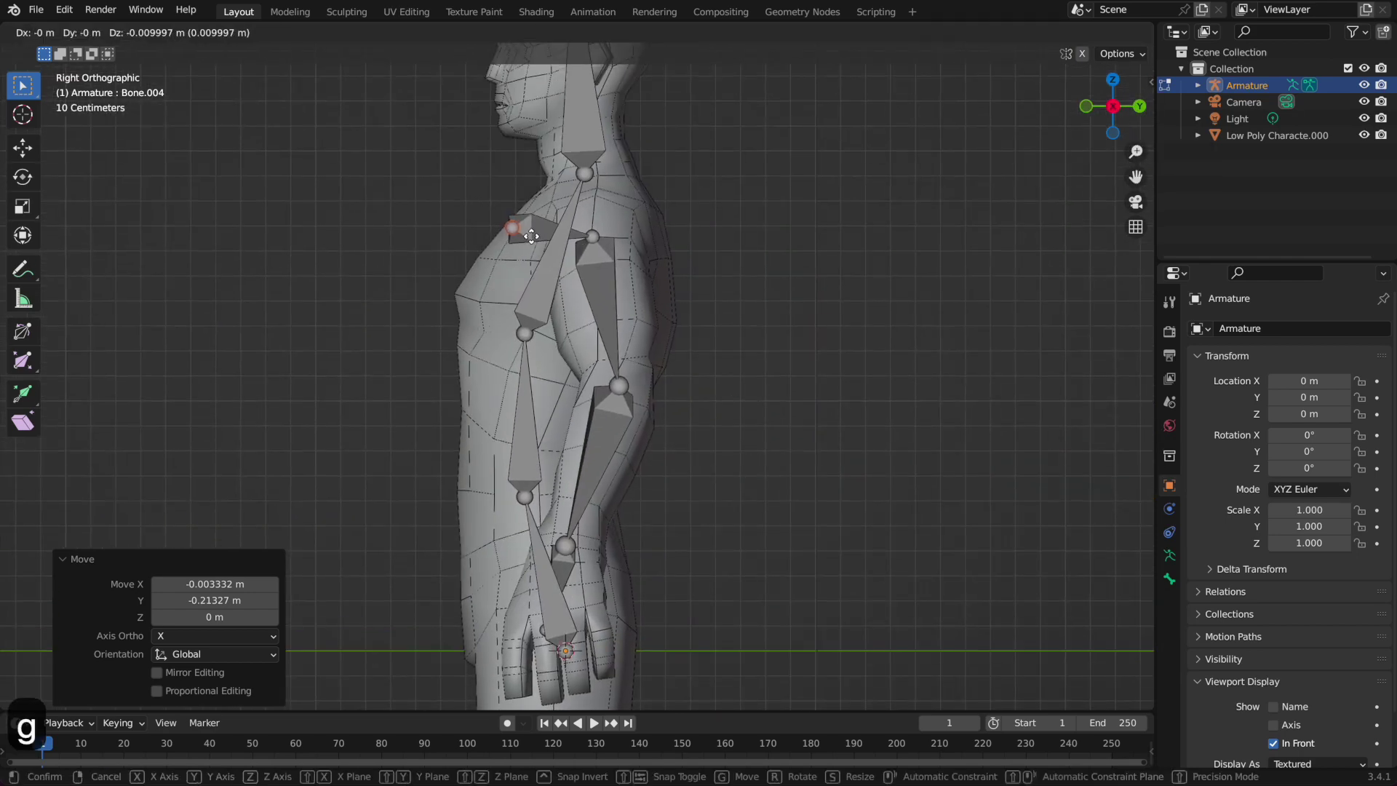
key(x)
key(y)
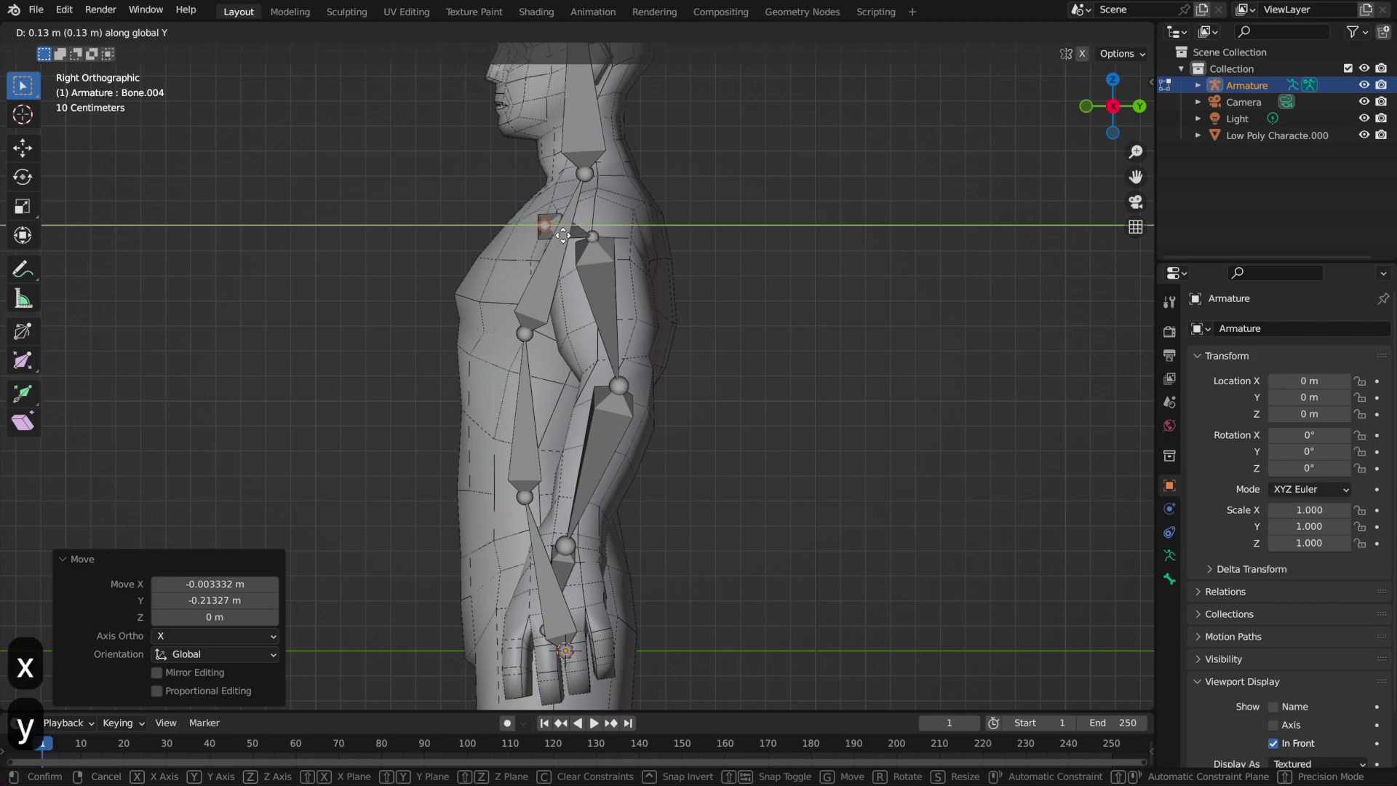
click(555, 236)
In front view, add a new bone and move it about 0.31 m sideways and 0.06 m down to the character's right hip
middle_drag(554, 232, 440, 277)
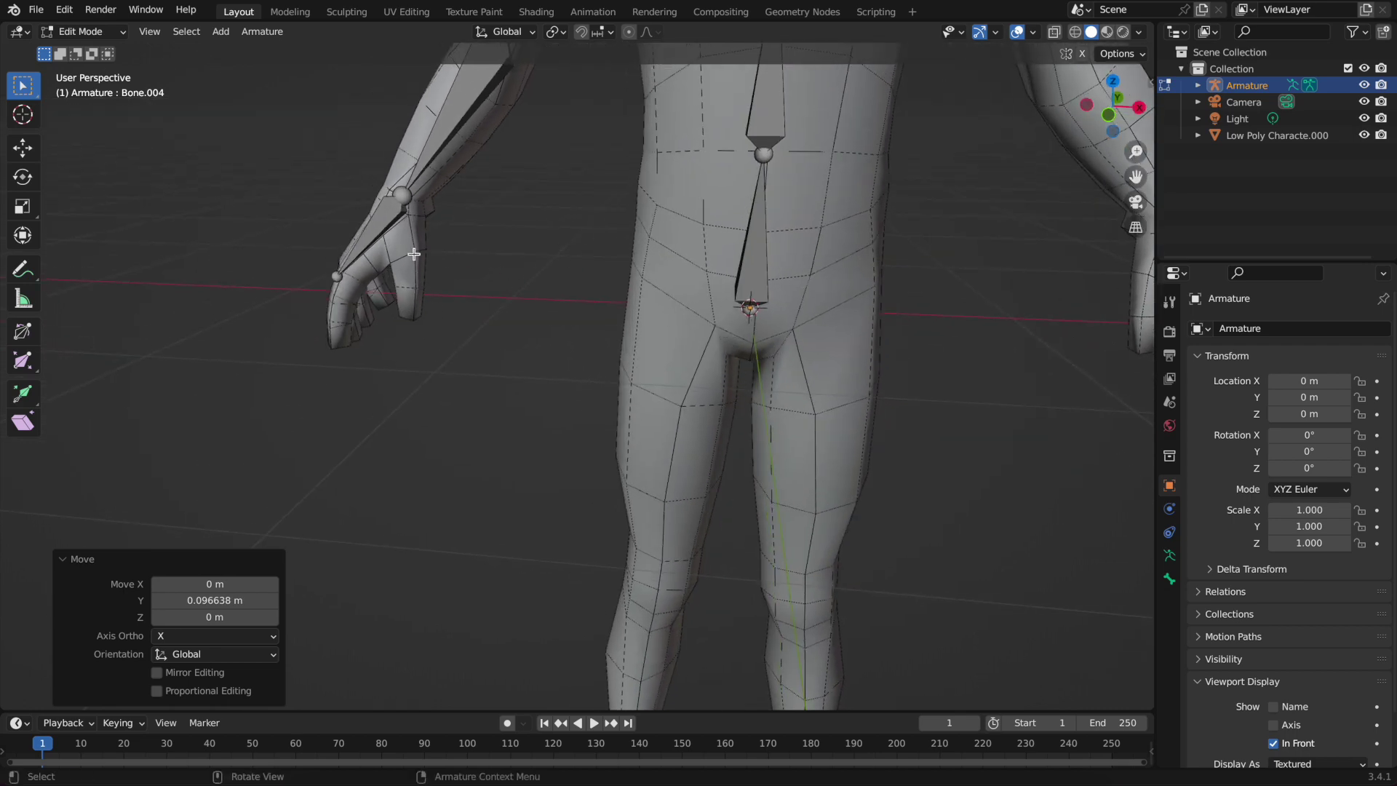
click(383, 230)
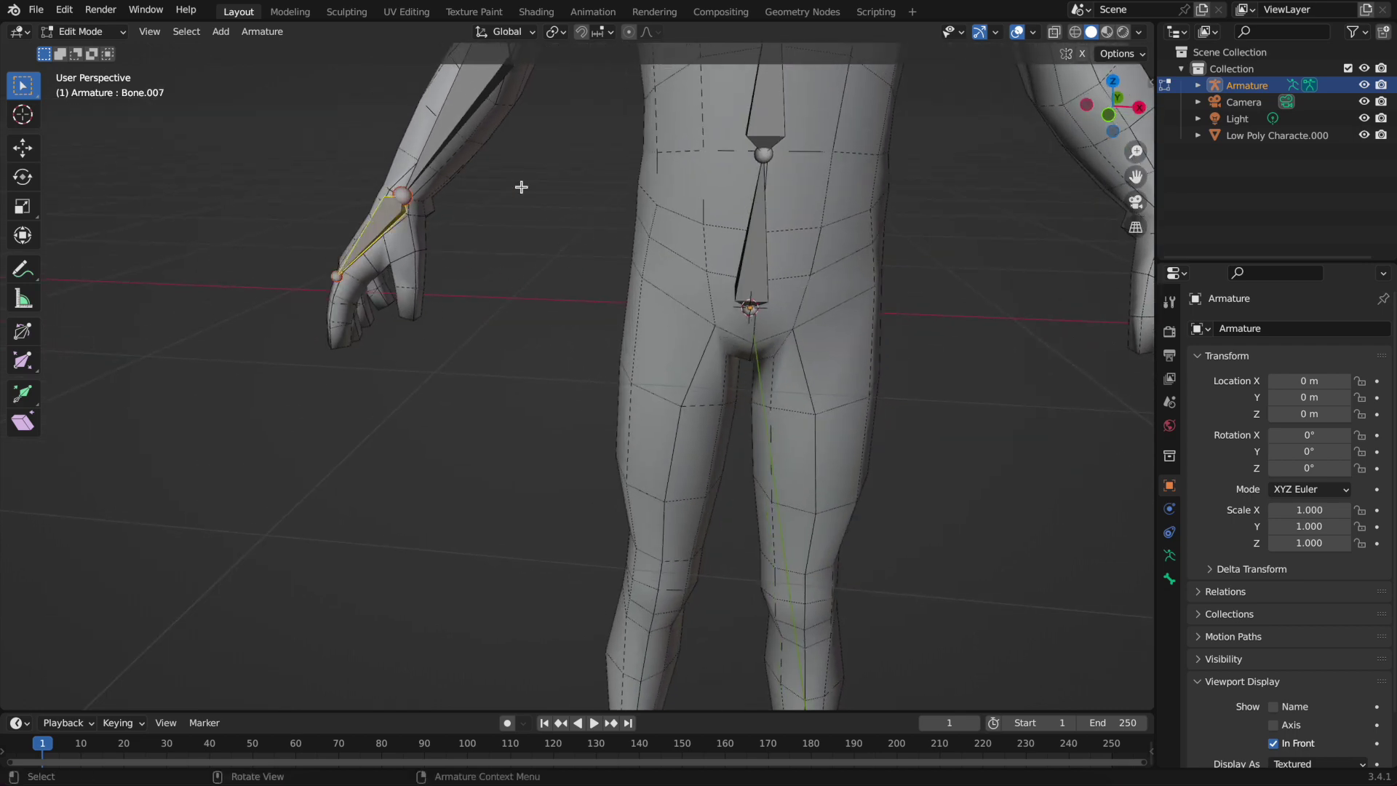
click(1116, 113)
shift+middle_drag(805, 418, 714, 375)
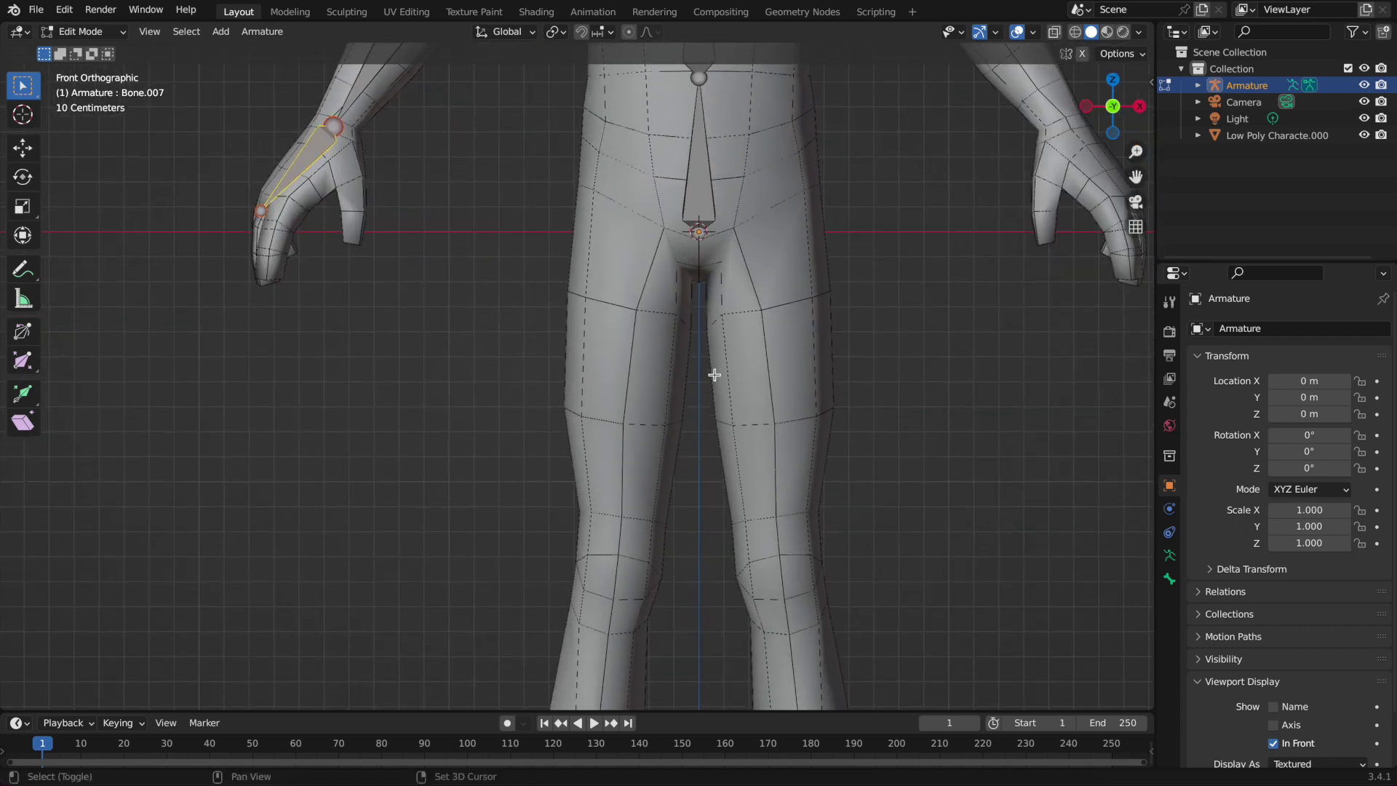
key(shift+a)
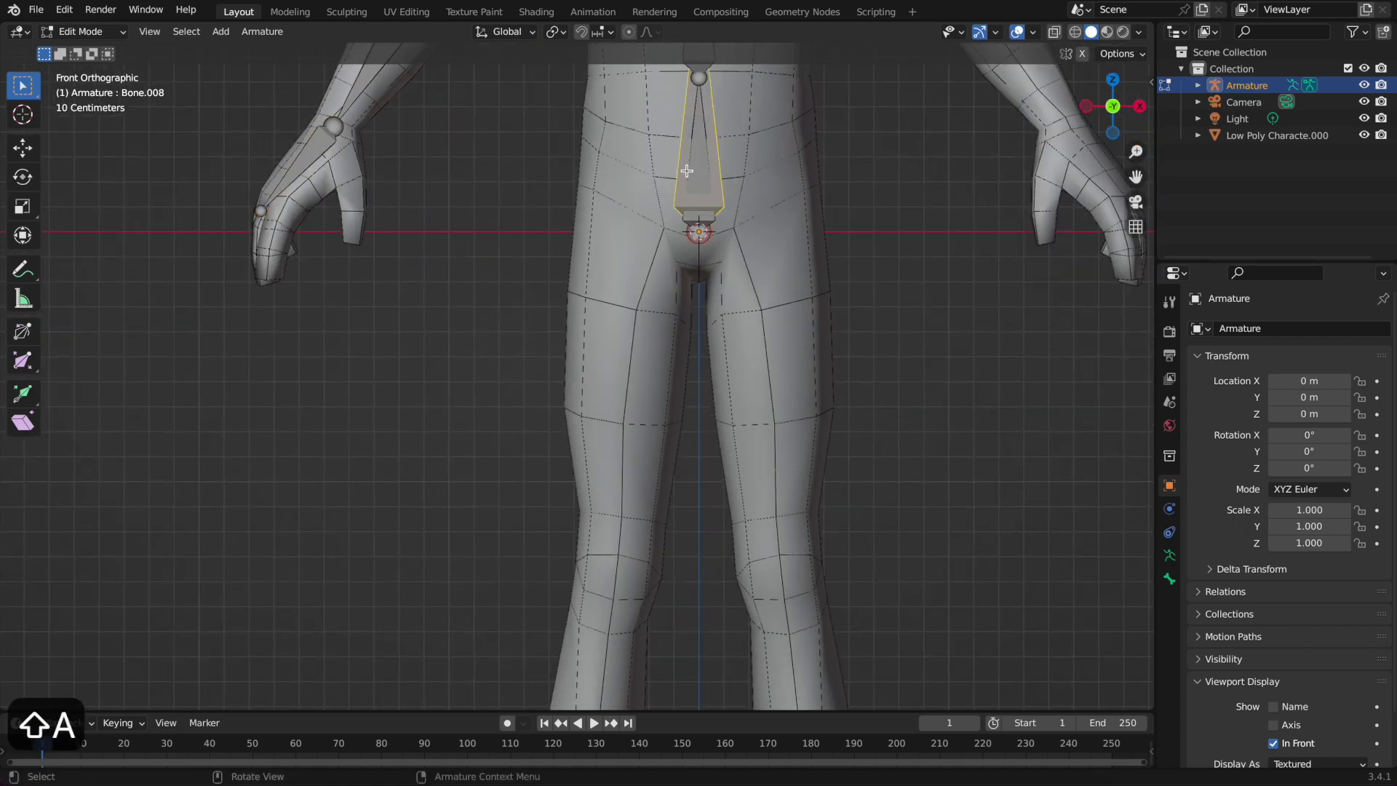
key(g)
click(616, 197)
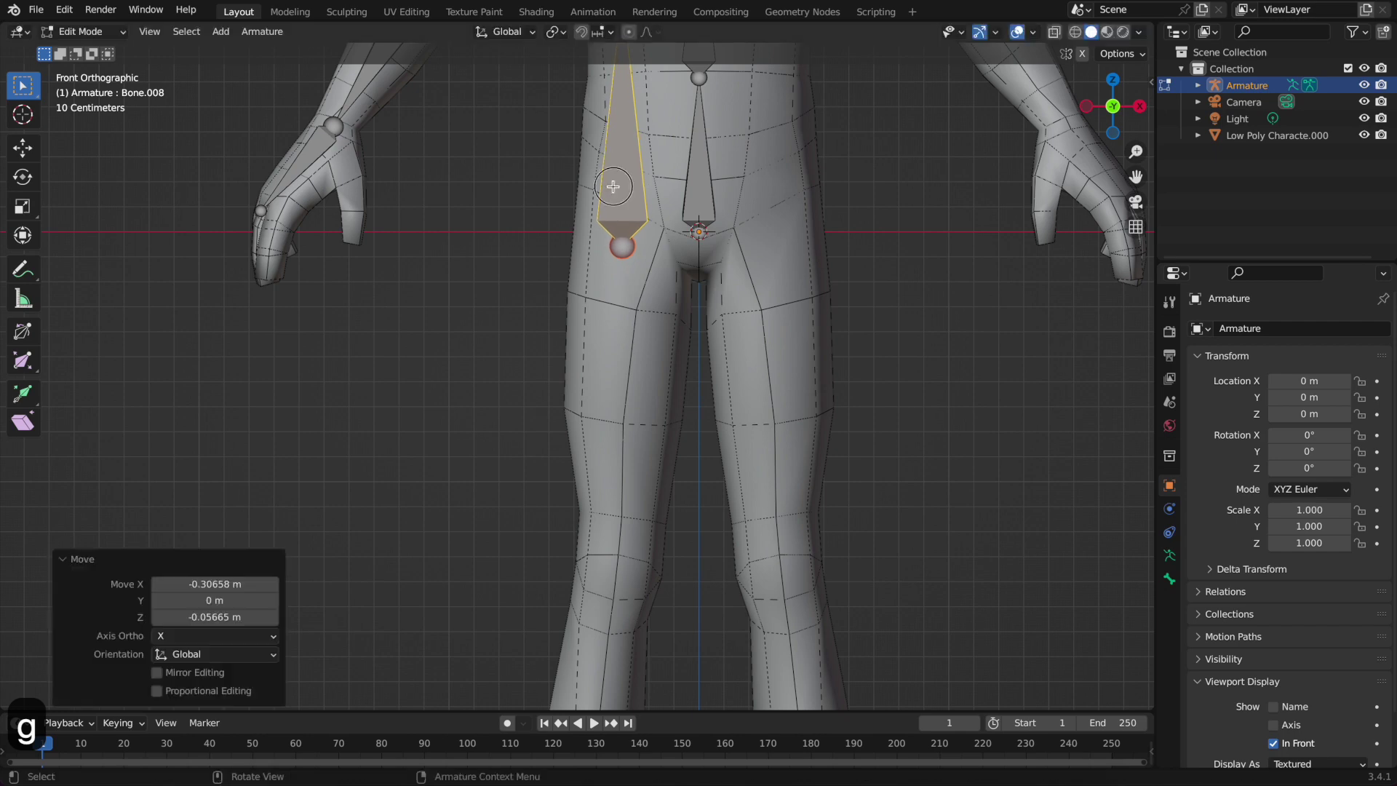
Move the new bone's tip about 2.3 m down onto the right knee to form the thigh bone
shift+middle_drag(615, 197, 624, 356)
click(629, 155)
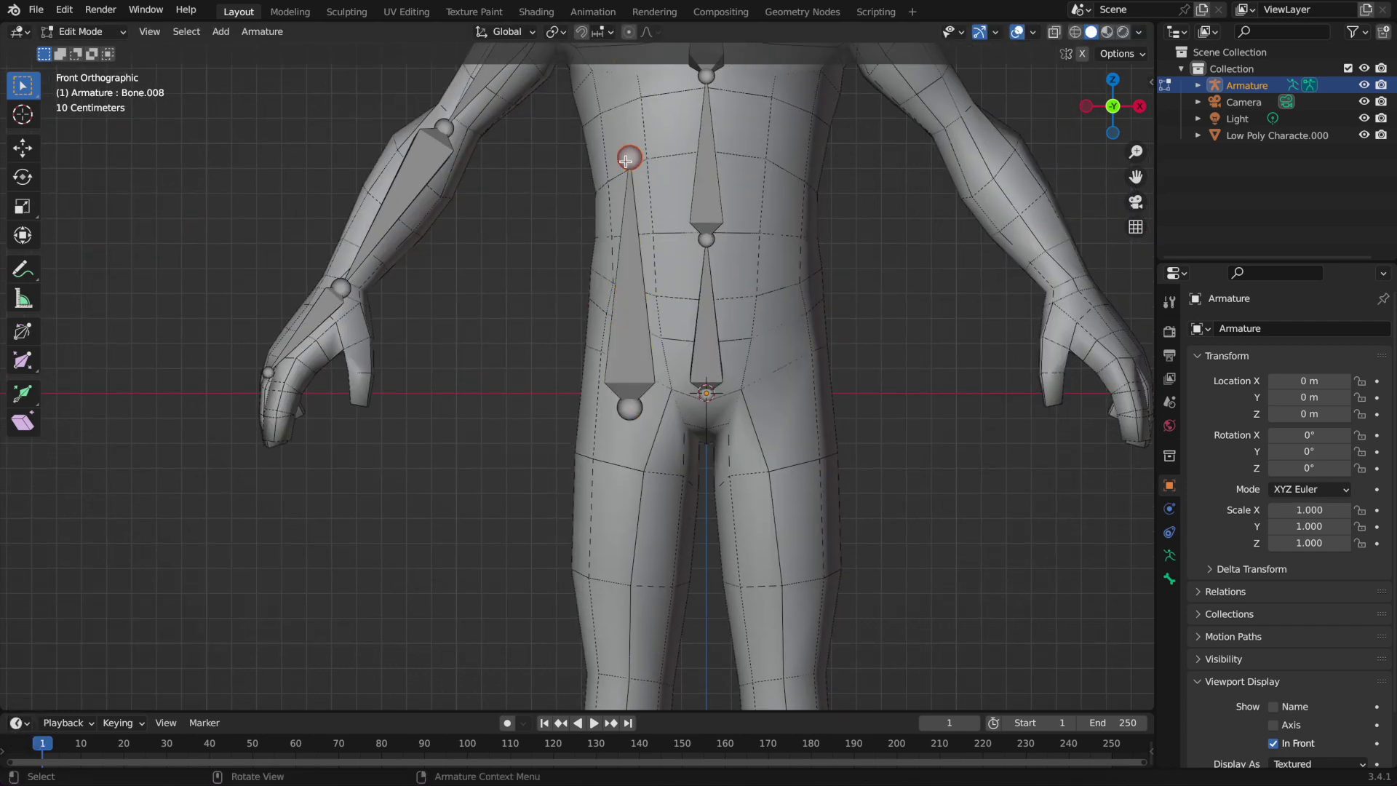
key(g)
click(618, 692)
shift+middle_drag(665, 544, 601, 379)
key(g)
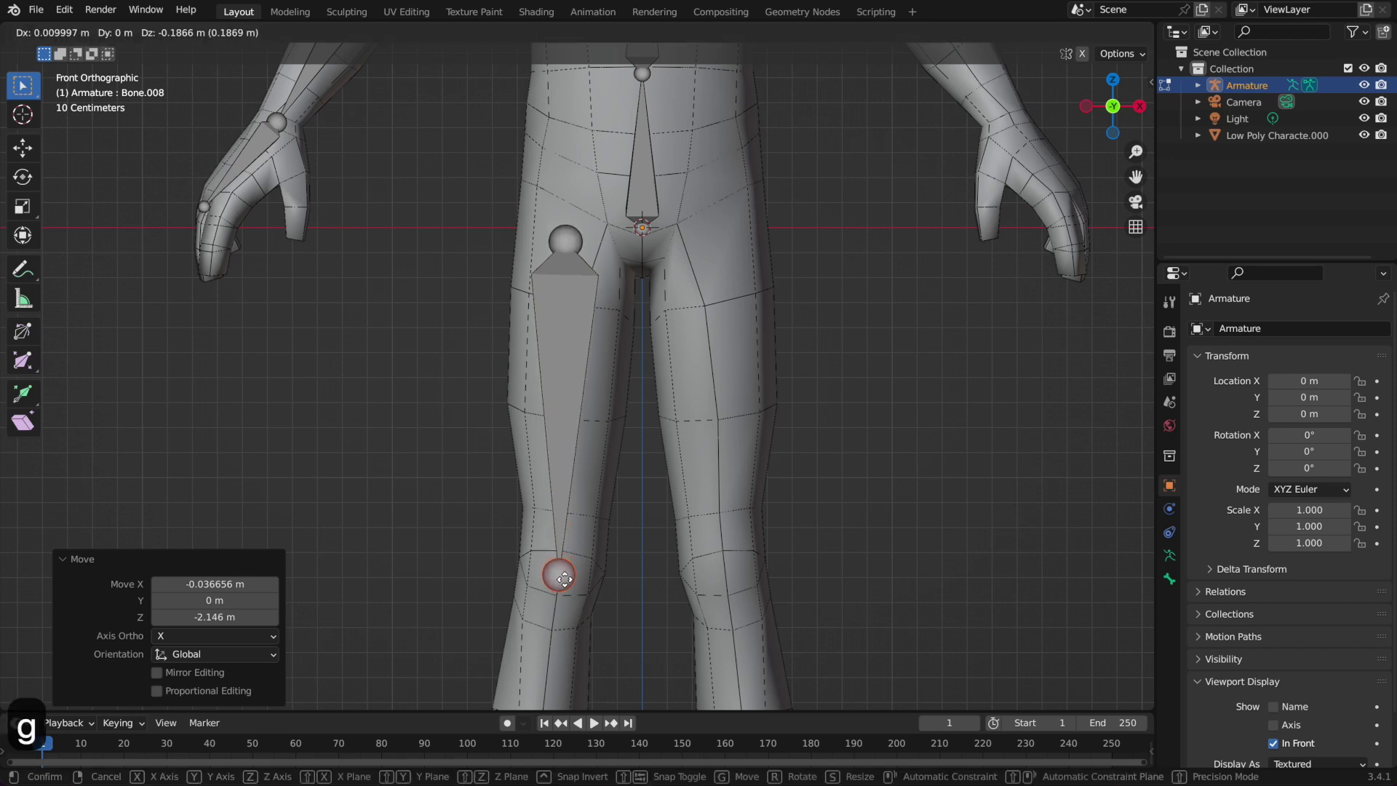
click(562, 575)
Raise the thigh bone's hip joint about 0.15 m, and nudge it a further 0.03 m up and 0.03 m outward
click(565, 240)
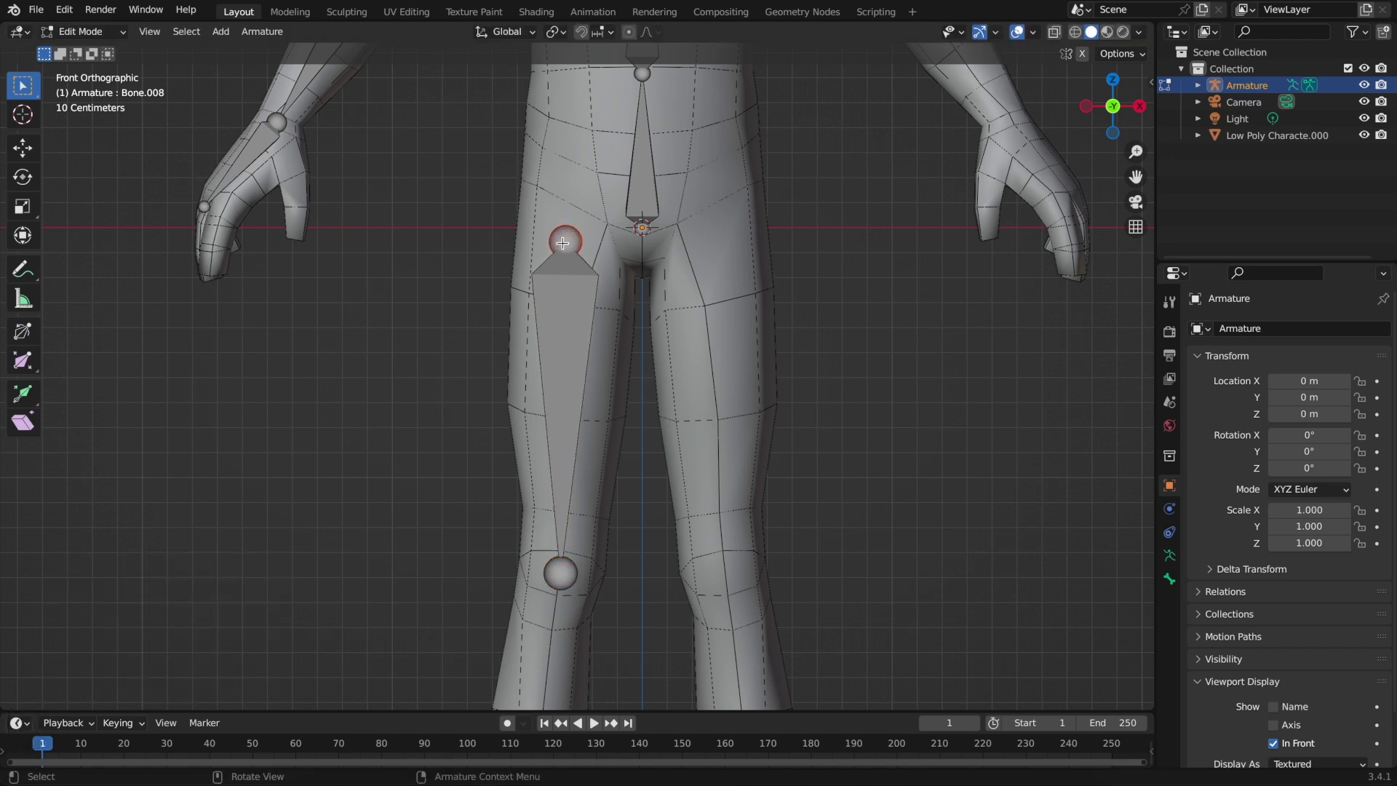
key(g)
click(568, 208)
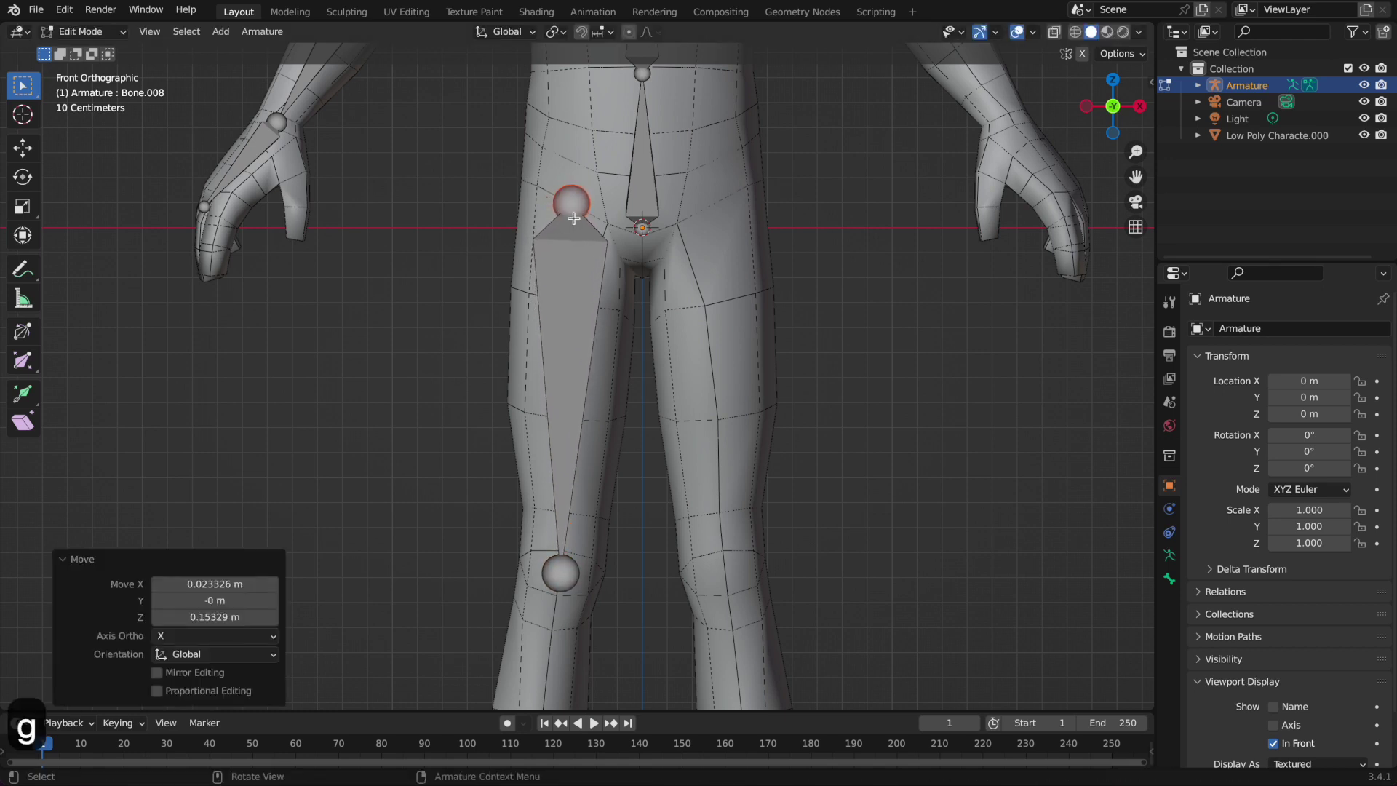
shift+scroll(597, 400, down, 5)
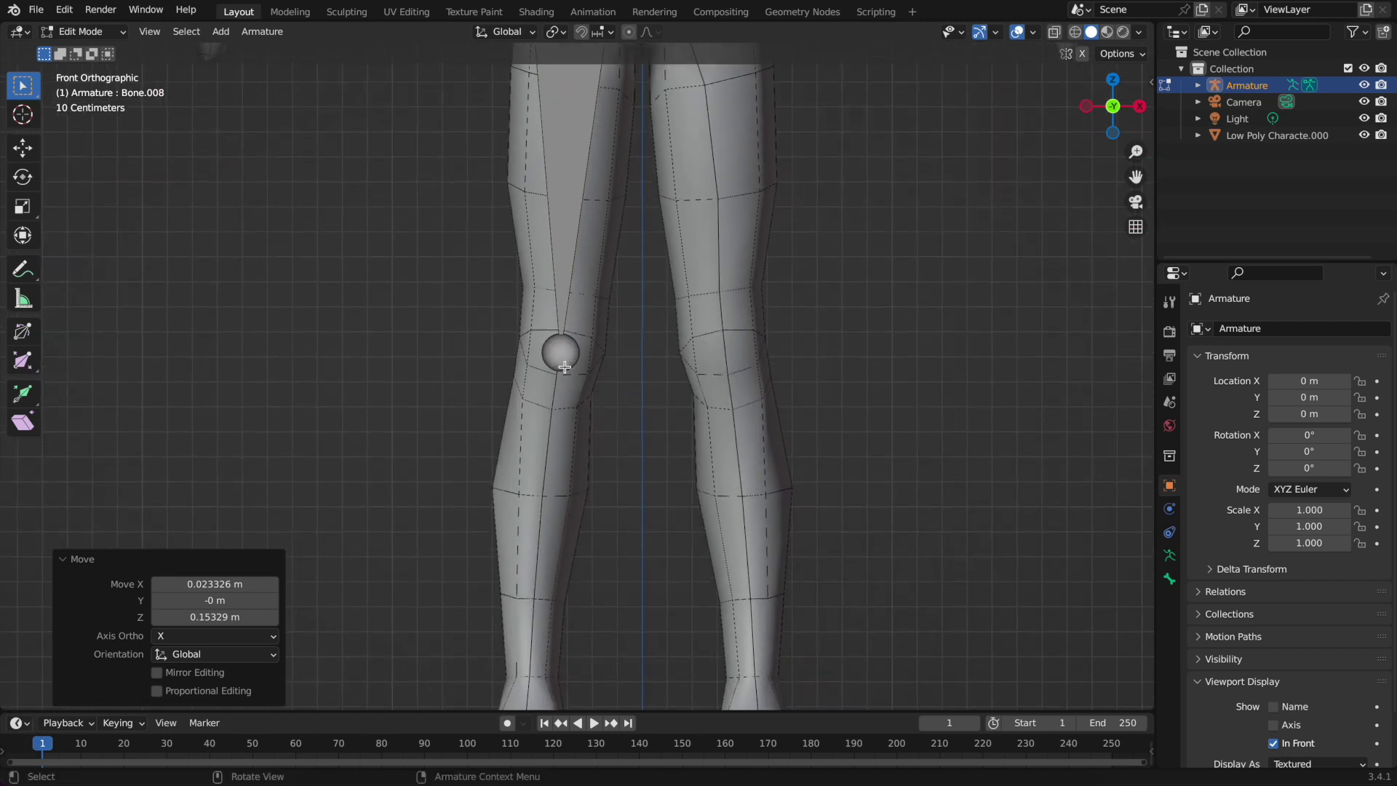
key(g)
click(565, 365)
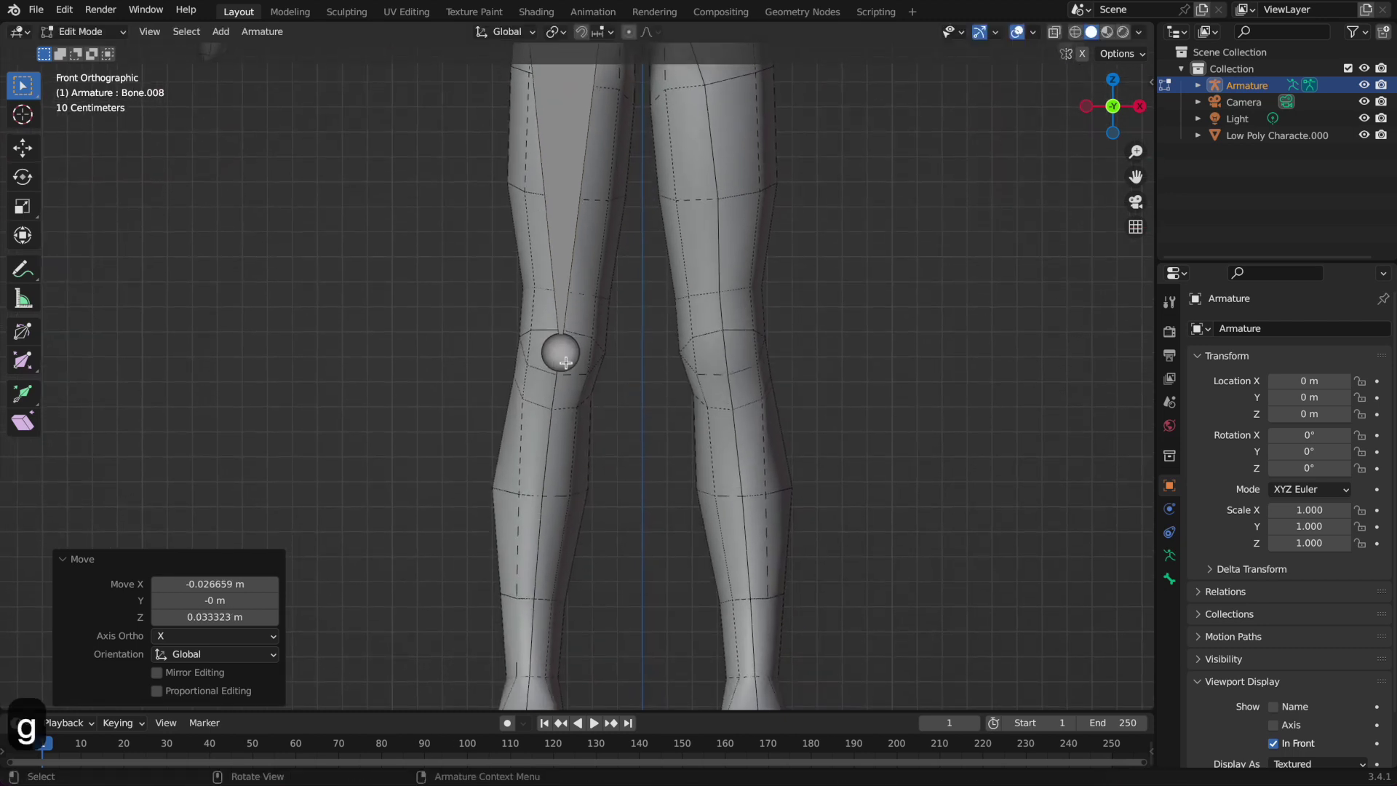
Extrude the right shin bone from the knee to the ankle, about 1.33 m down and 0.13 m outward
click(566, 362)
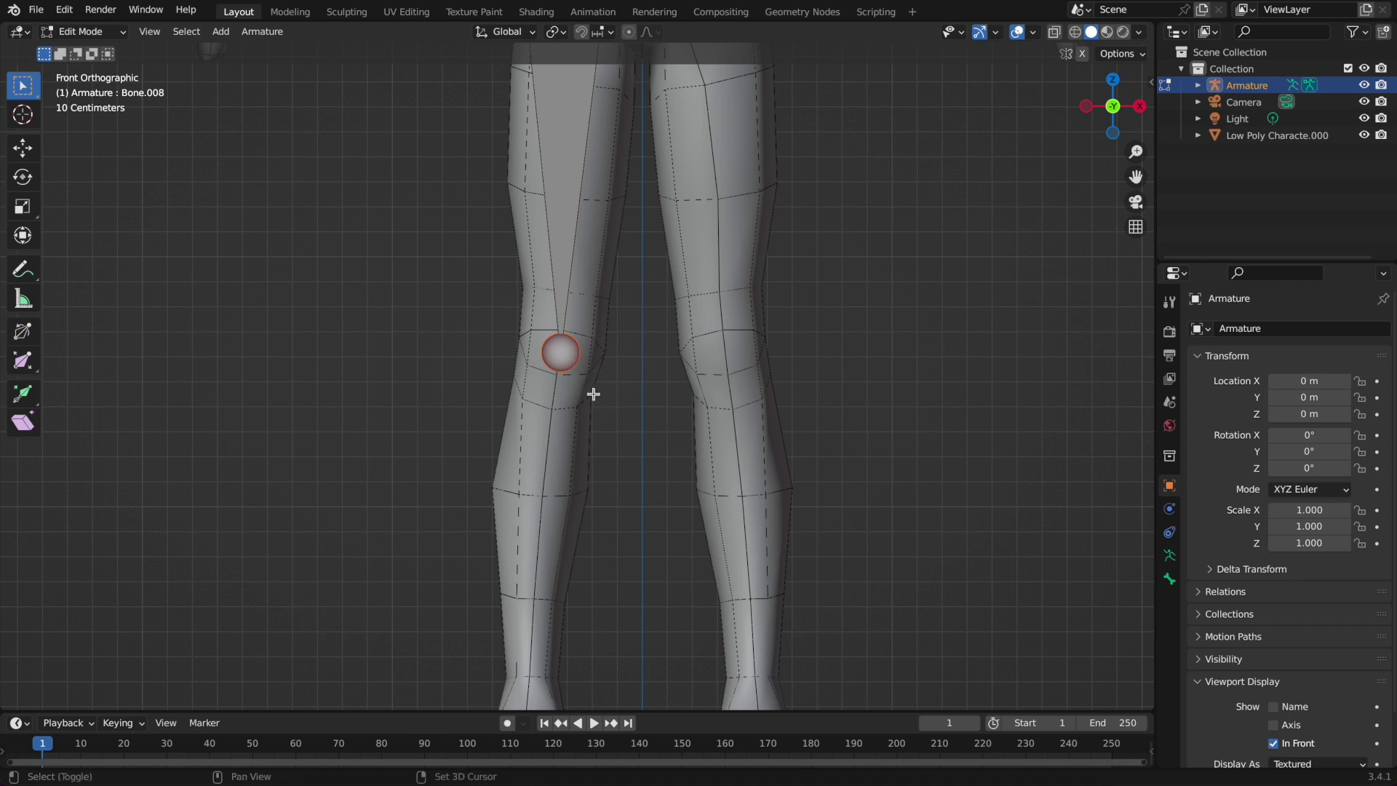
shift+scroll(586, 381, down, 3)
key(e)
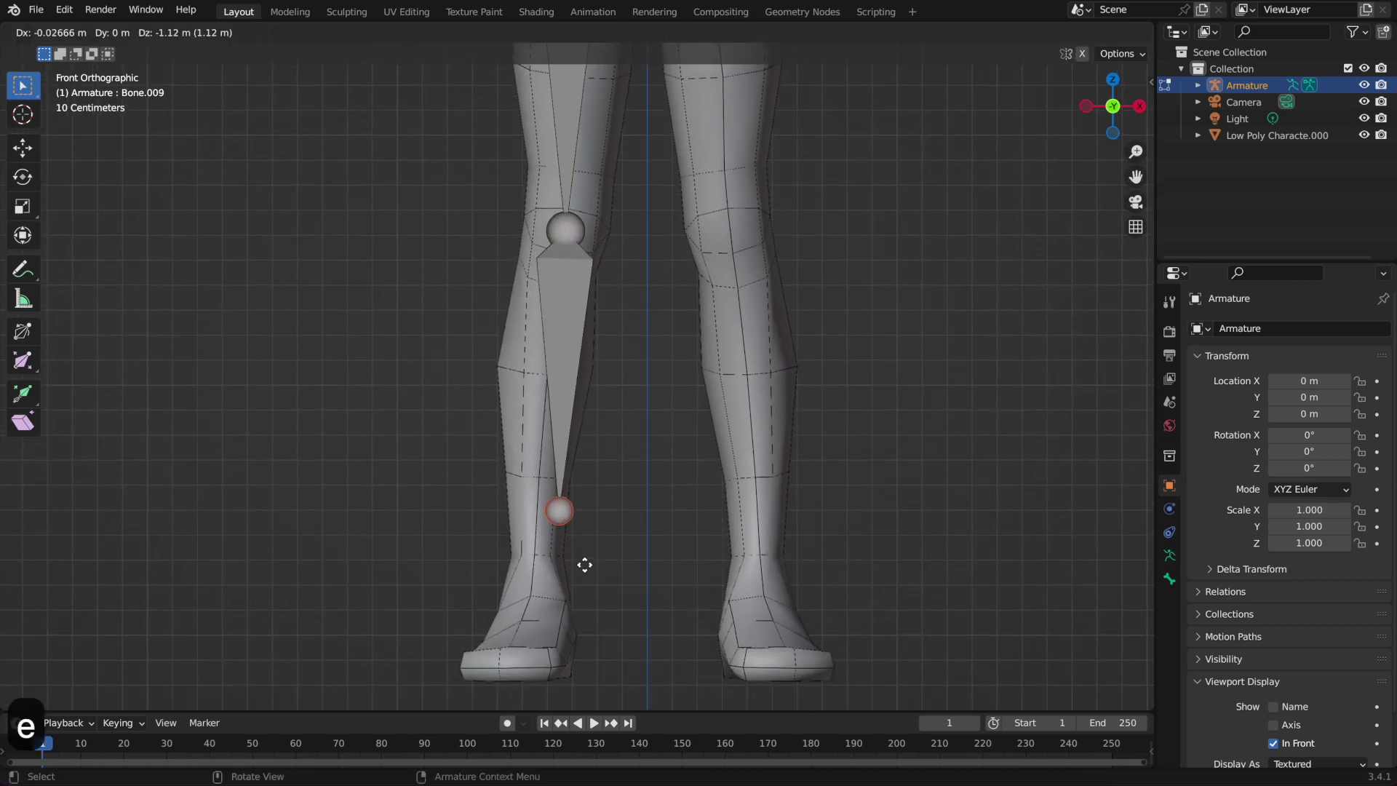
click(561, 615)
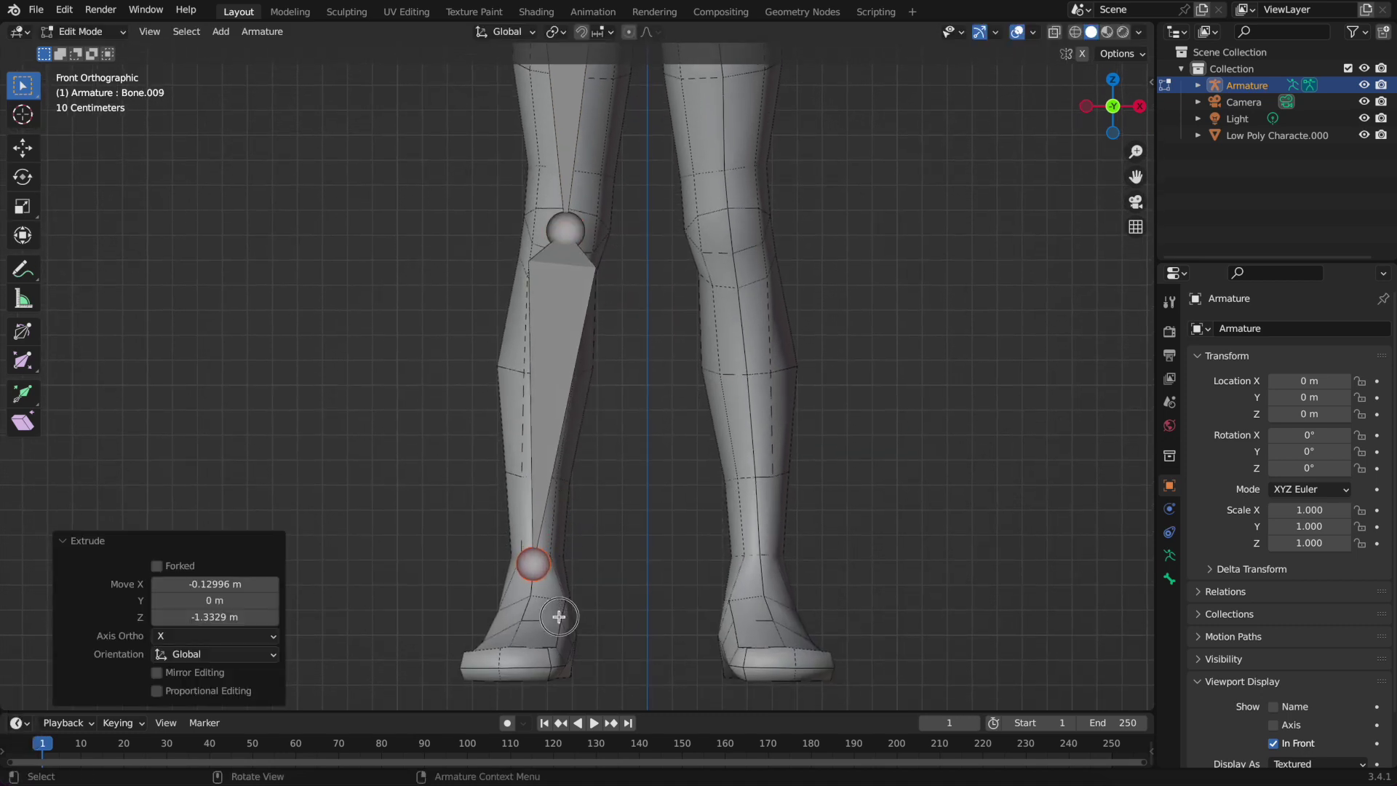
In right side view, move the ankle joint about 0.22 m backward into the leg mesh
click(1140, 106)
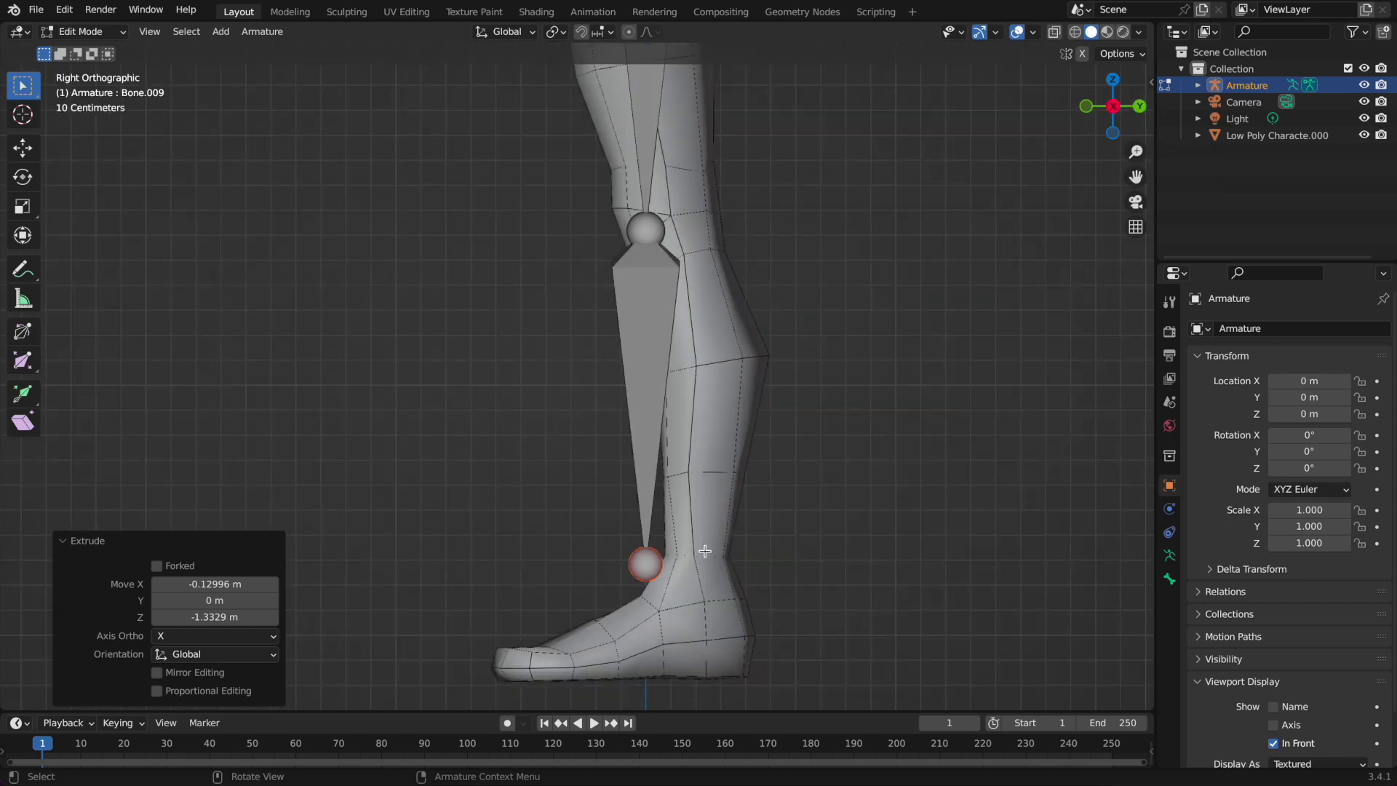
key(g)
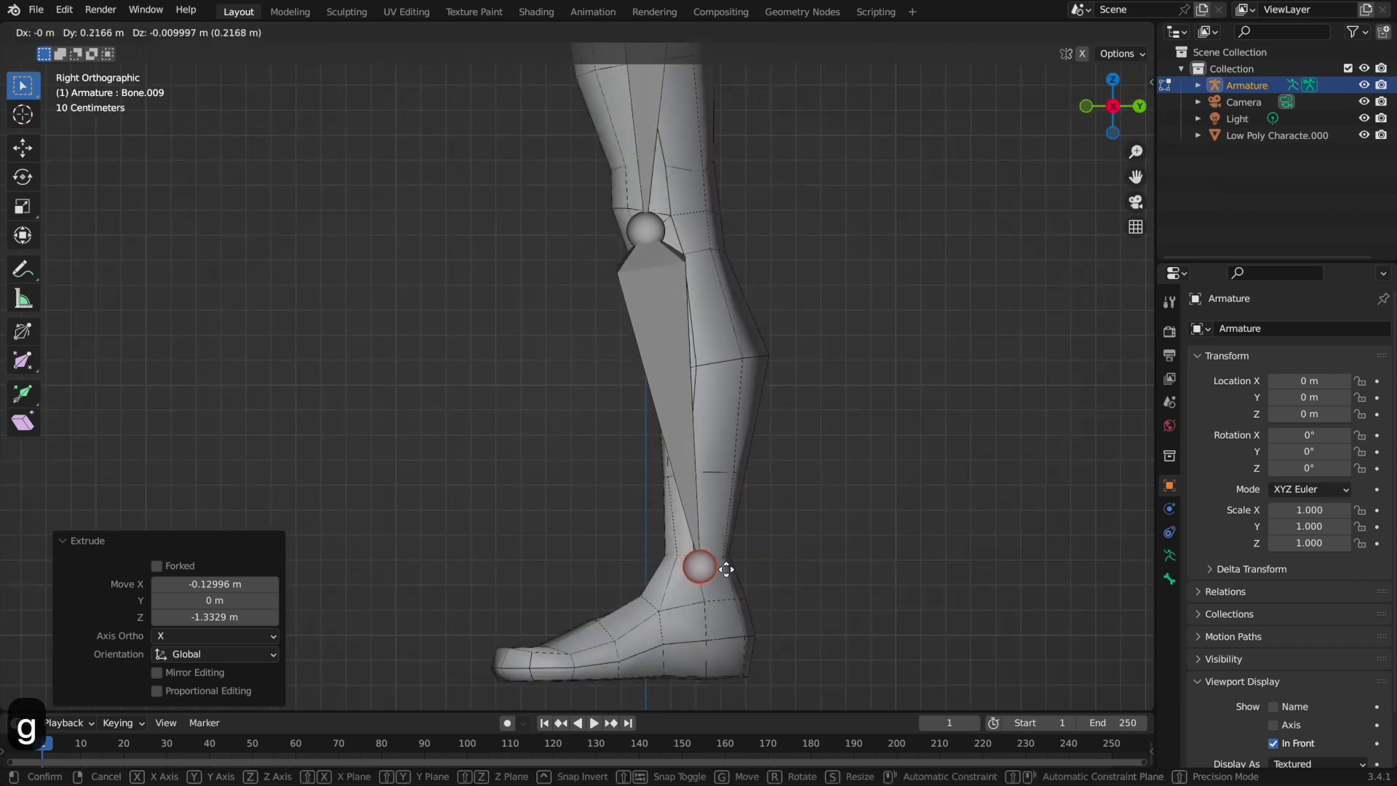
click(726, 565)
Extrude the foot bone about 0.40 m forward and 0.37 m down from the ankle, and a toe bone about 0.41 m forward to the toe tip
shift+middle_drag(723, 530, 712, 664)
shift+middle_drag(700, 459, 741, 264)
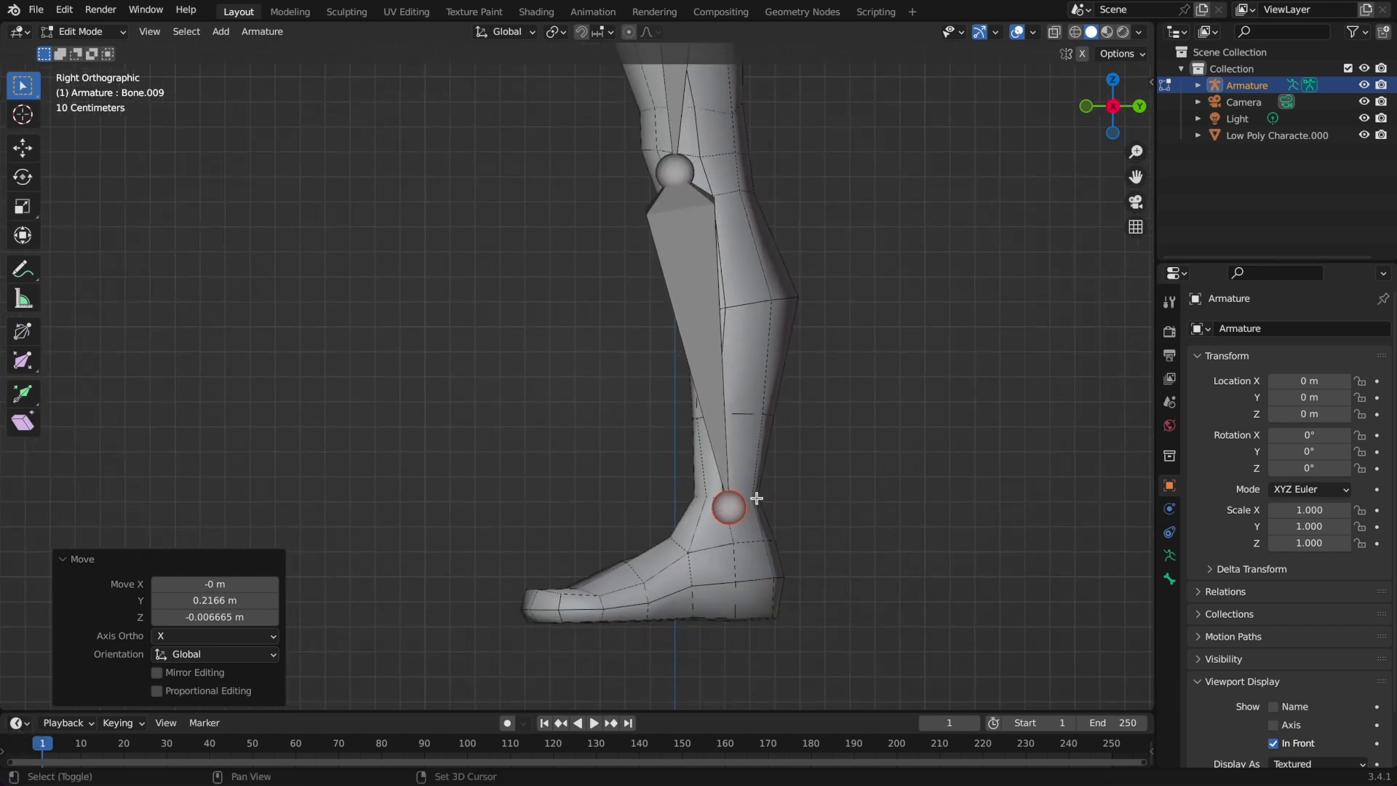
key(e)
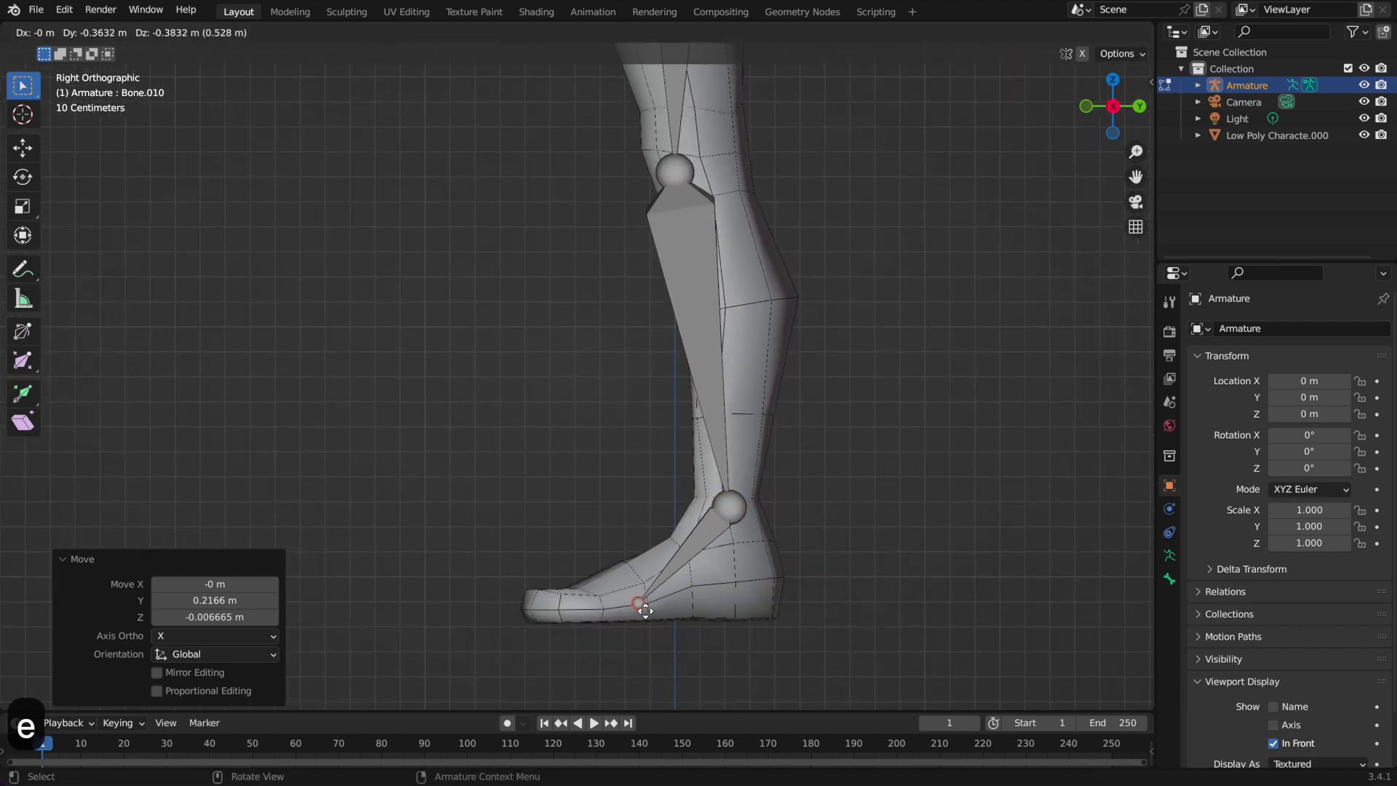
click(636, 610)
key(e)
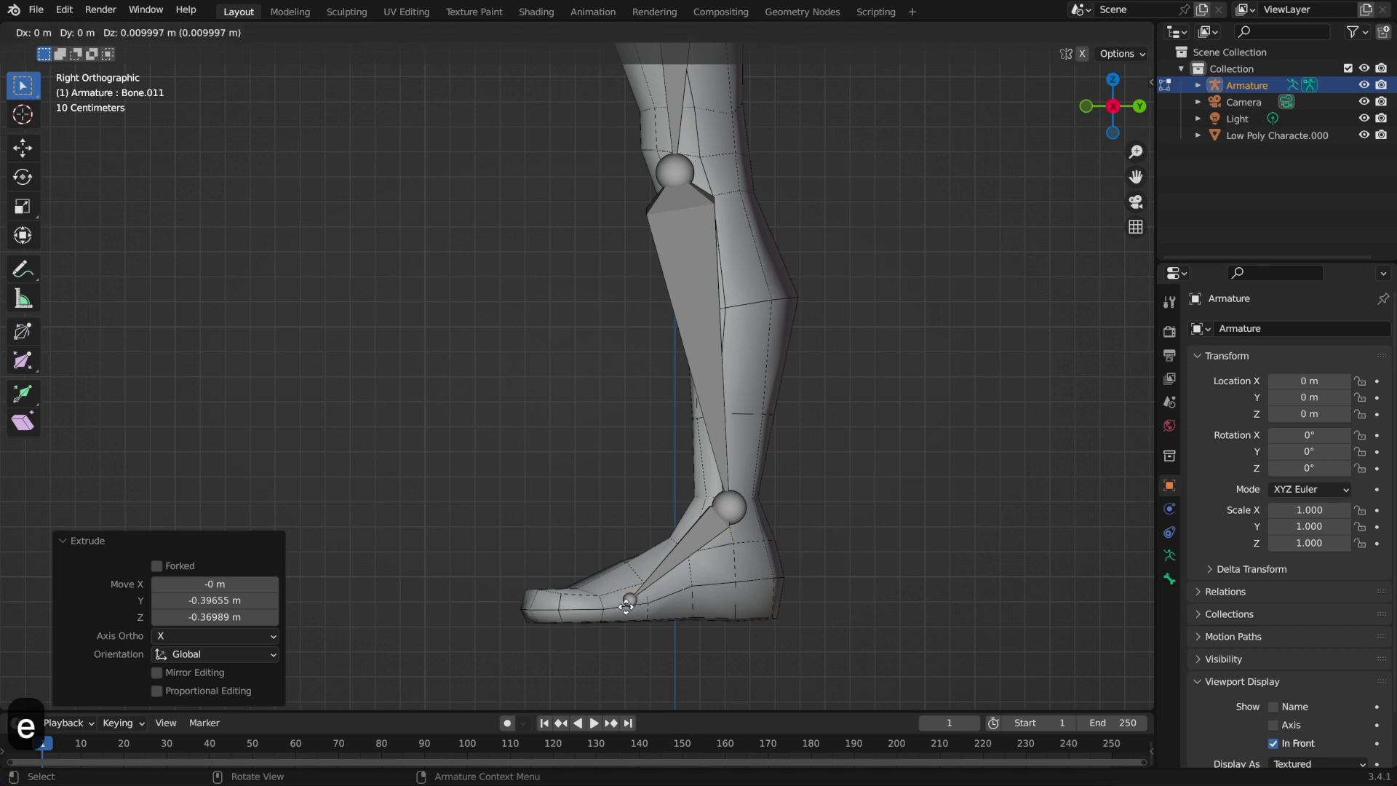
click(528, 616)
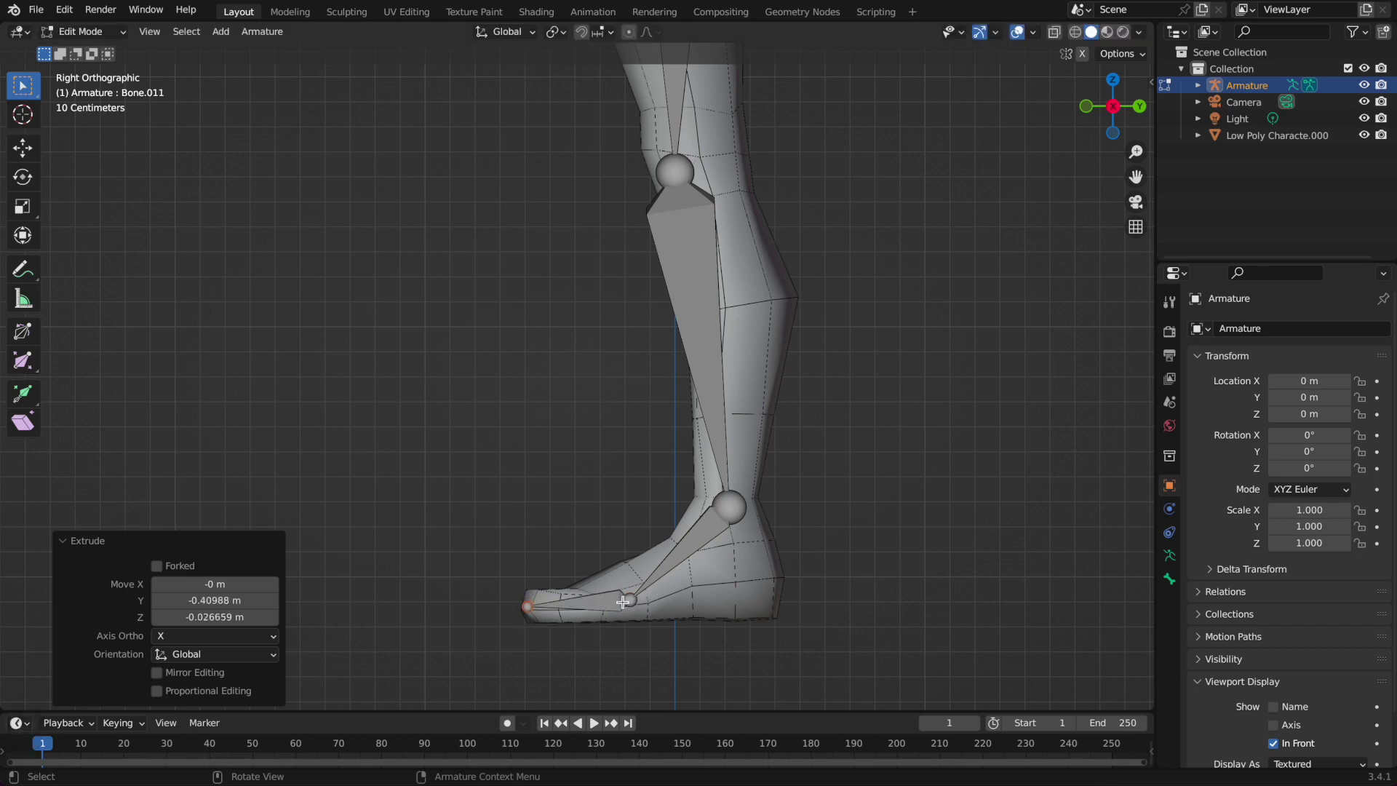
Move the joint between the foot and toe bones about 0.10 m forward and 0.01 m down
click(642, 608)
click(631, 599)
key(g)
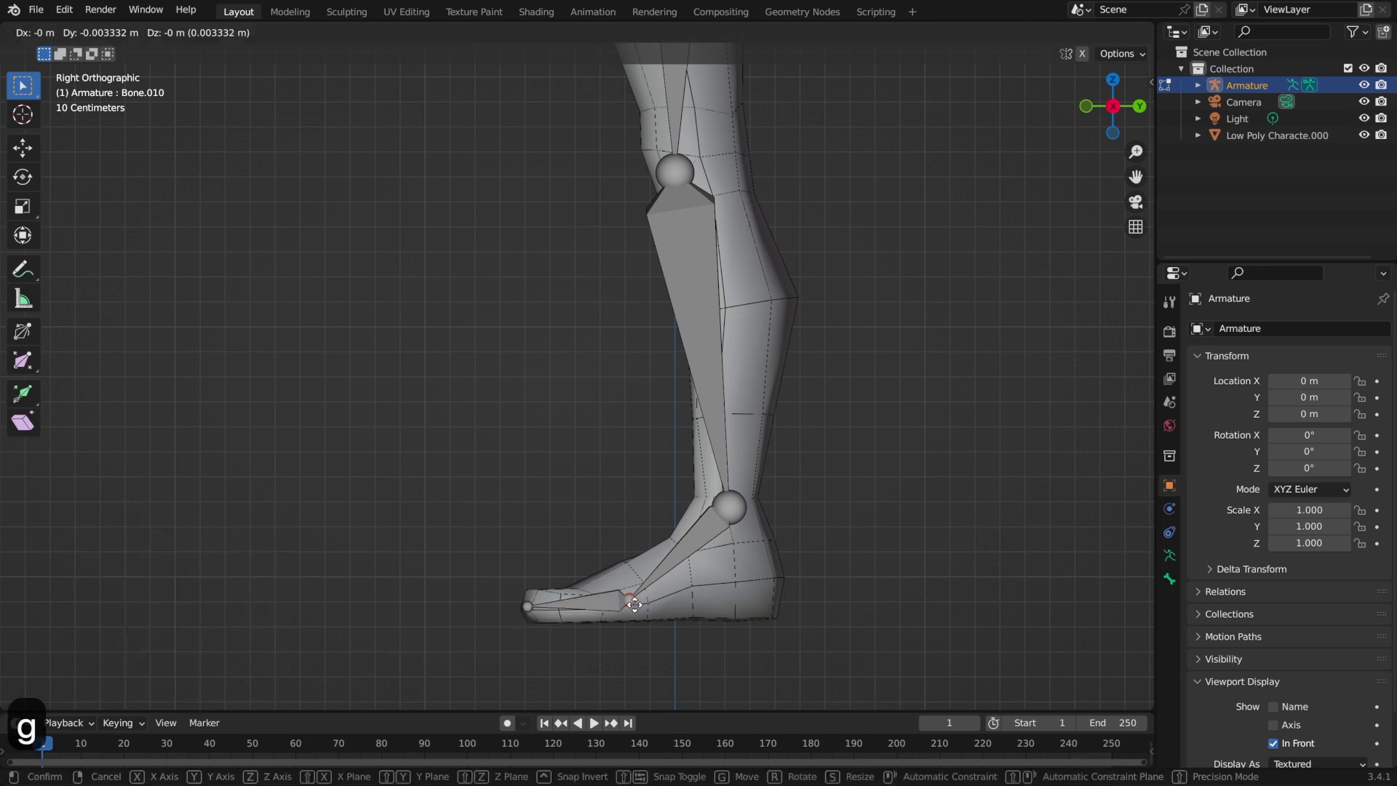
click(613, 608)
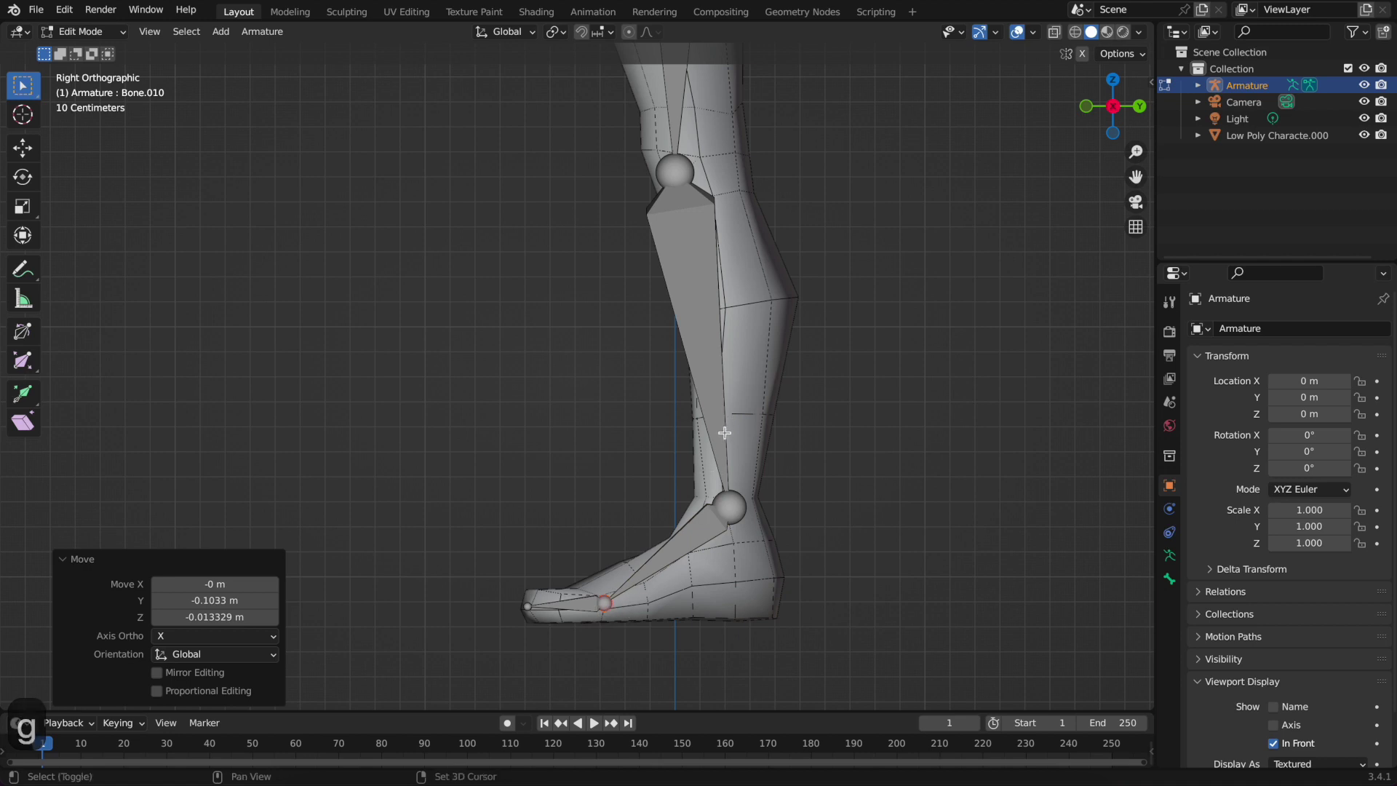
Raise the right knee joint about 0.05 m, excluding movement along the Y axis
shift+middle_drag(675, 174, 640, 313)
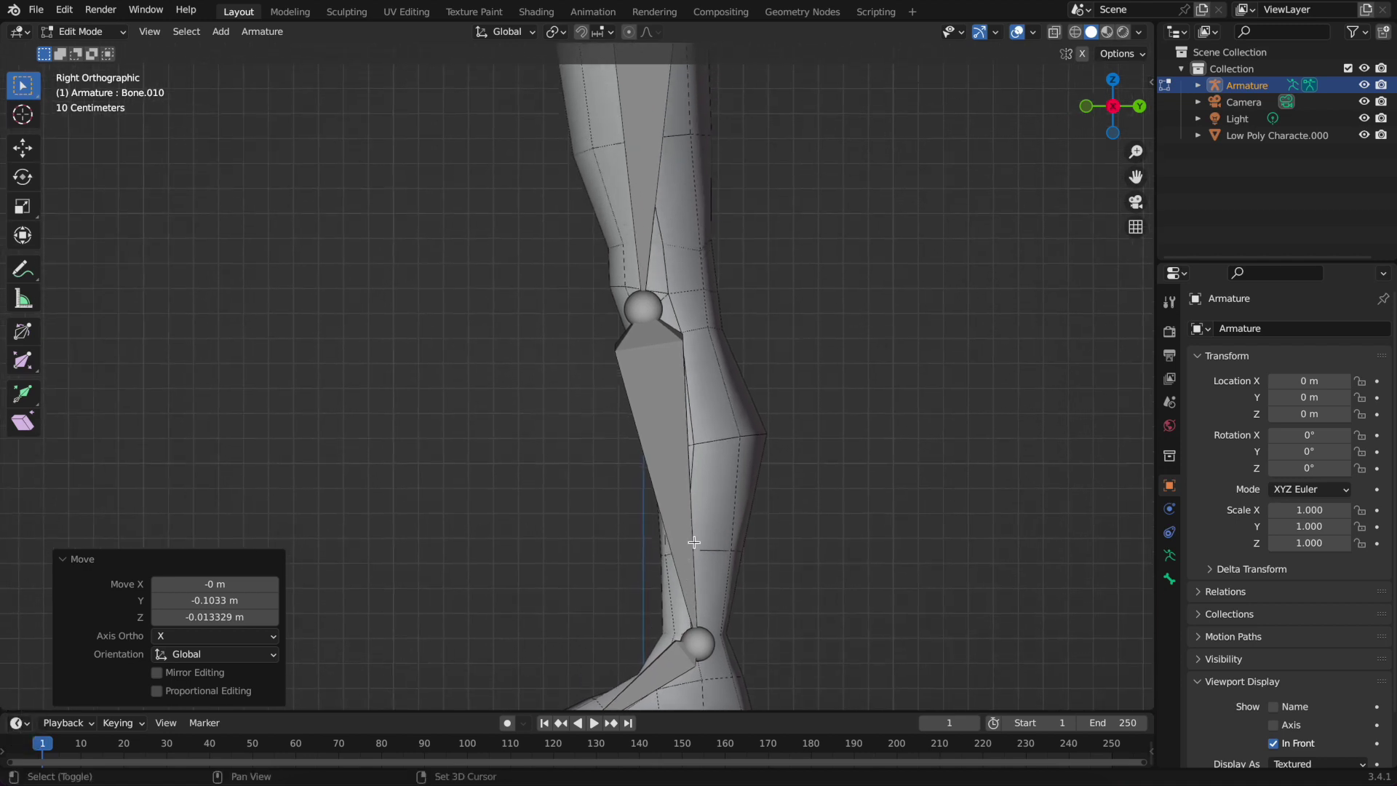
click(643, 303)
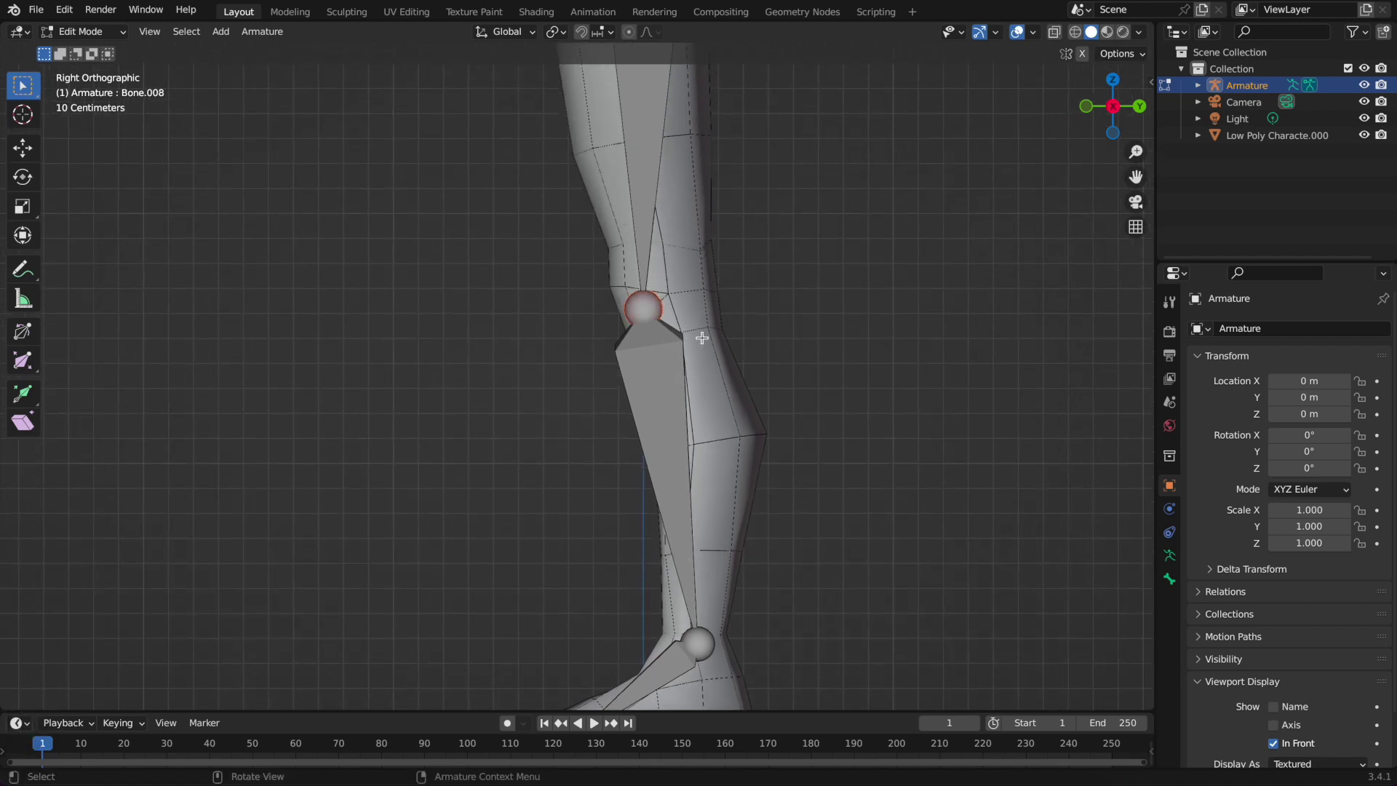
key(g)
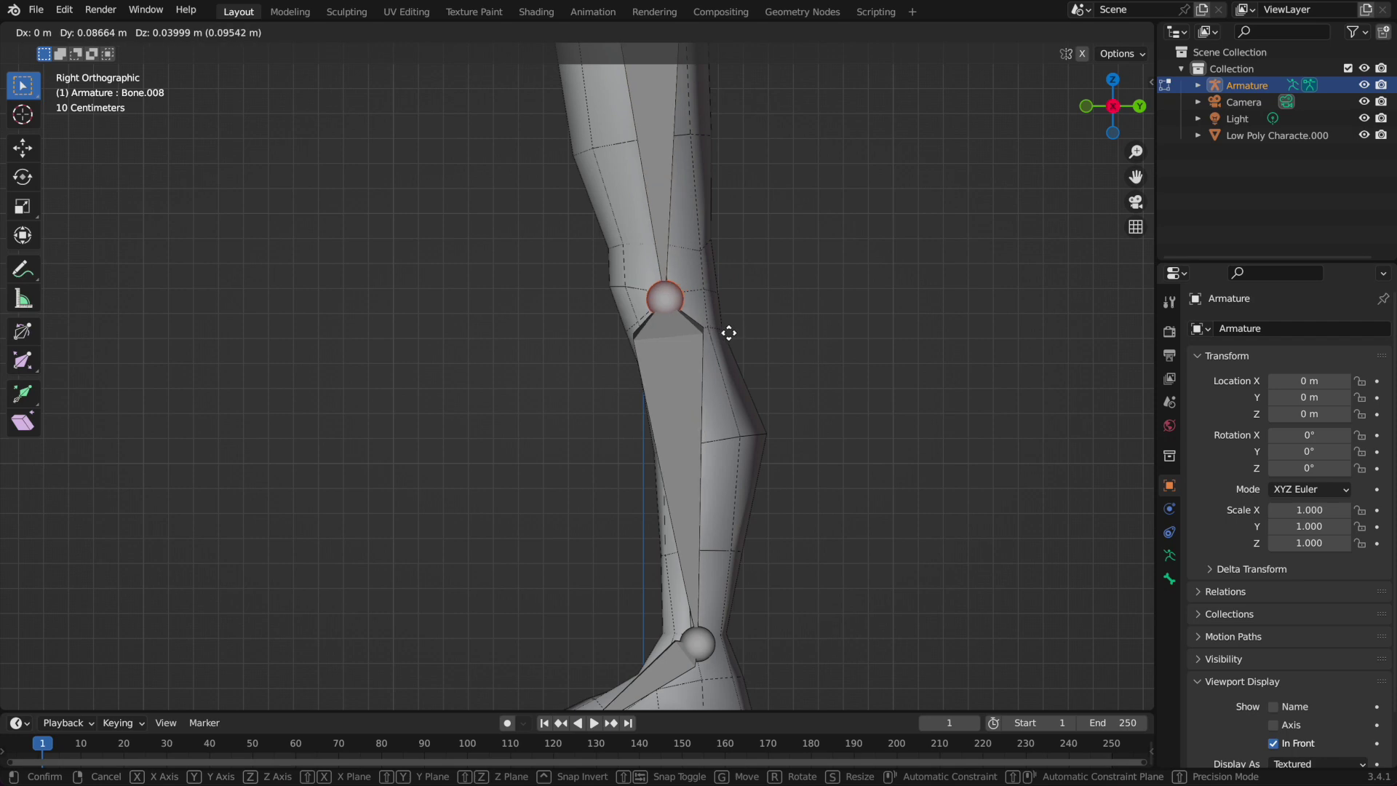
key(shift+y)
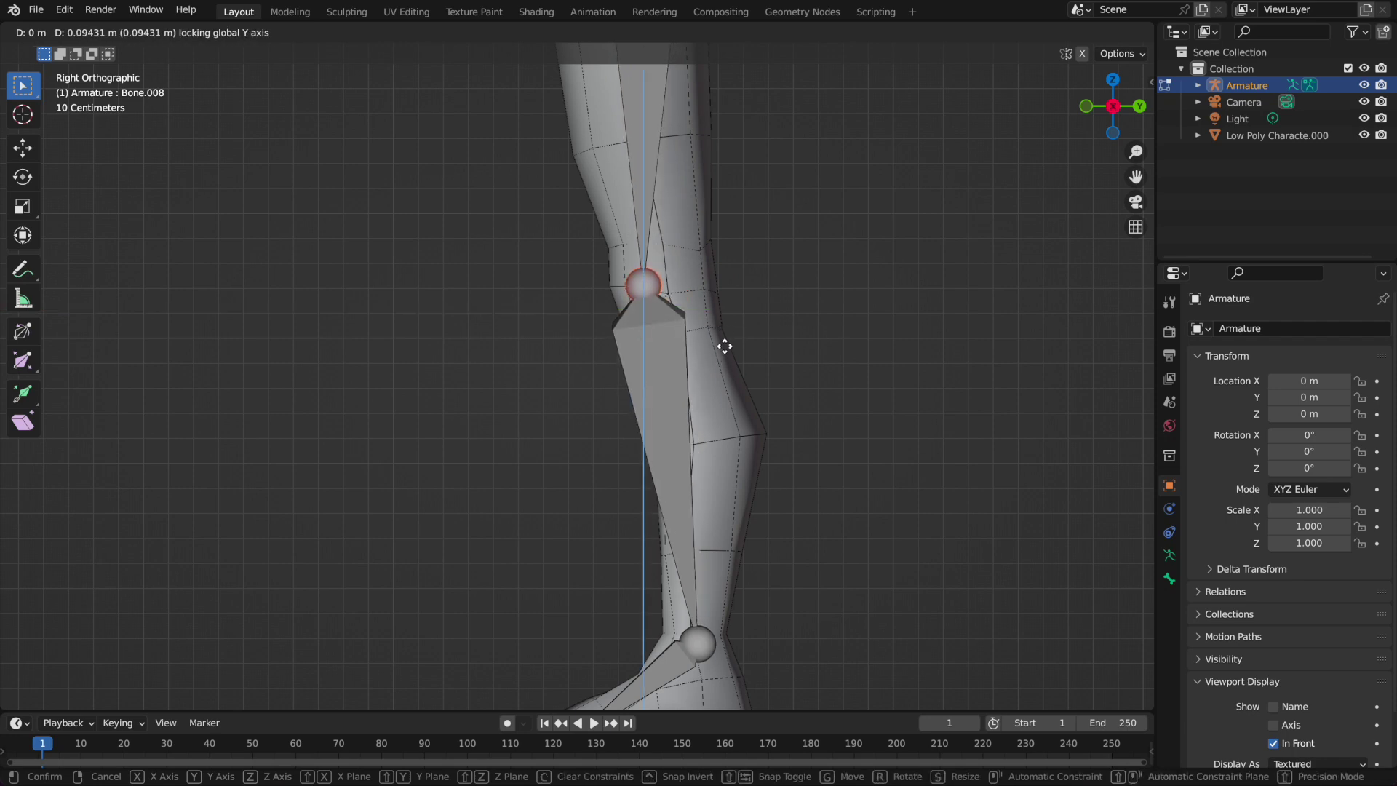
click(711, 356)
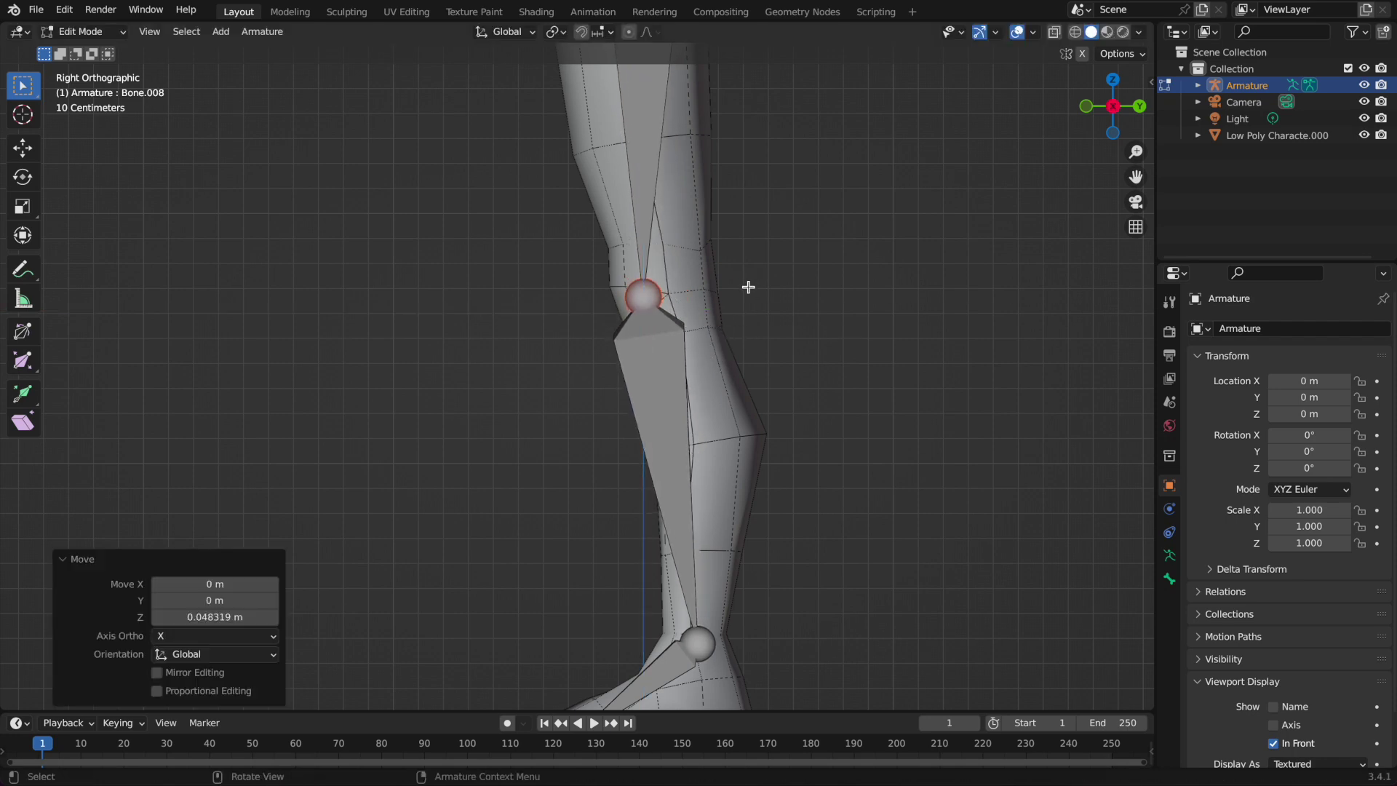
Move the hip joint at the top of the right thigh bone about 0.12 m forward and 0.05 m down
scroll(739, 307, down, 1)
shift+middle_drag(743, 315, 718, 396)
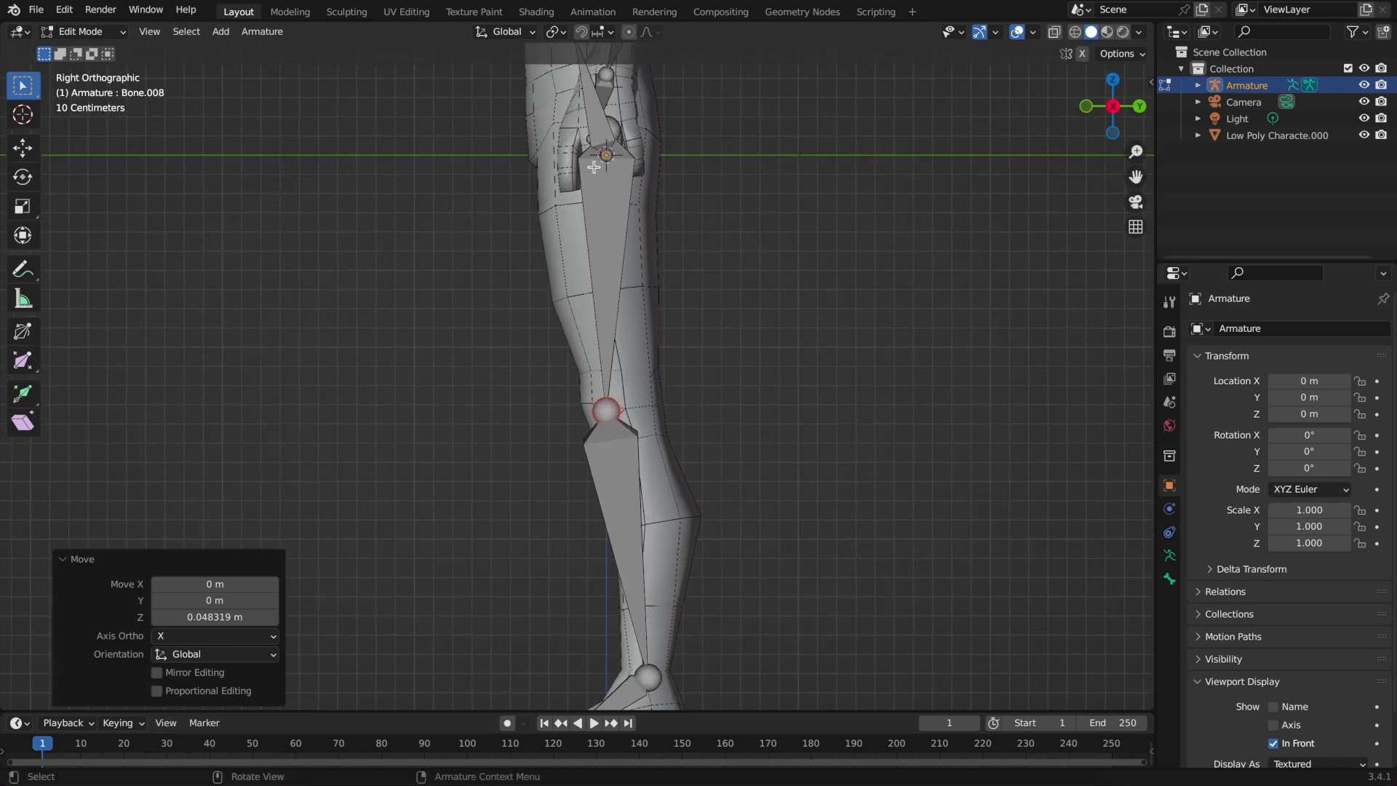
click(615, 150)
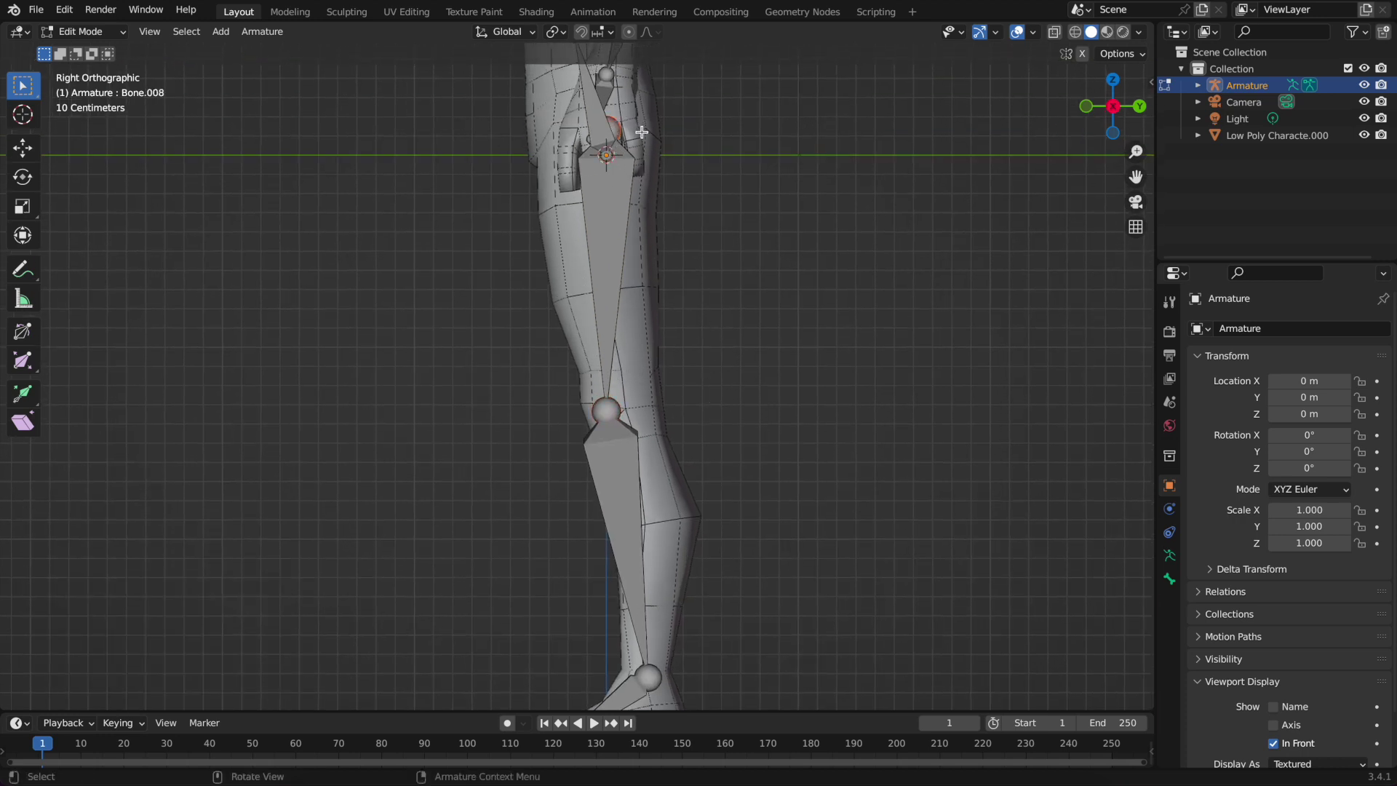
key(g)
click(632, 147)
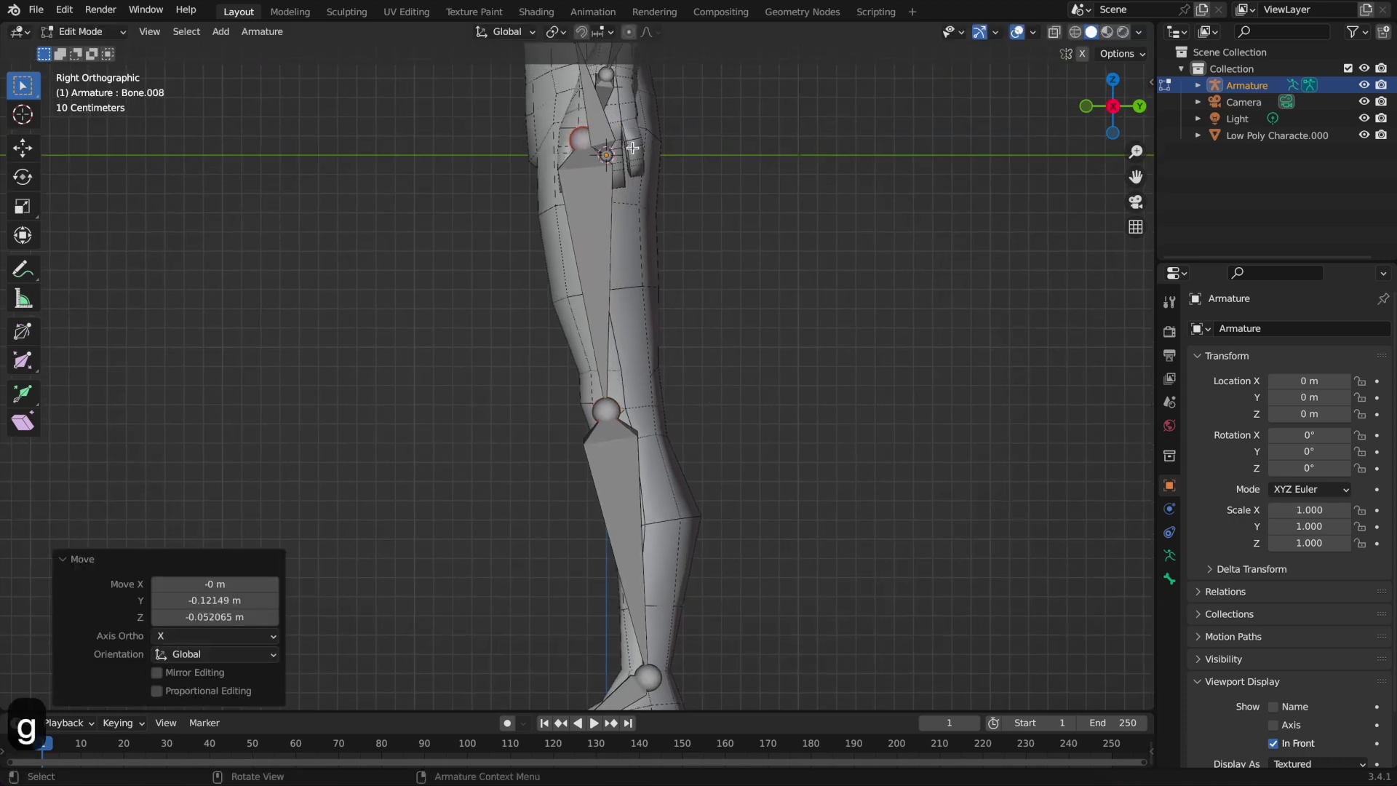
Nudge the right knee joint about 0.01 m forward within the leg mesh
click(630, 420)
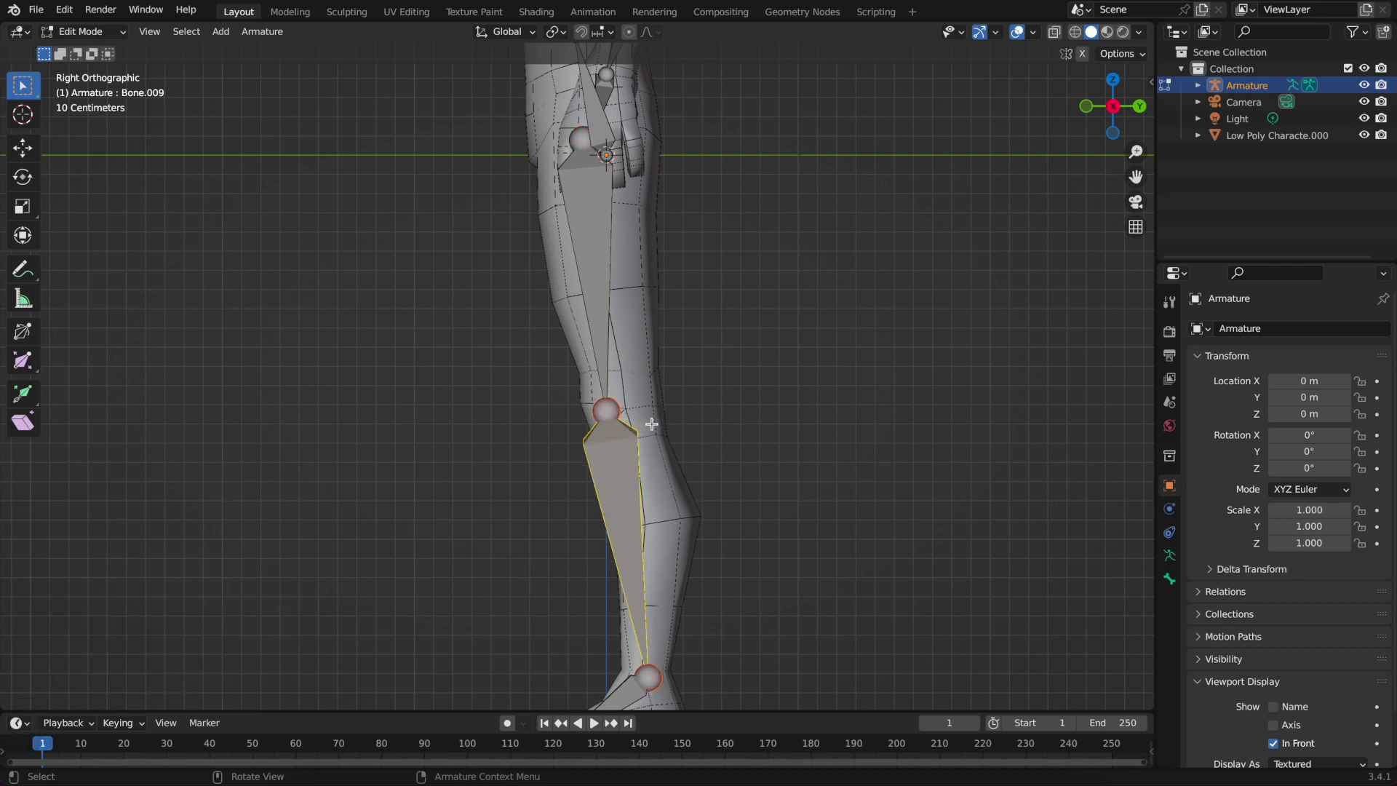
click(609, 402)
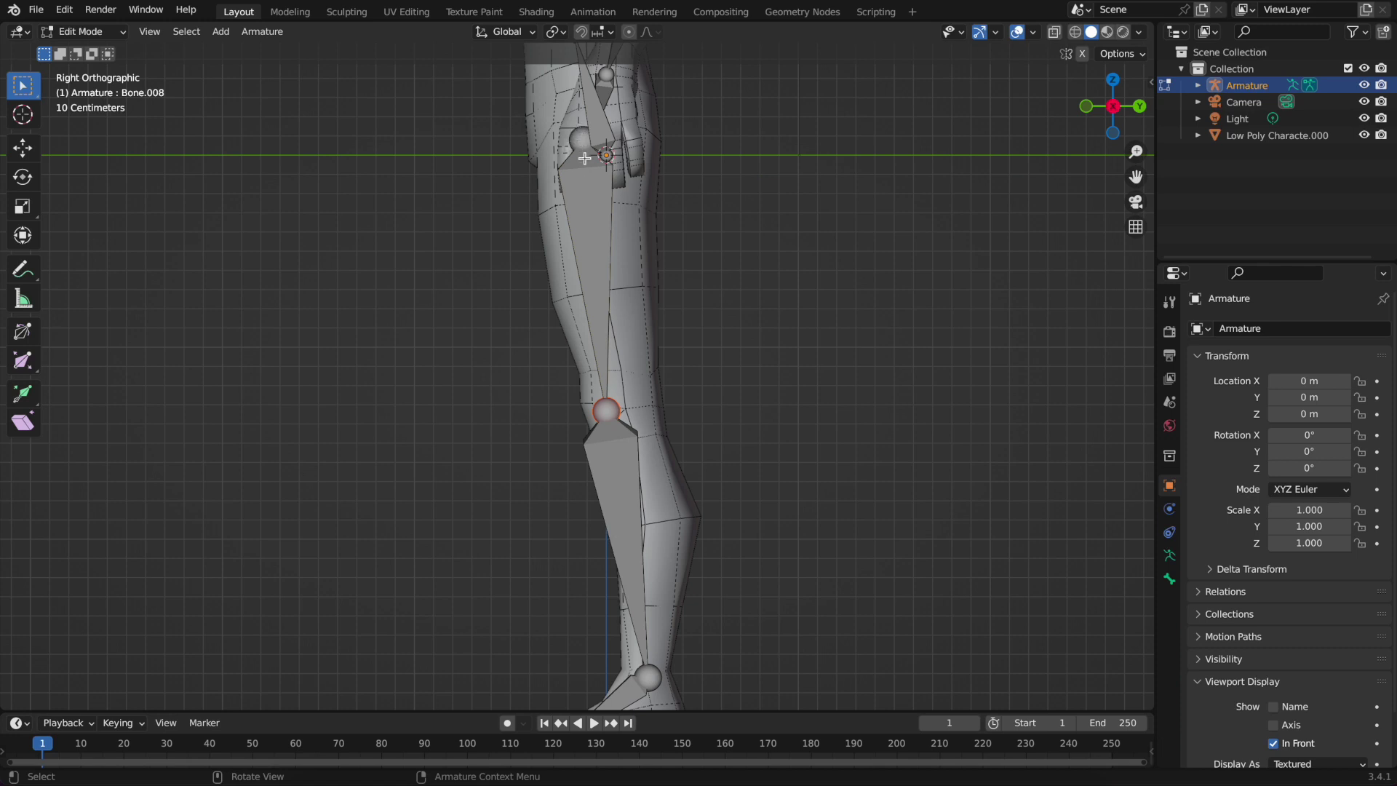
click(688, 698)
click(613, 413)
key(g)
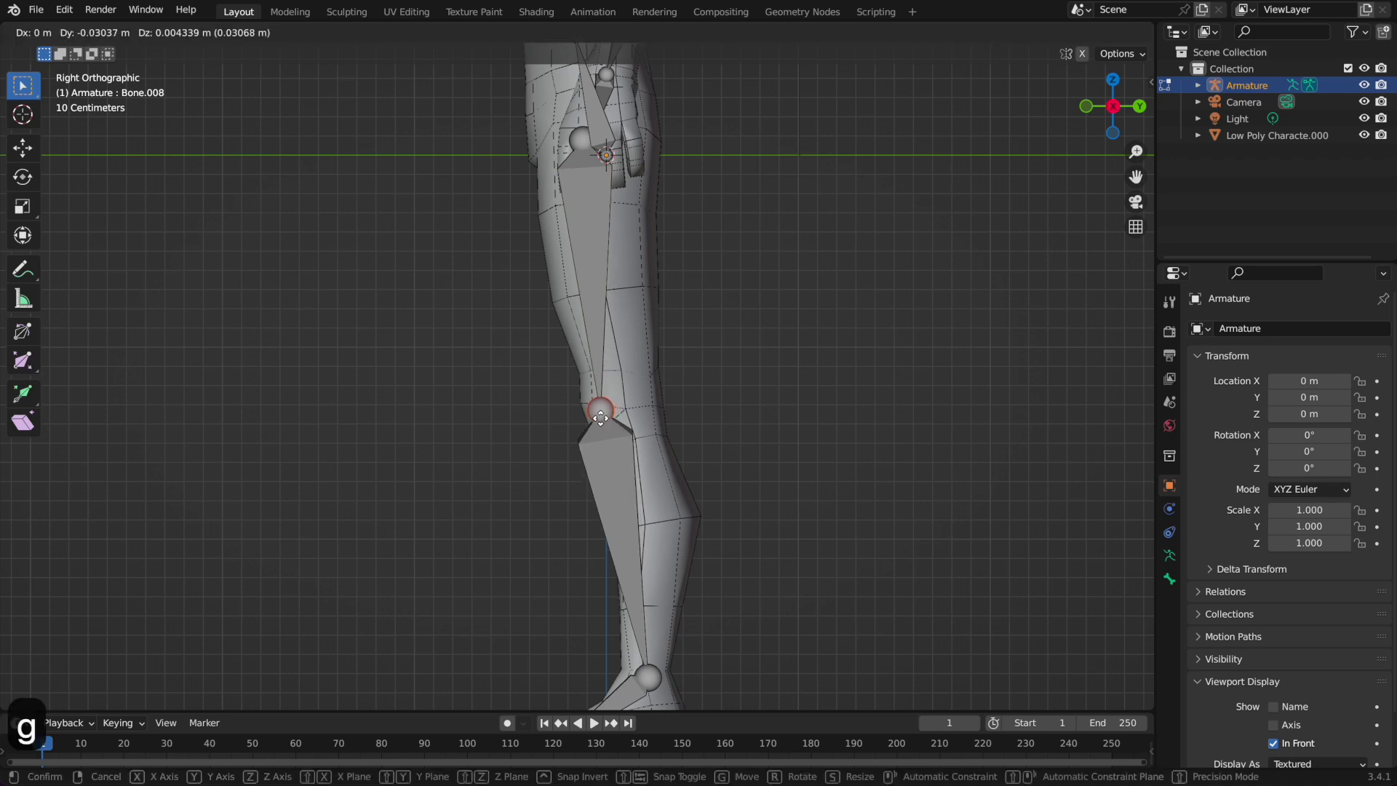
click(605, 416)
Move the right ankle joint about 0.04 m backward and 0.13 m down
shift+scroll(701, 474, down, 3)
click(660, 596)
key(g)
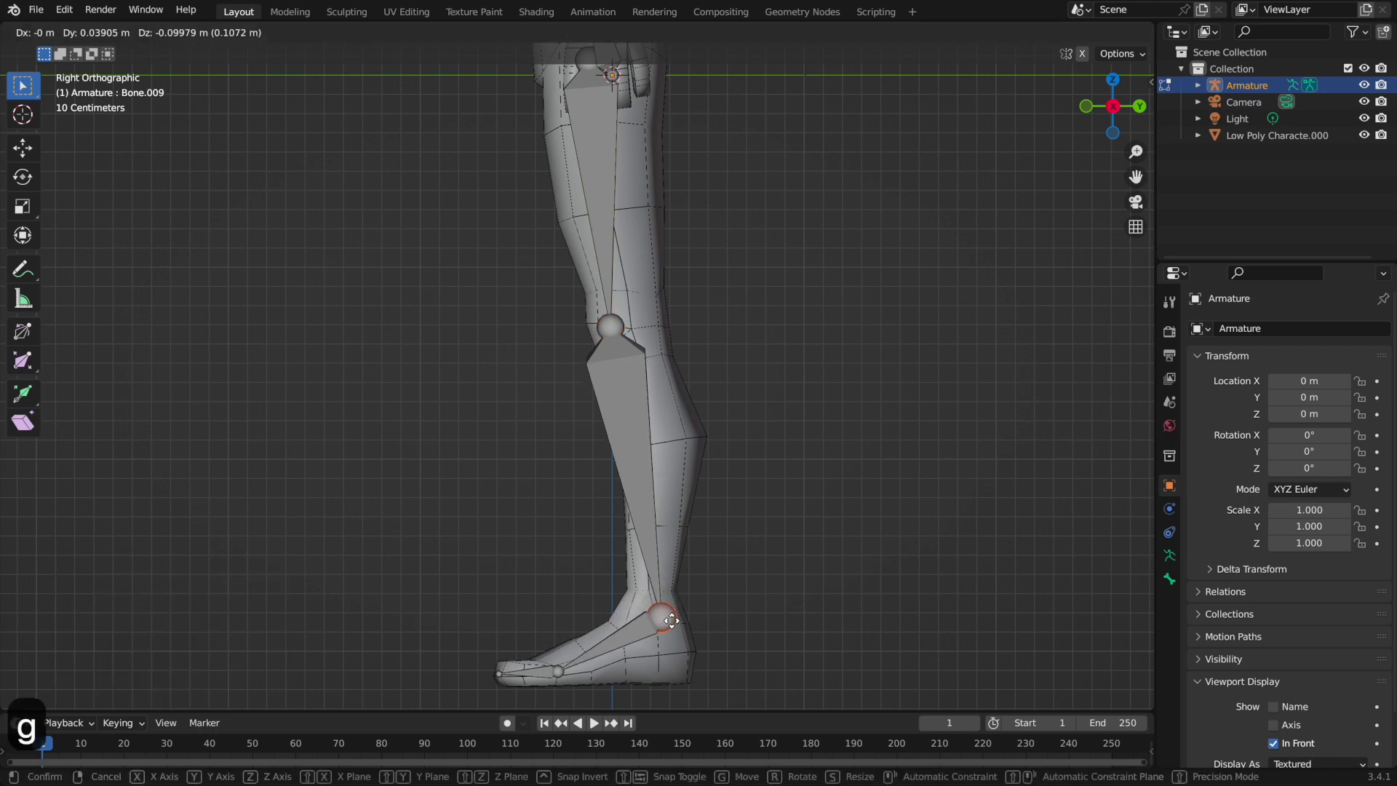
click(673, 619)
Rename the right thigh bone as perna.R
middle_drag(683, 530, 780, 451)
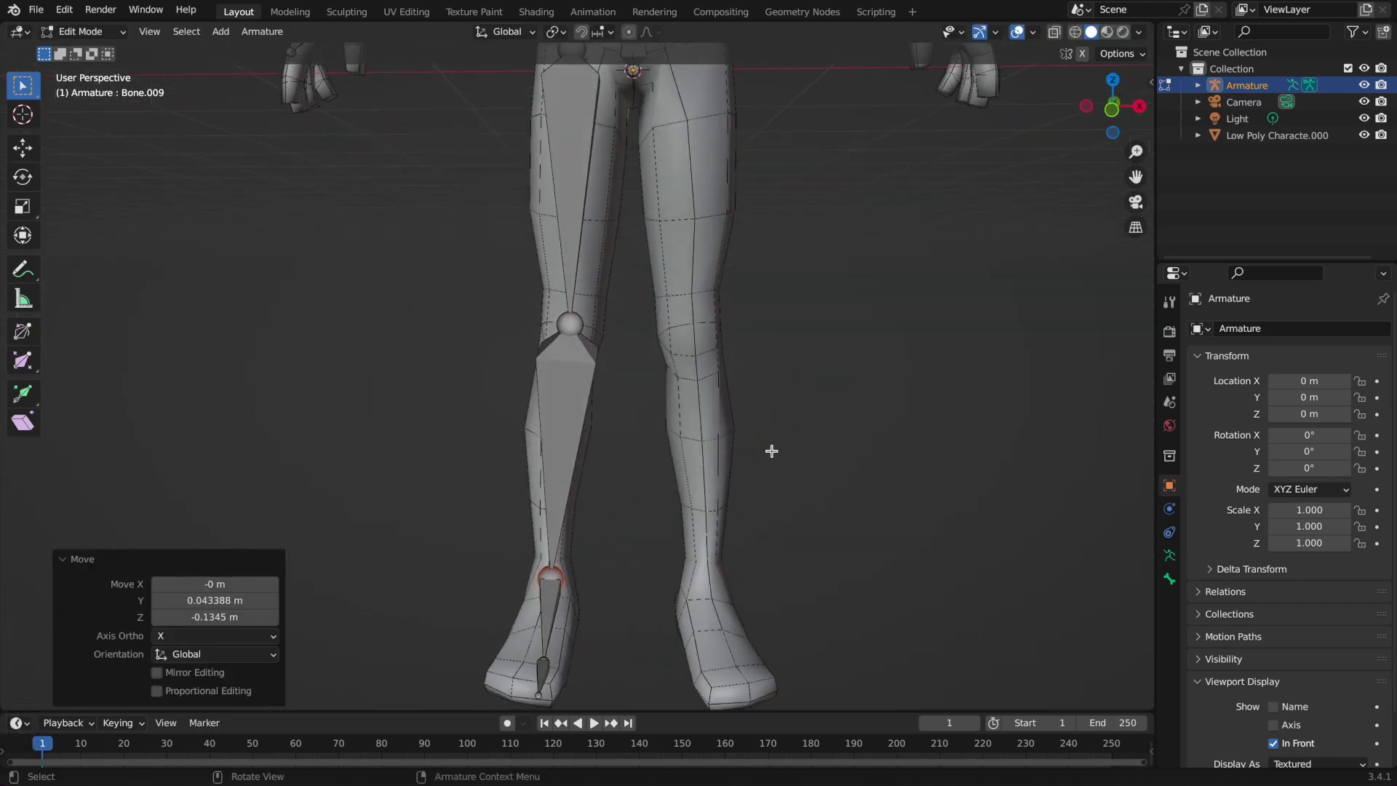
ctrl+middle_drag(711, 306, 714, 440)
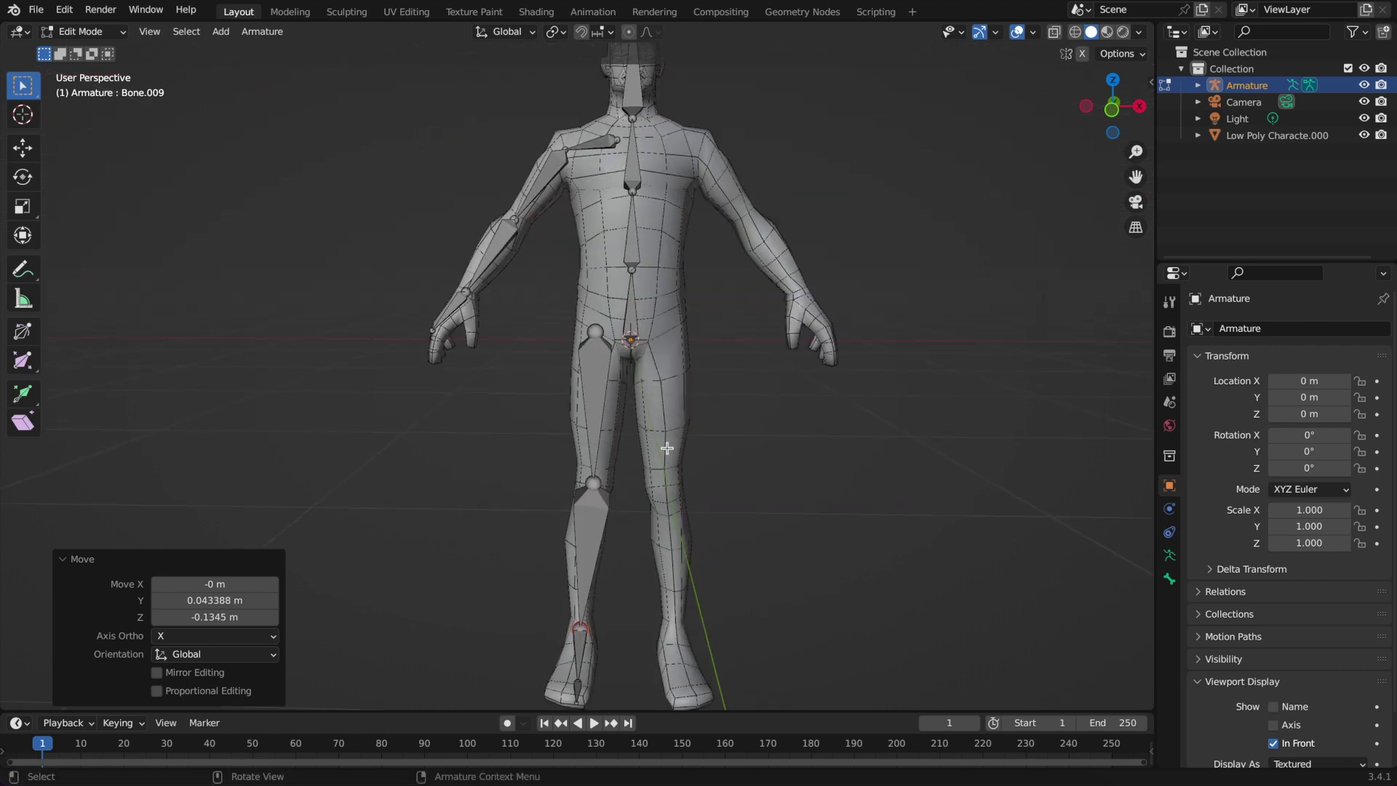
click(601, 420)
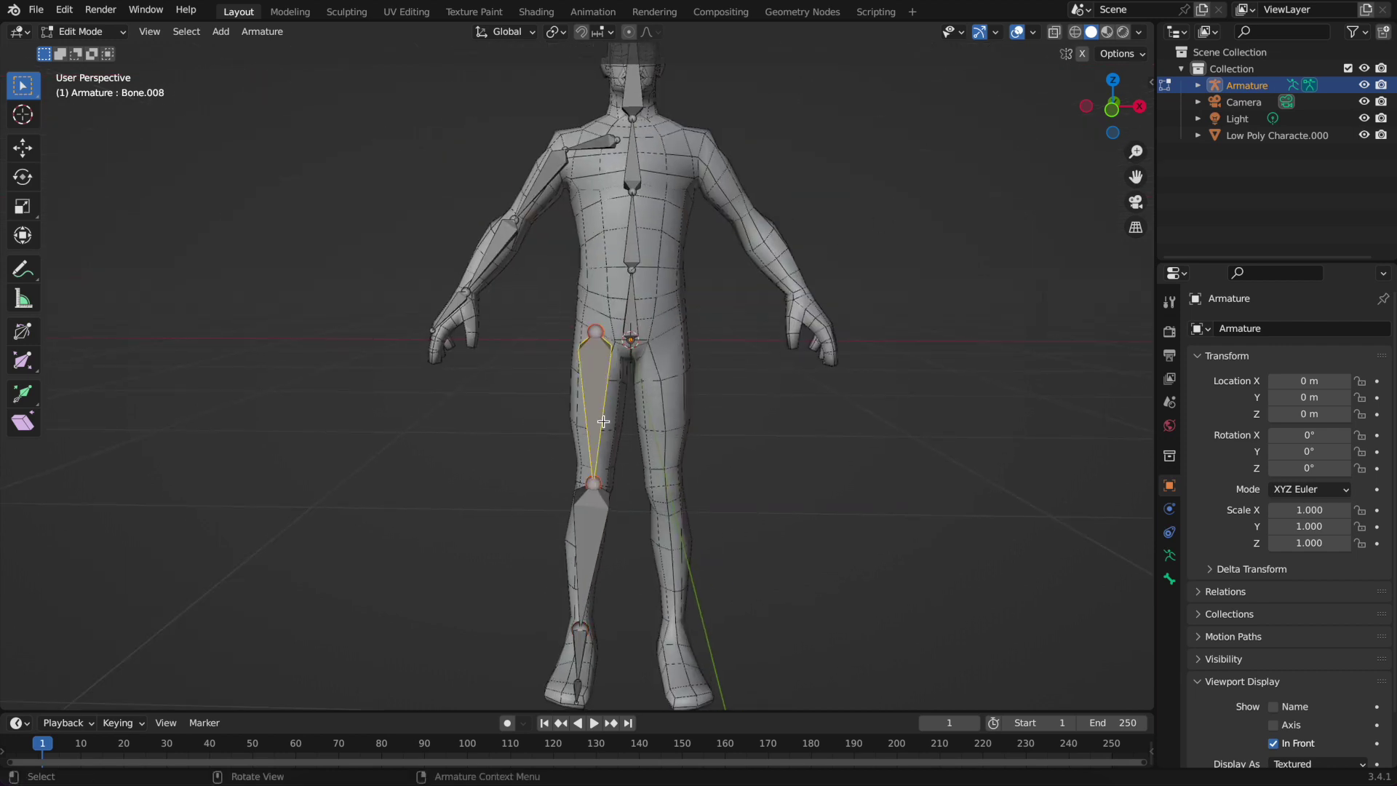
click(1169, 580)
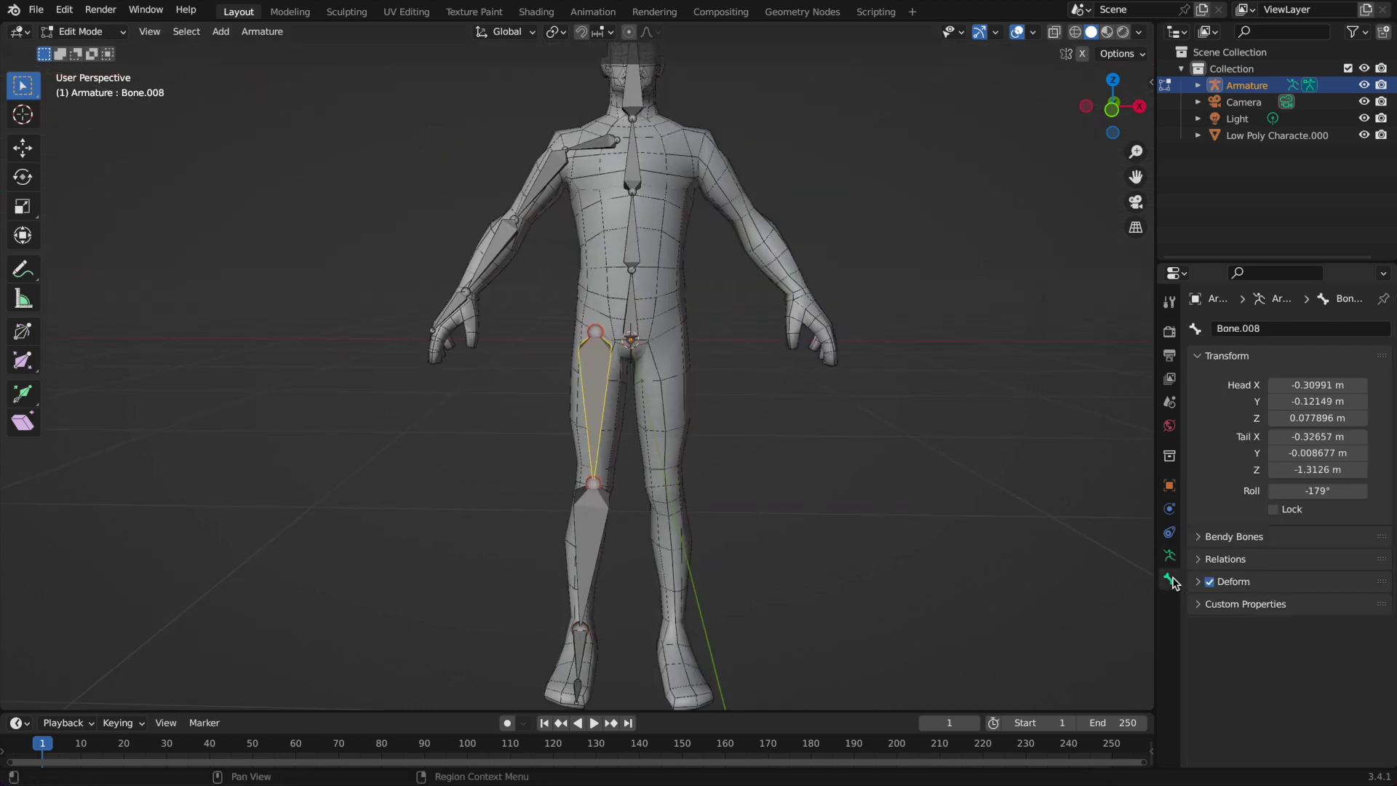
click(1280, 326)
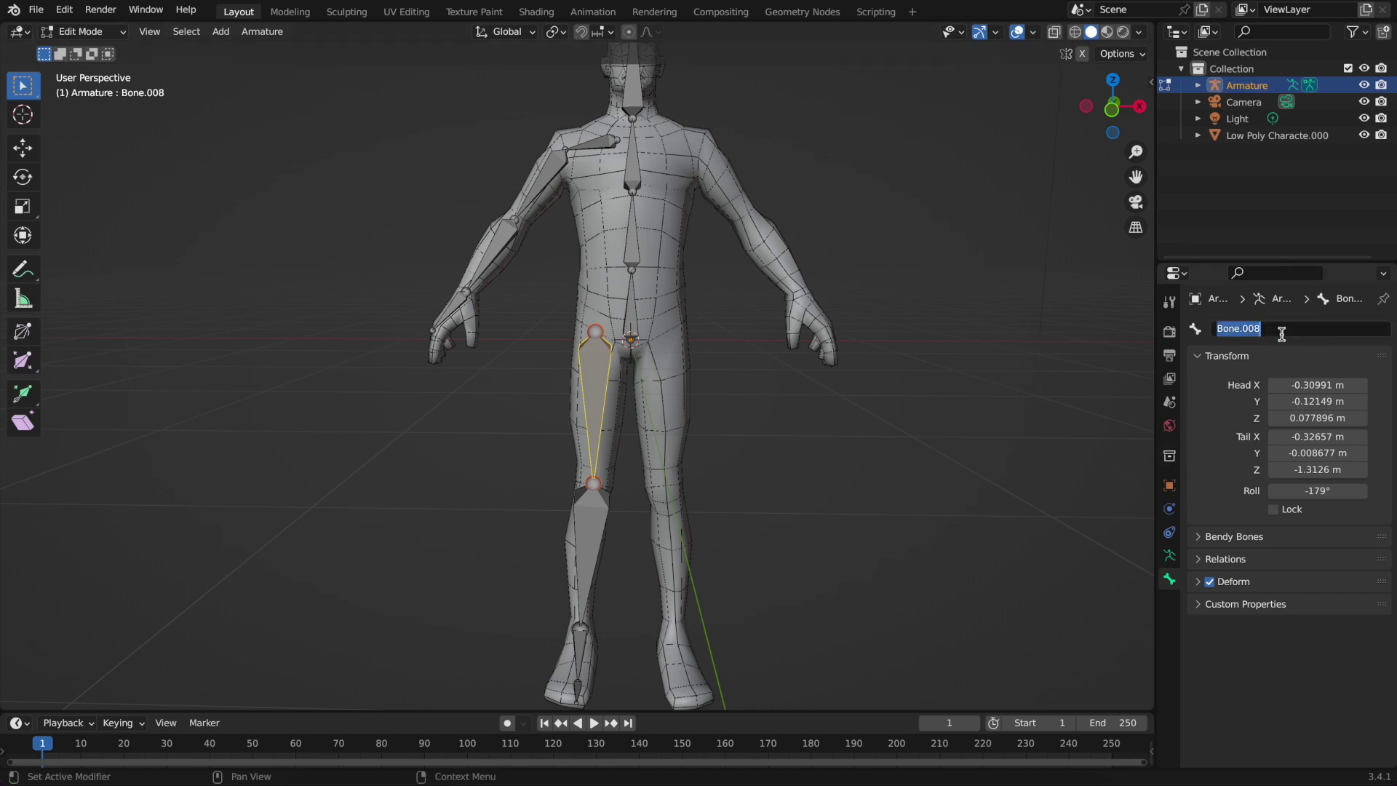
text(perna.)
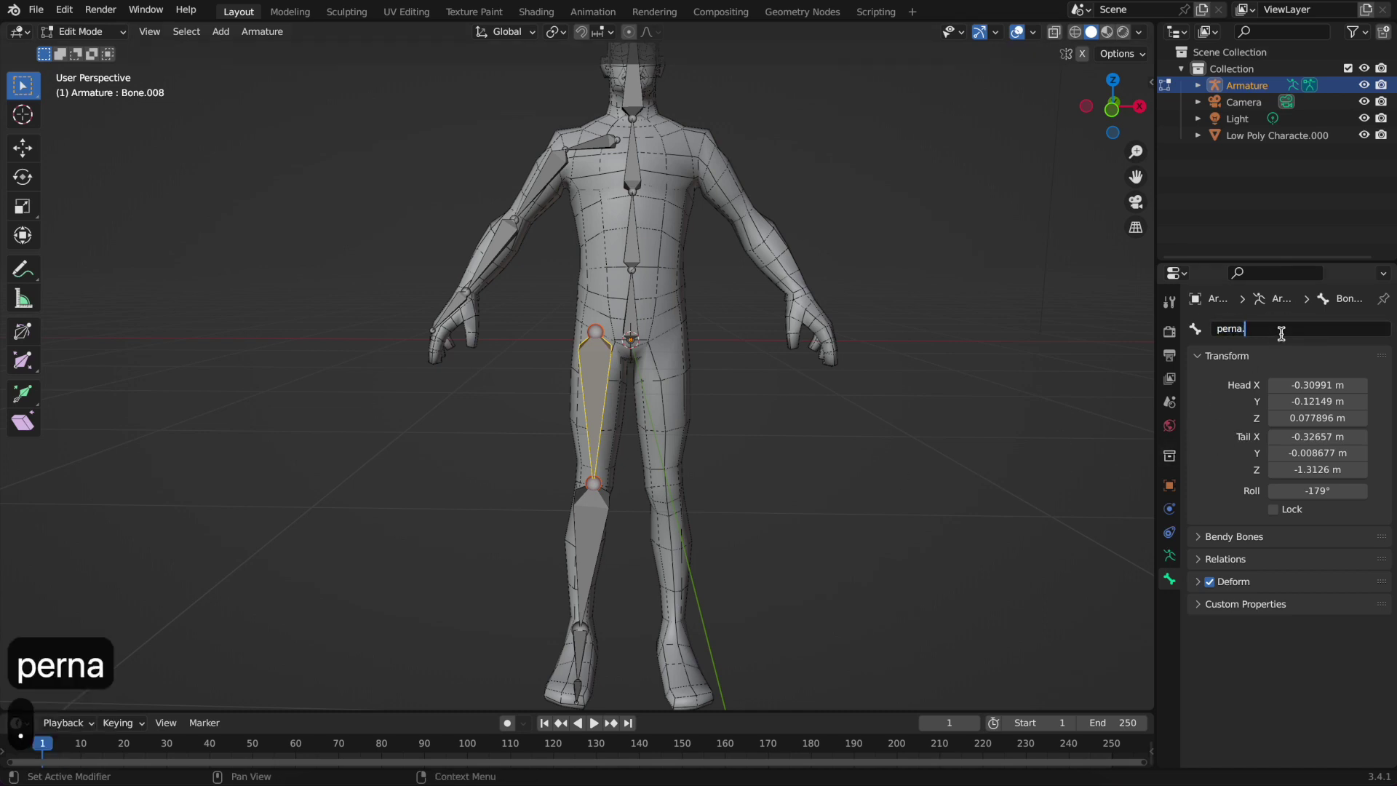
text(R)
key(Return)
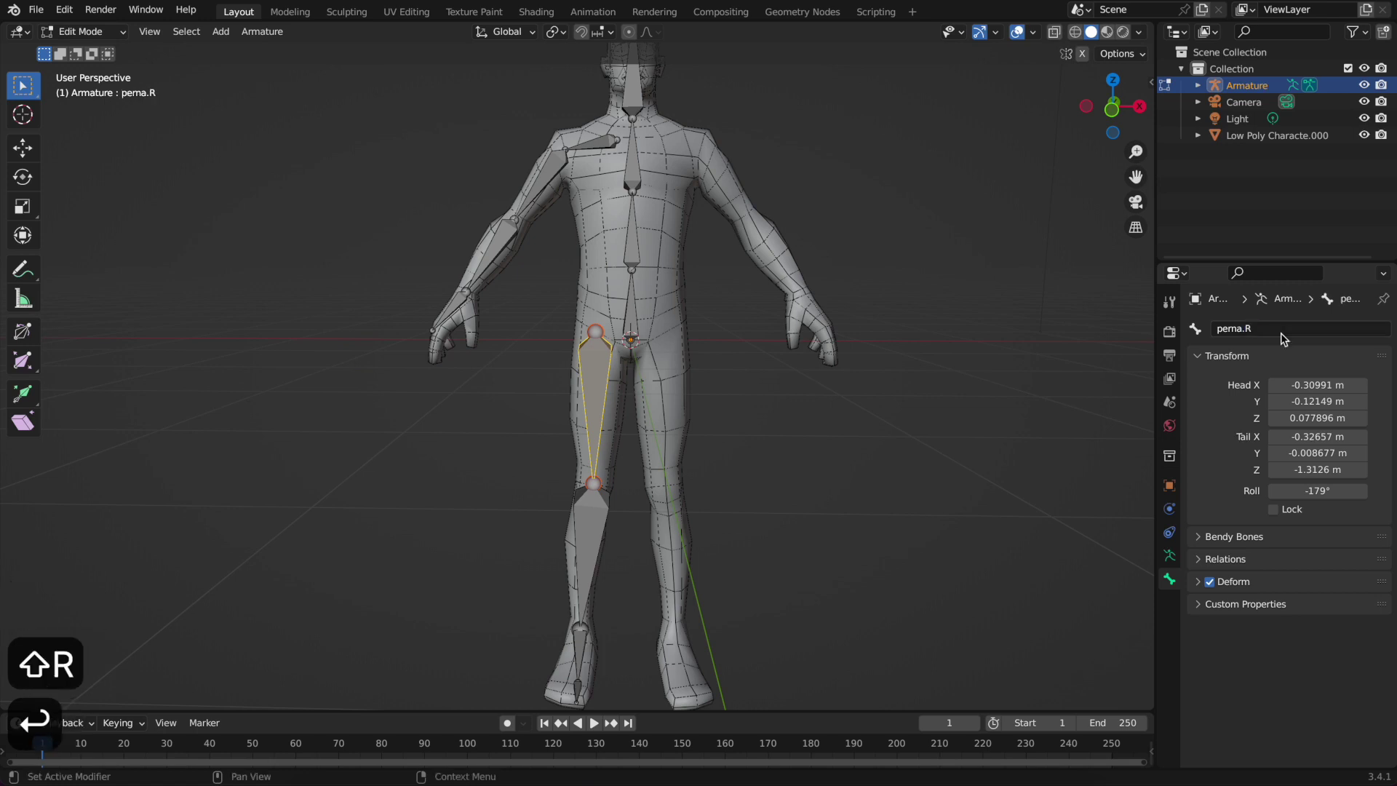
Rename the right shin bone as perna2.R
click(593, 571)
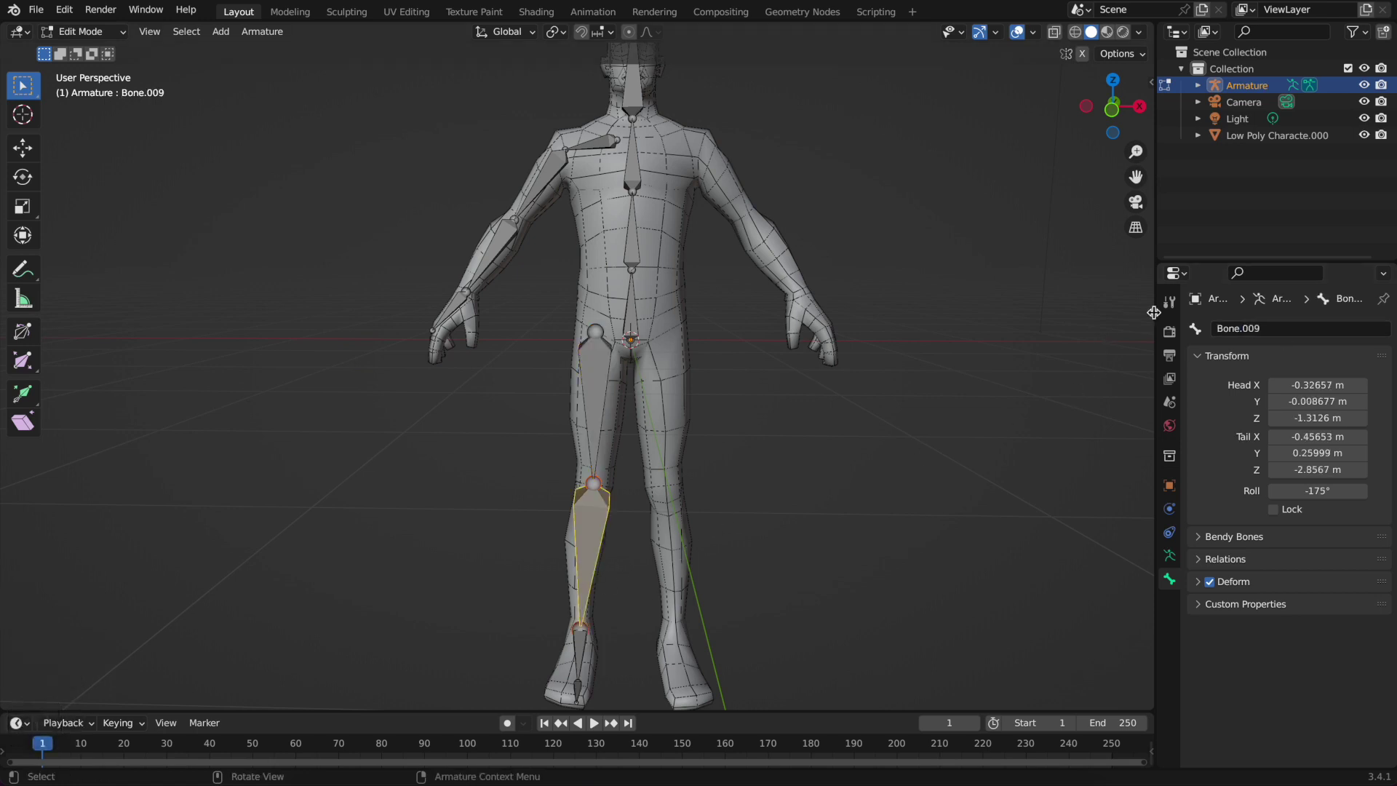
click(1271, 332)
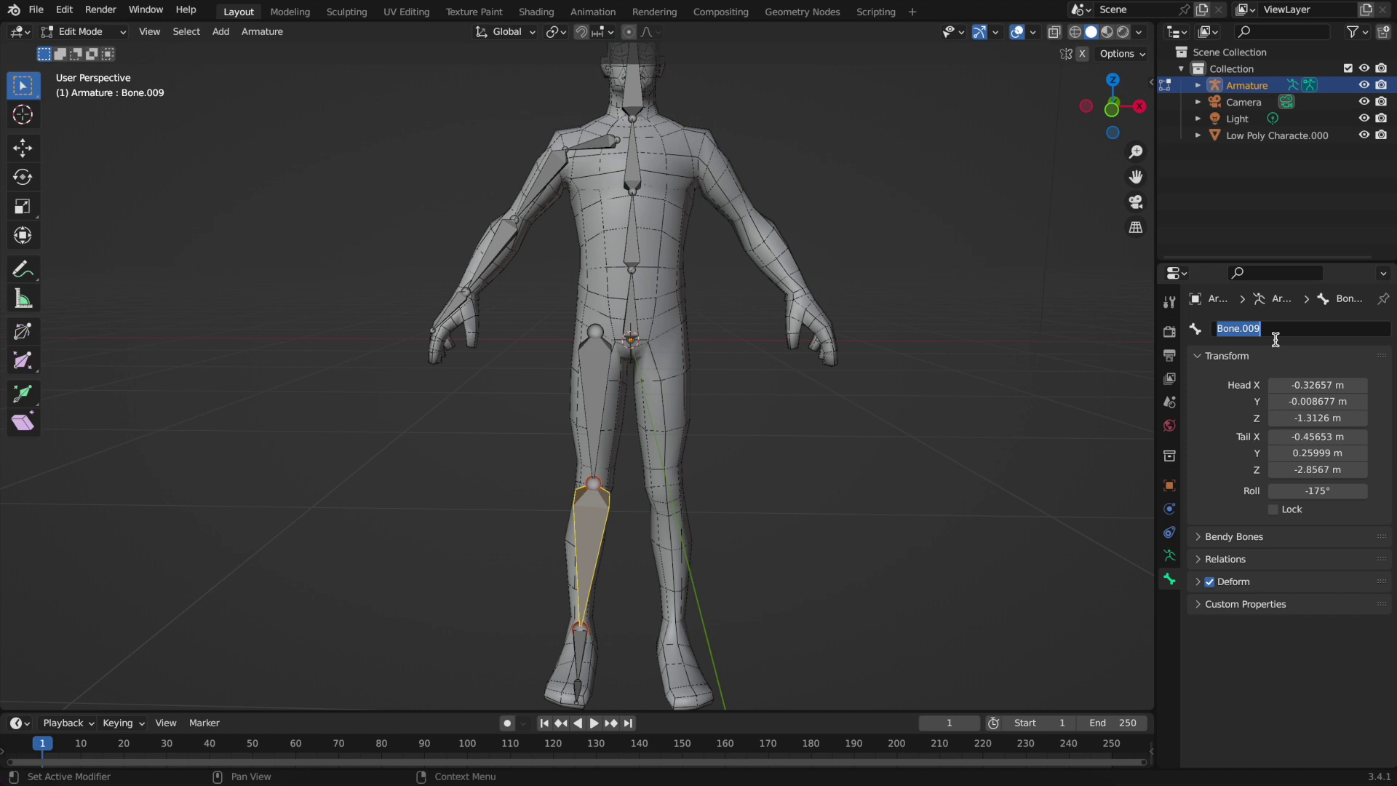
text(perna2)
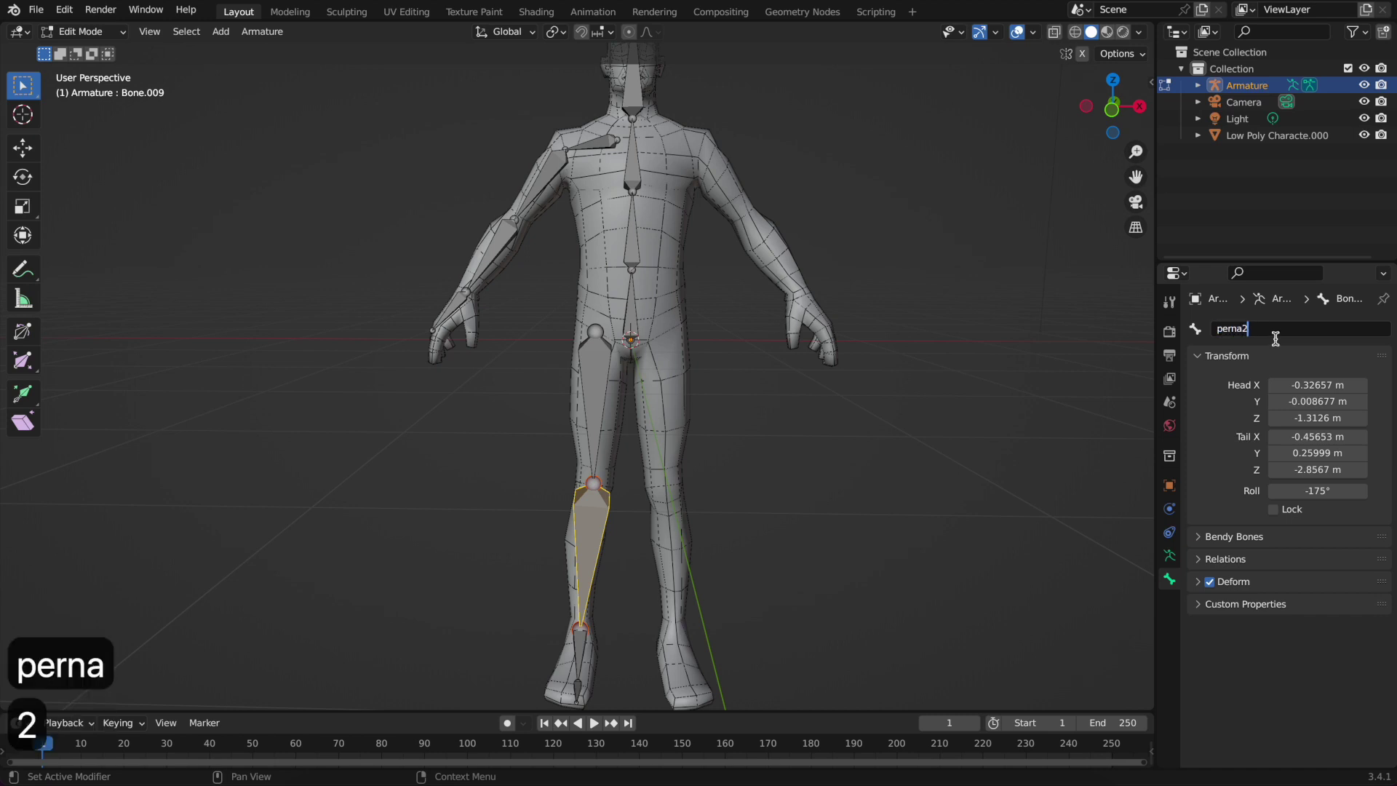
text(.)
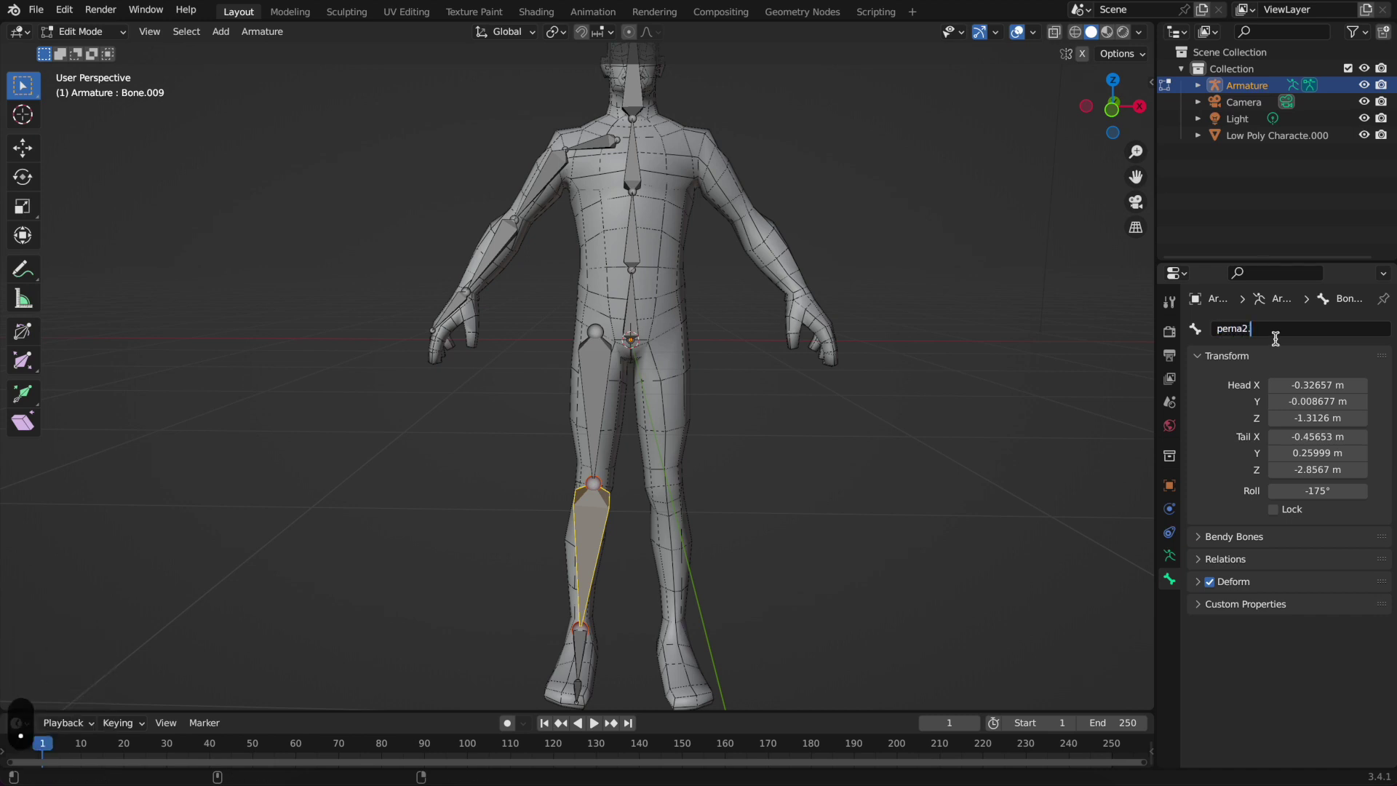
text(R)
key(Return)
Add a number to the right thigh bone's name so that it reads perna1.R
click(580, 397)
click(1239, 328)
key(Left)
key(Left)
text(q)
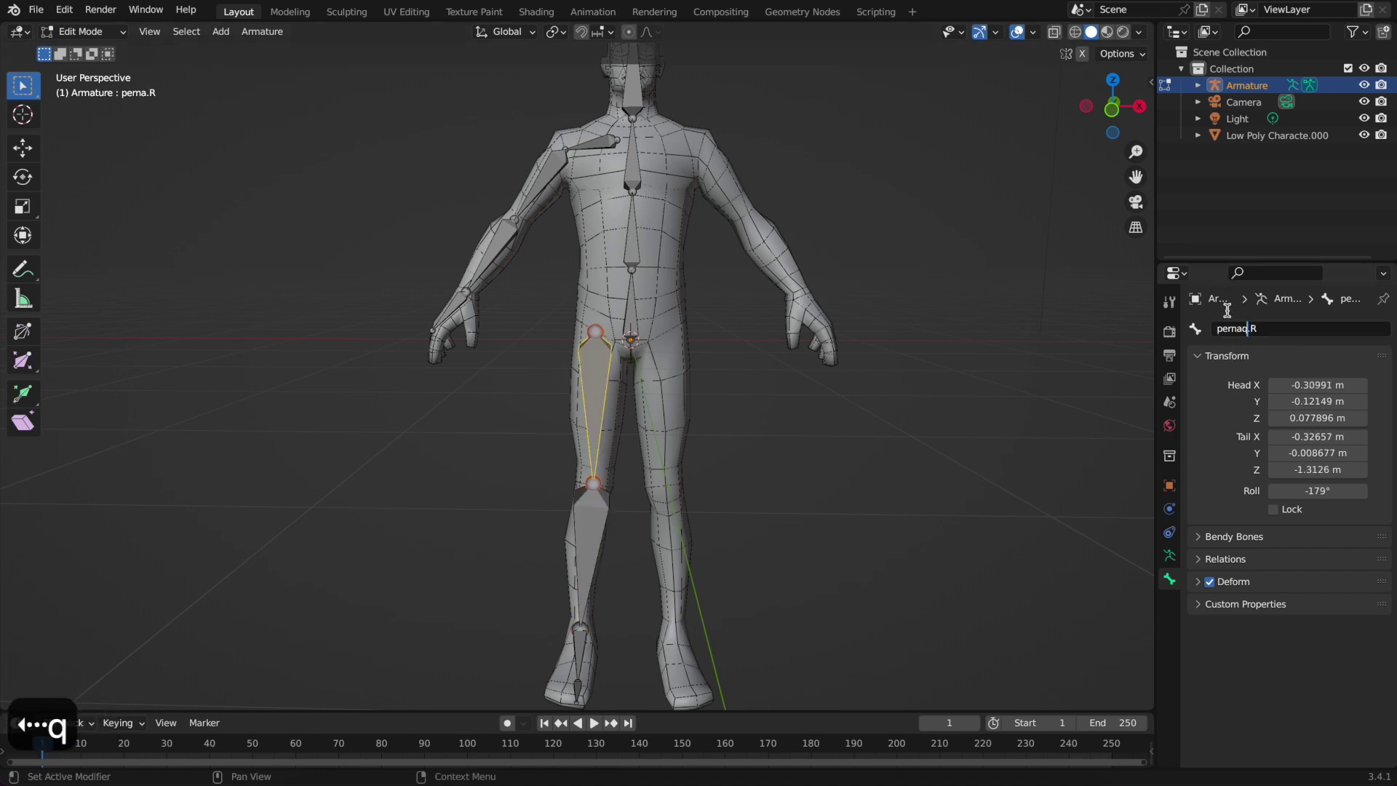
key(Return)
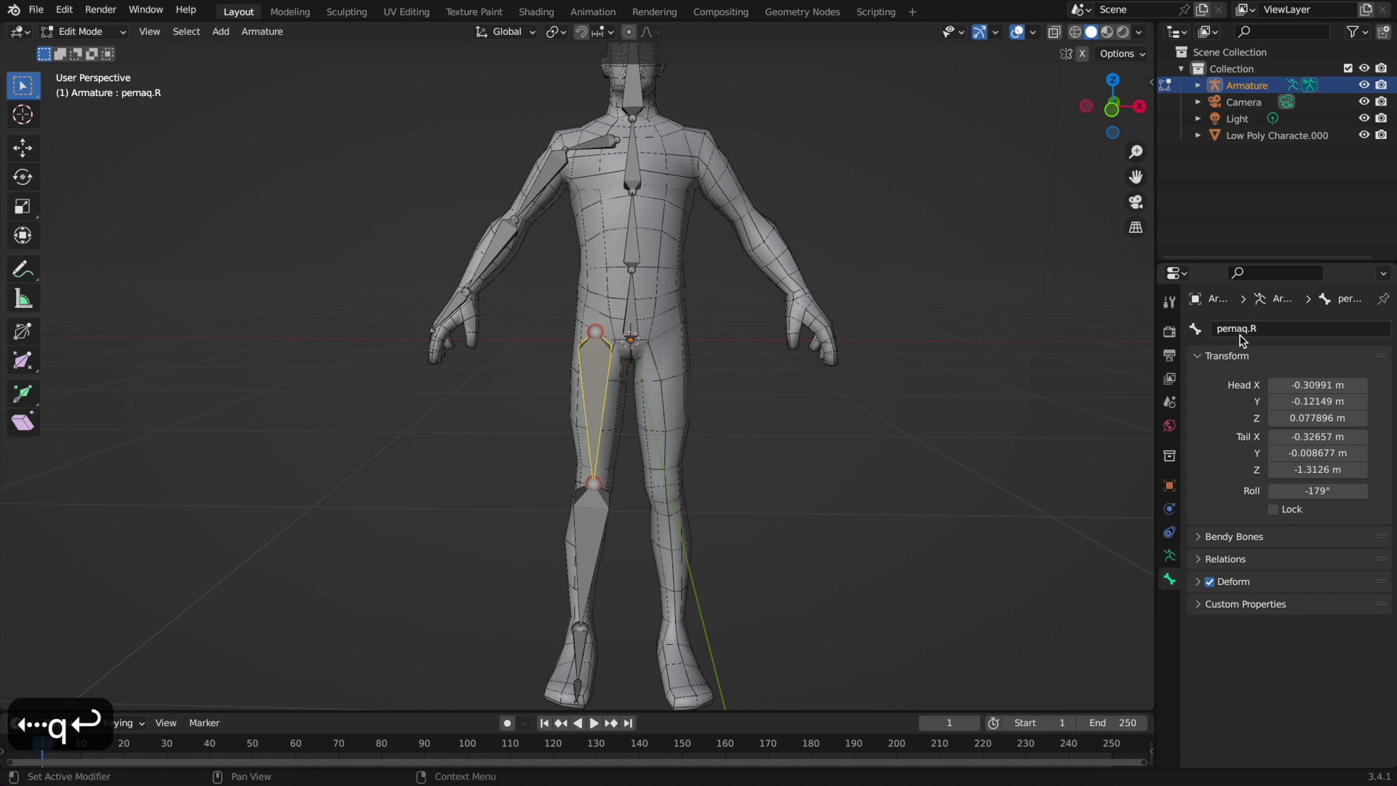
click(1248, 332)
click(1247, 331)
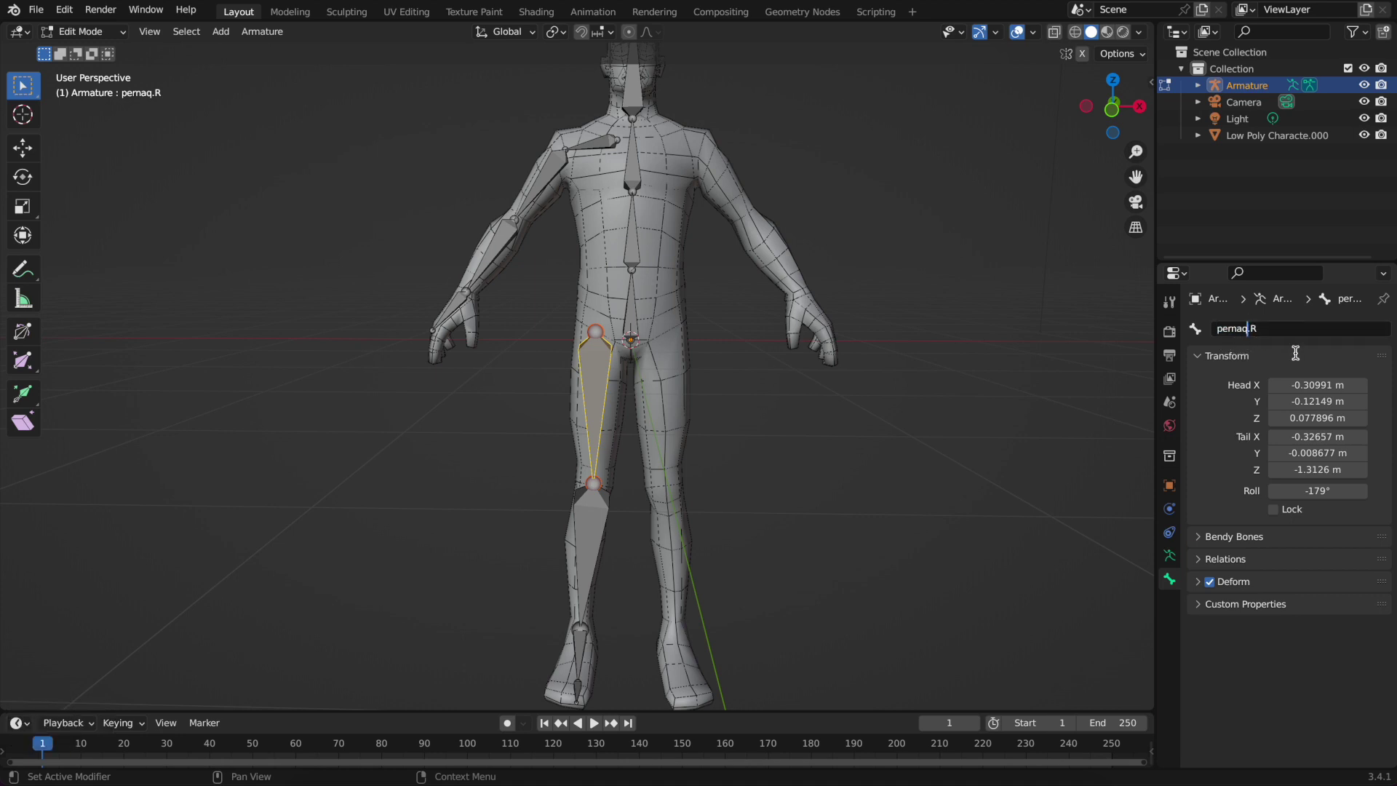
key(BackSpace)
text(1)
key(Return)
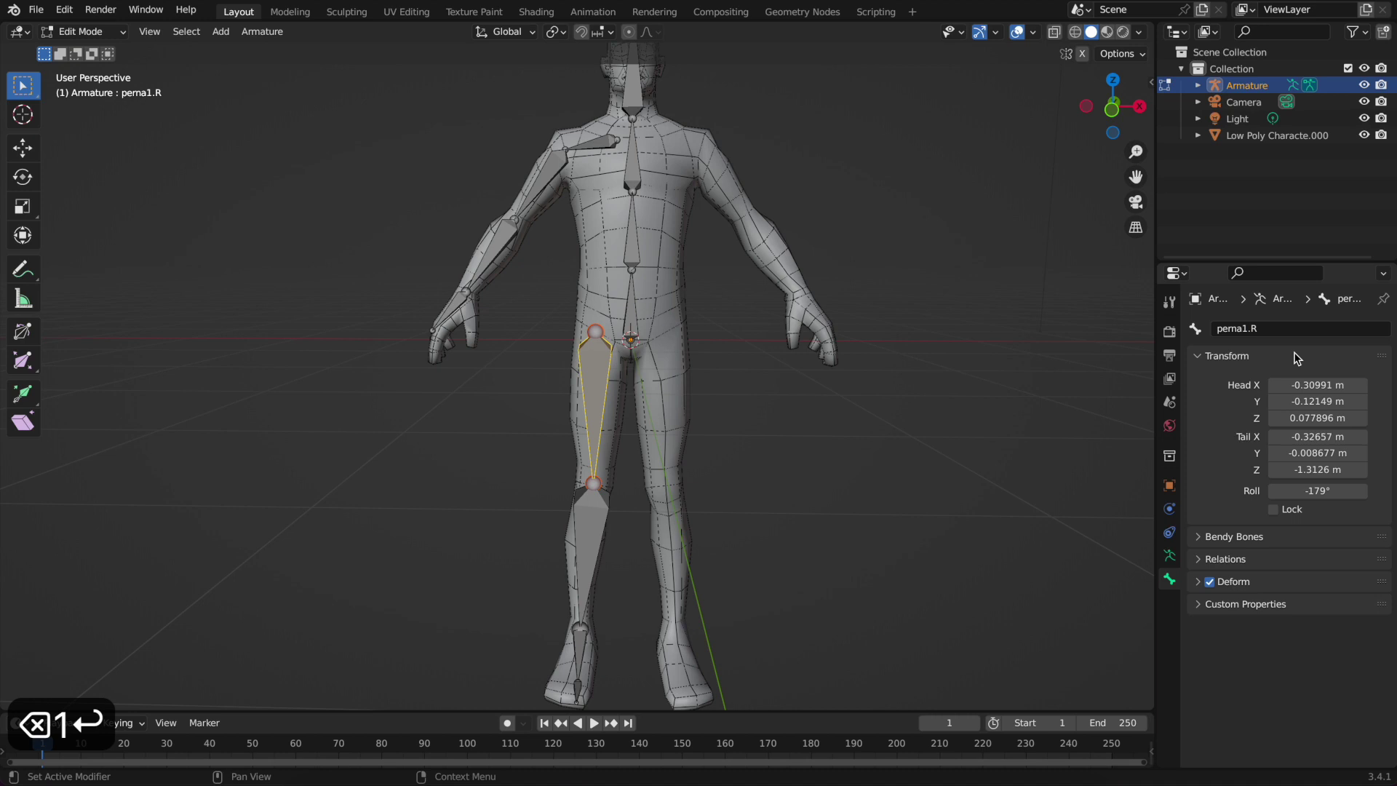
Rename the right foot bone between the ankle and the toe joint as pé1.R
click(592, 572)
click(581, 651)
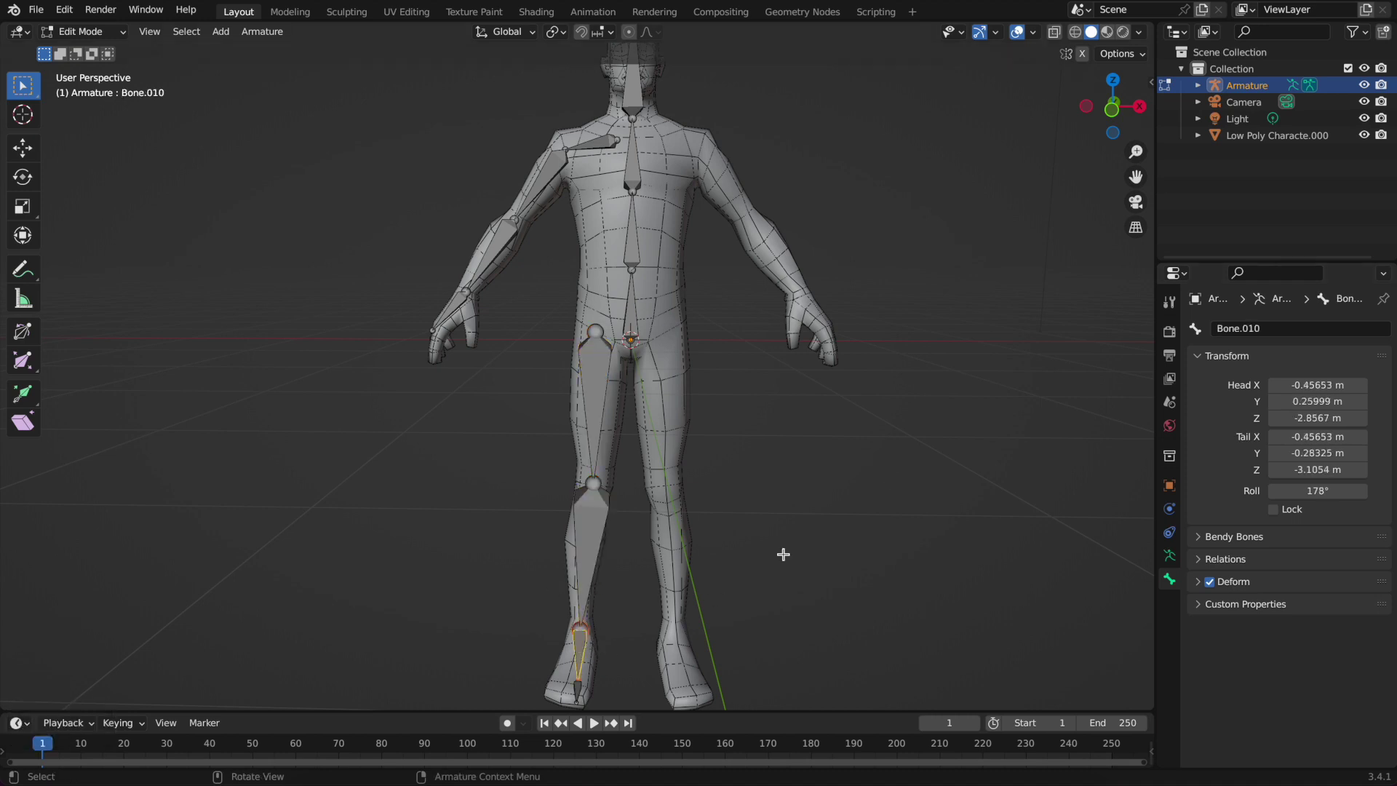
click(1278, 325)
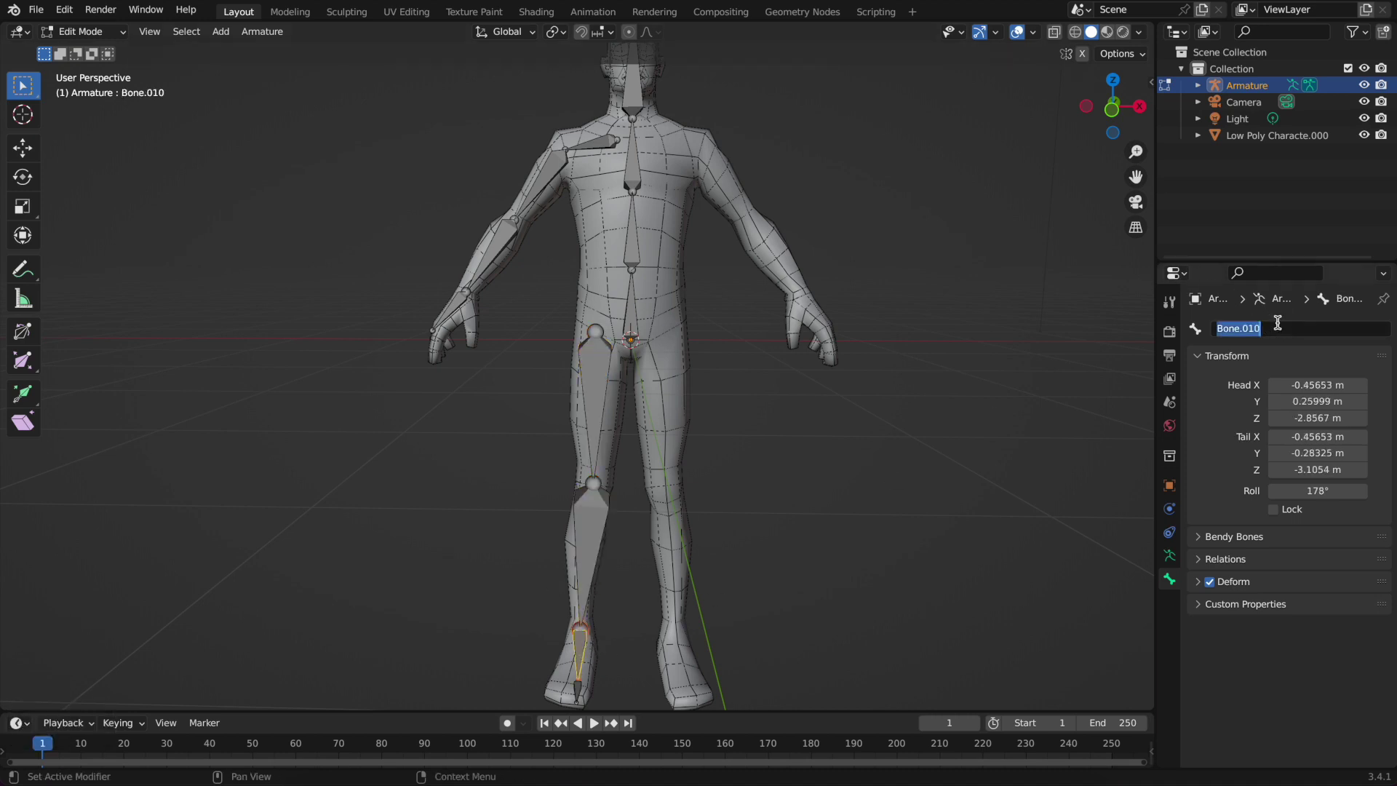
text(p)
text(e)
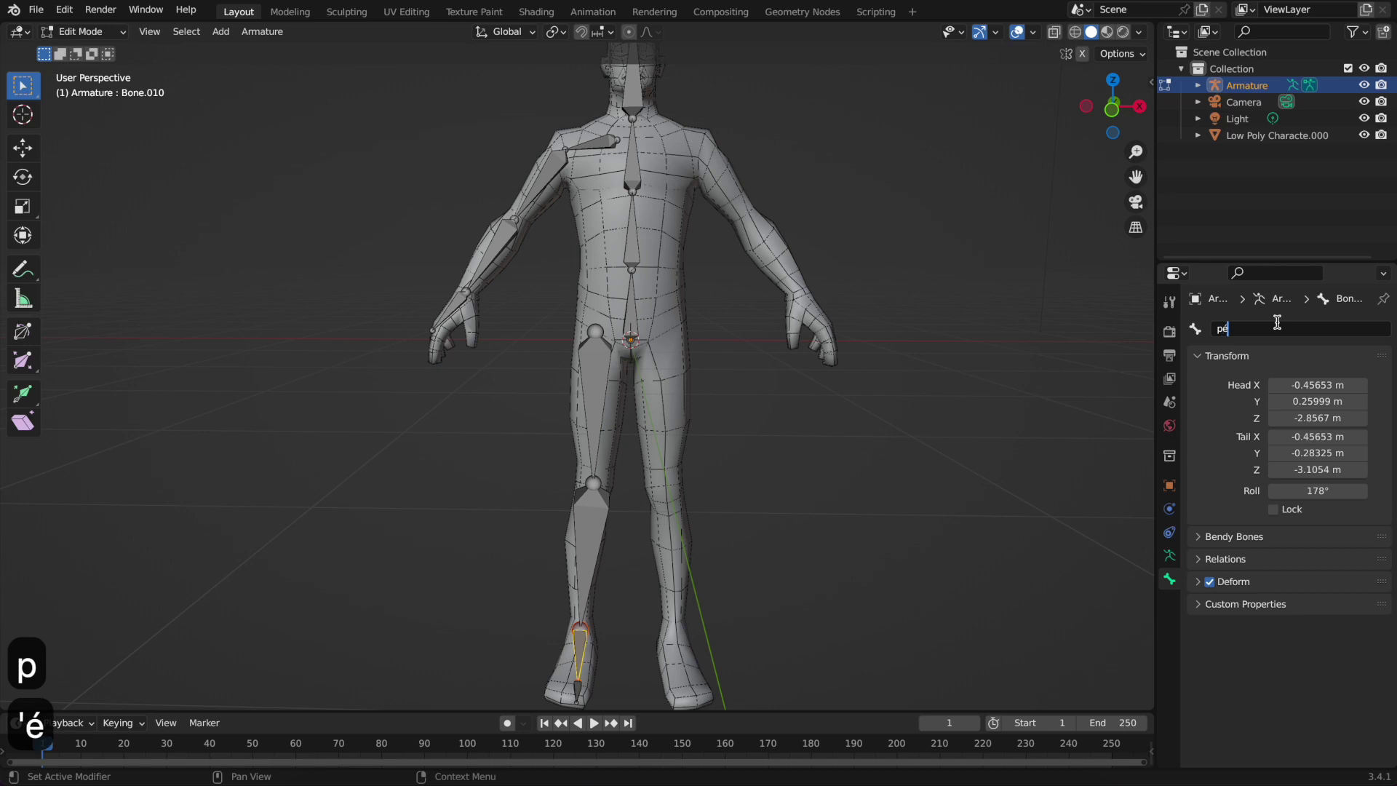
text(1)
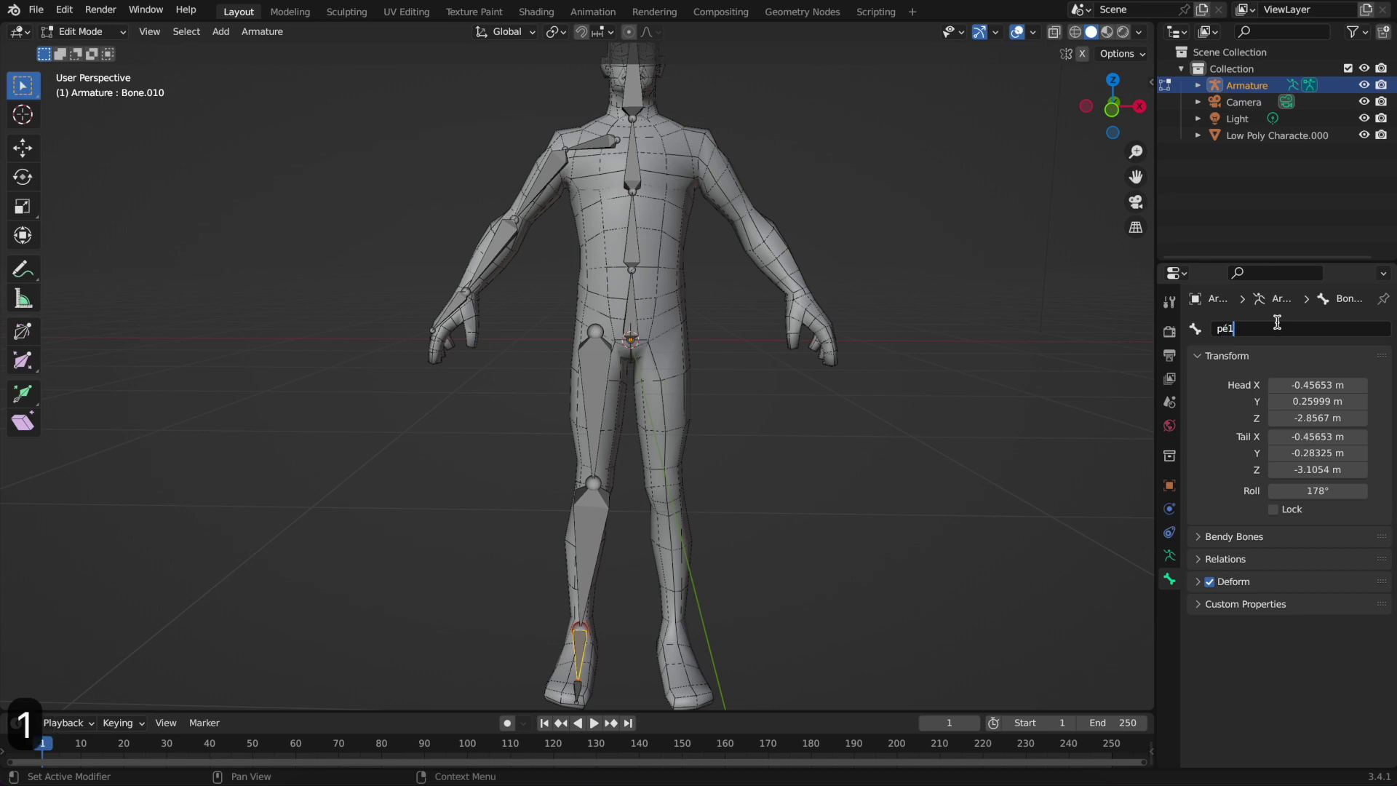
text(.R)
key(Return)
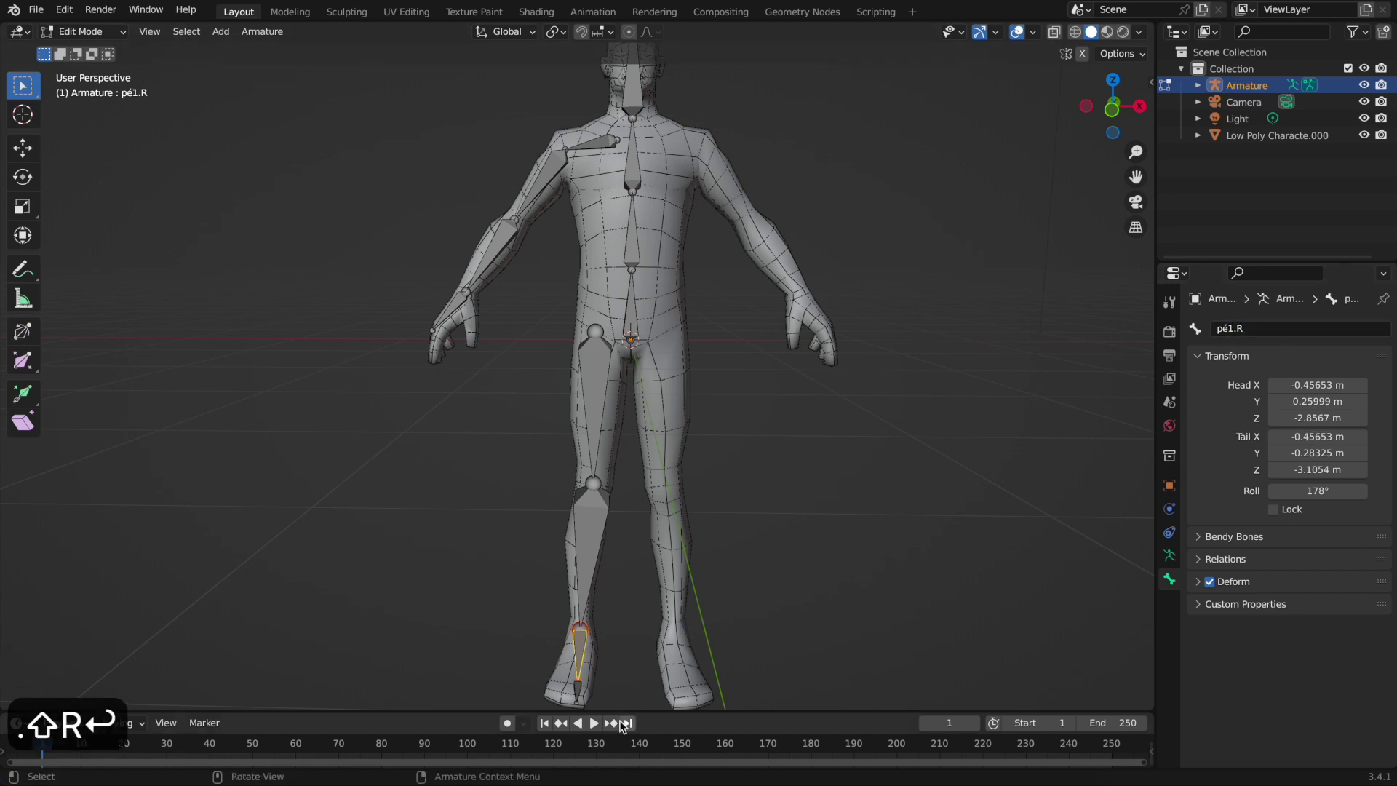
Rename the right toe bone at the front of the foot as pé2.R
ctrl+right_click(578, 691)
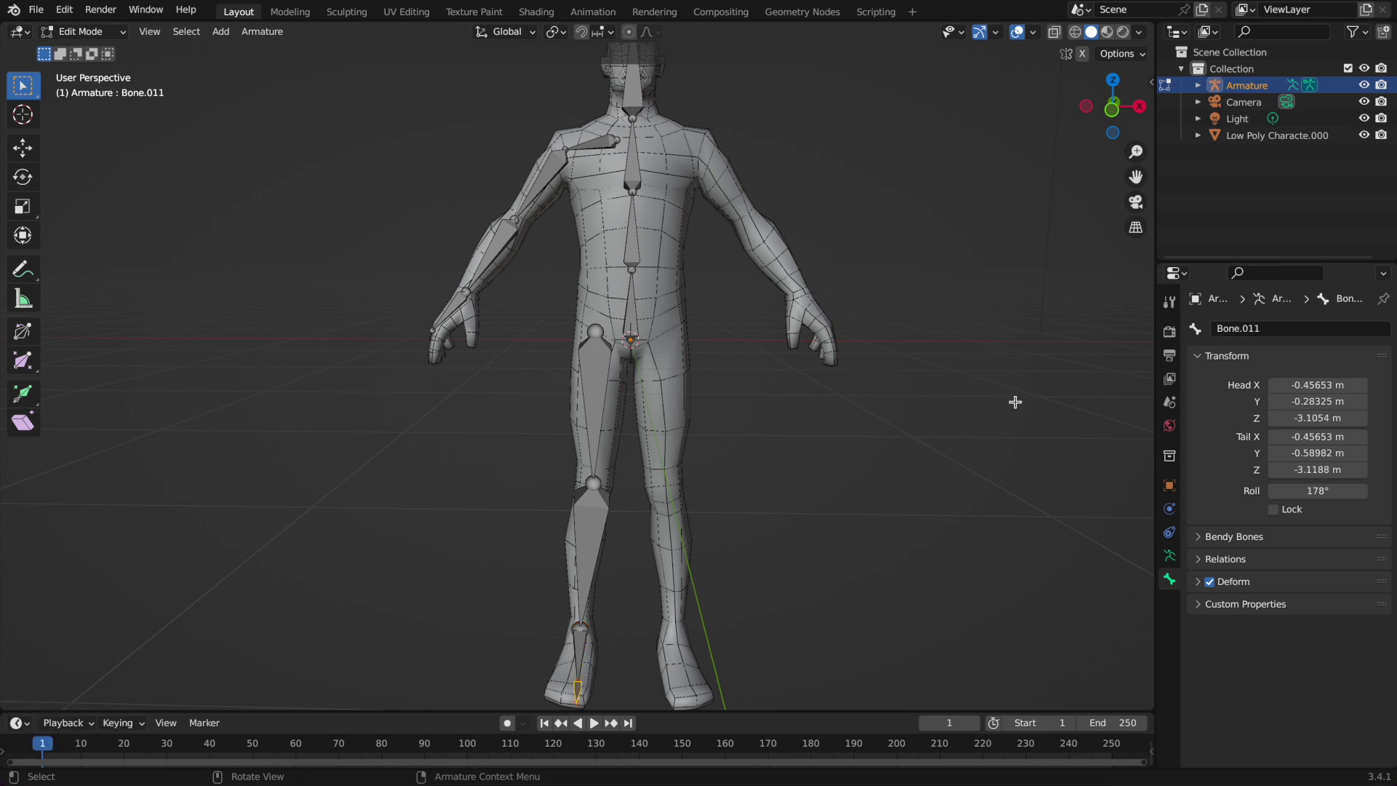
click(1282, 328)
text(pré)
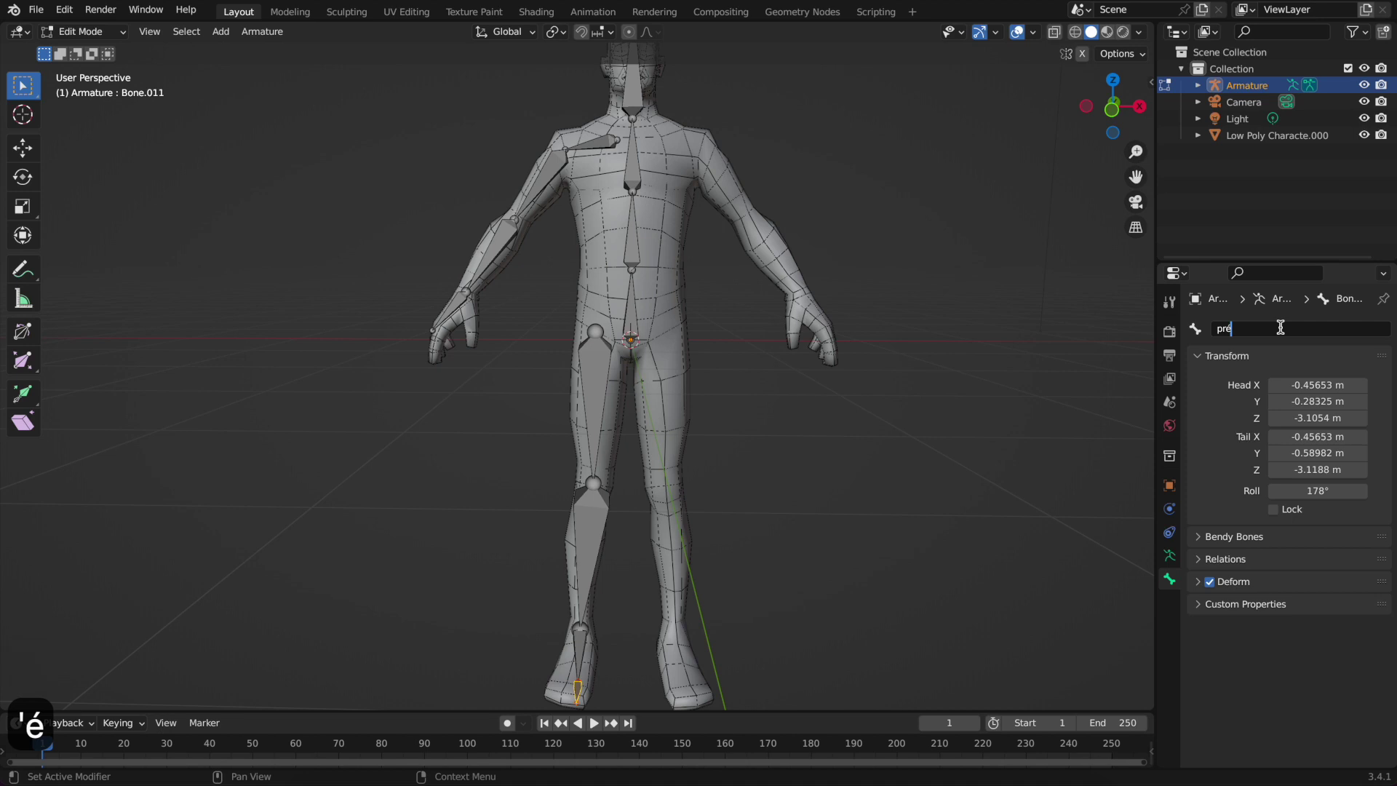
key(BackSpace)
key(BackSpace)
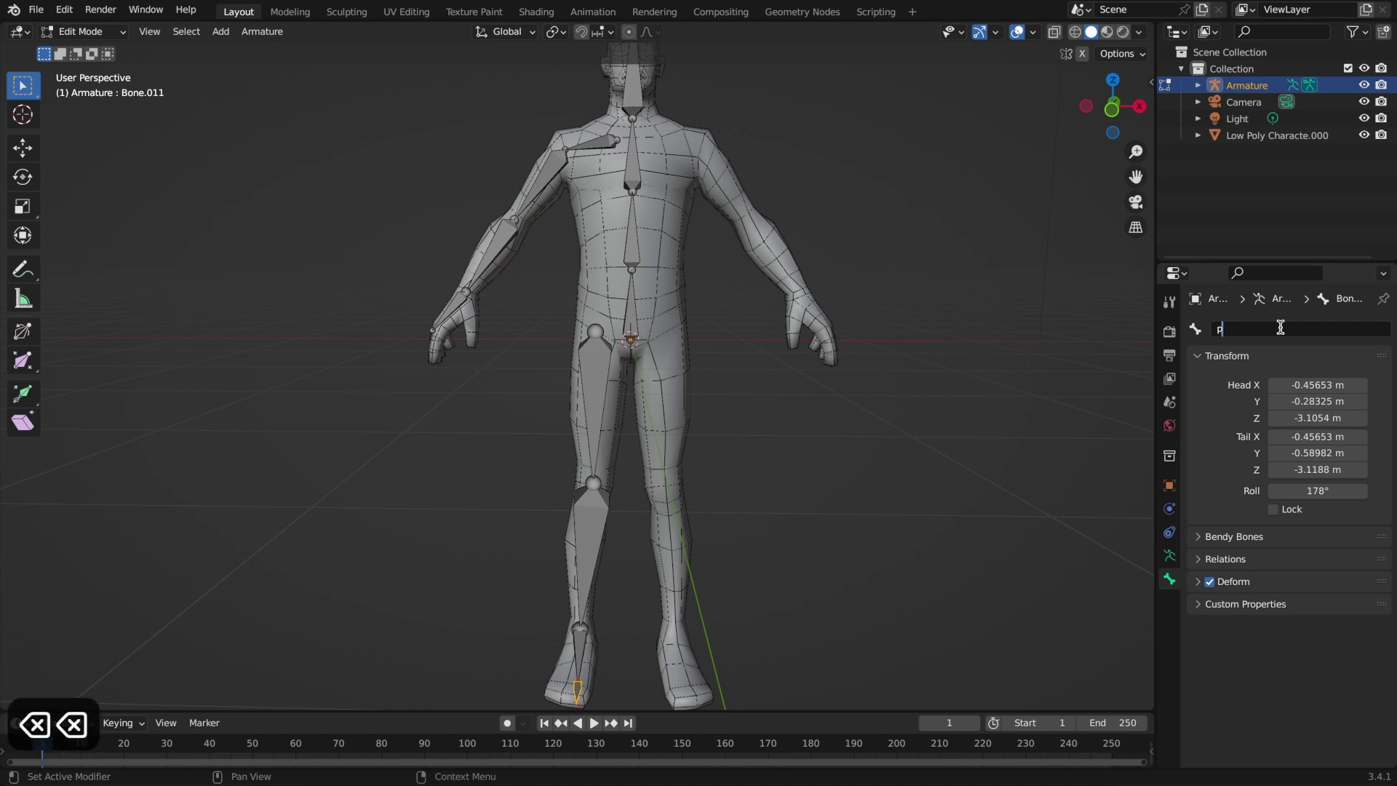
text(é2.R)
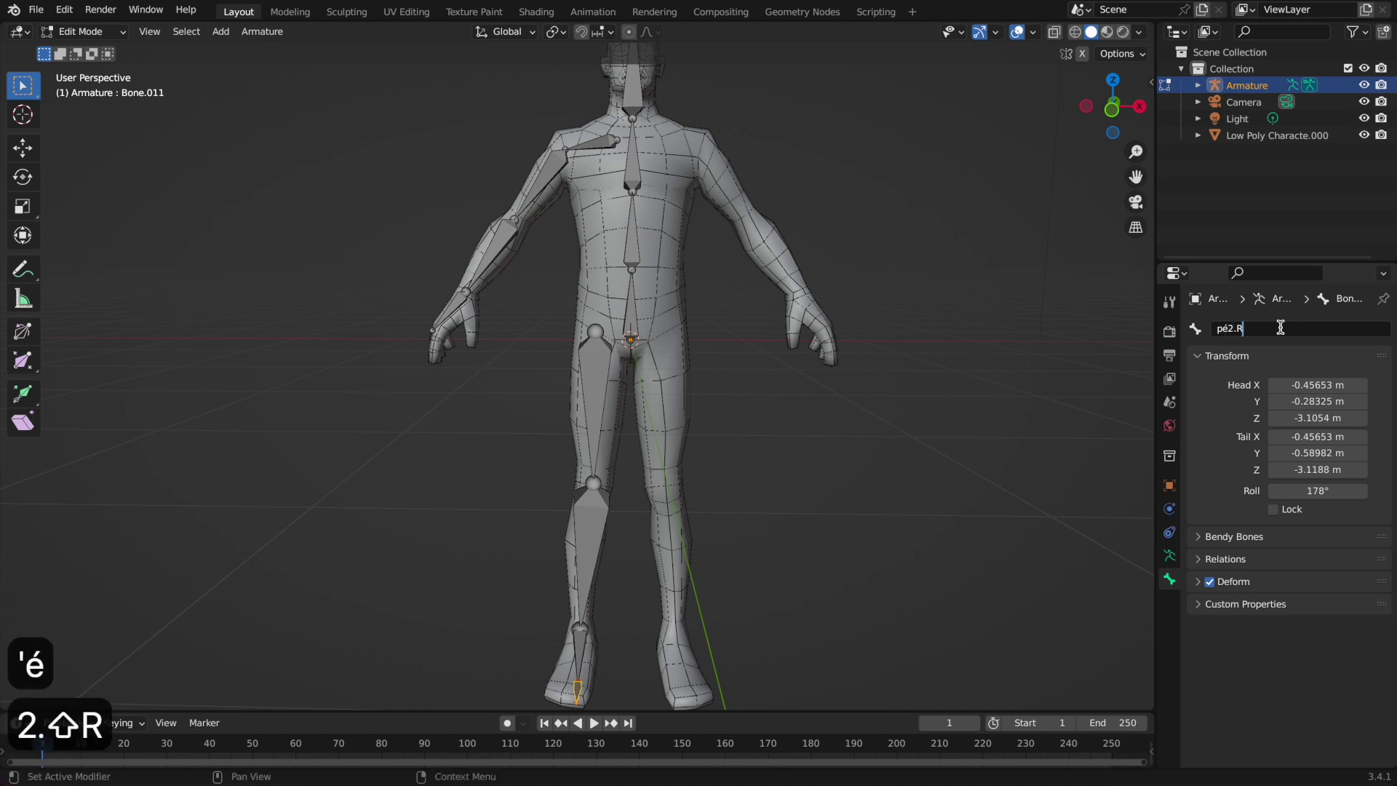
key(Return)
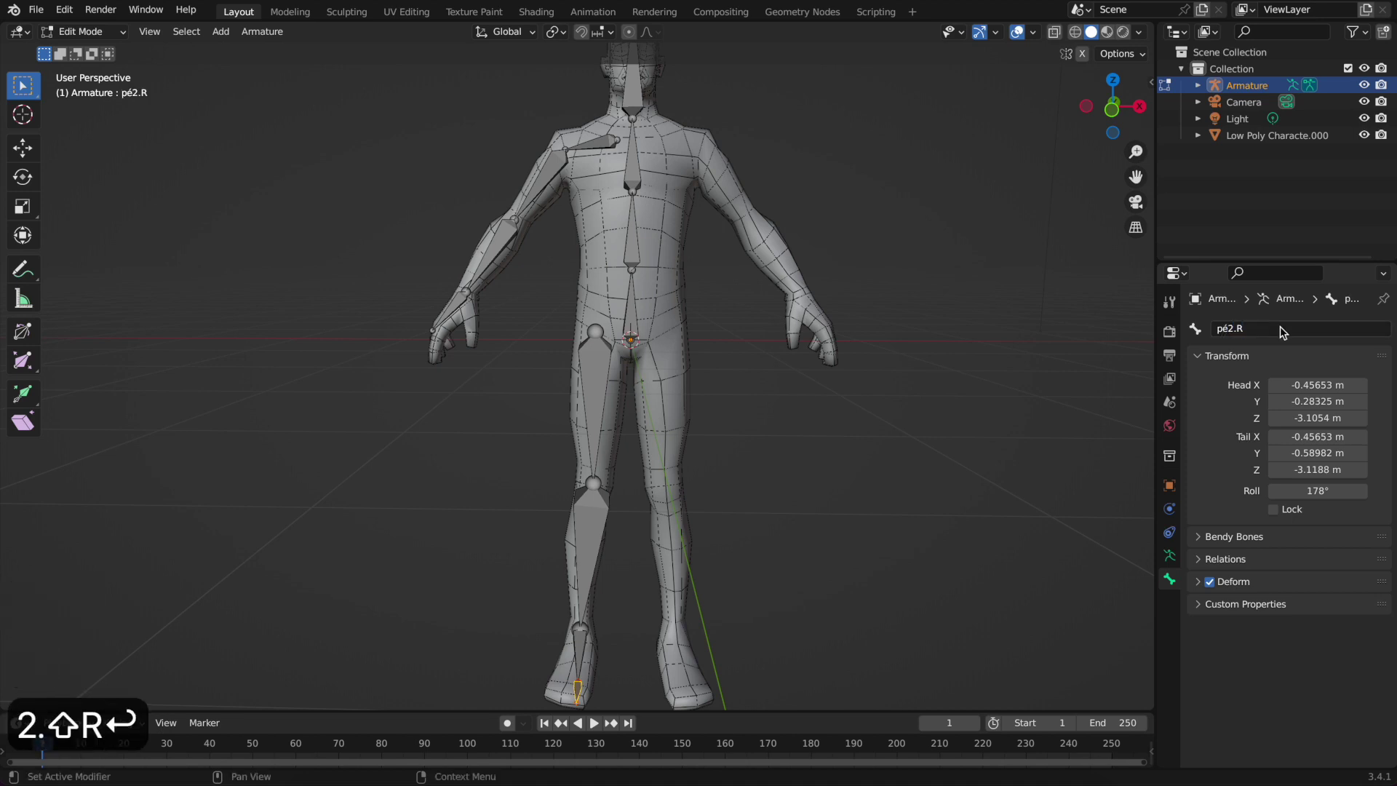
Rename the right collarbone bone as cla.R
click(582, 154)
click(1274, 328)
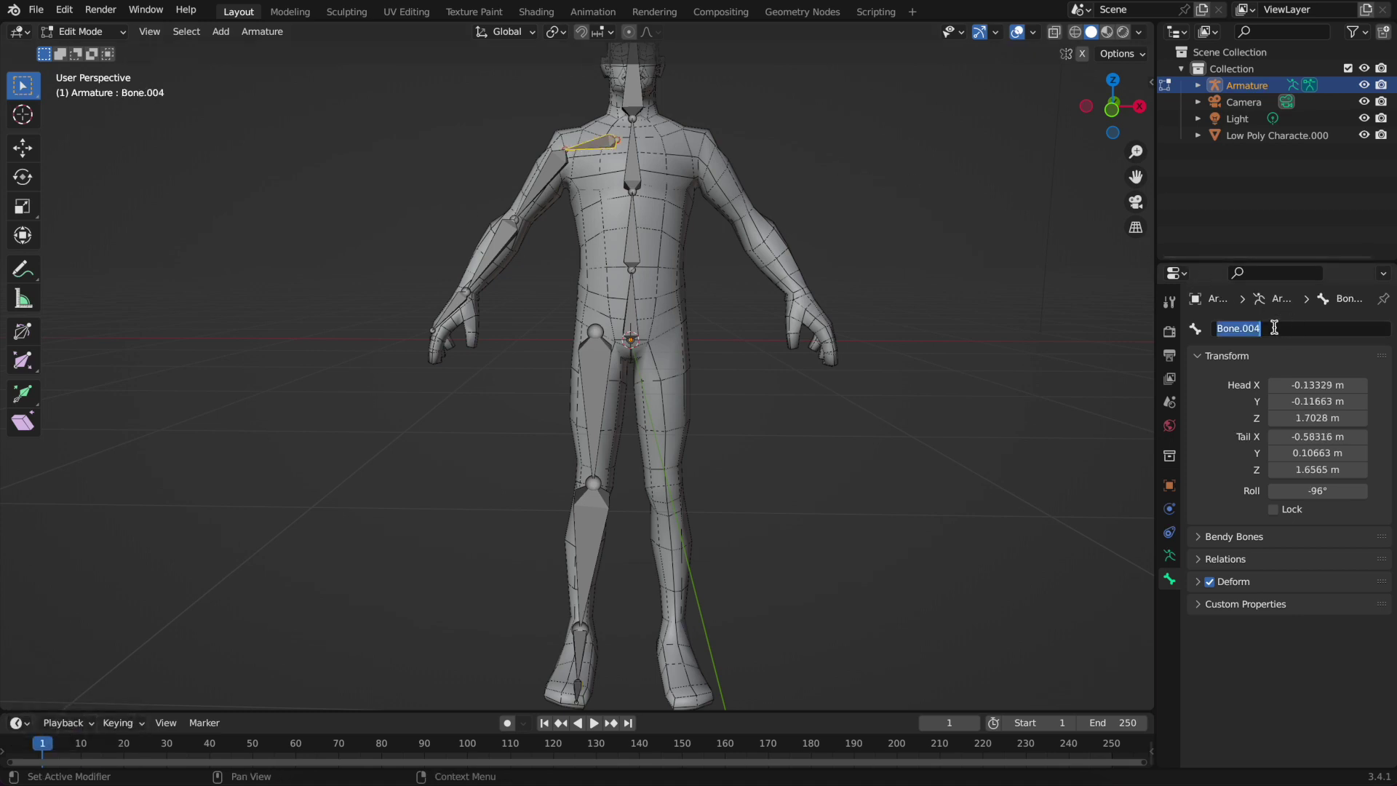
text(cla.R)
key(Return)
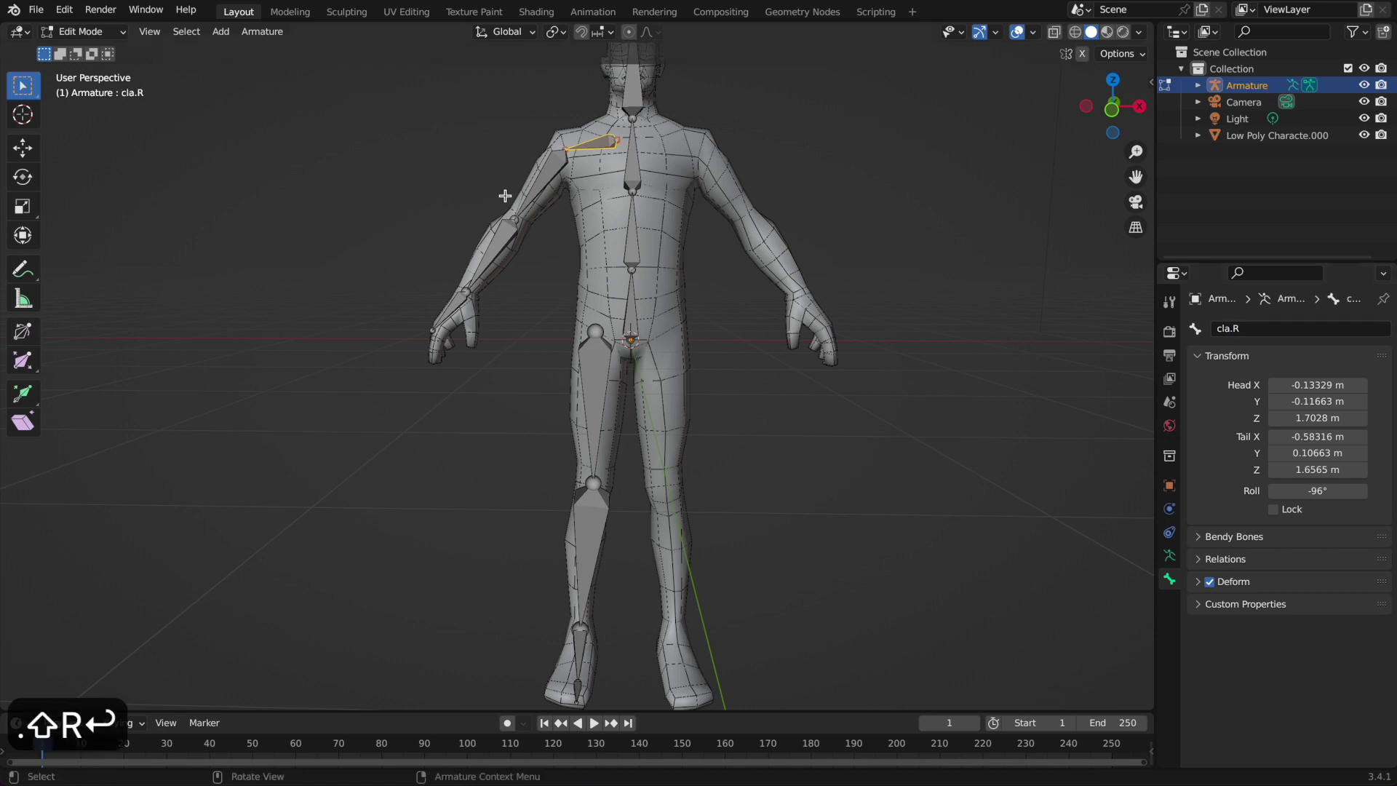
Rename the right upper arm bone between the shoulder and the elbow as braço1.R
click(553, 174)
click(1278, 331)
text(braçi)
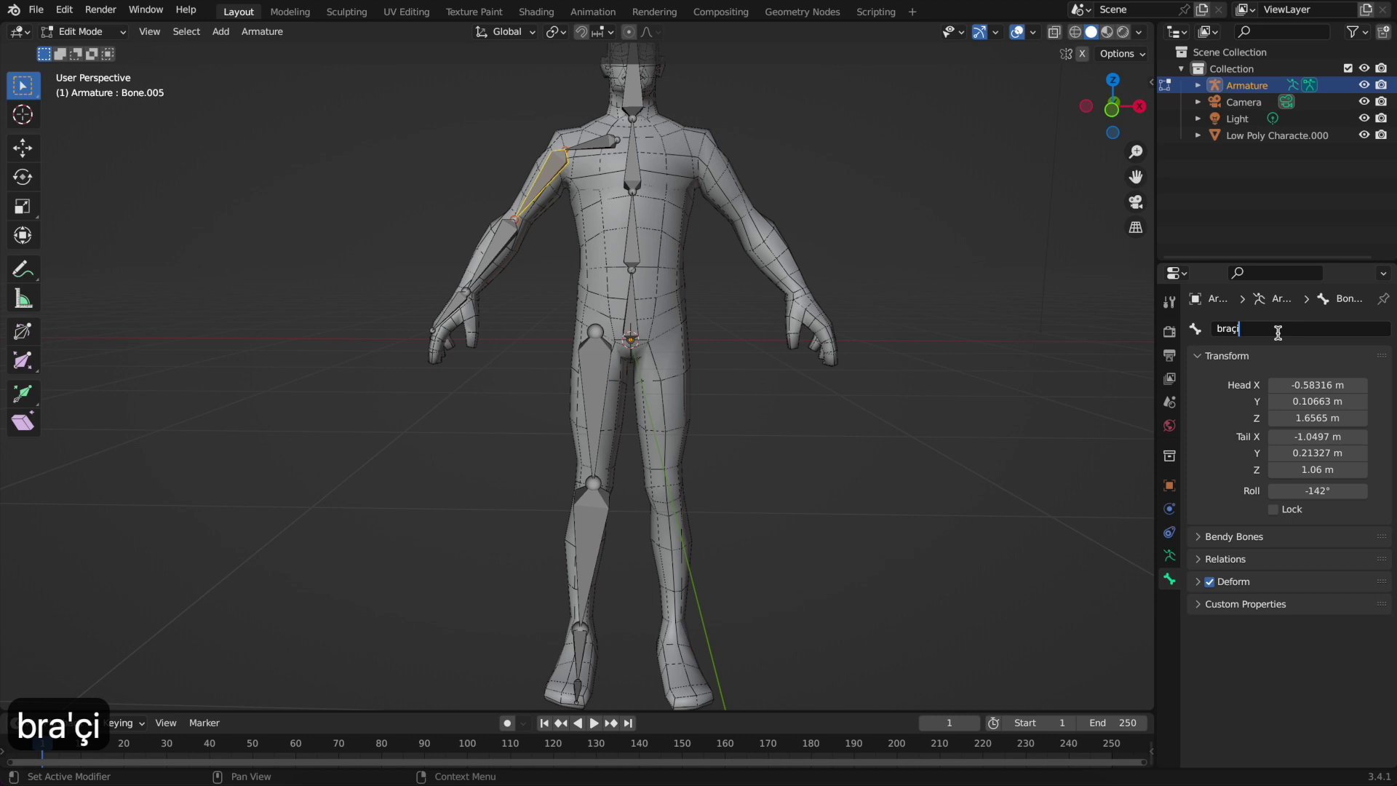
key(BackSpace)
text(o)
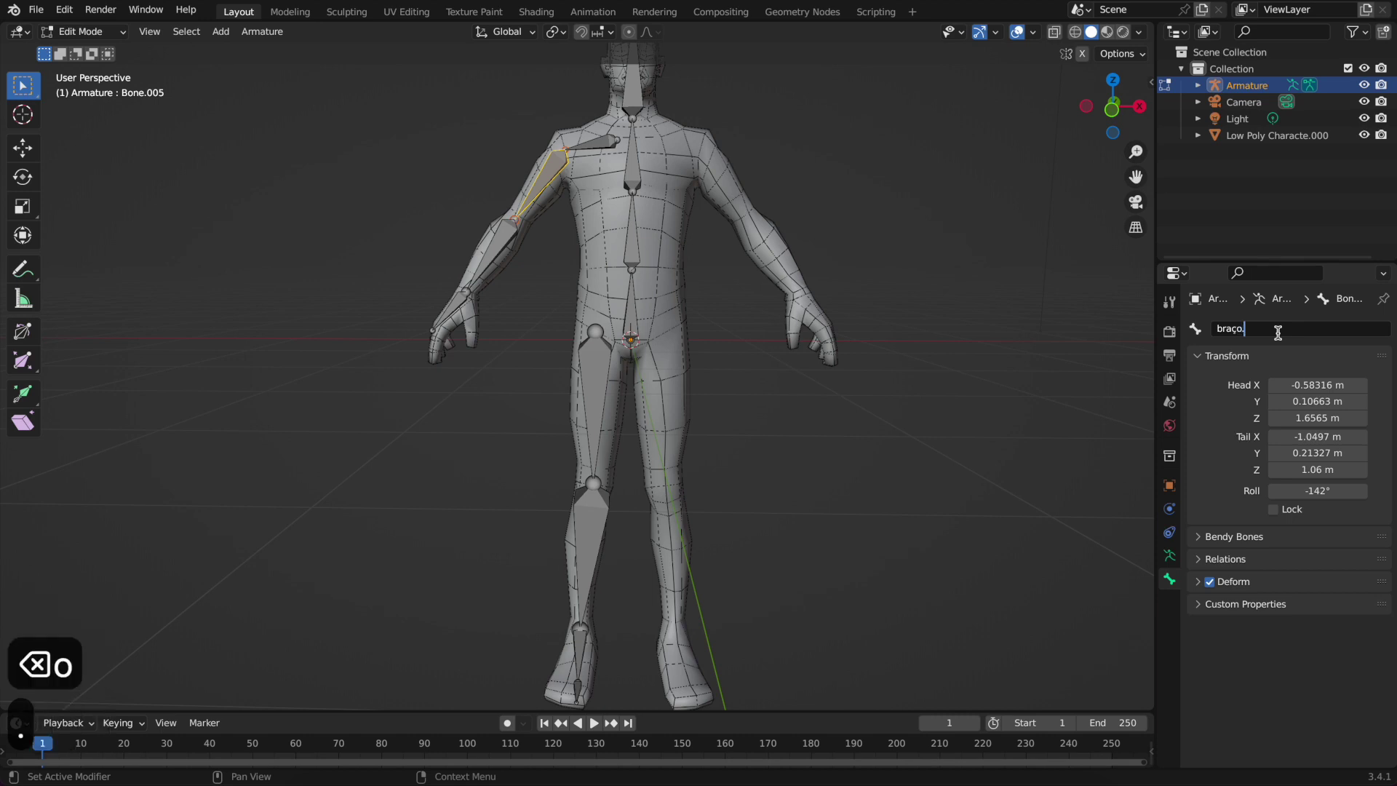
text(.1)
key(BackSpace)
key(BackSpace)
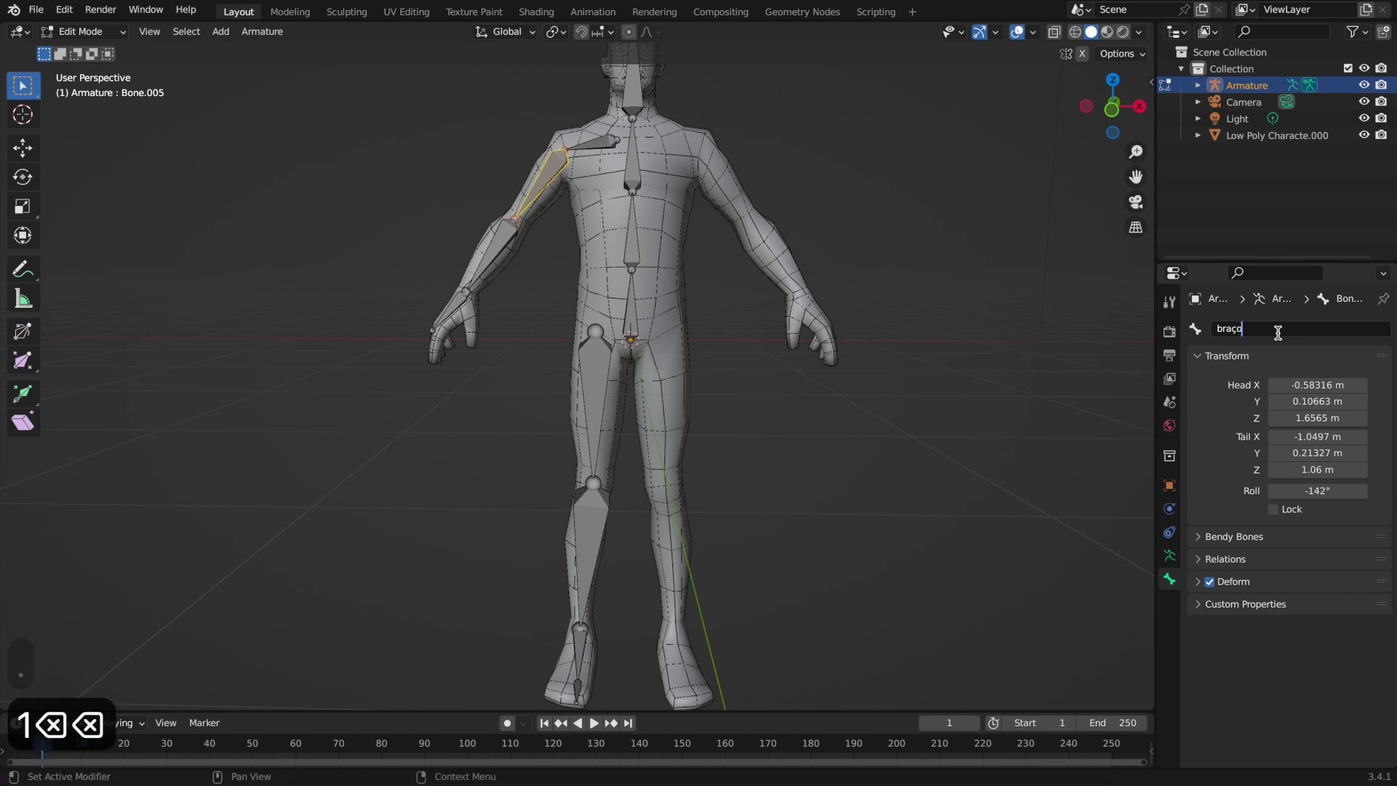
text(1.R)
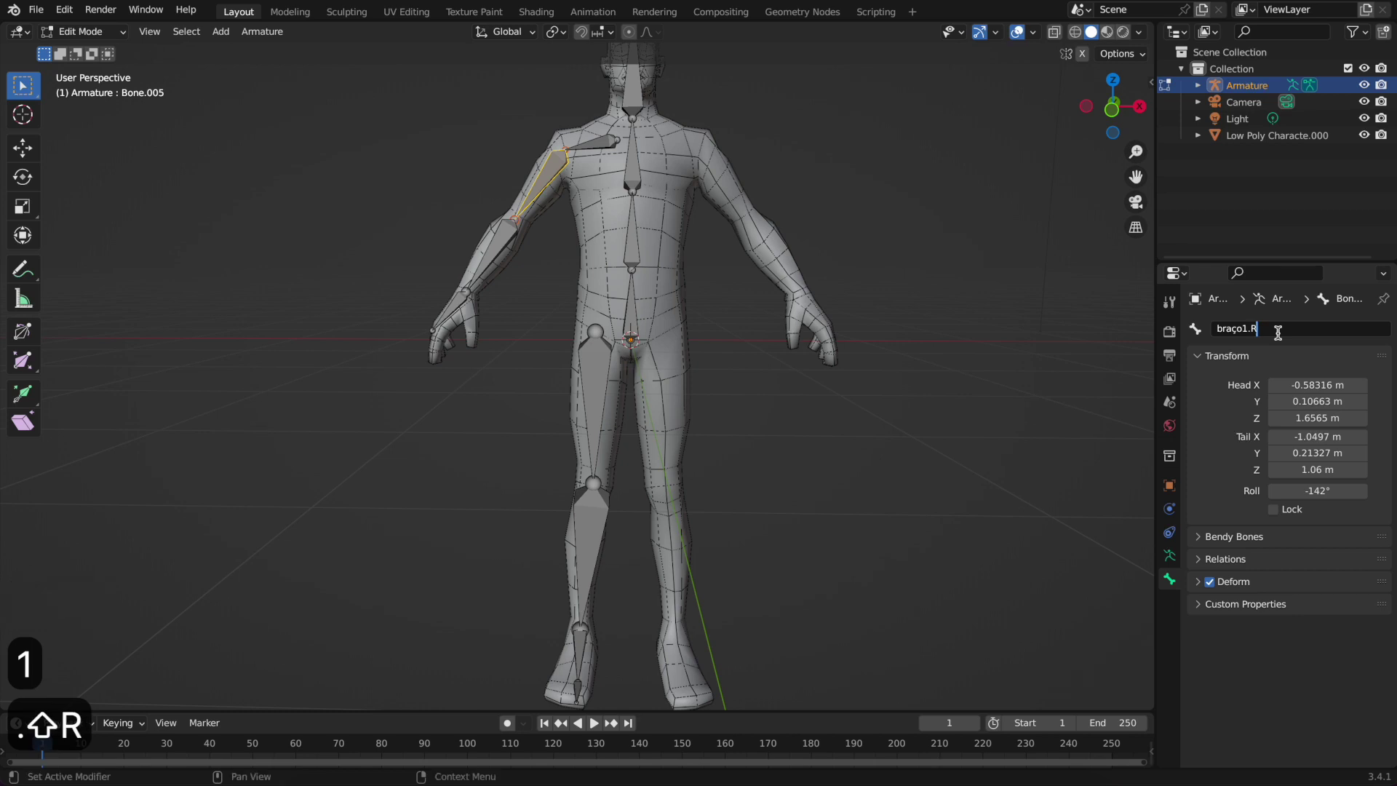
key(Return)
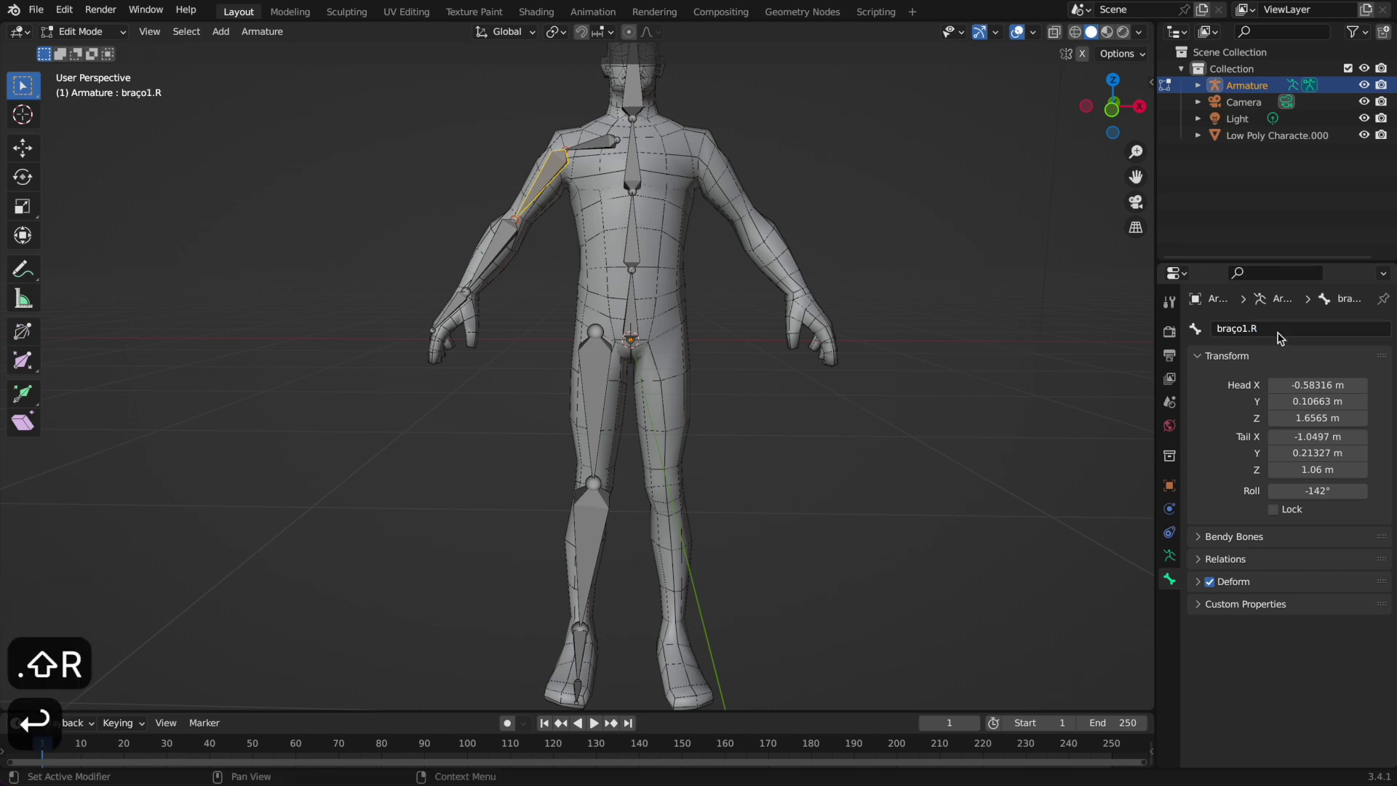
Rename the right forearm bone between the elbow and the wrist as braço2.R
click(499, 252)
click(1277, 328)
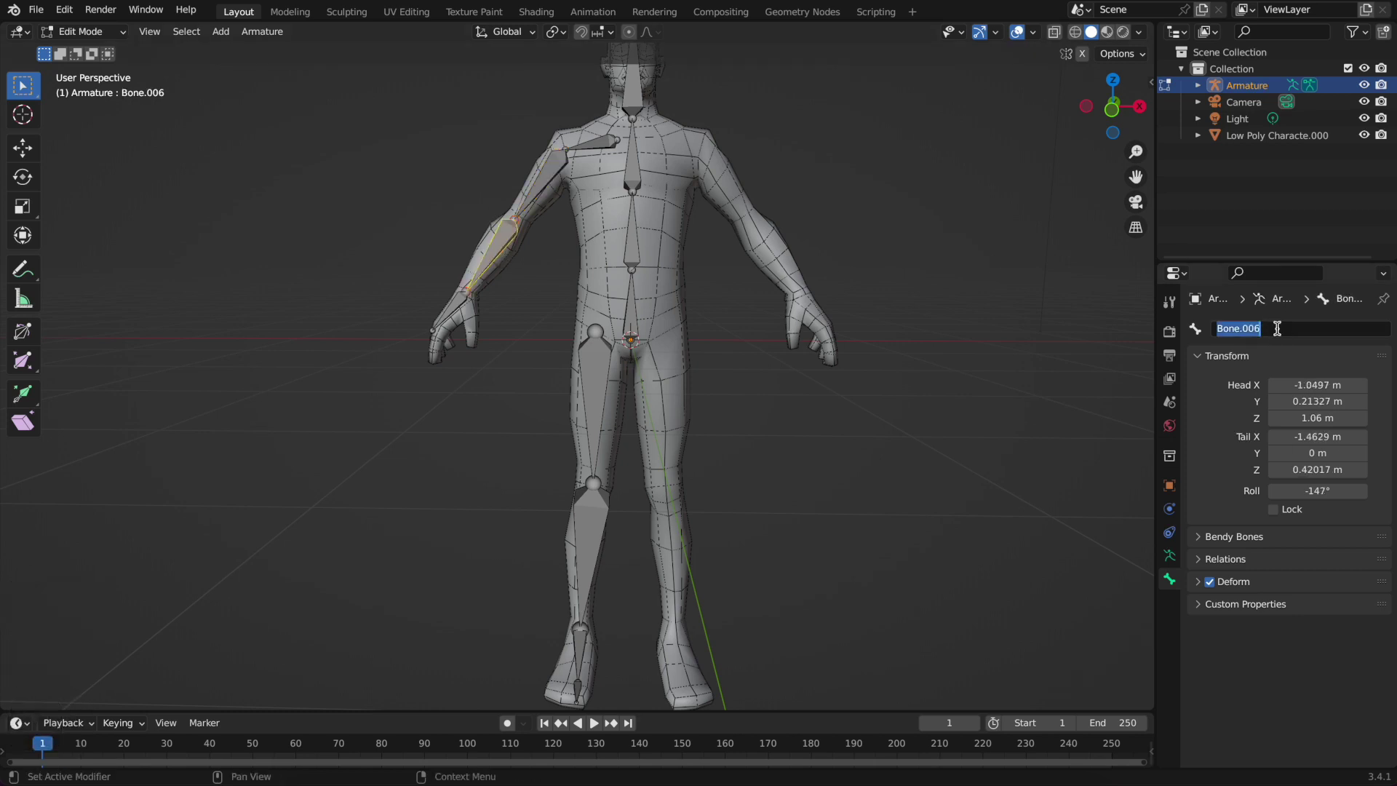
text(braço)
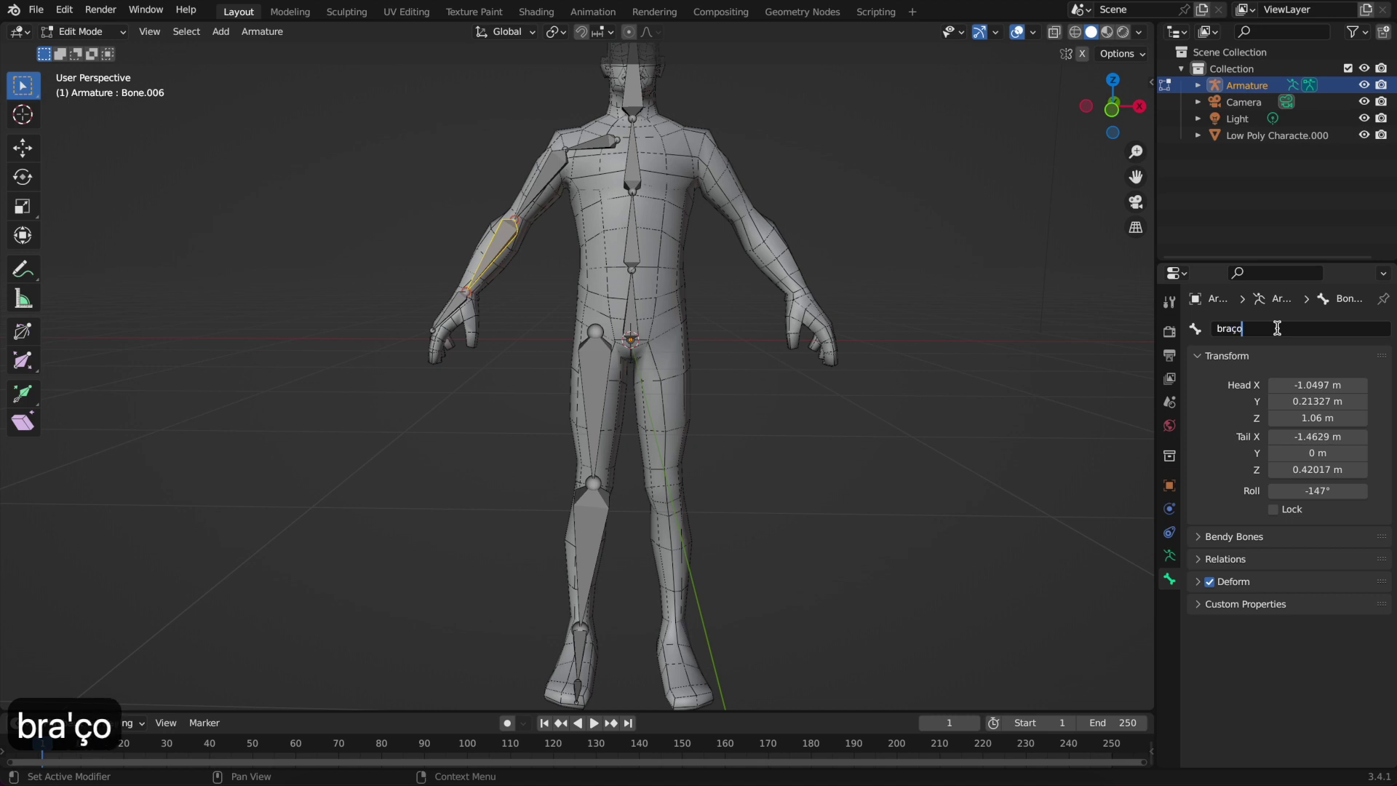
text(2.R)
key(Return)
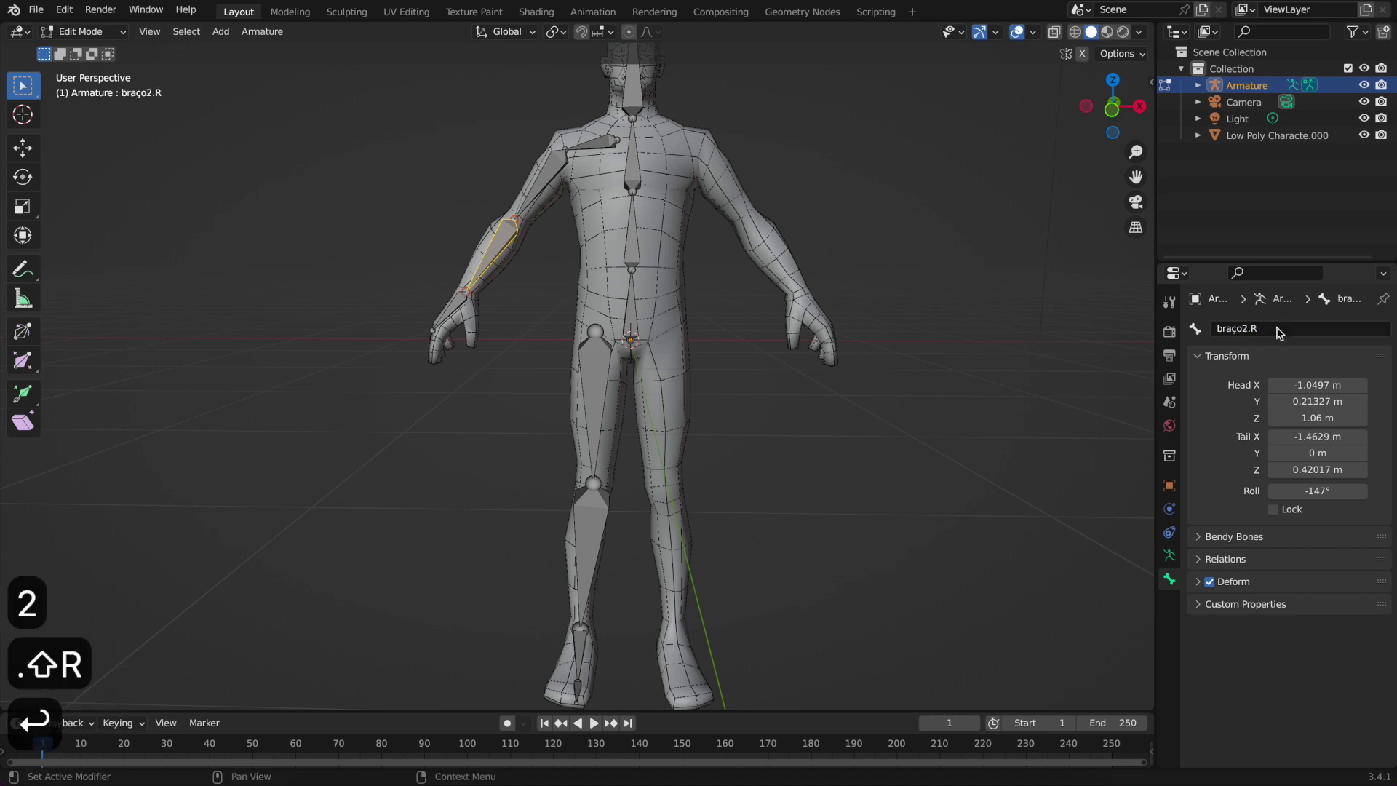
Rename the right hand bone as mao.R
click(522, 187)
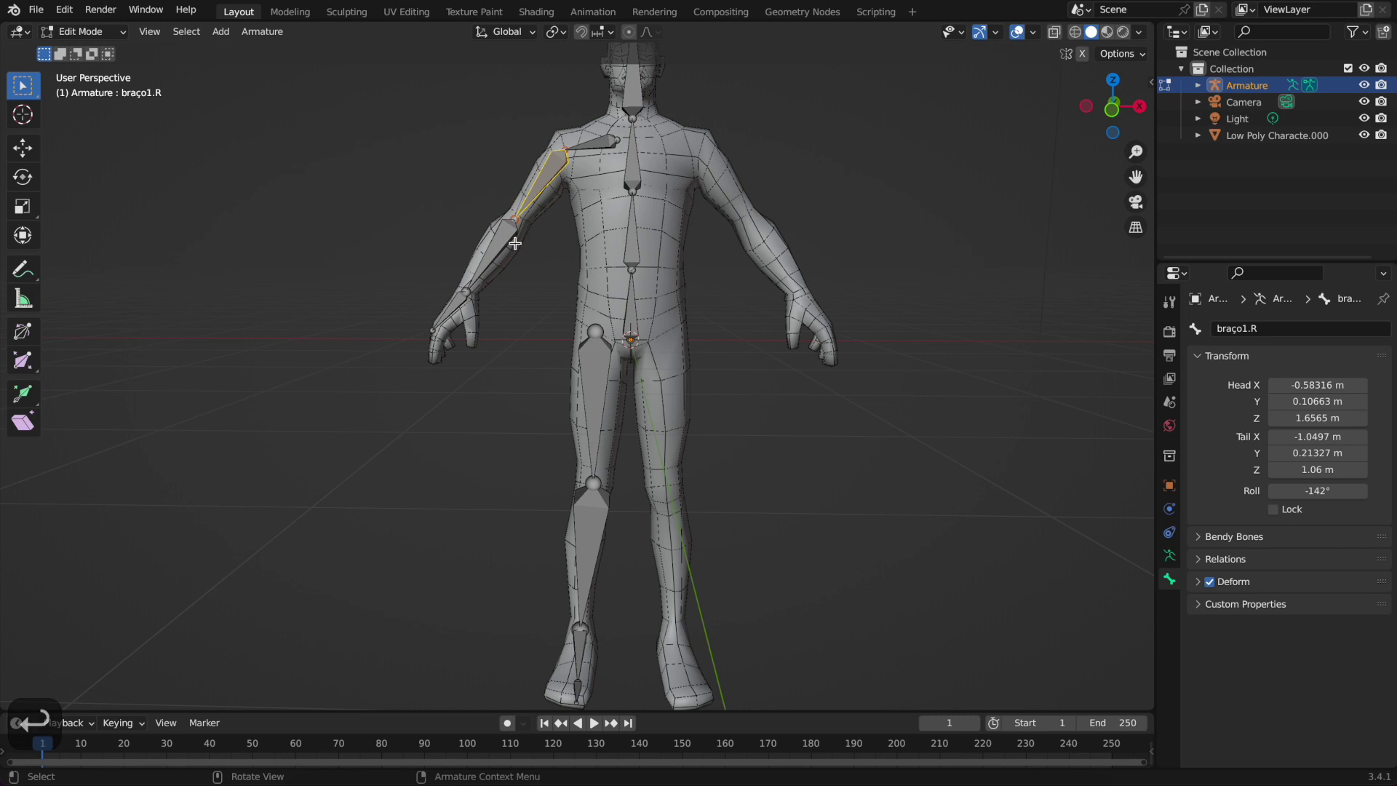
click(452, 310)
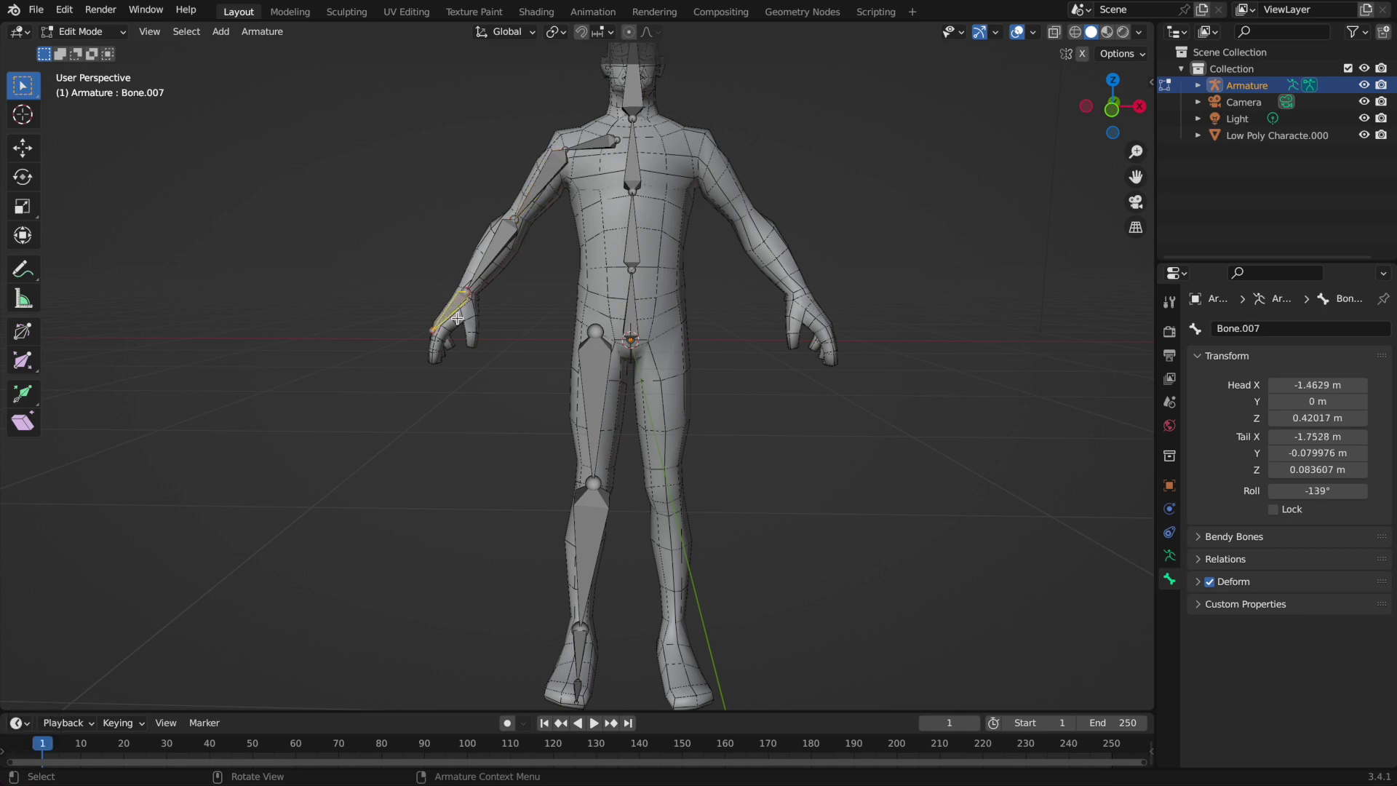
click(1282, 326)
text(mao)
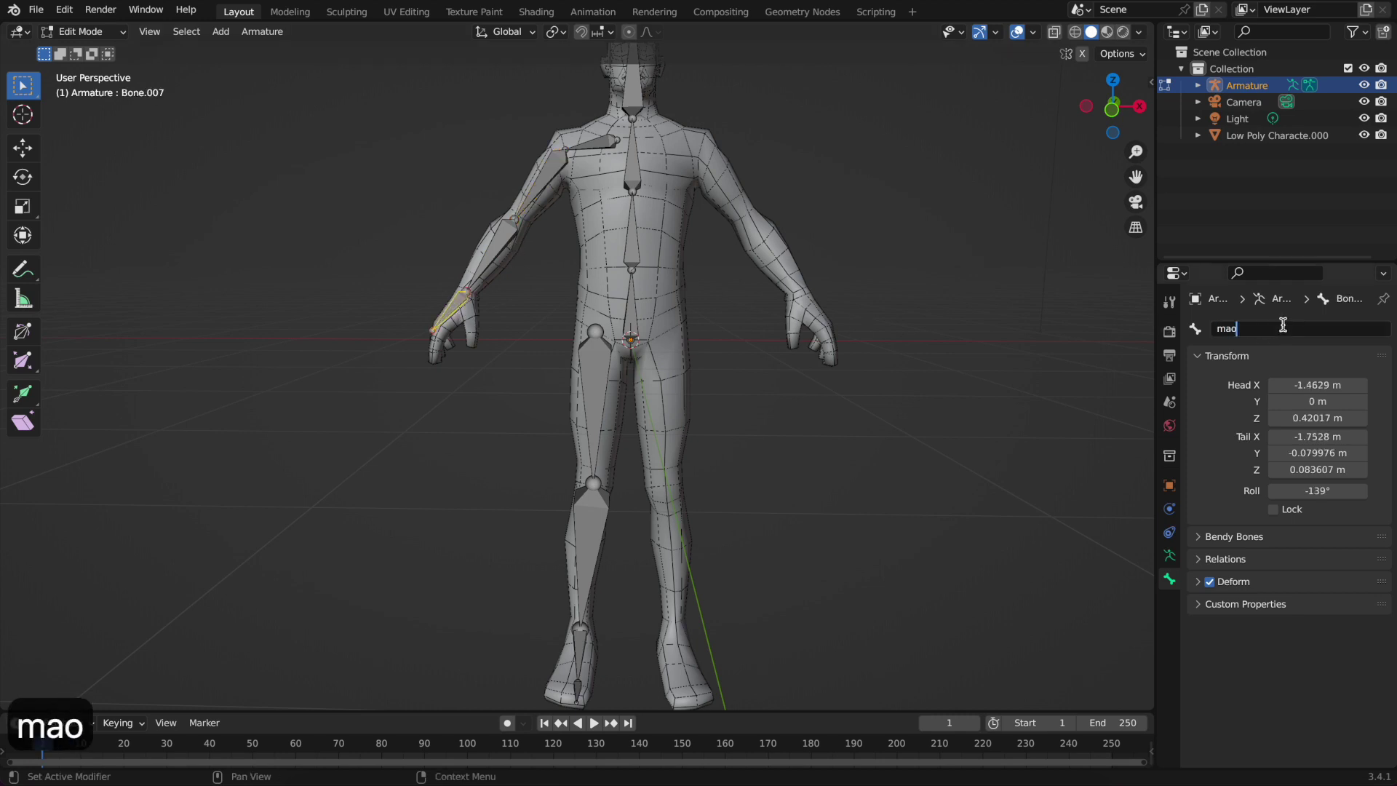
text(.R)
key(Return)
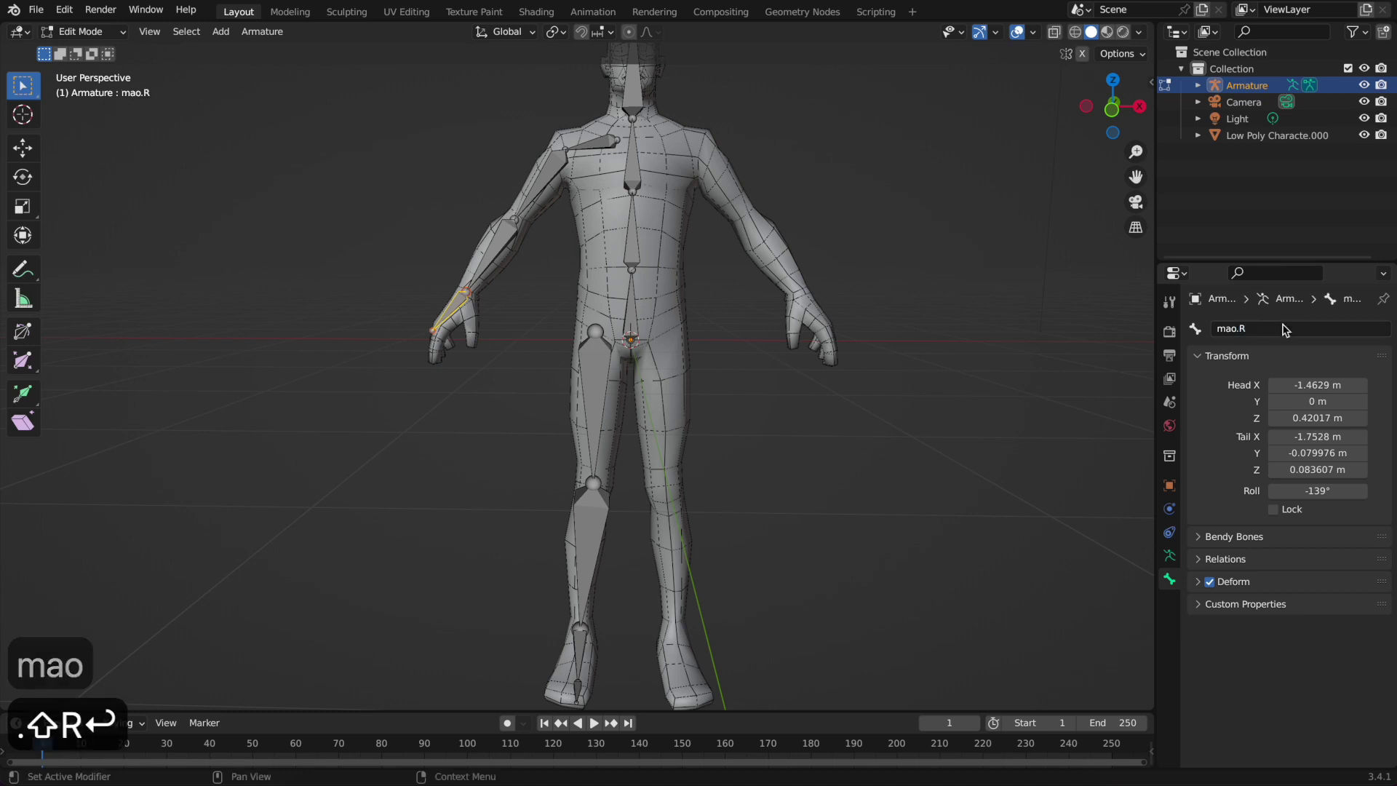
Rename the lowest spine bone, starting at the pelvis, as c1
click(632, 298)
click(1278, 327)
text(c1)
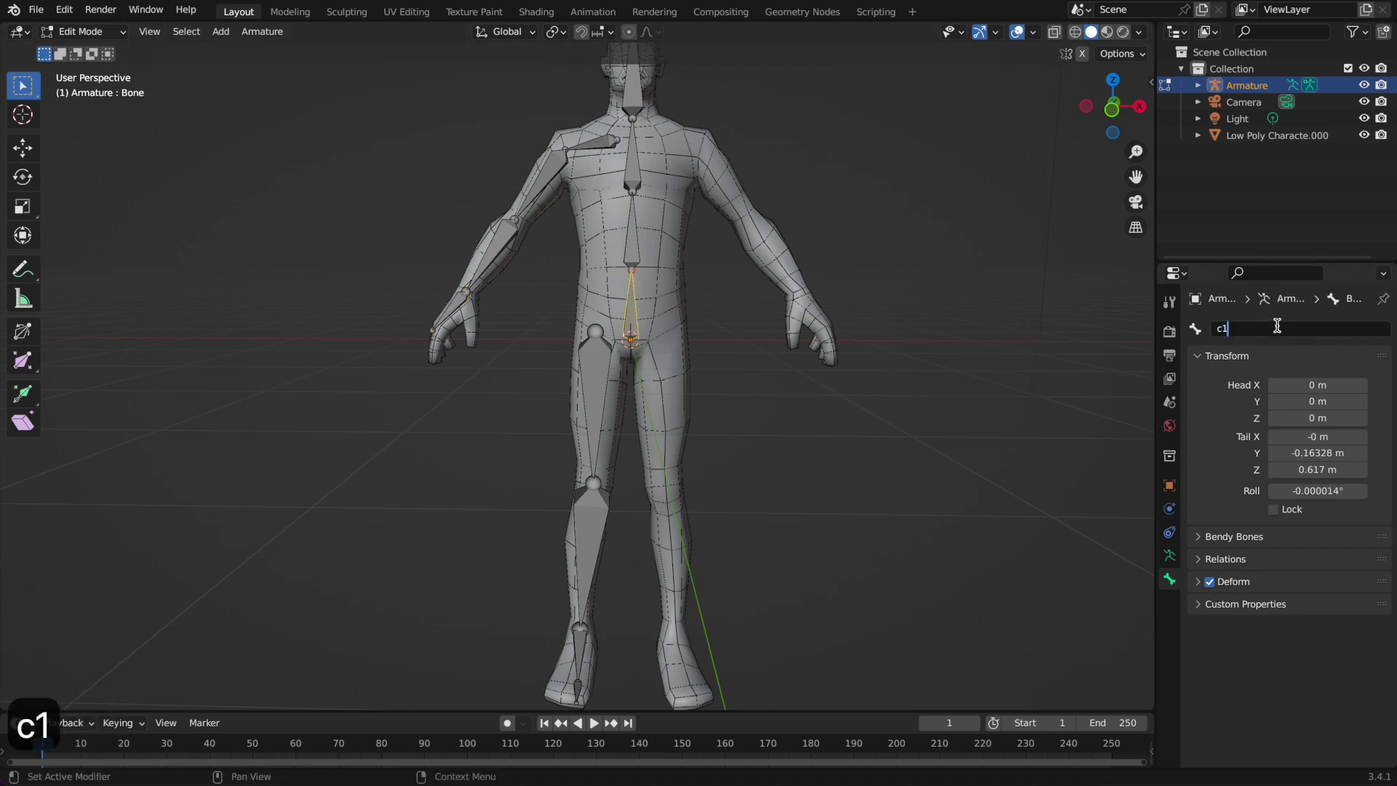
key(Return)
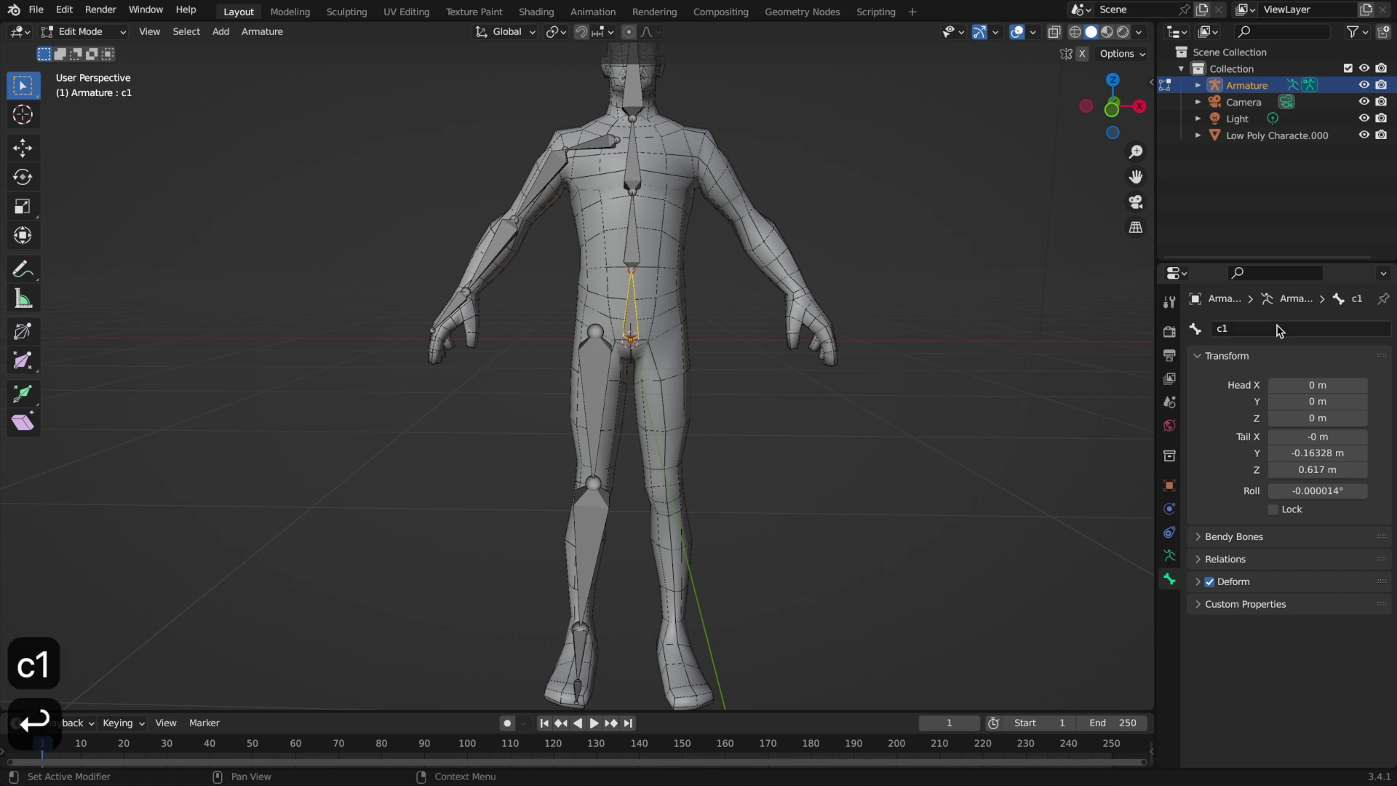
Rename the middle spine bone at the abdomen as c2
click(642, 259)
click(1279, 329)
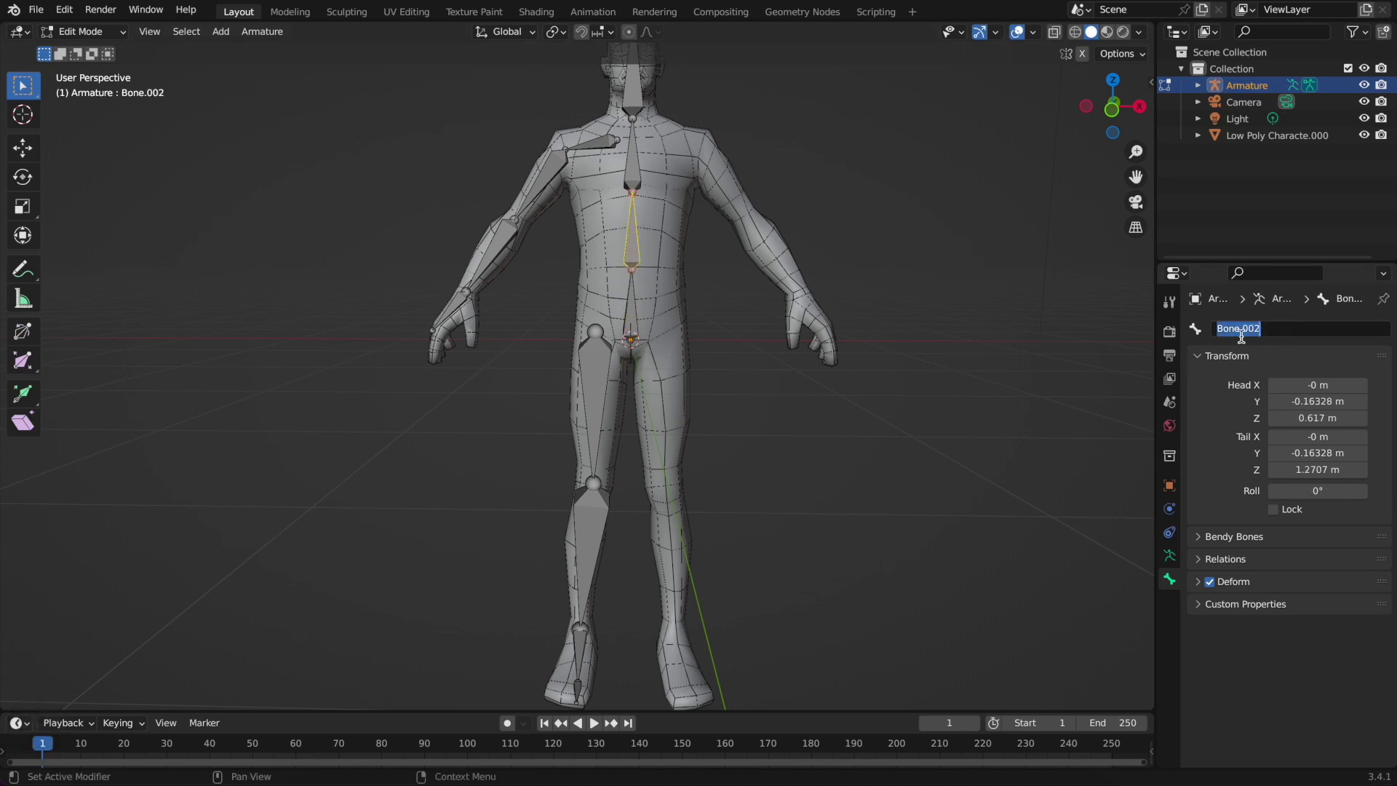
text(c2)
key(Return)
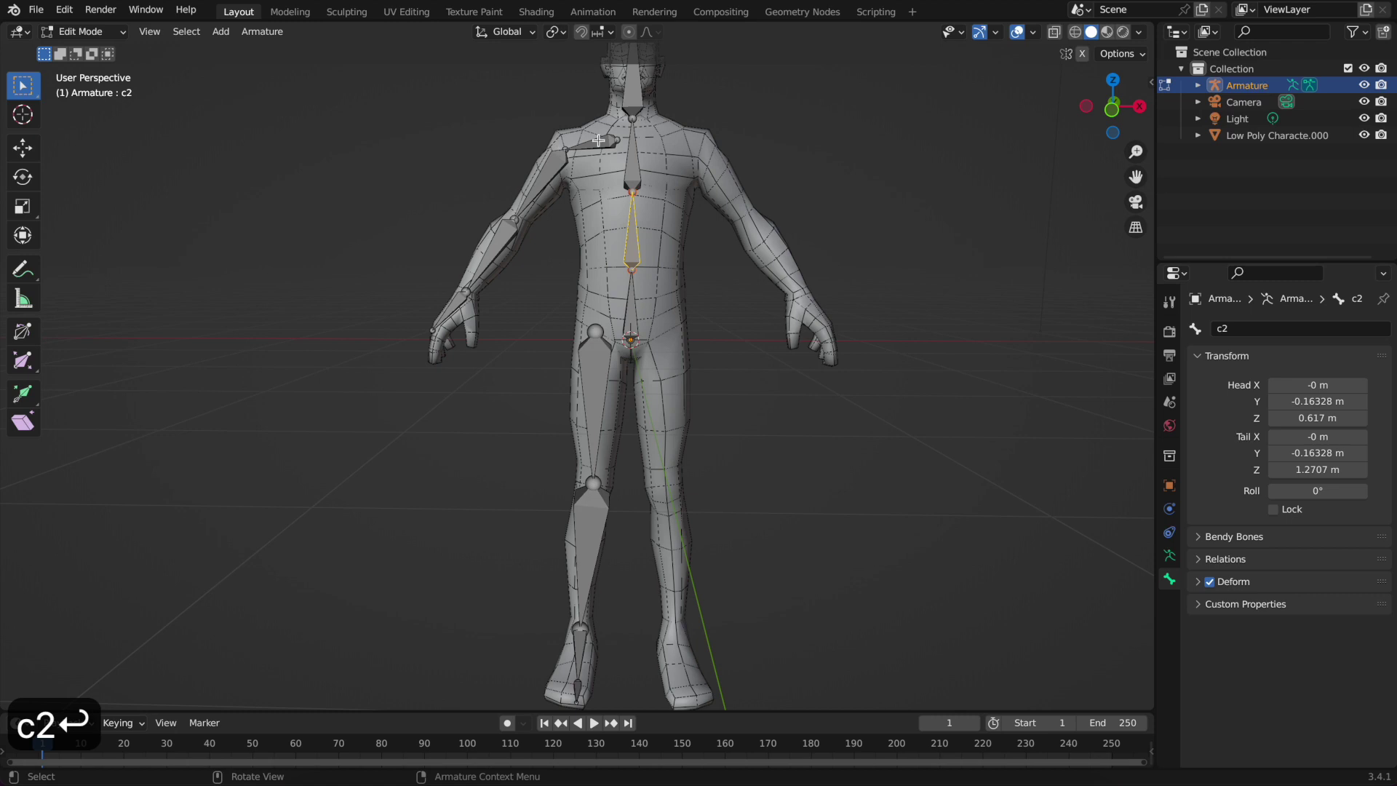
Rename the upper spine bone between the chest and the neck as c3
click(635, 158)
click(1270, 326)
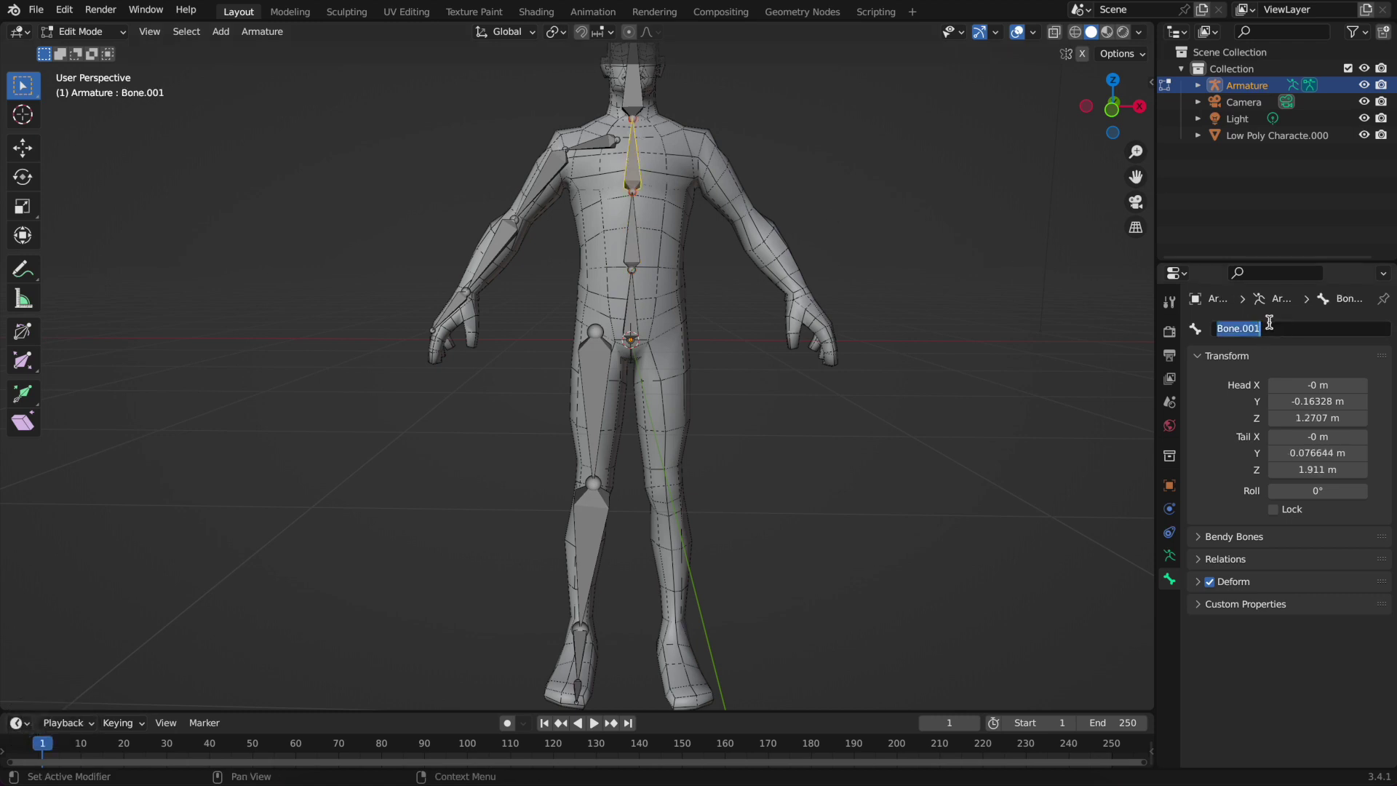
text(c3)
key(Return)
Rename the head bone above the neck as cabeça
click(634, 86)
click(1281, 329)
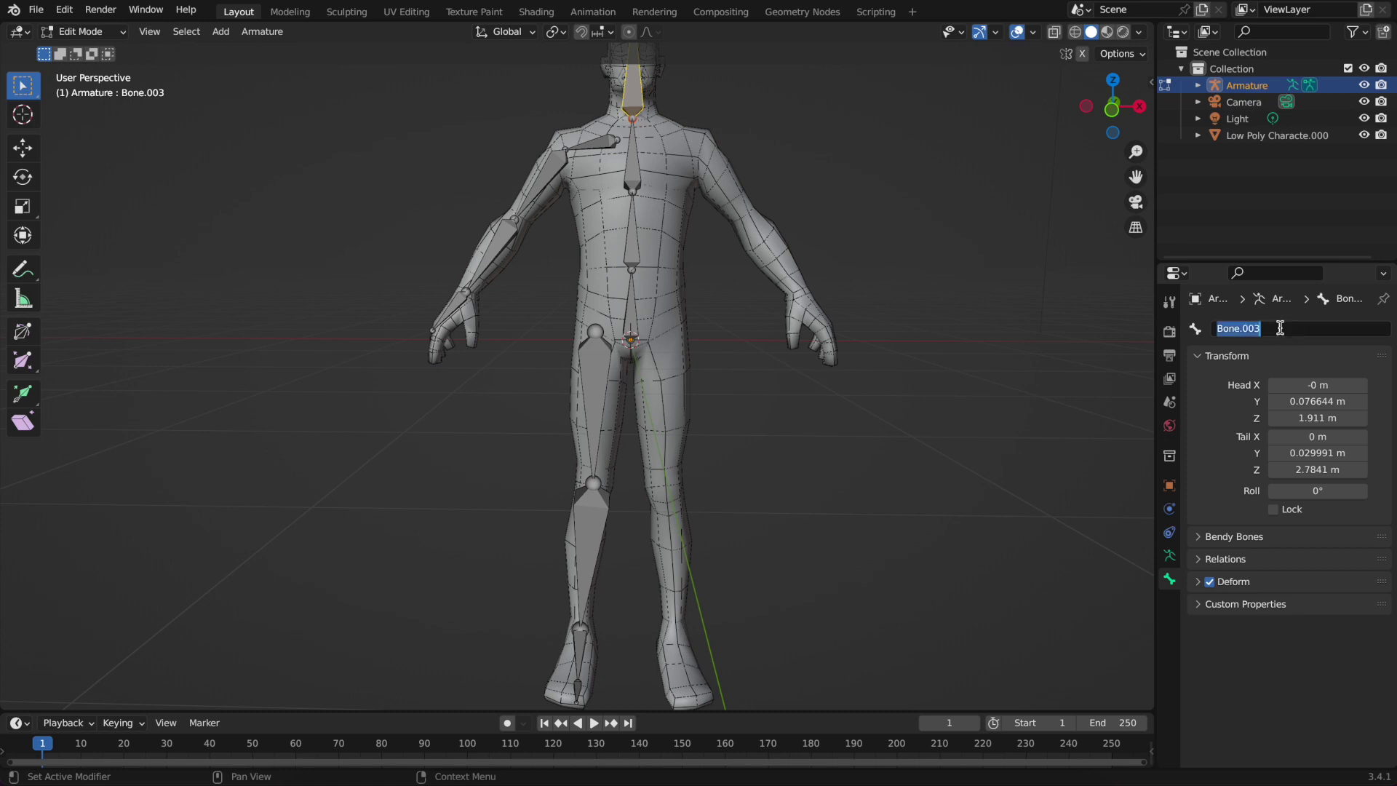
text(cabeça)
key(Return)
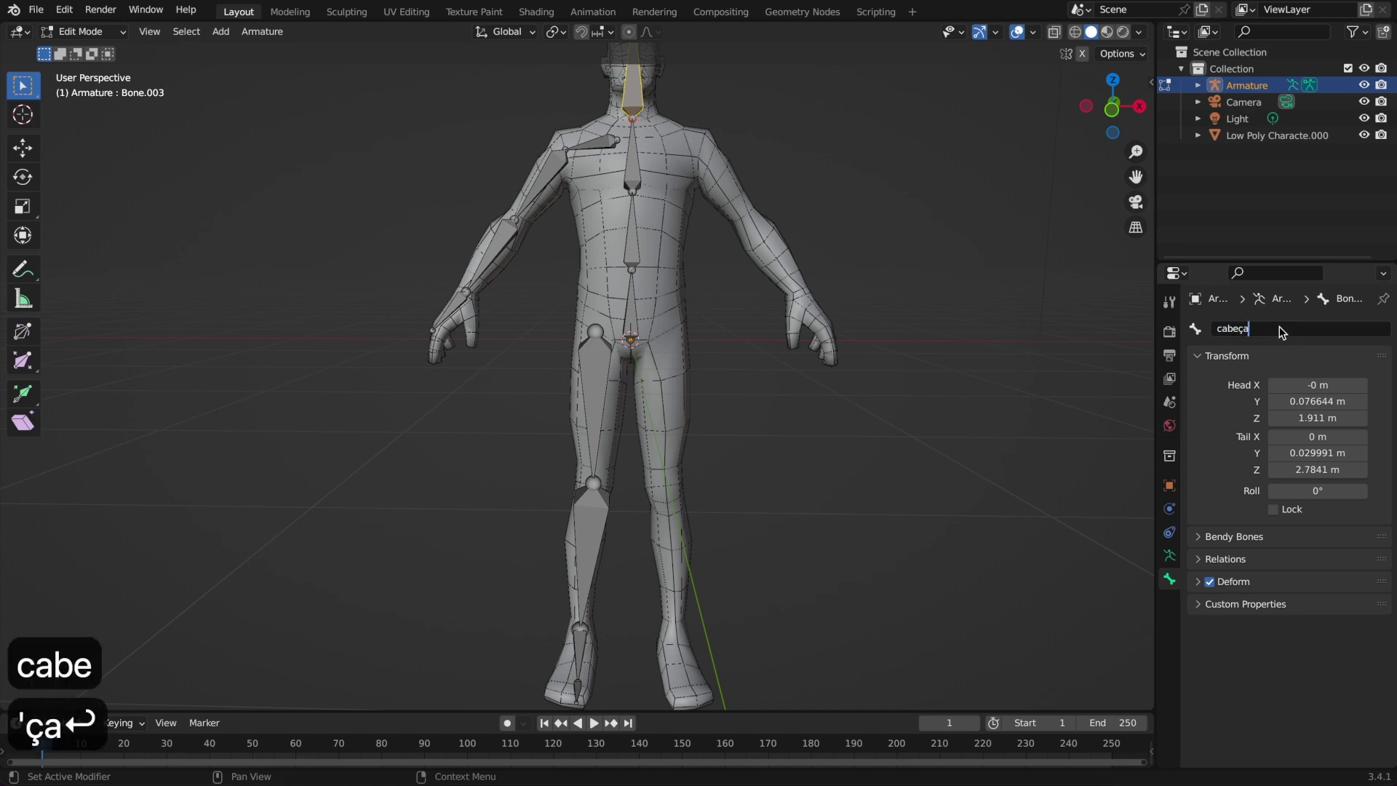
In front view, move the tip of the right toe bone about -0.17 m along the global X axis
click(585, 700)
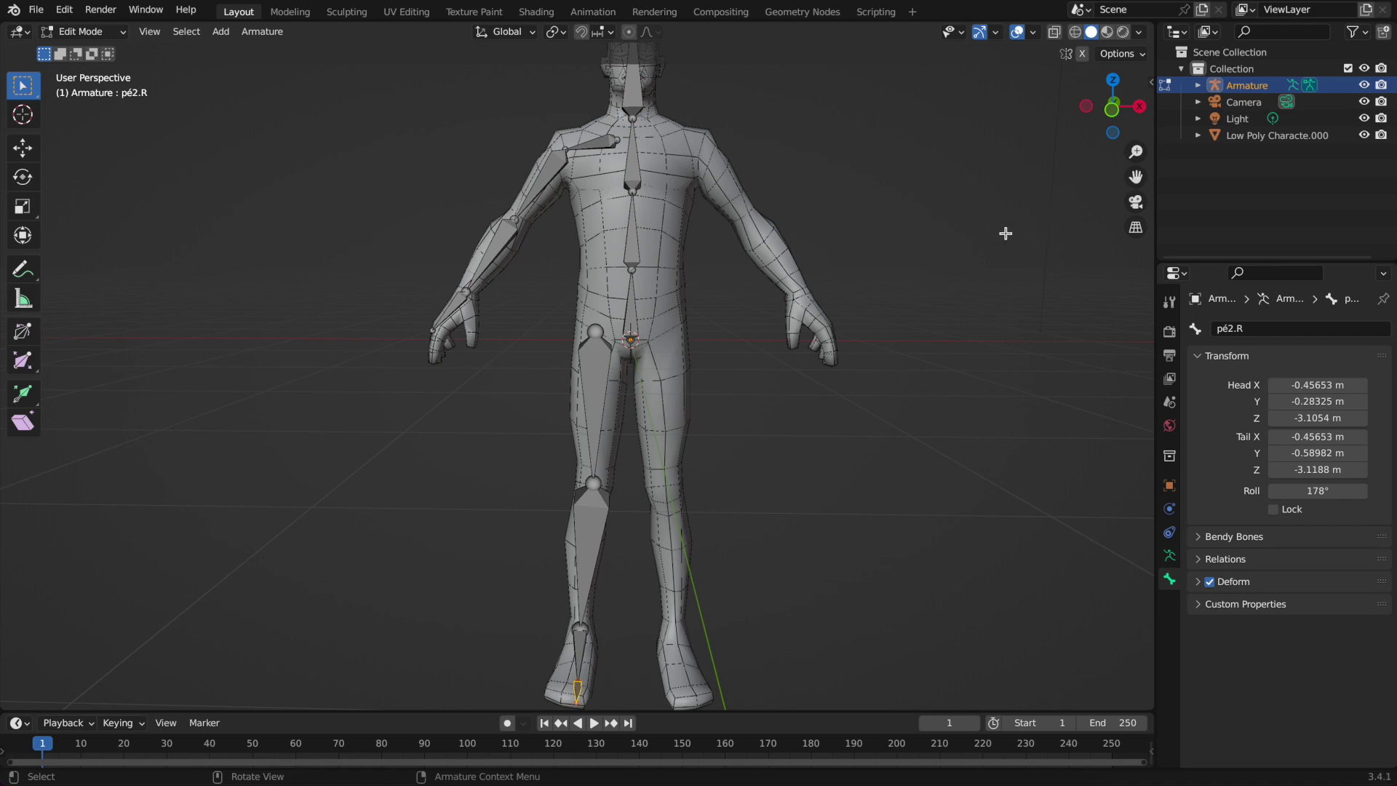
click(1112, 109)
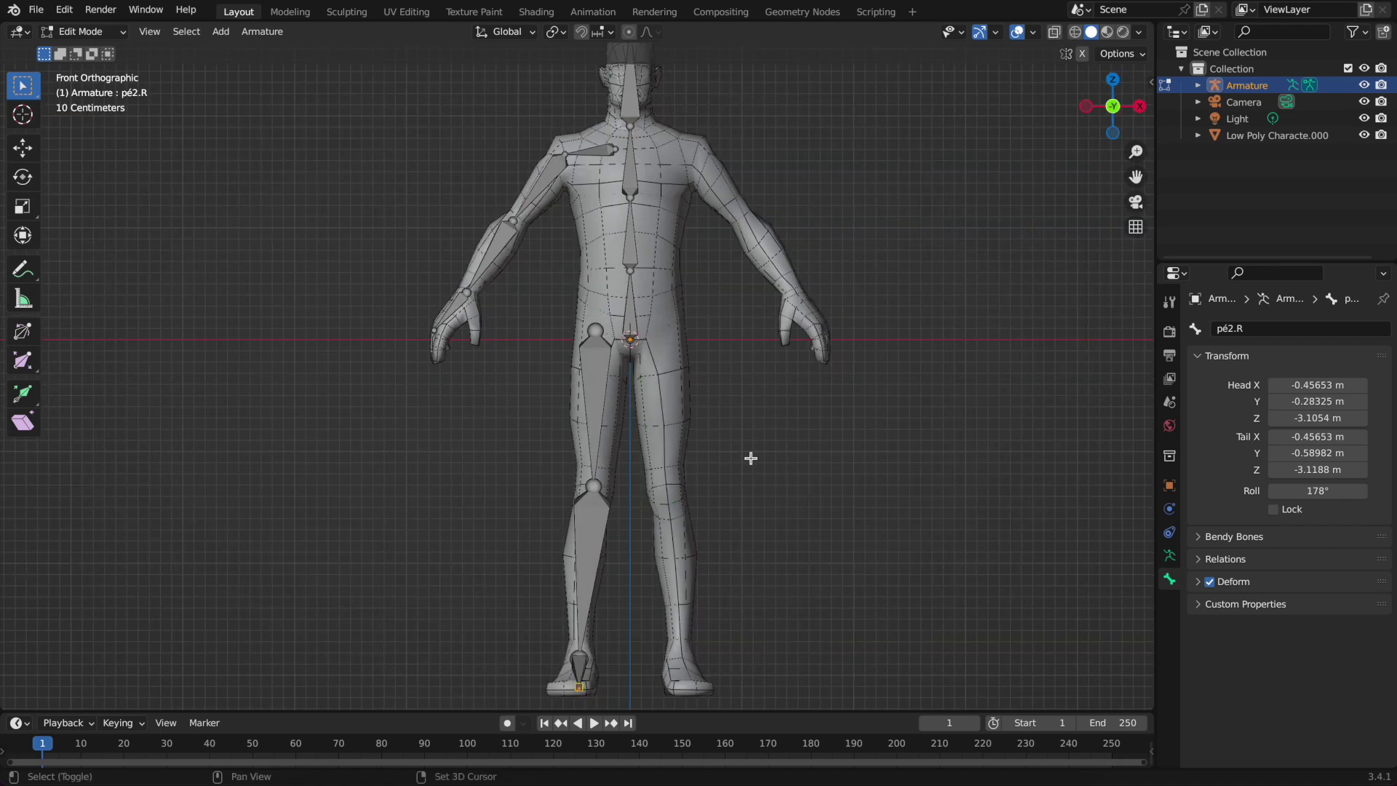
scroll(724, 407, up, 4)
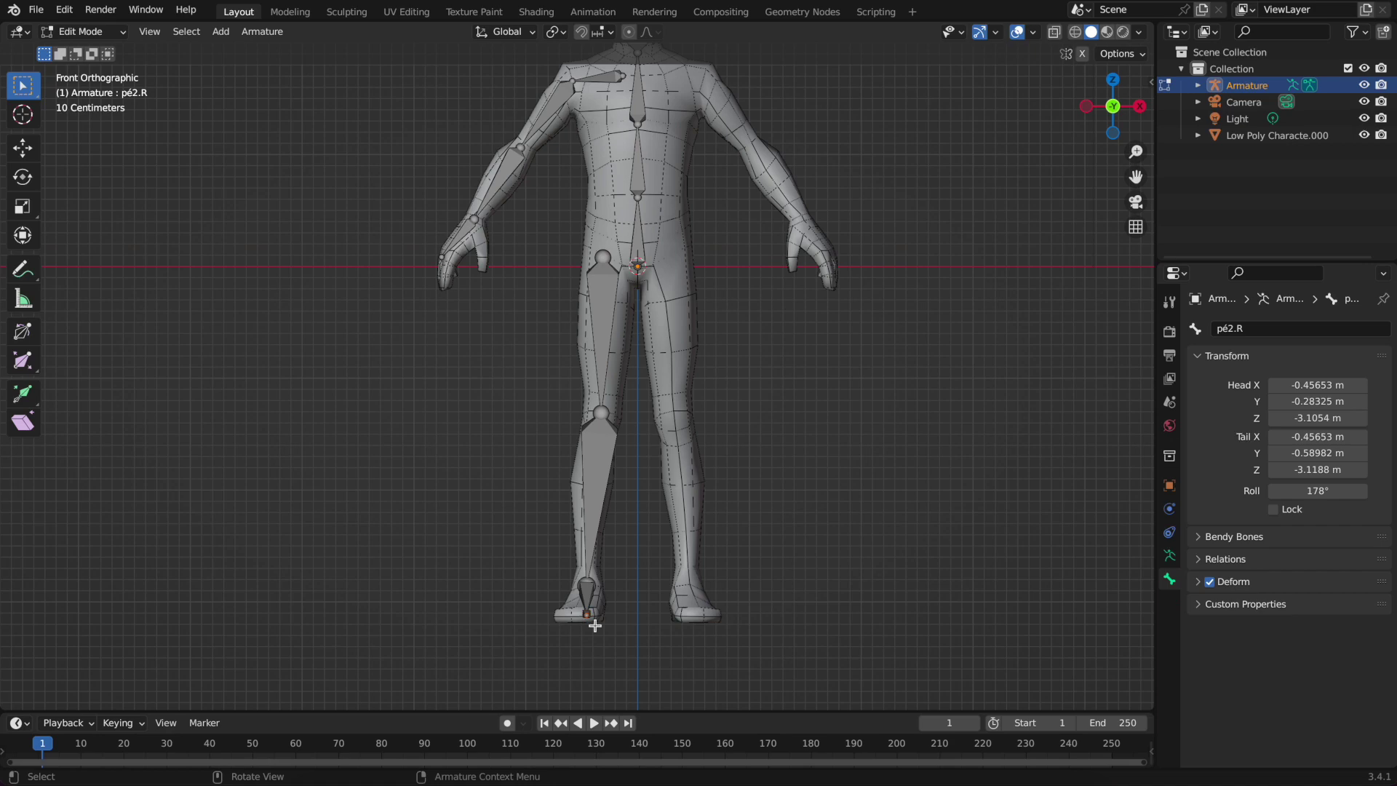
key(g)
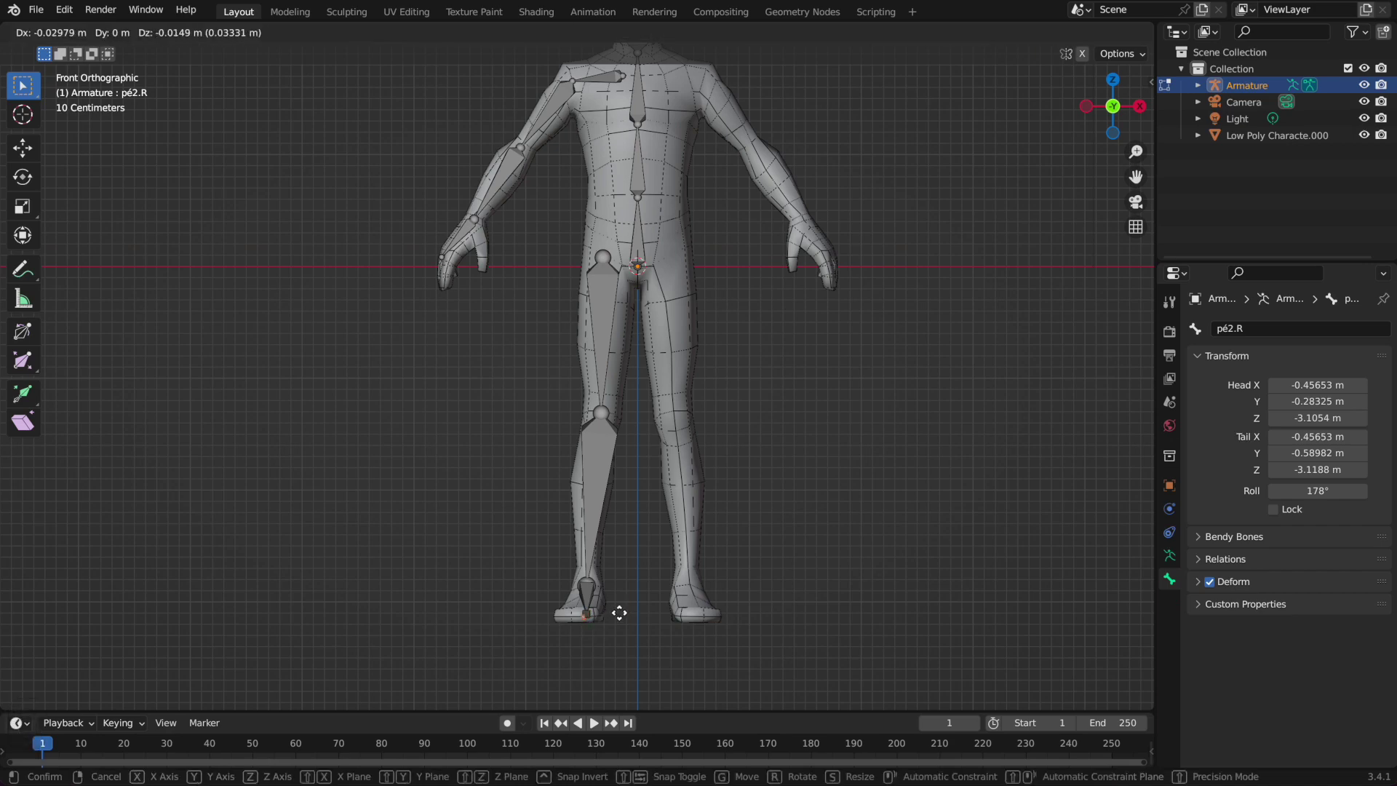
key(x)
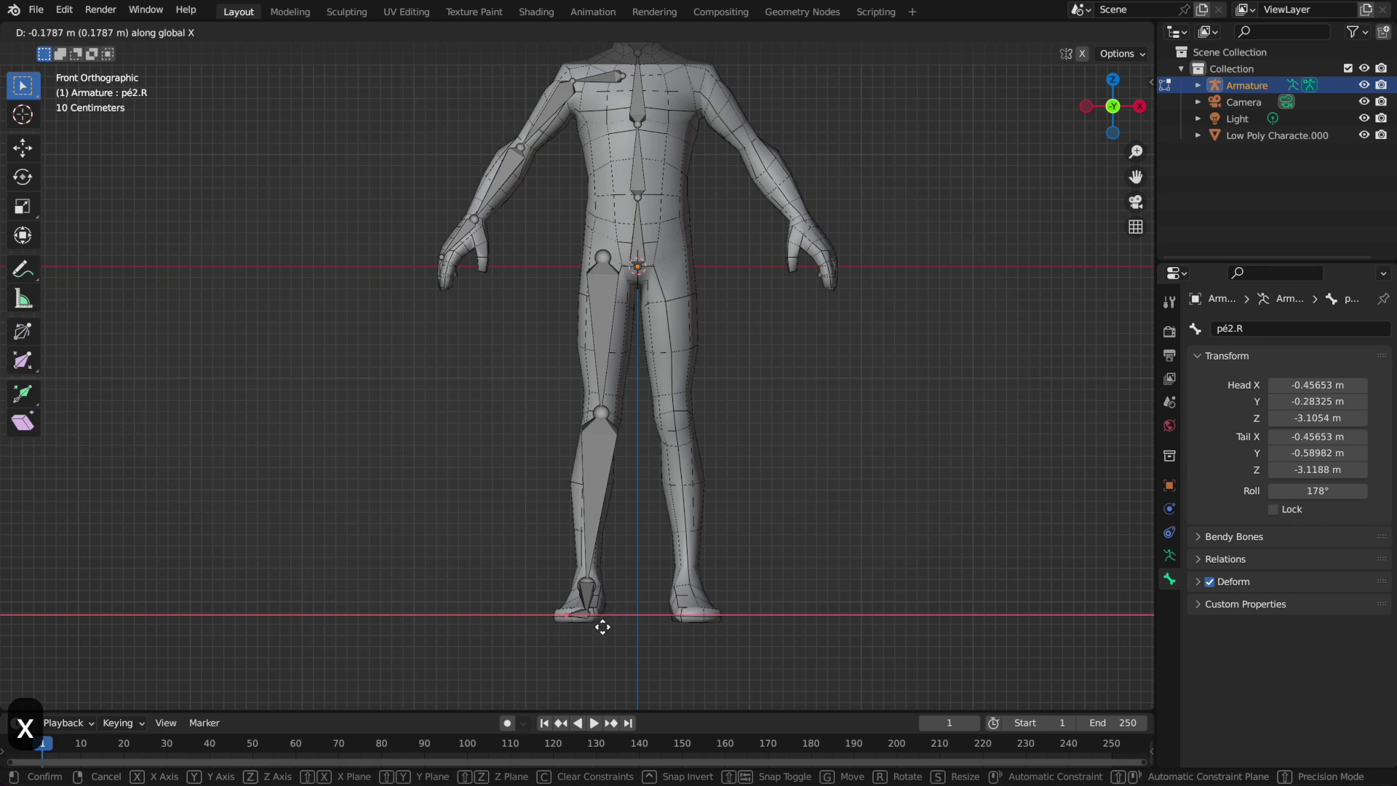
click(591, 620)
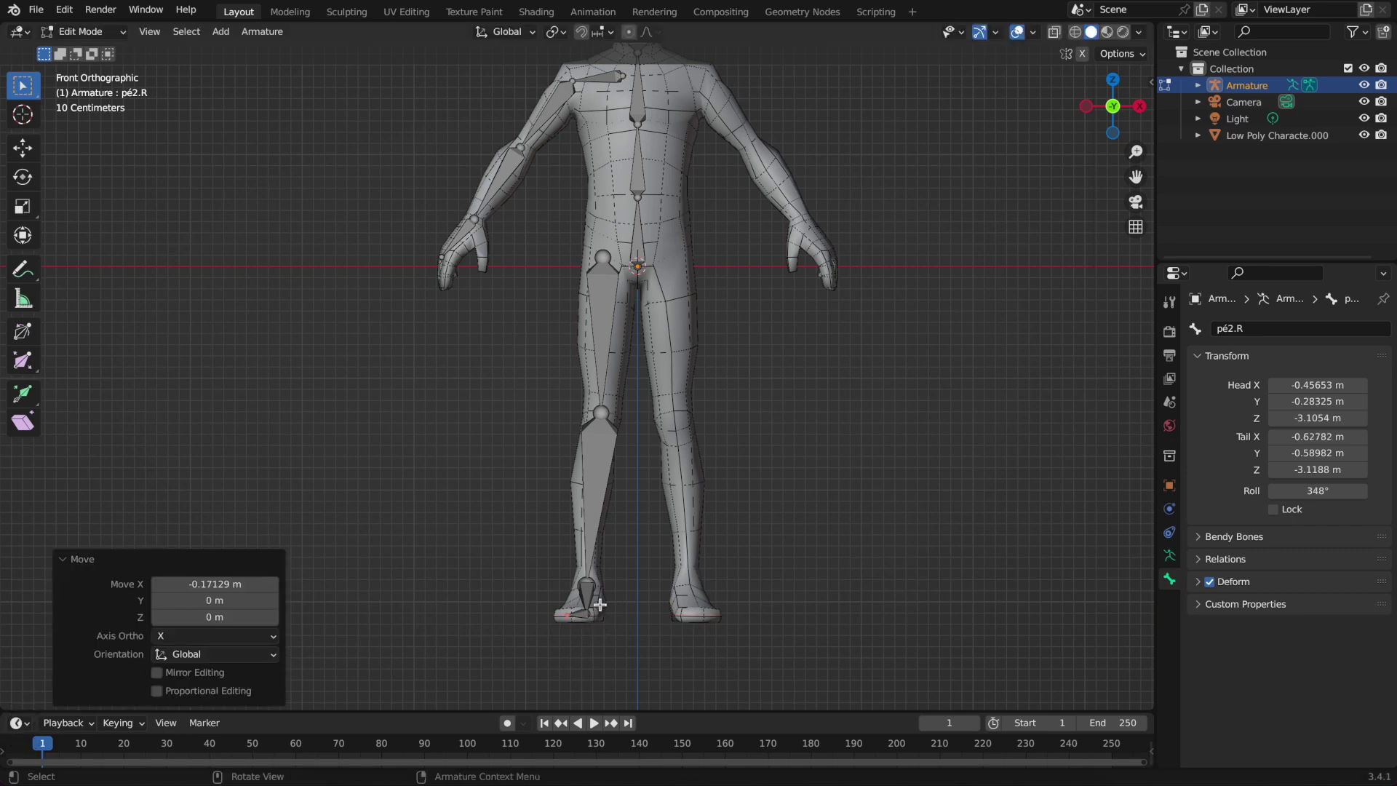
Move the joint between the two right foot bones about -0.07 m along the global X axis, and select the toe bone's tip
middle_drag(714, 512, 718, 555)
click(610, 555)
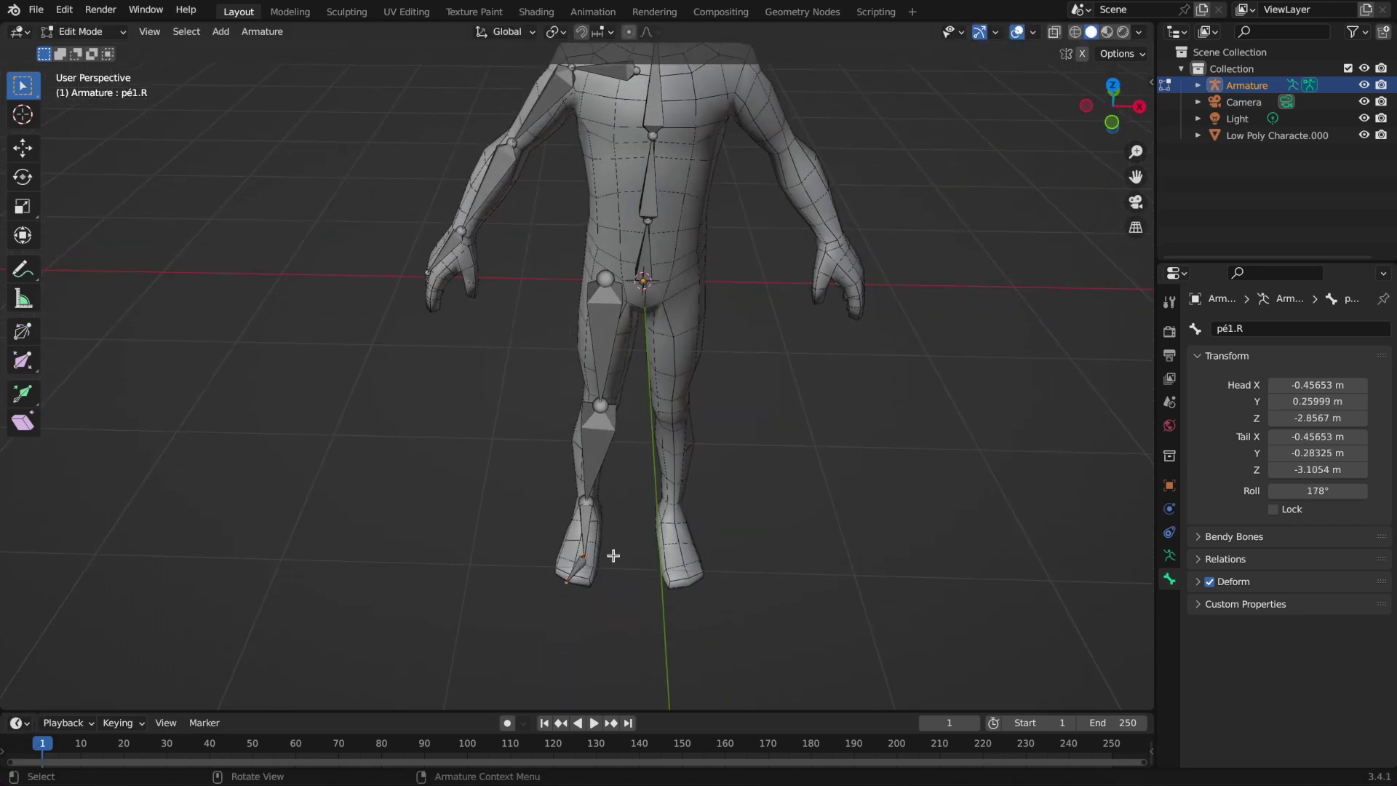
key(g)
key(x)
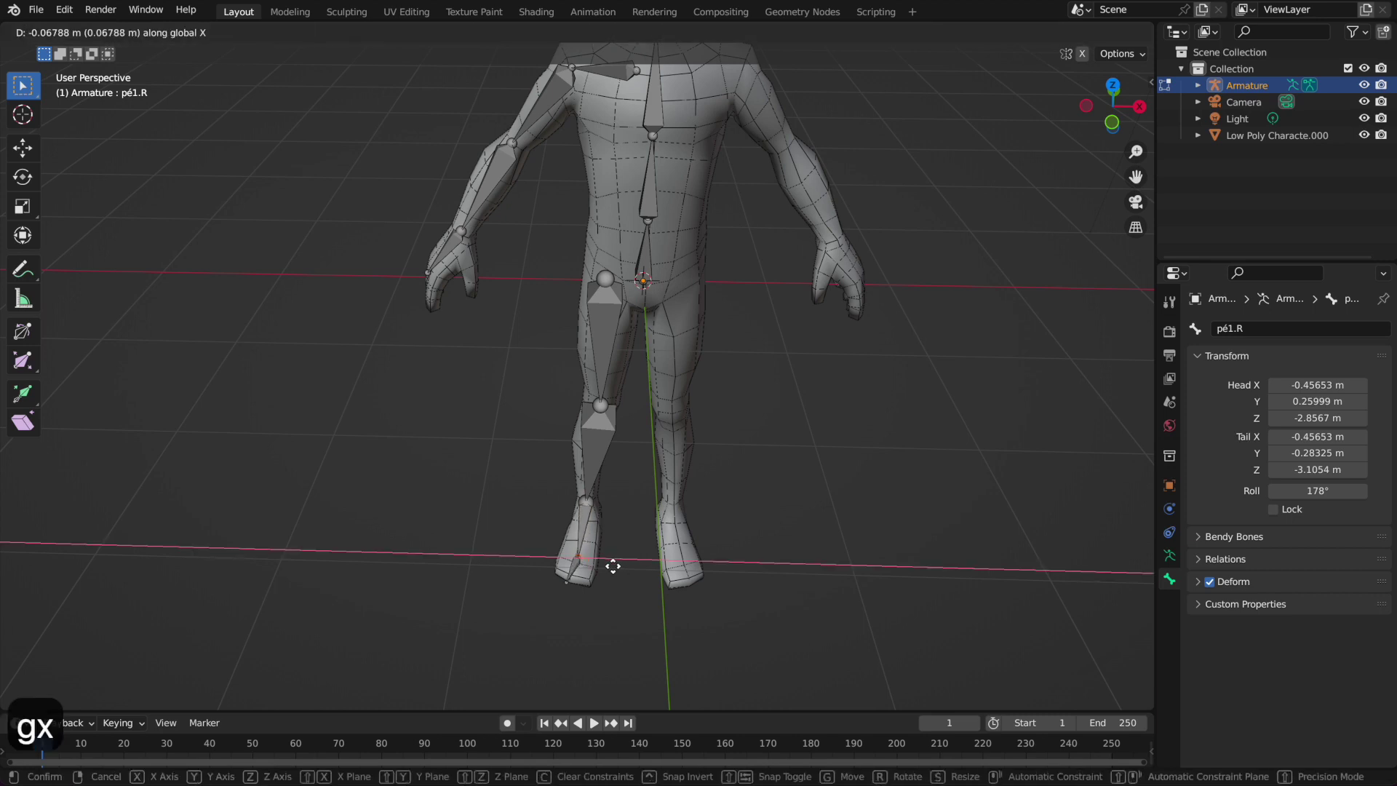
click(575, 588)
click(575, 588)
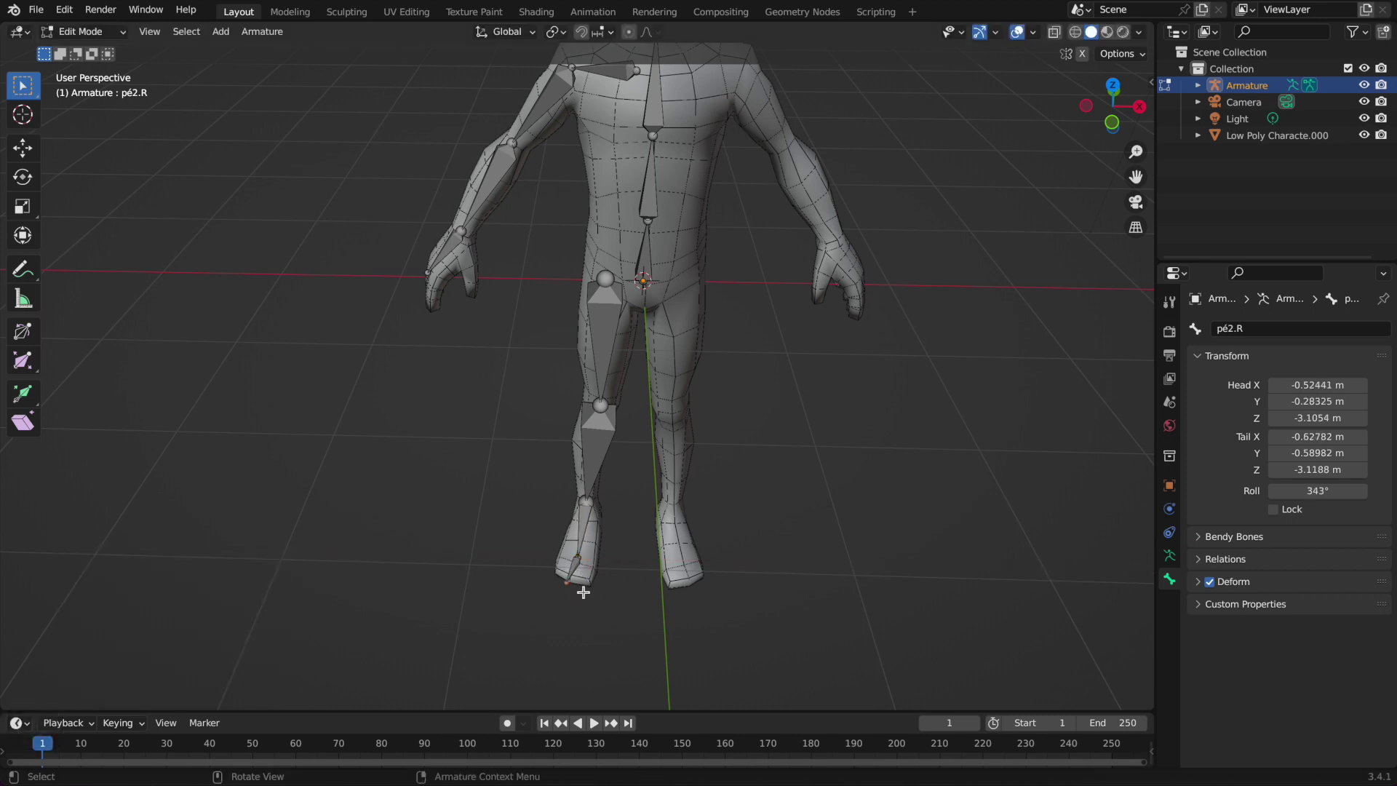
Move the tip of the right toe bone about 0.04 m along the global X axis
key(g)
key(x)
click(588, 591)
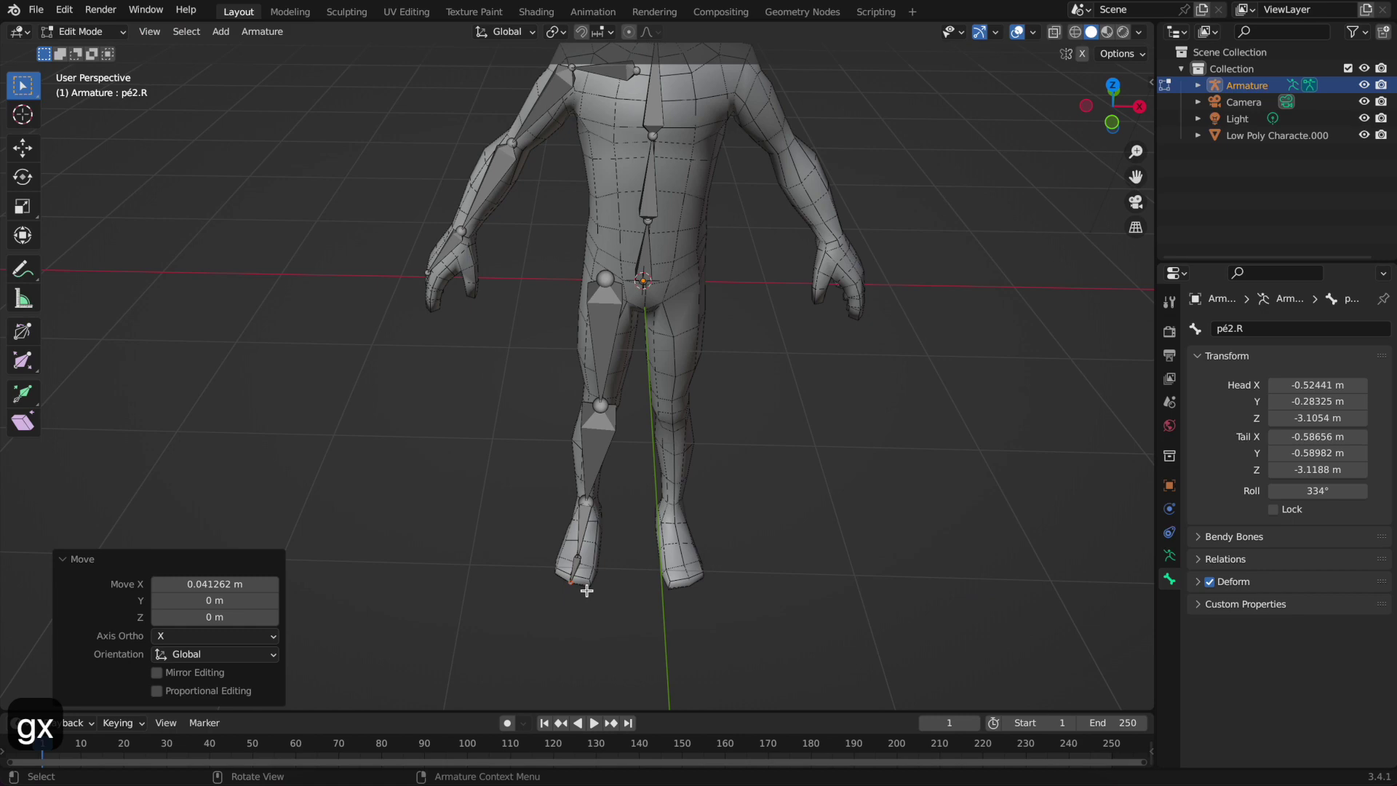
In front view, move the tip of the right hand bone about 0.07 m along X and -0.01 m along Z
middle_drag(714, 499, 477, 519)
click(1117, 109)
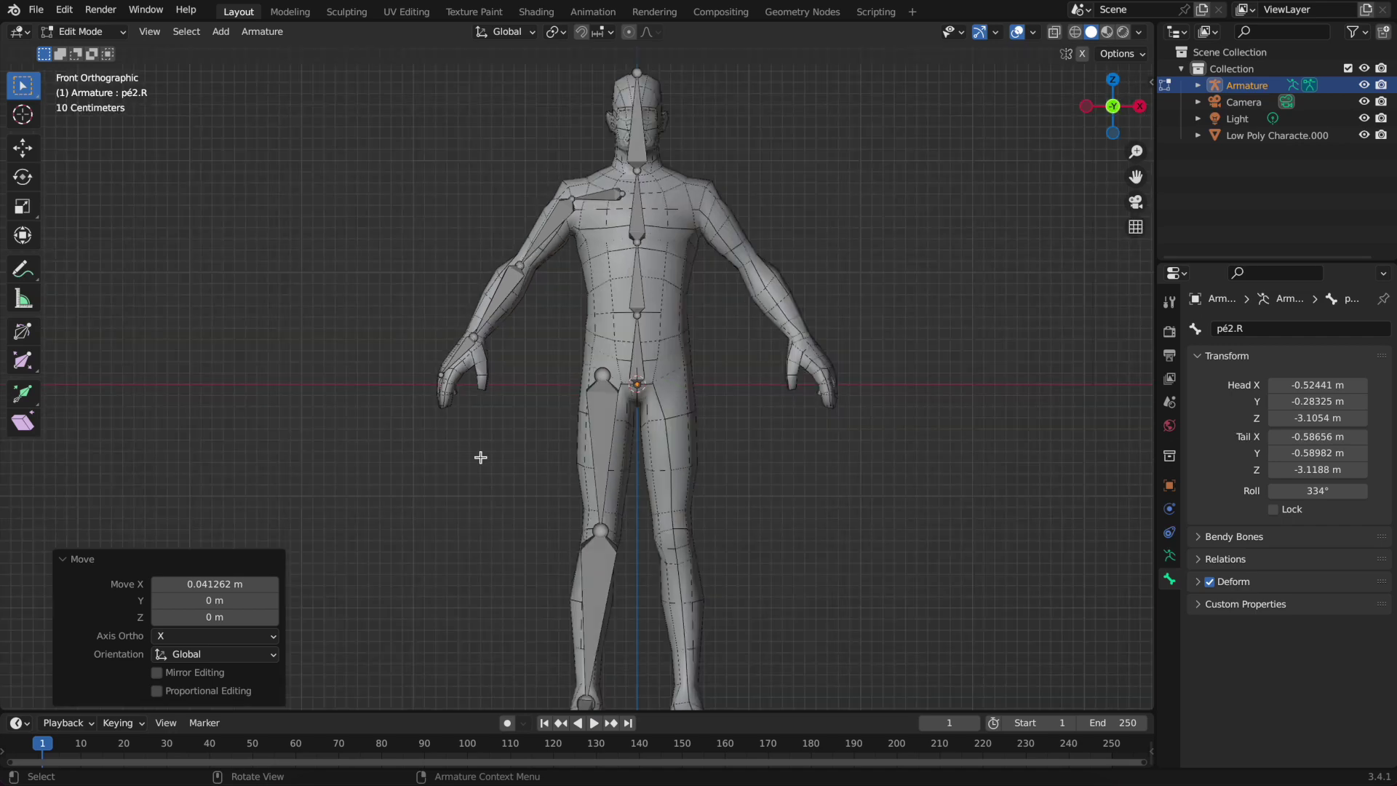
click(450, 381)
key(g)
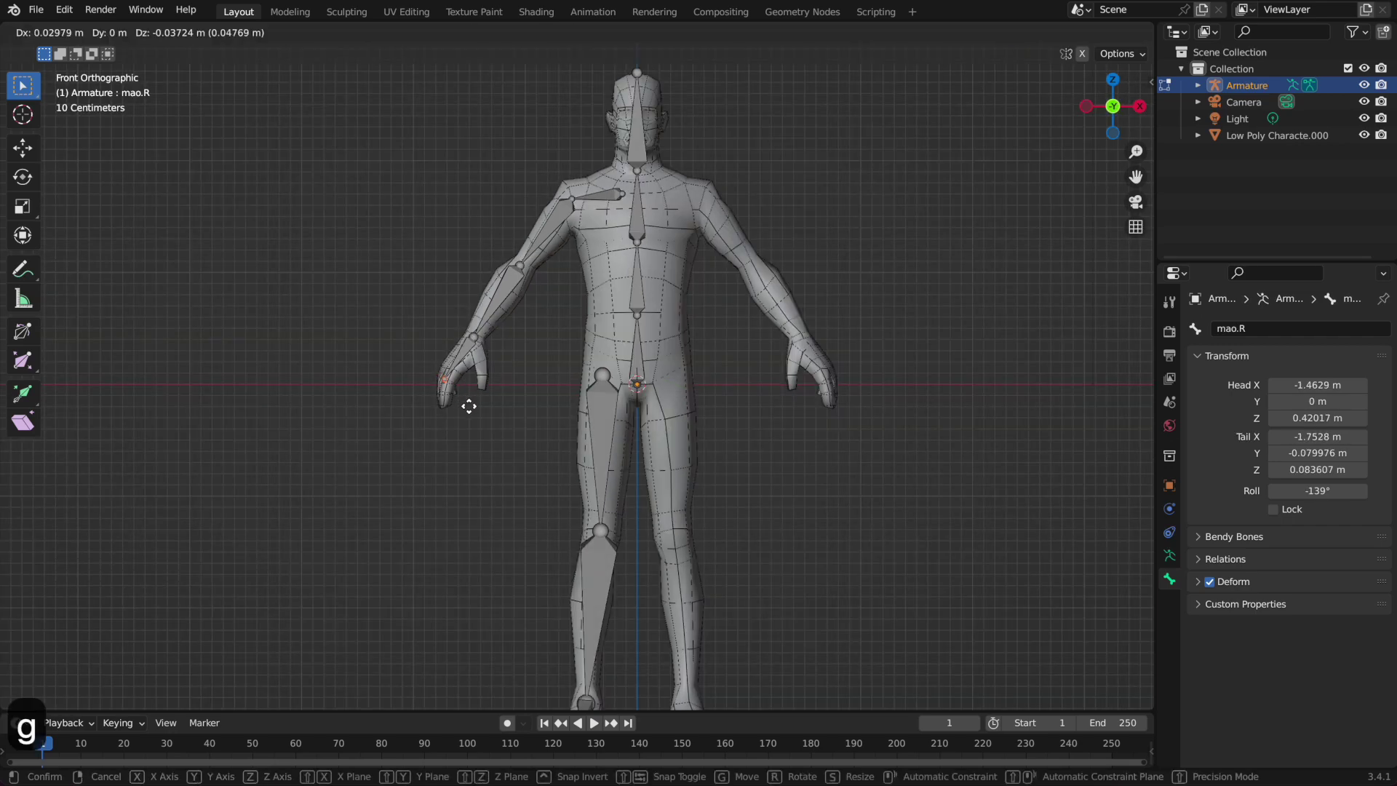
click(471, 403)
Parent the right clavicle bone cla.R to the upper spine bone c3 with Keep Offset
middle_drag(549, 456, 679, 372)
shift+middle_drag(694, 377, 771, 361)
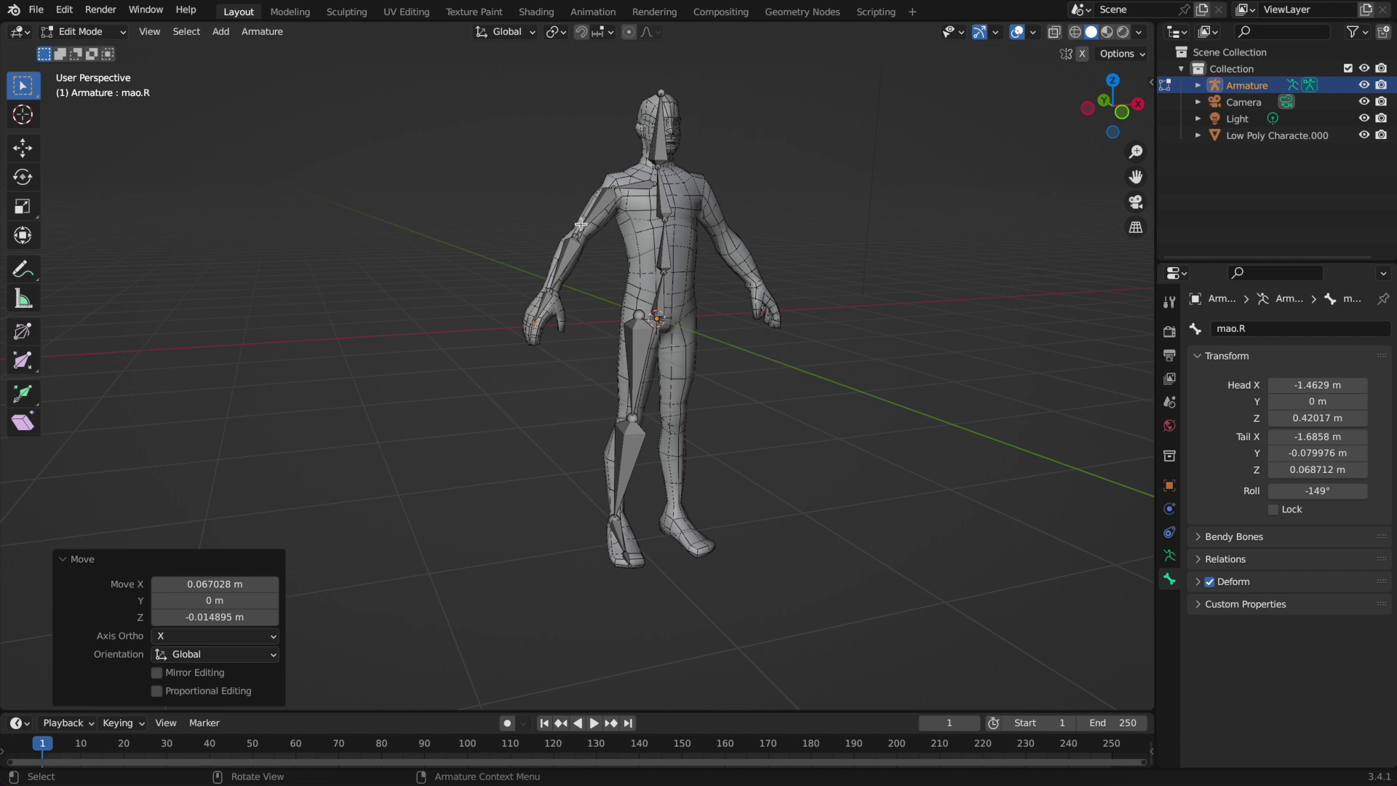
middle_drag(718, 462, 714, 434)
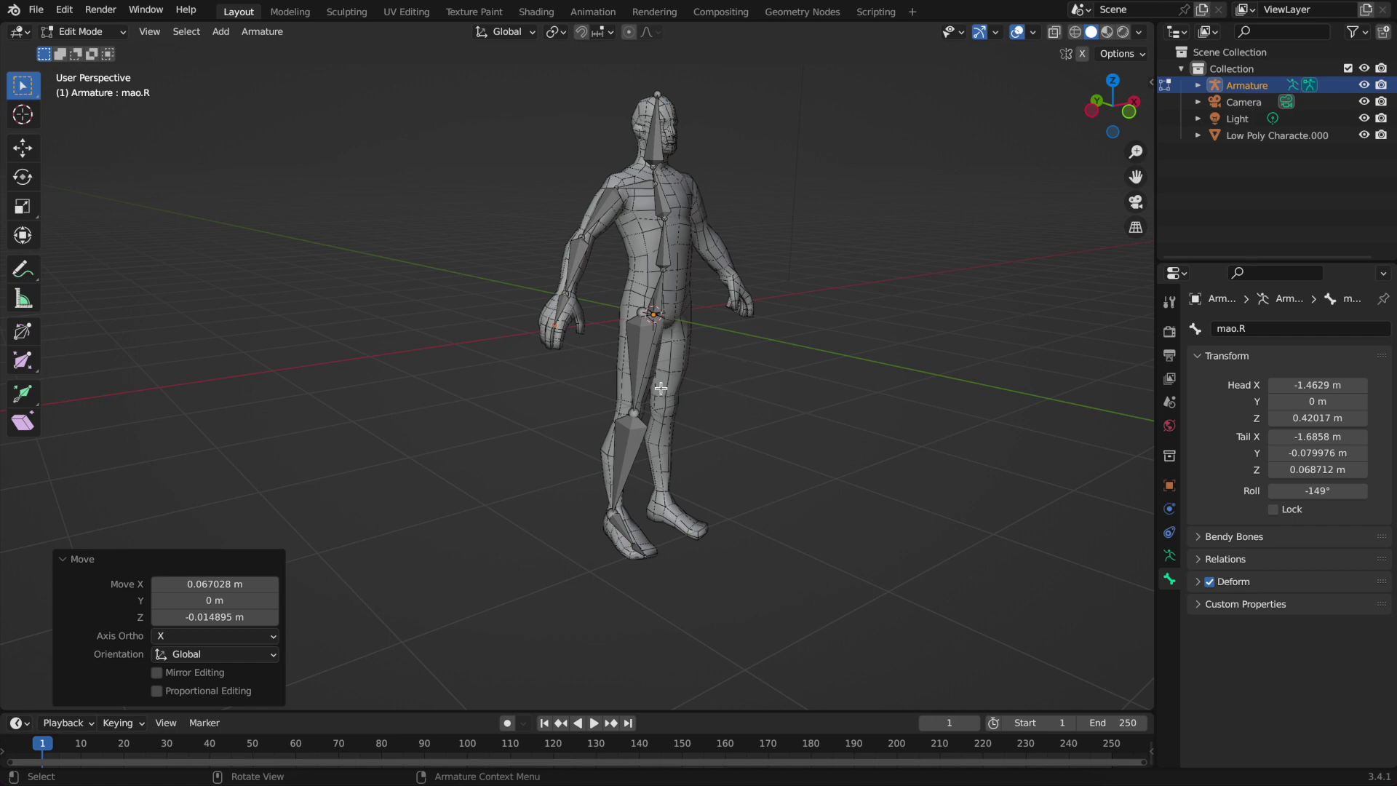
middle_drag(644, 351, 635, 286)
click(632, 199)
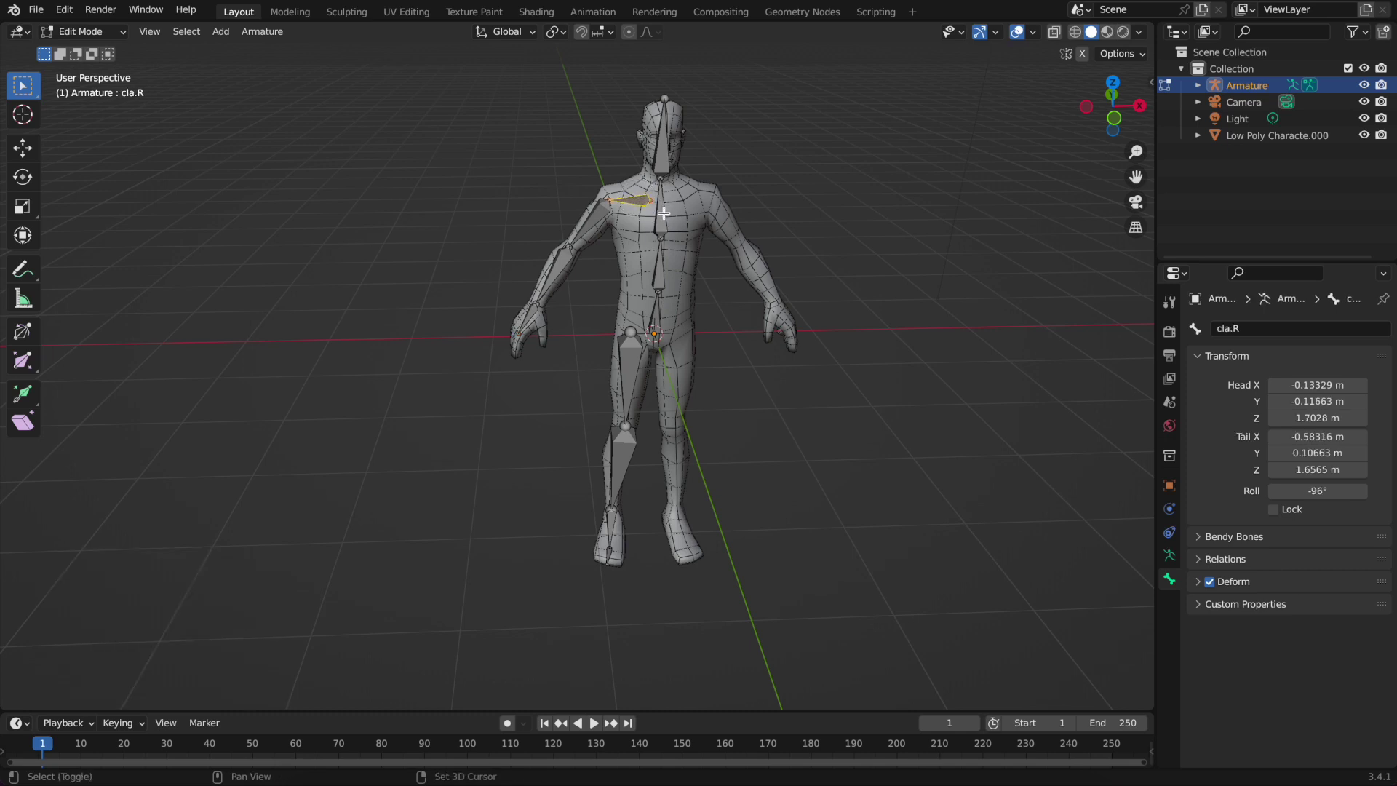
shift+click(662, 214)
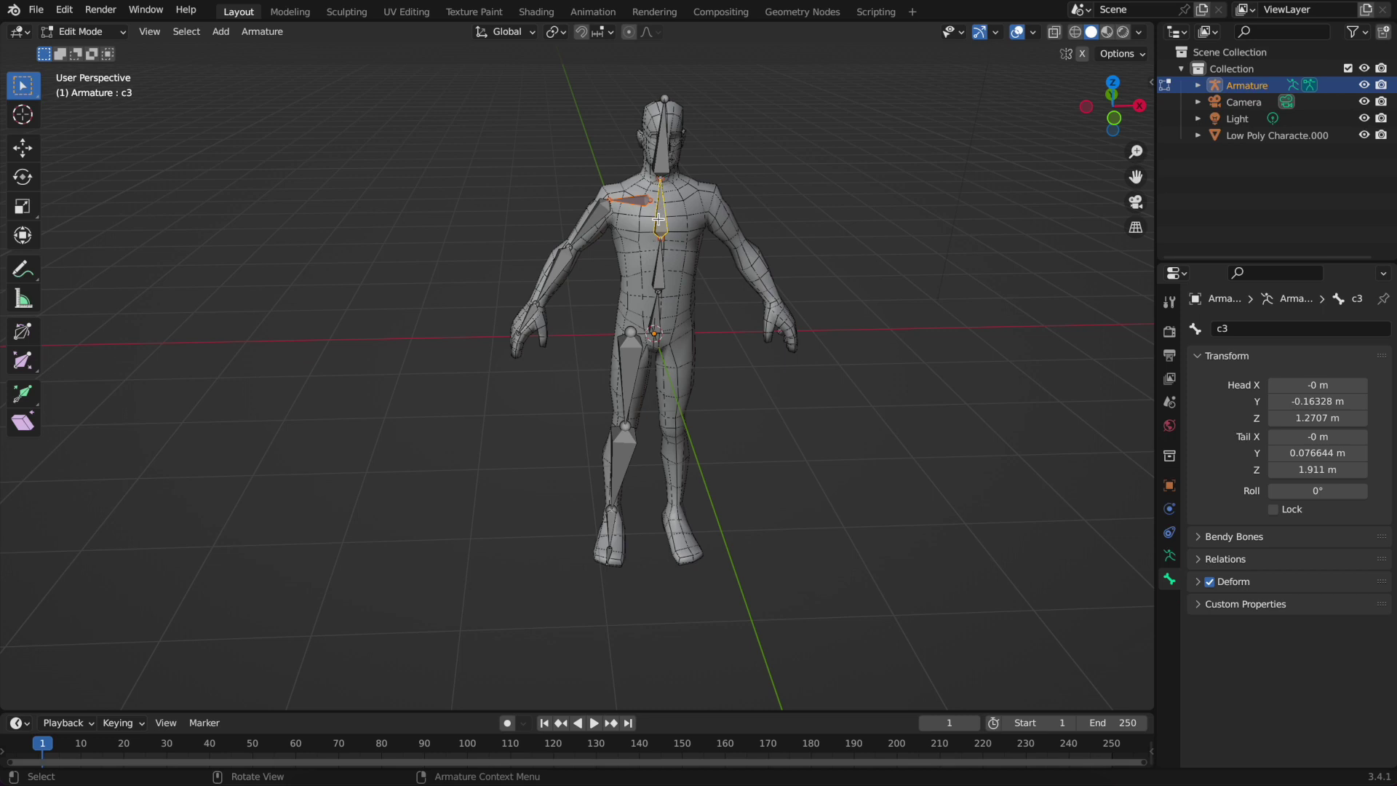
key(super+p)
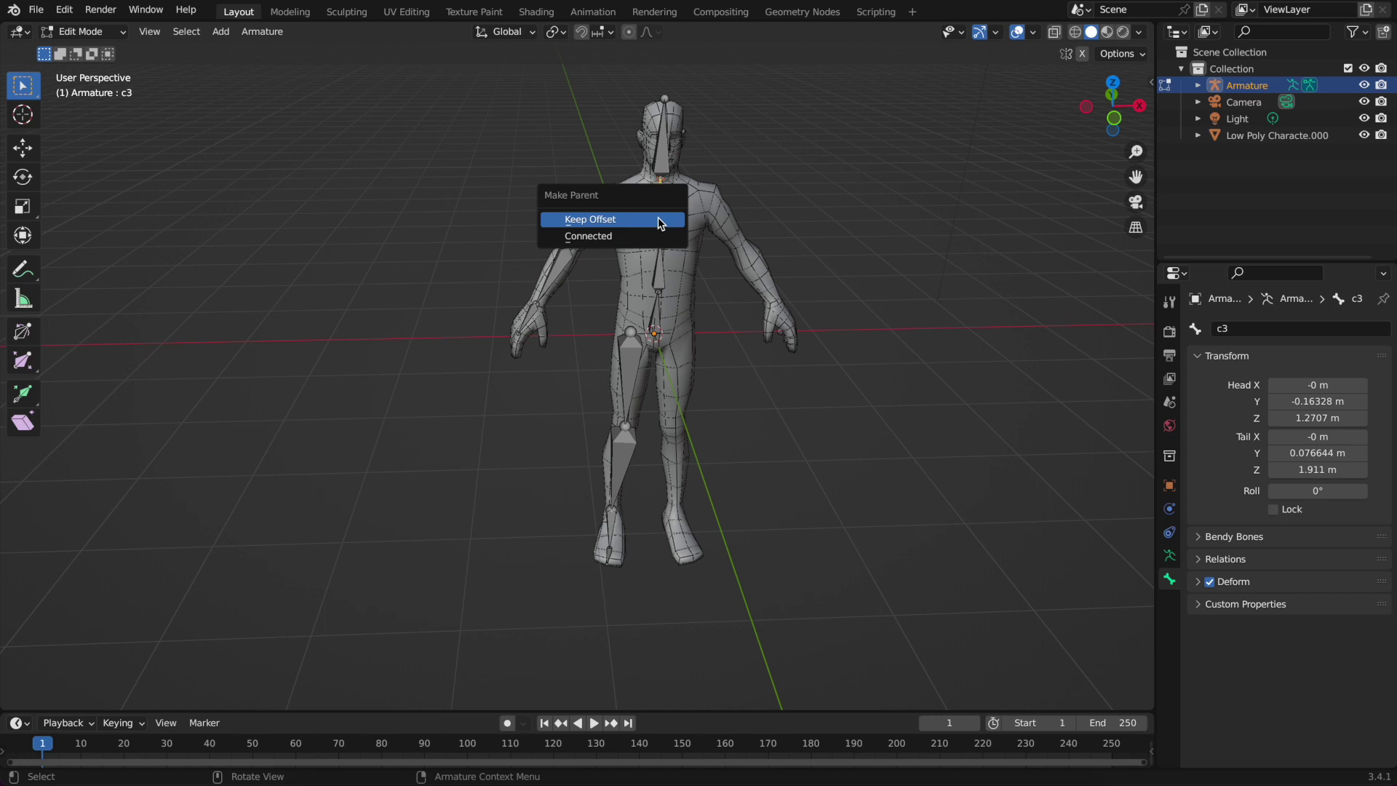
click(657, 216)
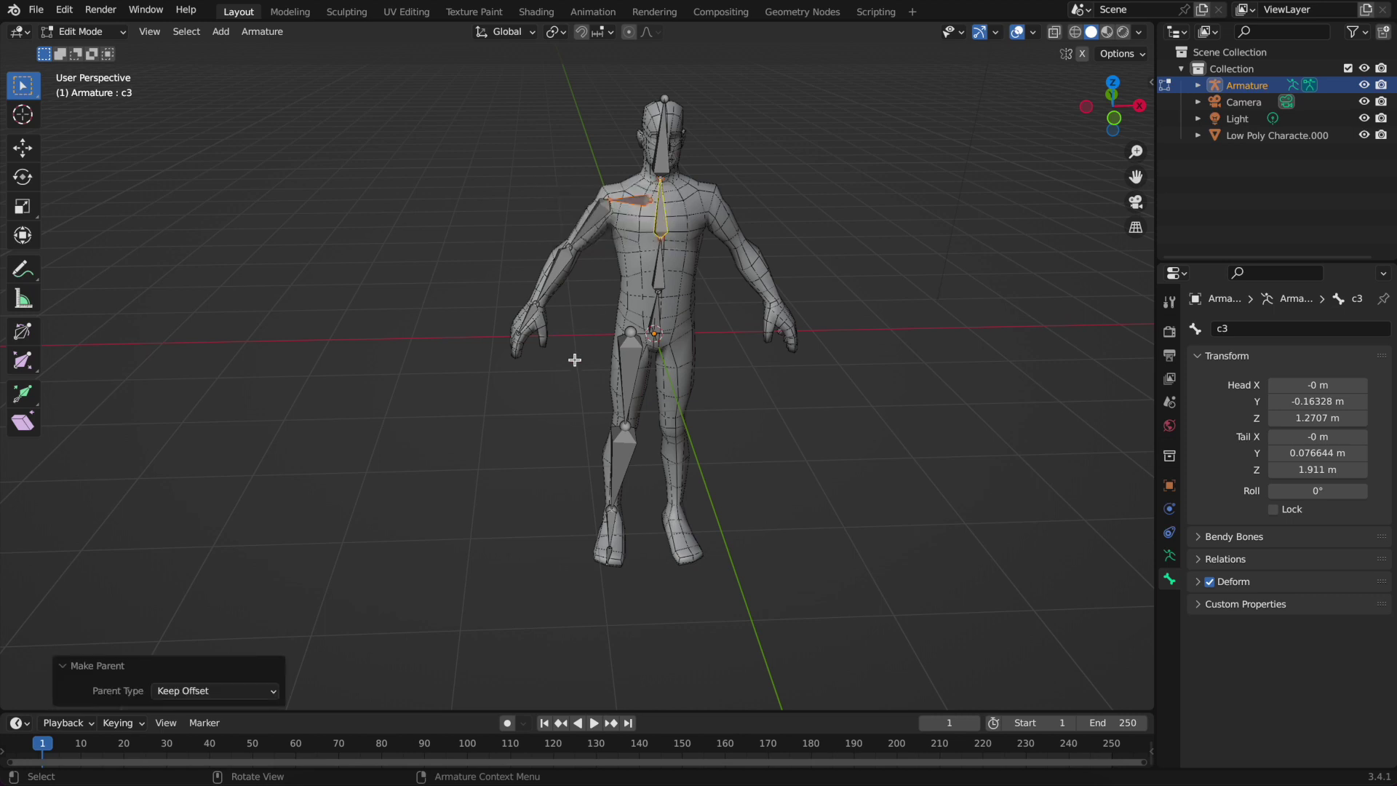
Parent the right thigh bone to the lowest spine bone c1 with Keep Offset
click(622, 378)
shift+click(660, 311)
key(super+p)
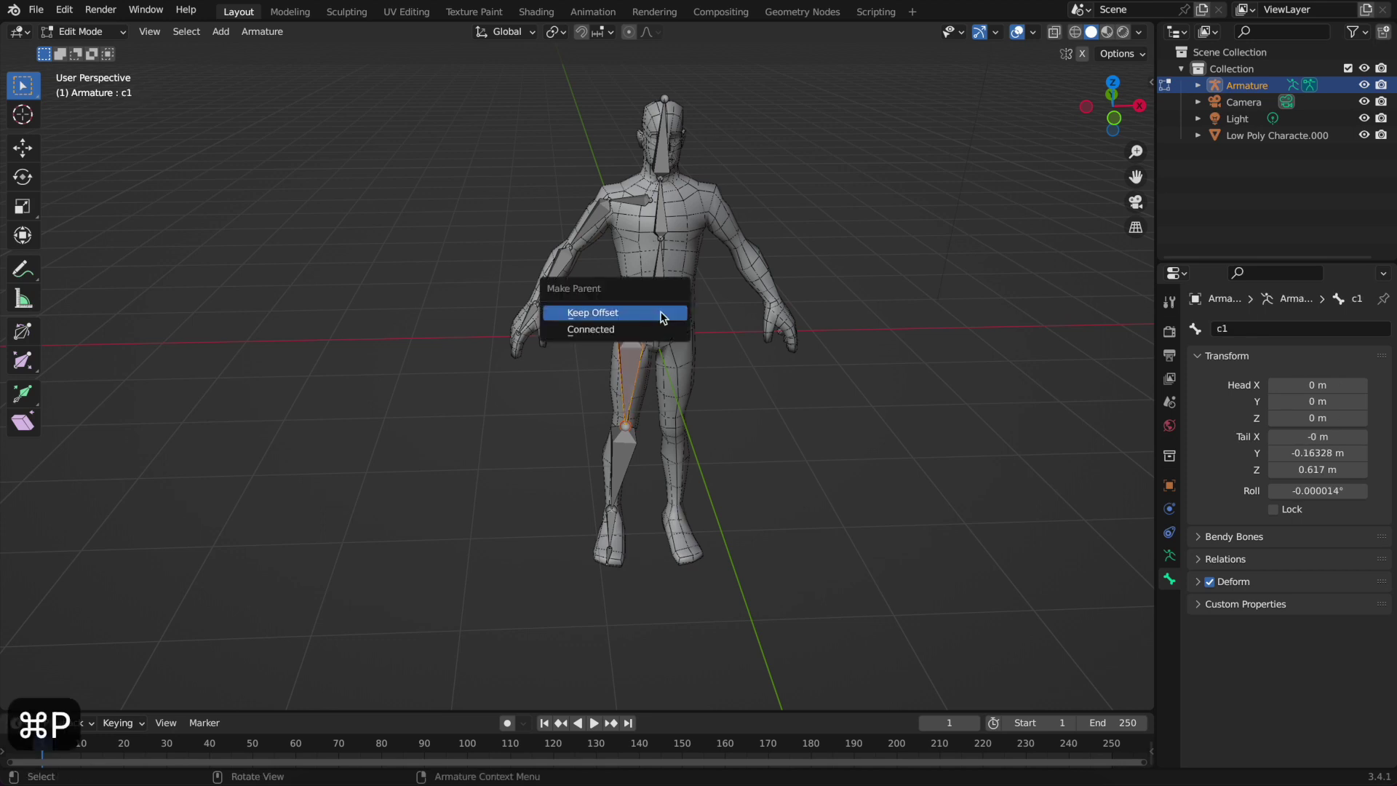
key(Return)
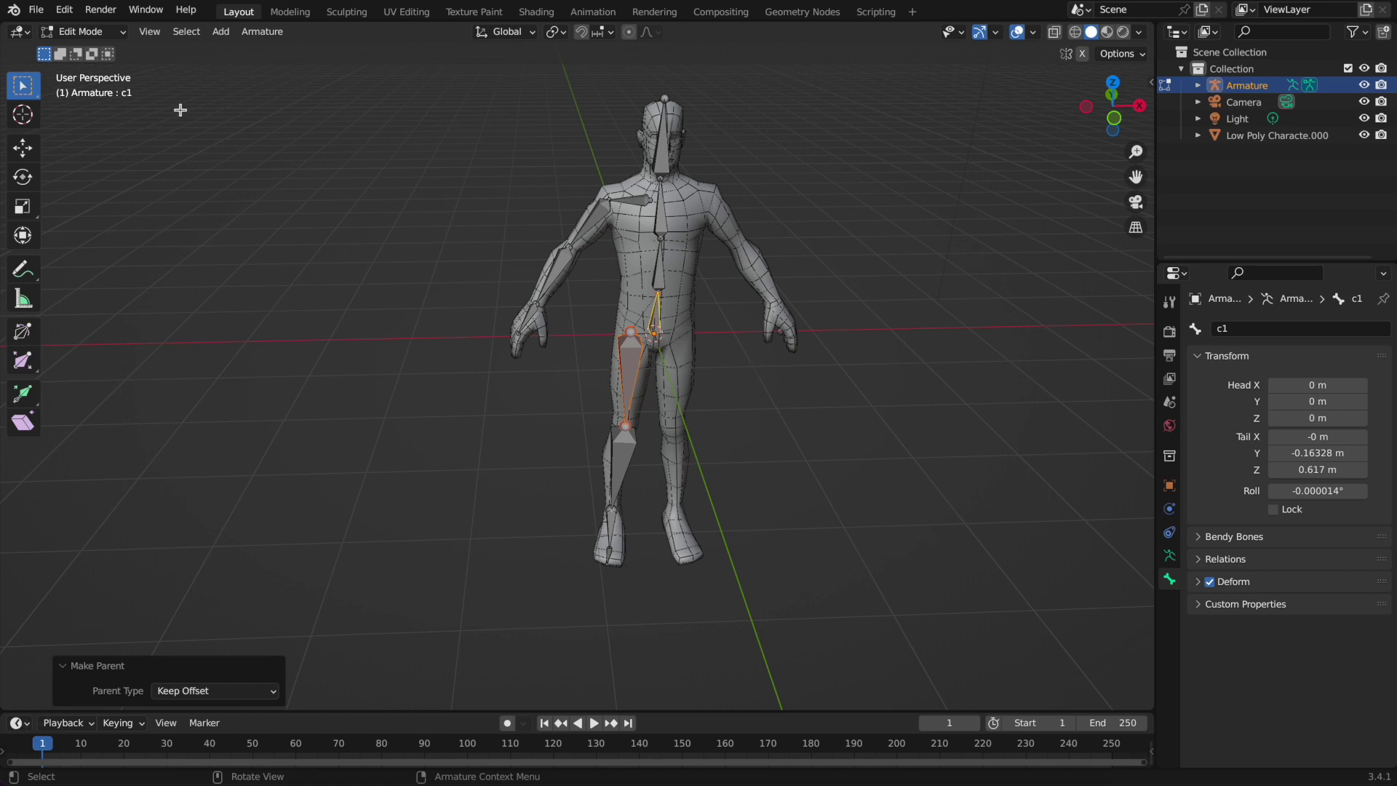
In Pose Mode, test the bone hierarchy by moving the c1 bone, and cancel the move
click(116, 31)
click(91, 88)
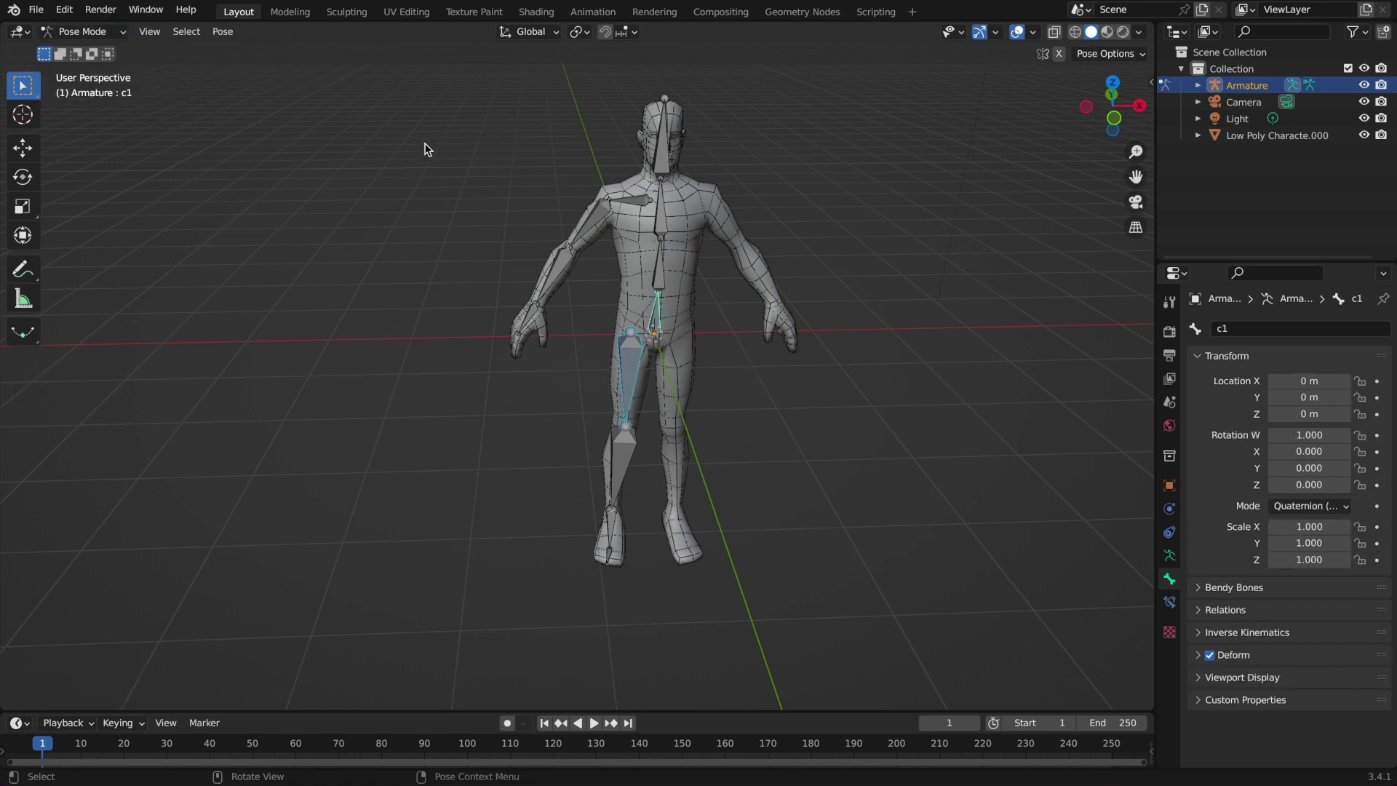
click(657, 313)
key(g)
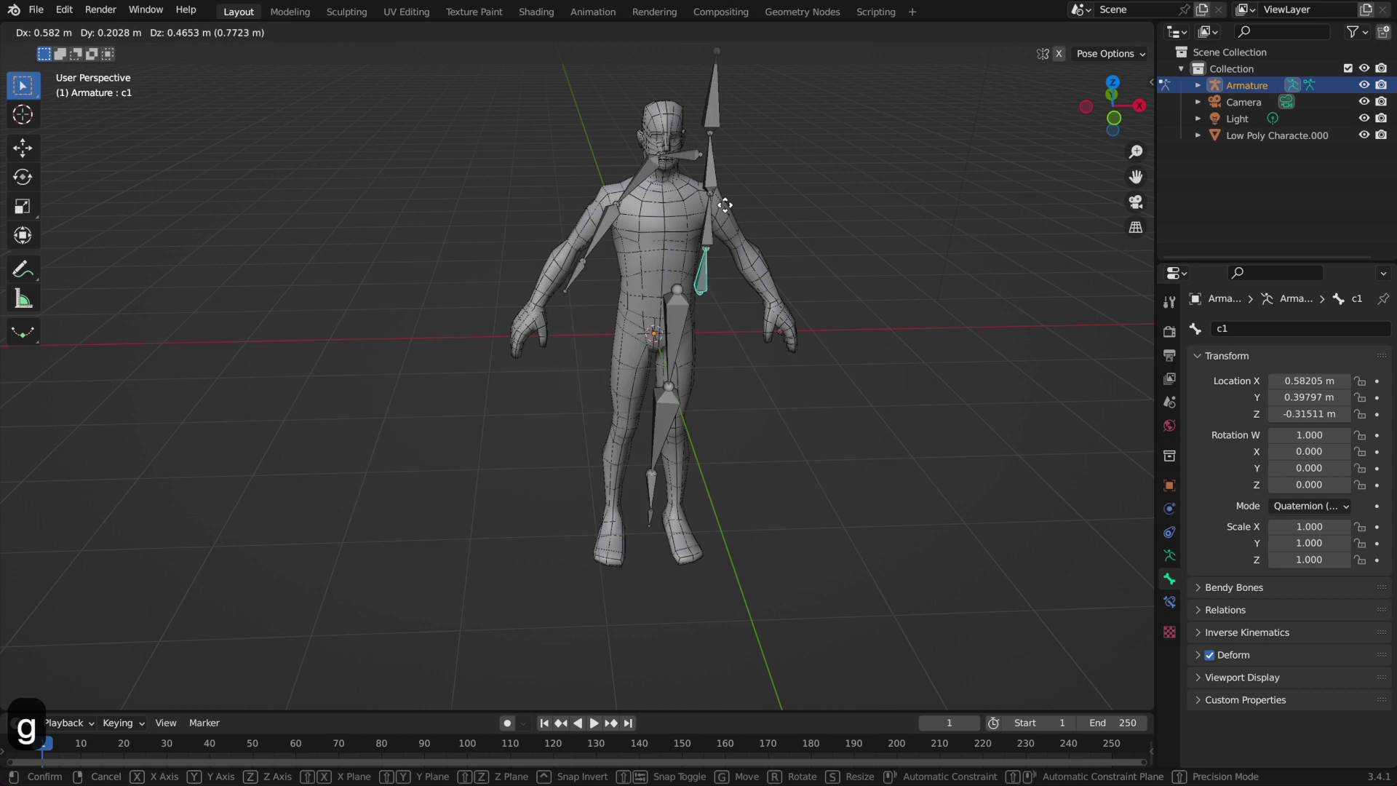
key(Escape)
Test moving the clavicle bone cla.R and rotating c3, cancel both transforms, and return to Edit Mode
click(632, 198)
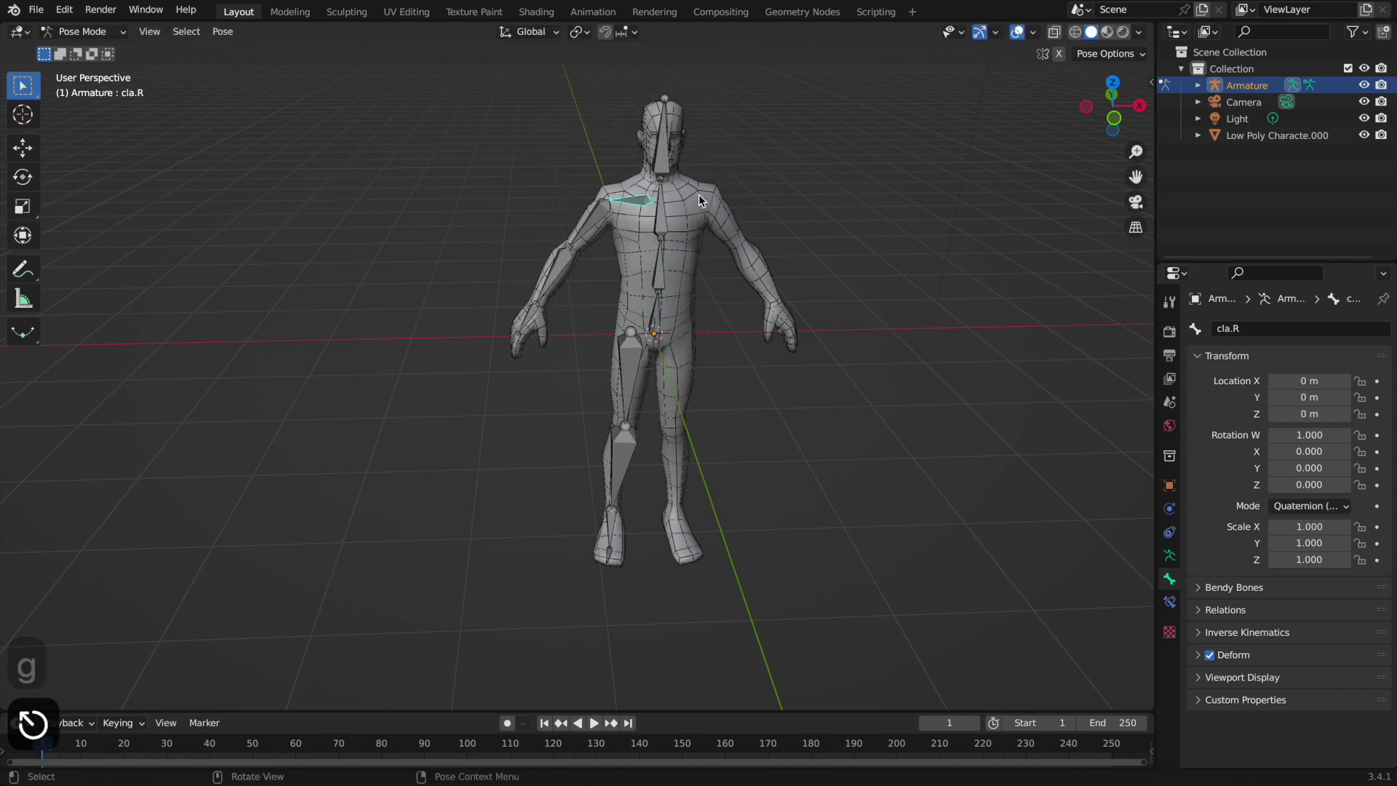
key(g)
key(Escape)
click(670, 221)
key(r)
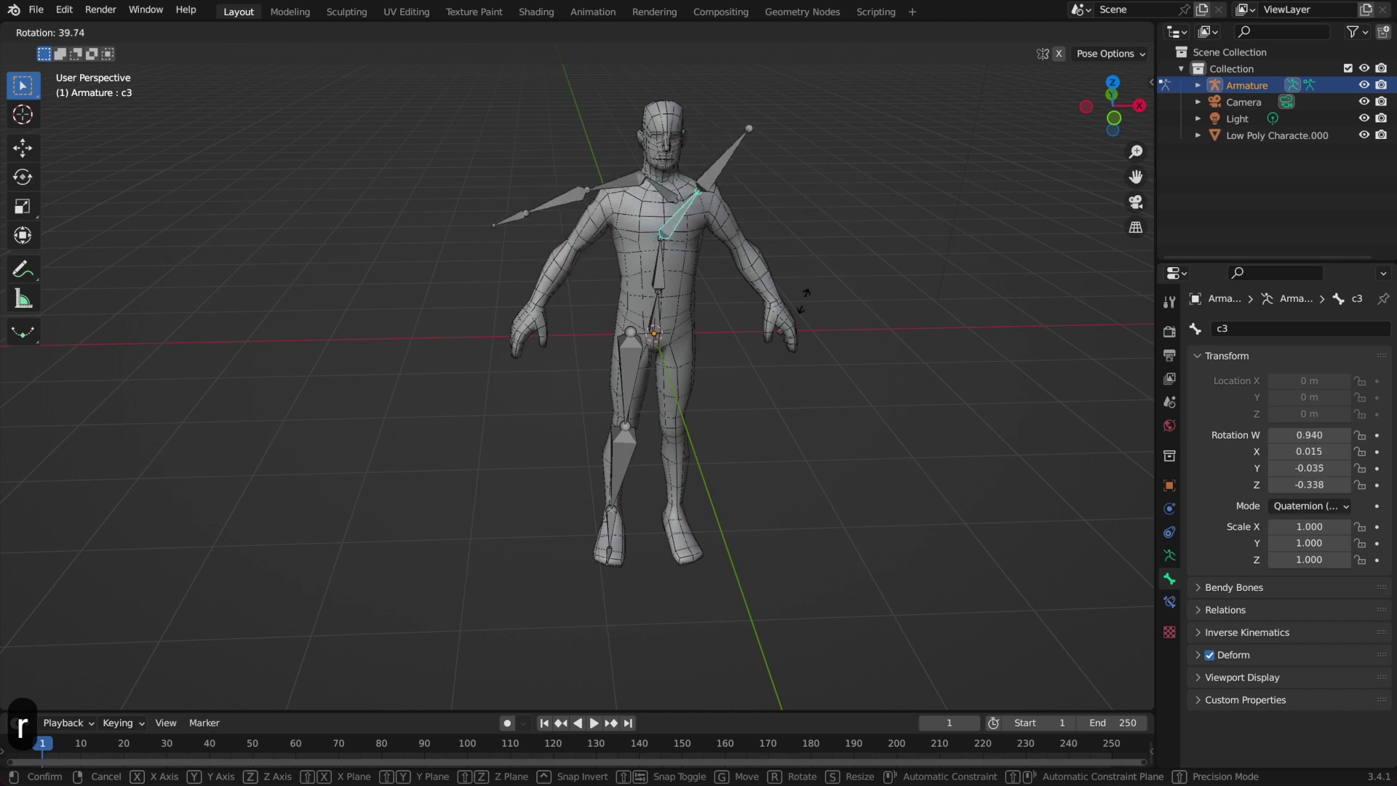
key(Escape)
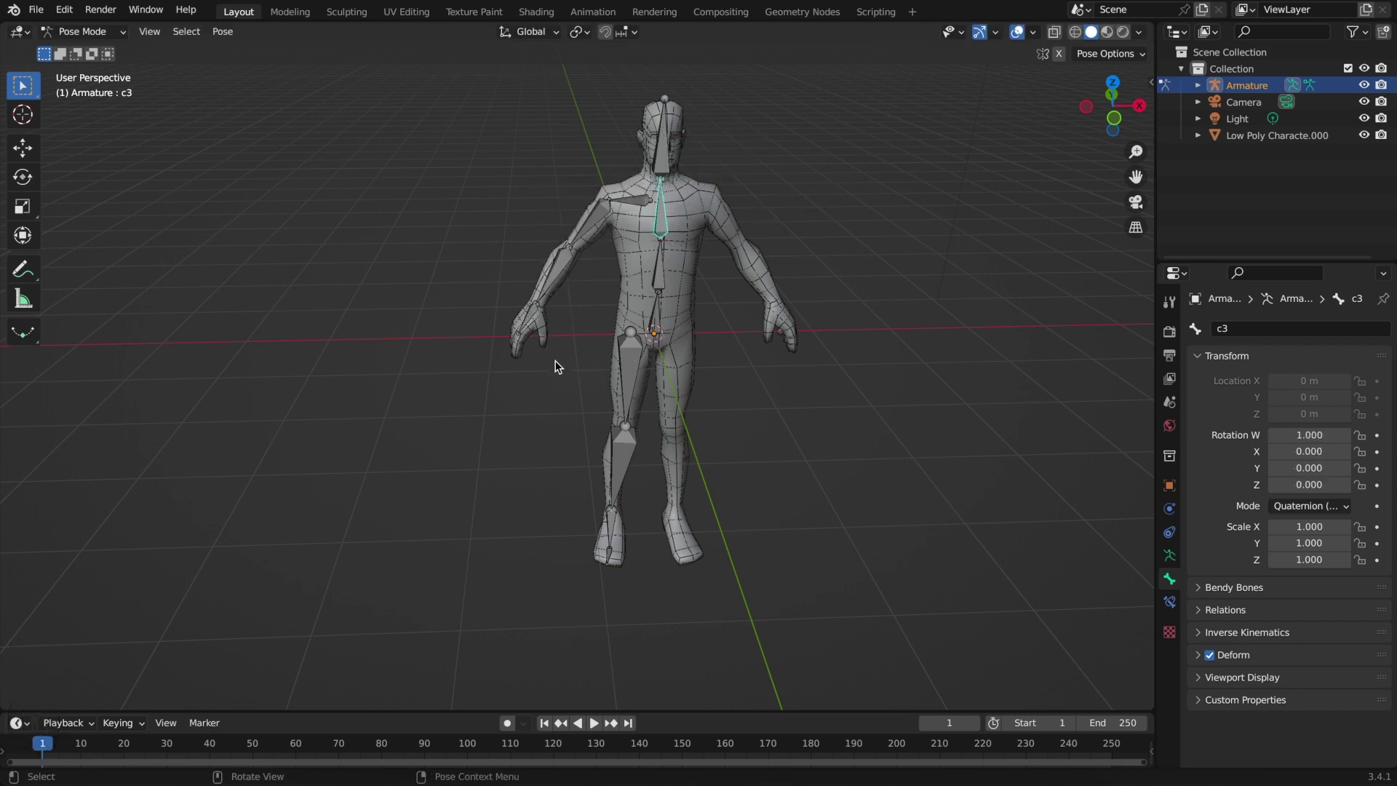
click(102, 32)
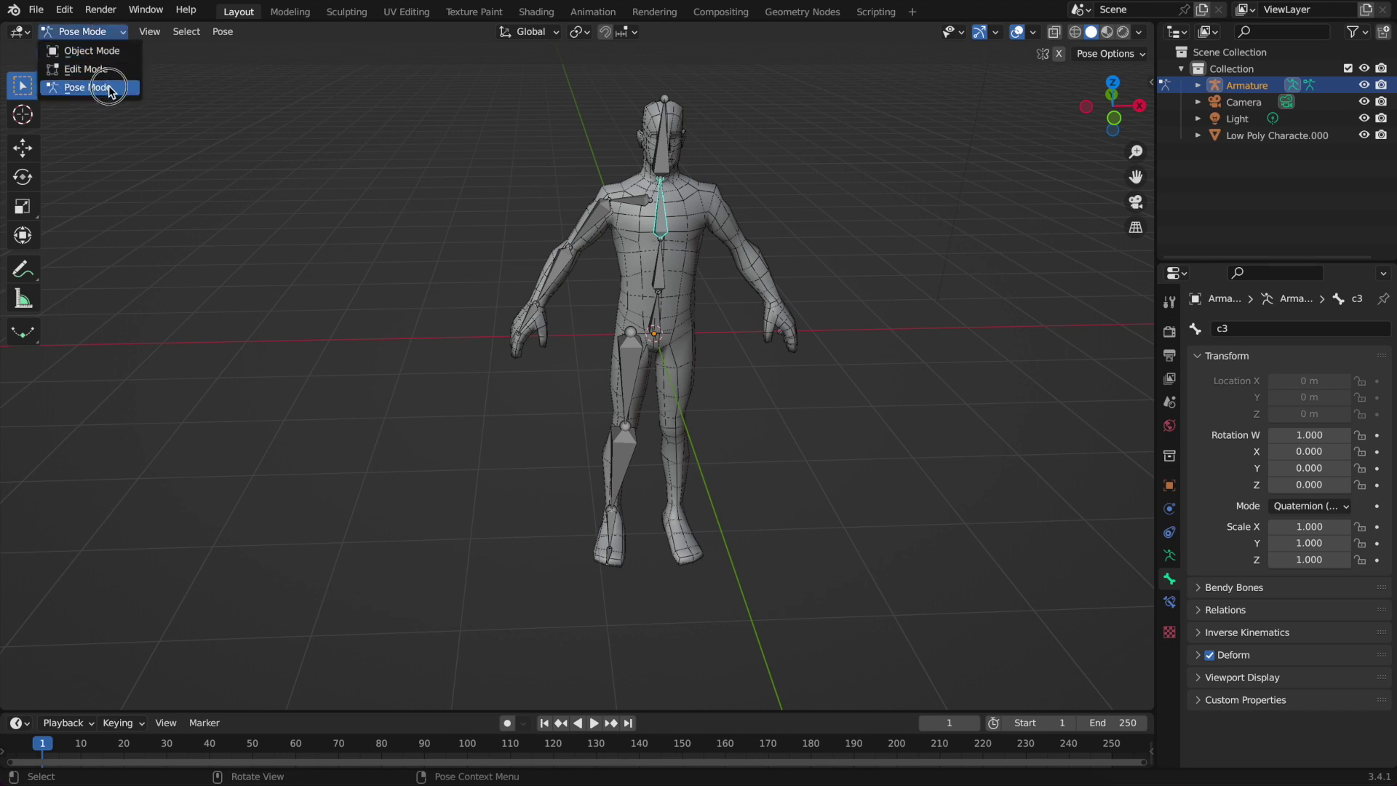
click(102, 69)
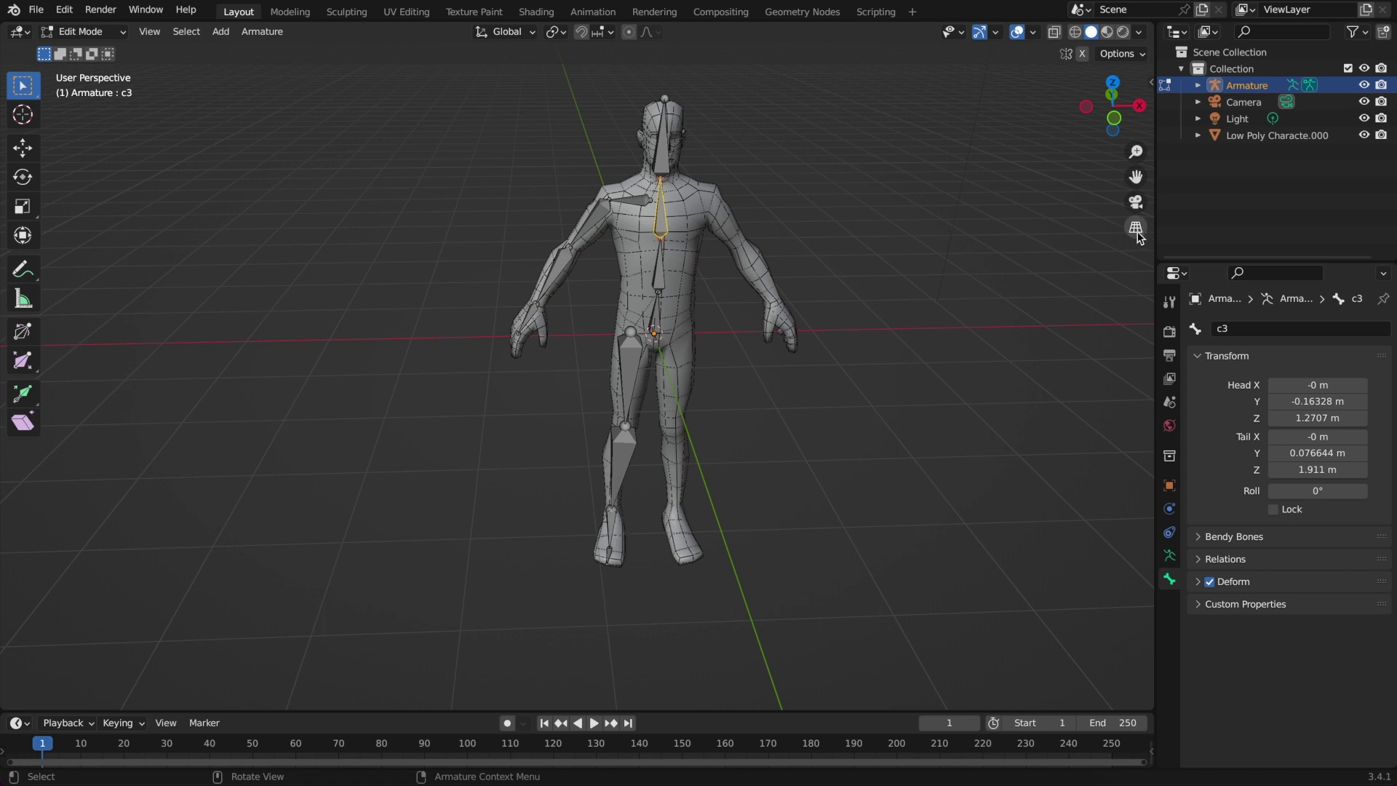
Display the character in wireframe shading from the left orthographic view
middle_drag(593, 501, 727, 437)
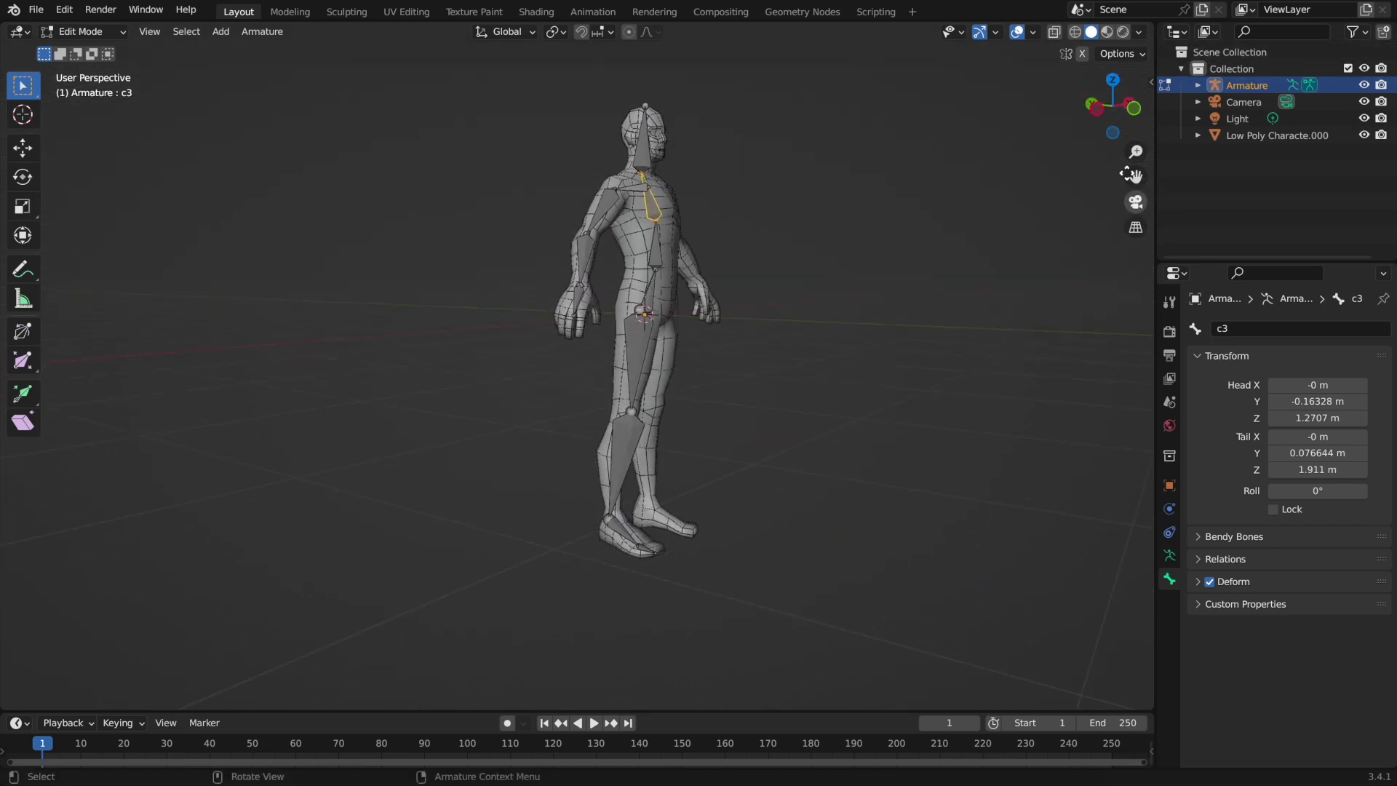
click(1100, 114)
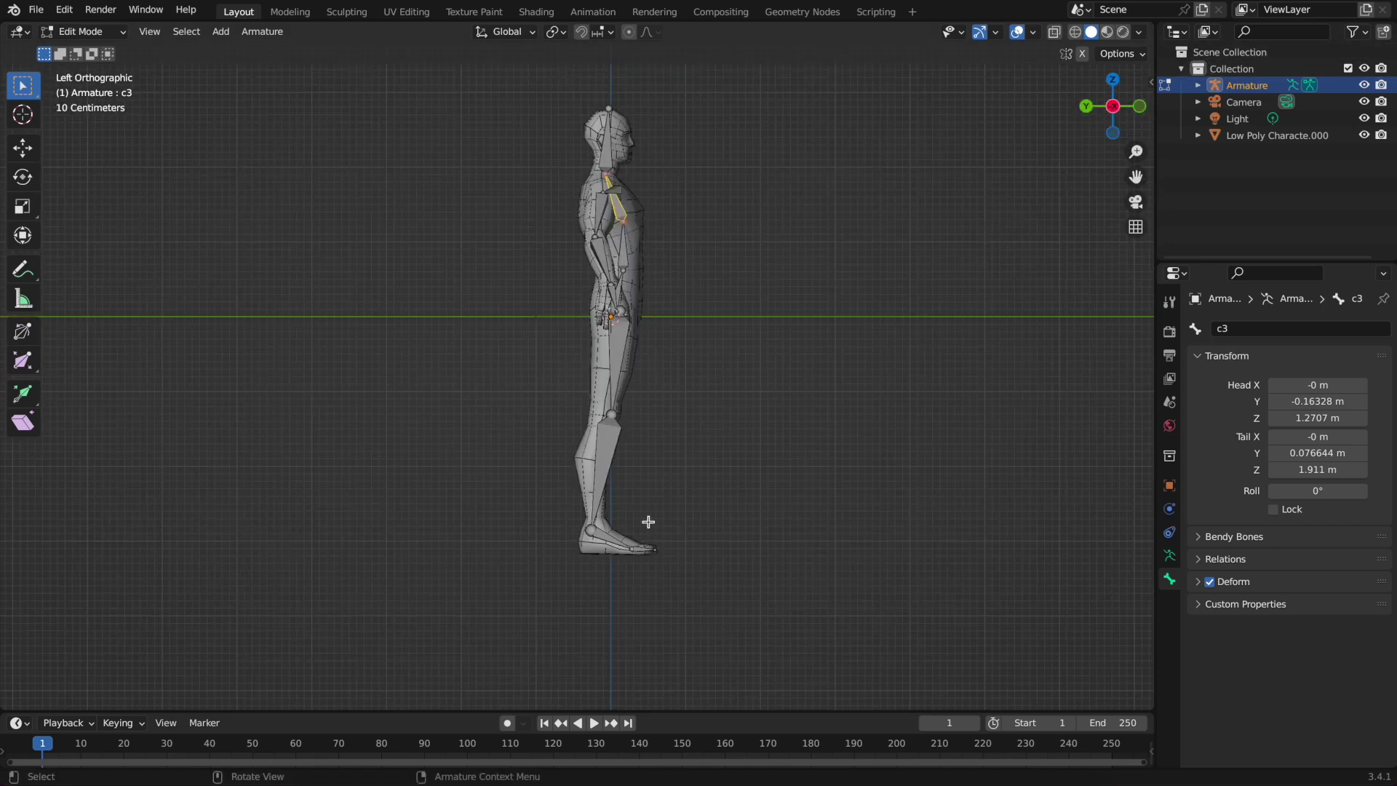
key(z)
key(z)
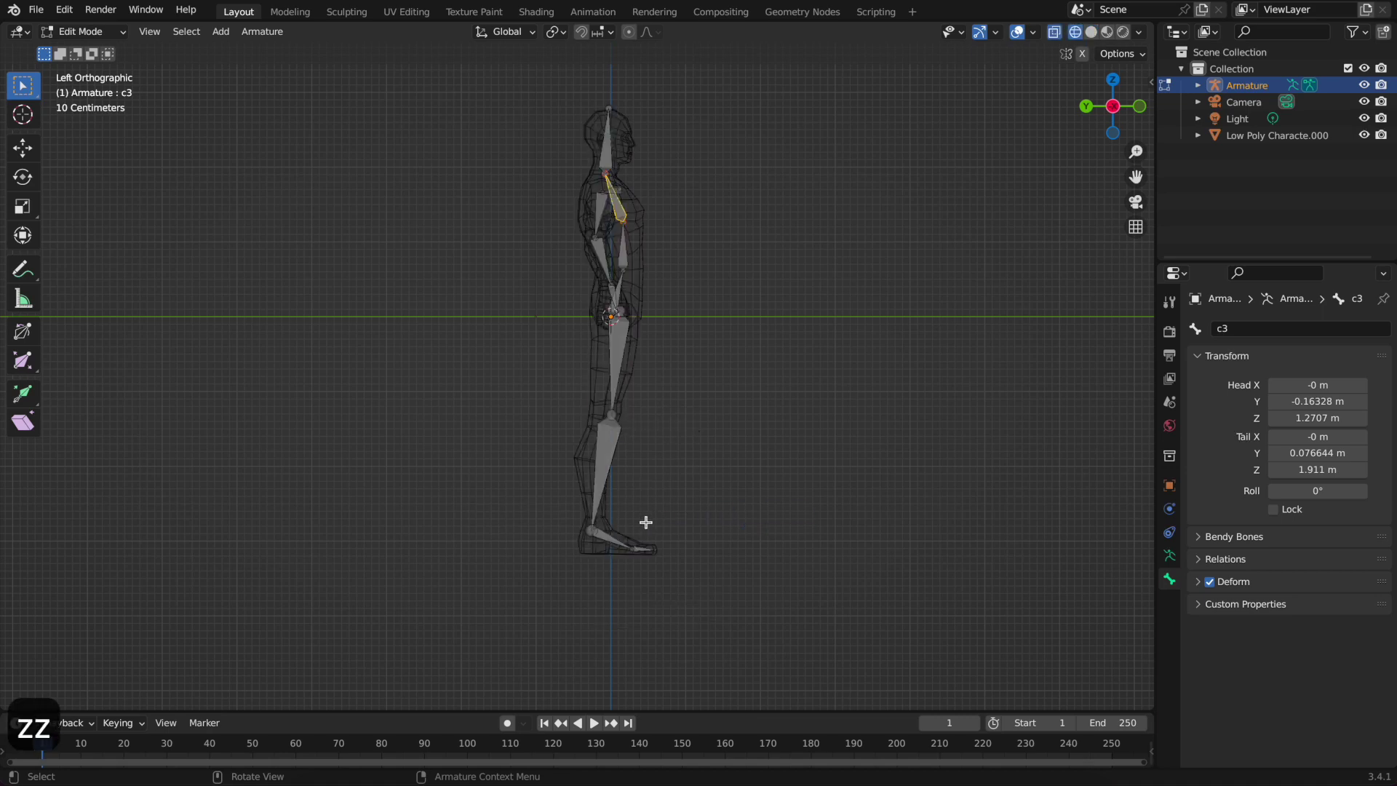
mouse_move(627, 524)
middle_down()
mouse_move(636, 468)
mouse_move(634, 501)
middle_up()
click(1086, 106)
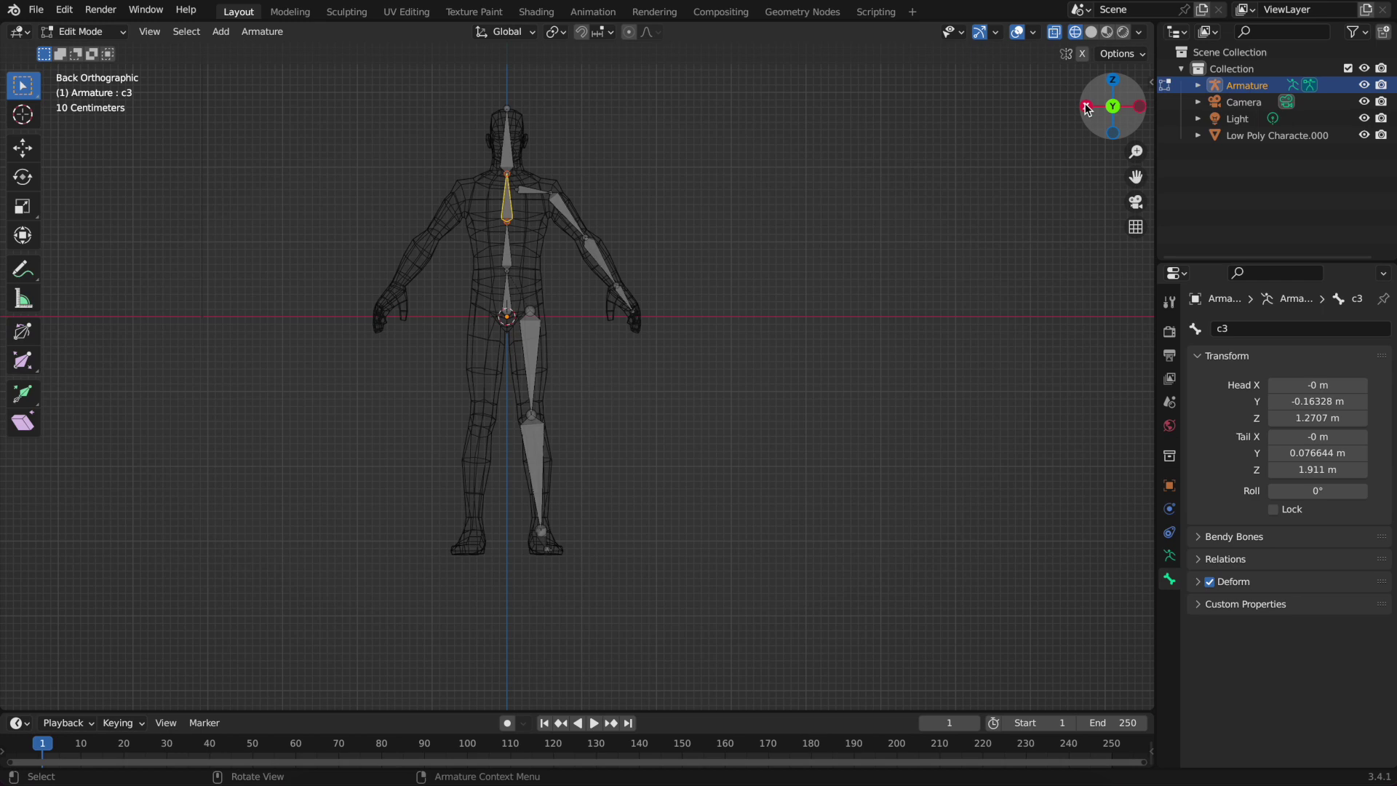
click(1134, 109)
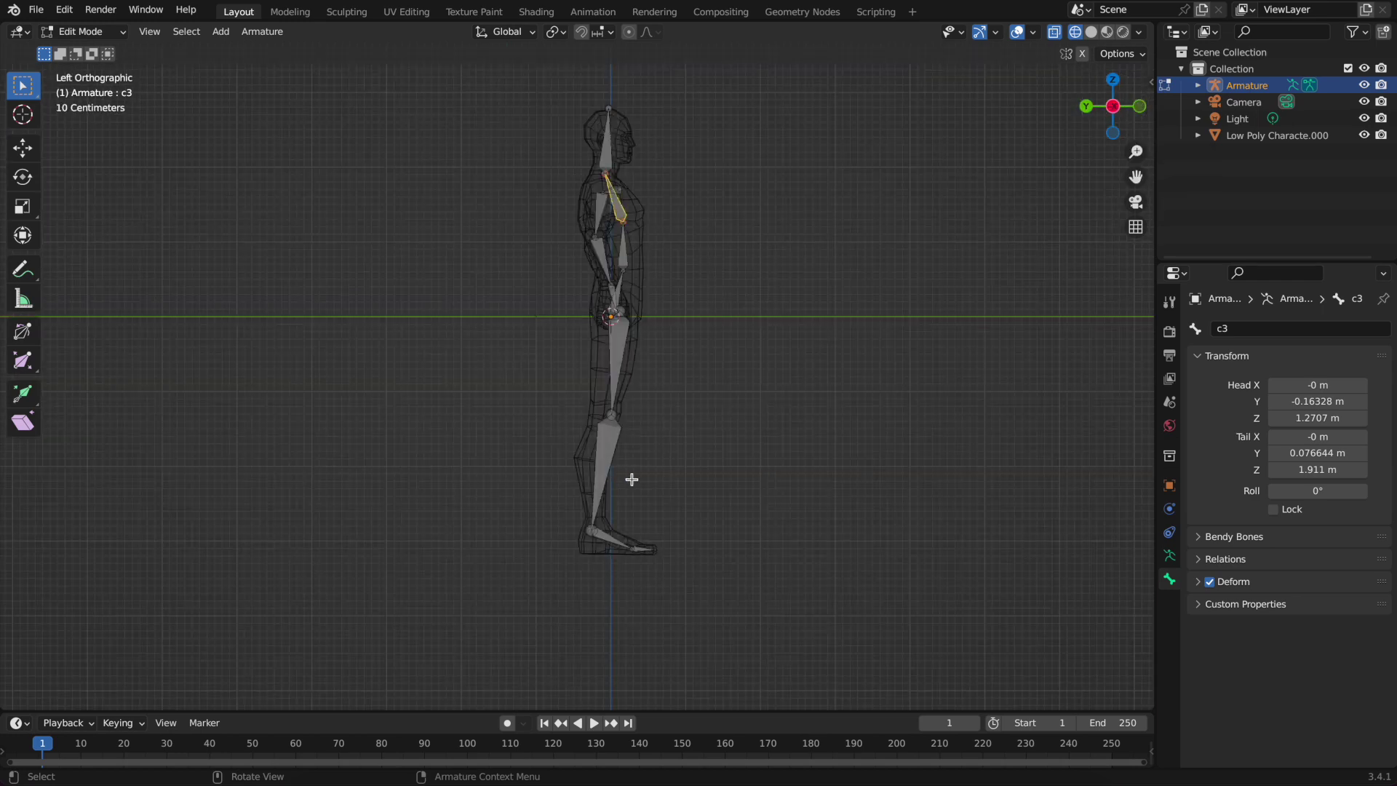
Extrude a new bone backward from the right ankle joint, about 0.73 m along the Y axis
ctrl+middle_drag(636, 490, 673, 348)
shift+middle_drag(774, 490, 684, 390)
click(565, 562)
key(e)
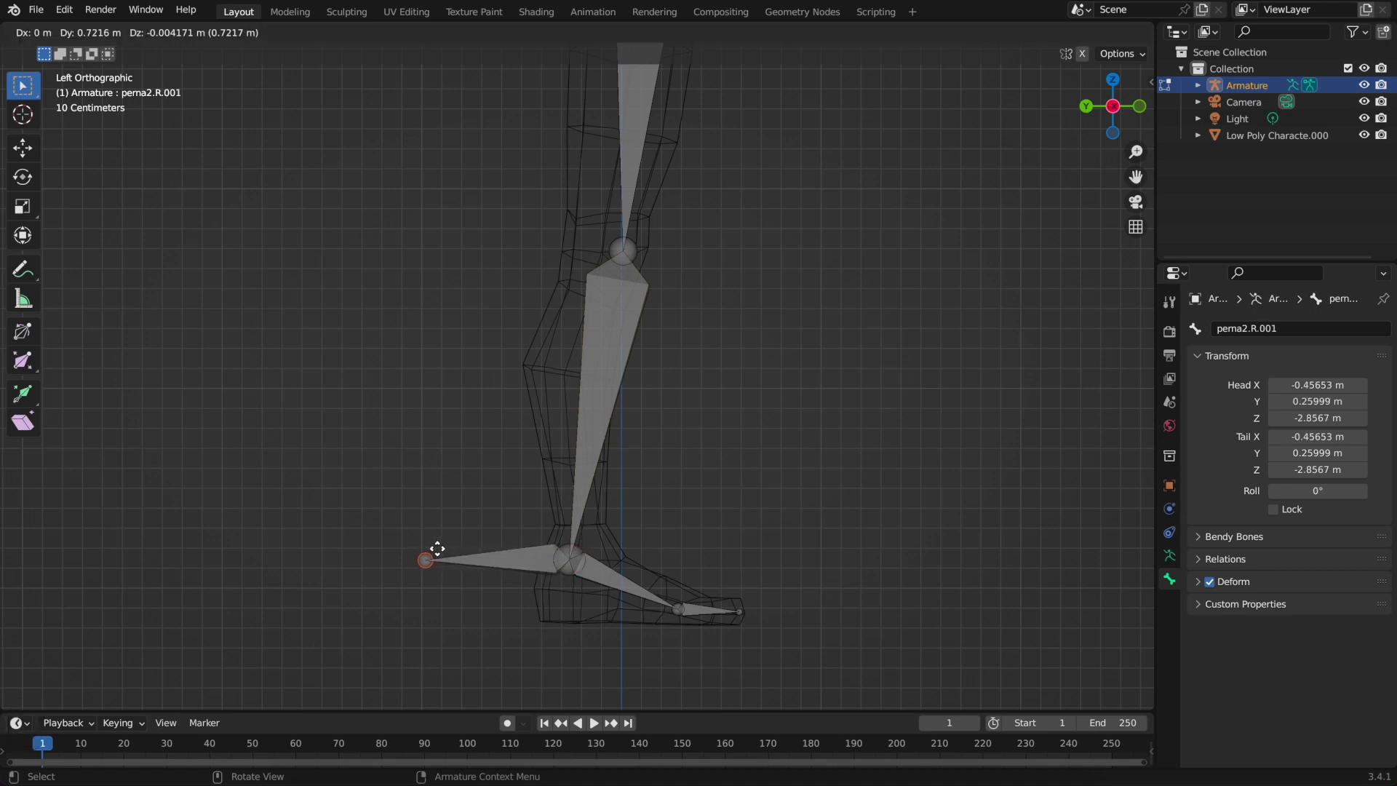
click(436, 552)
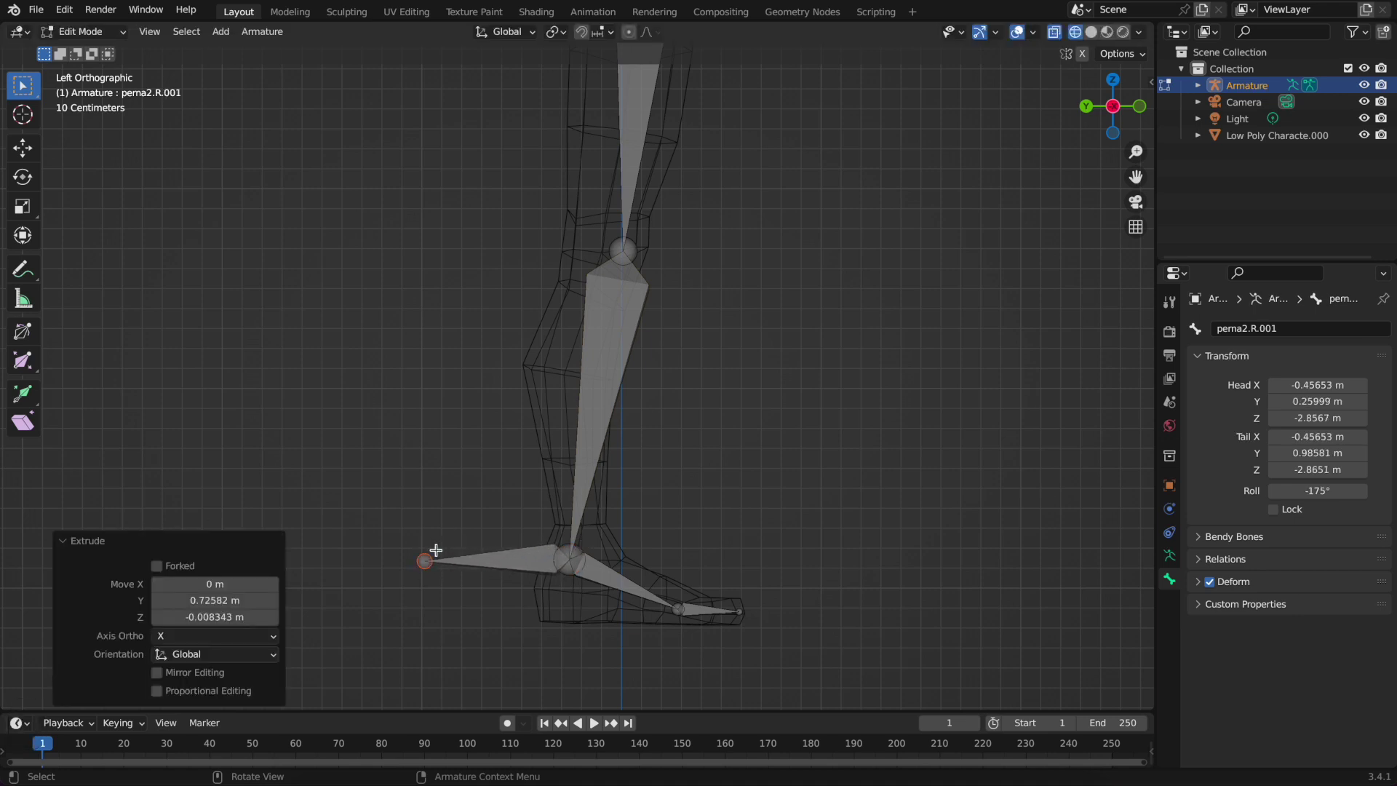
Rename the bone extending backward from the right ankle as ik.R
click(506, 567)
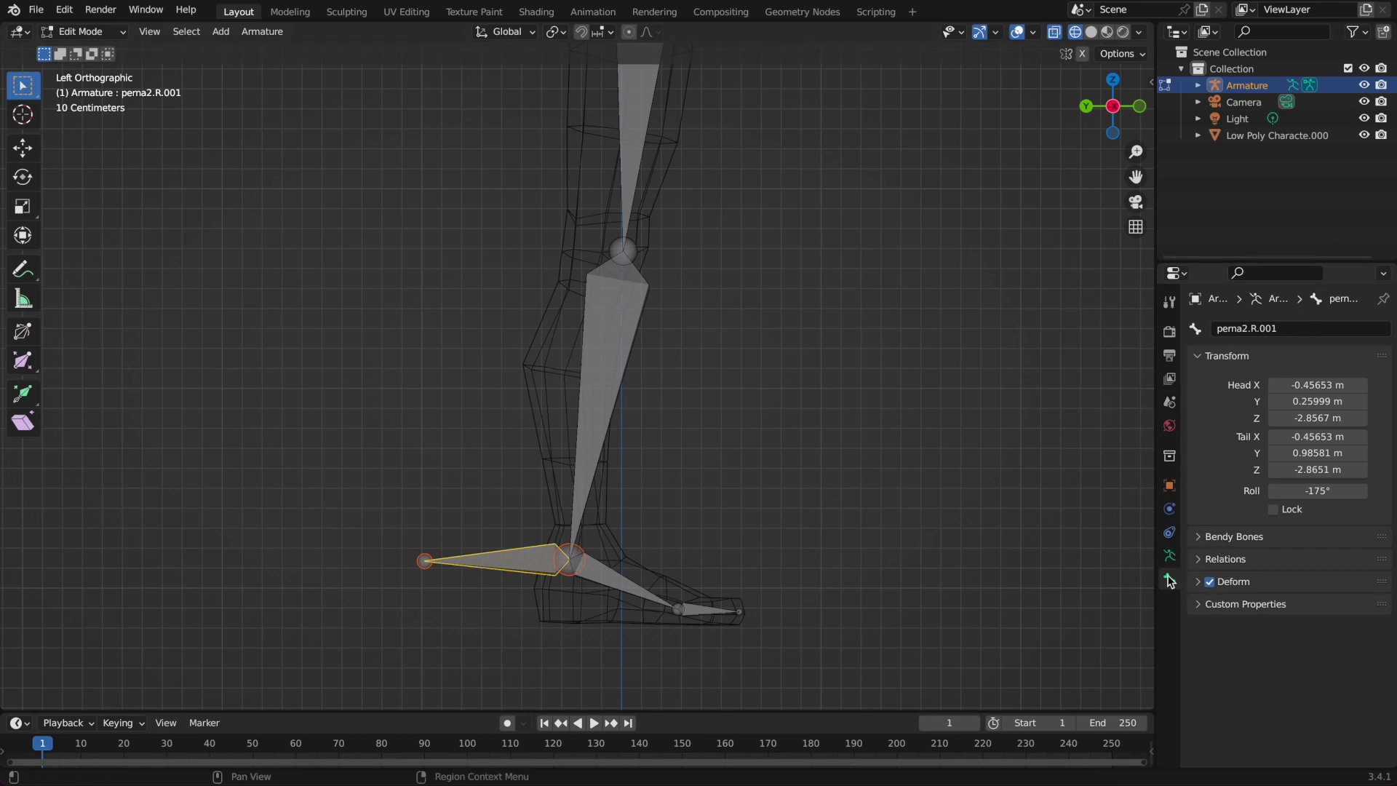
click(1299, 322)
text(ik)
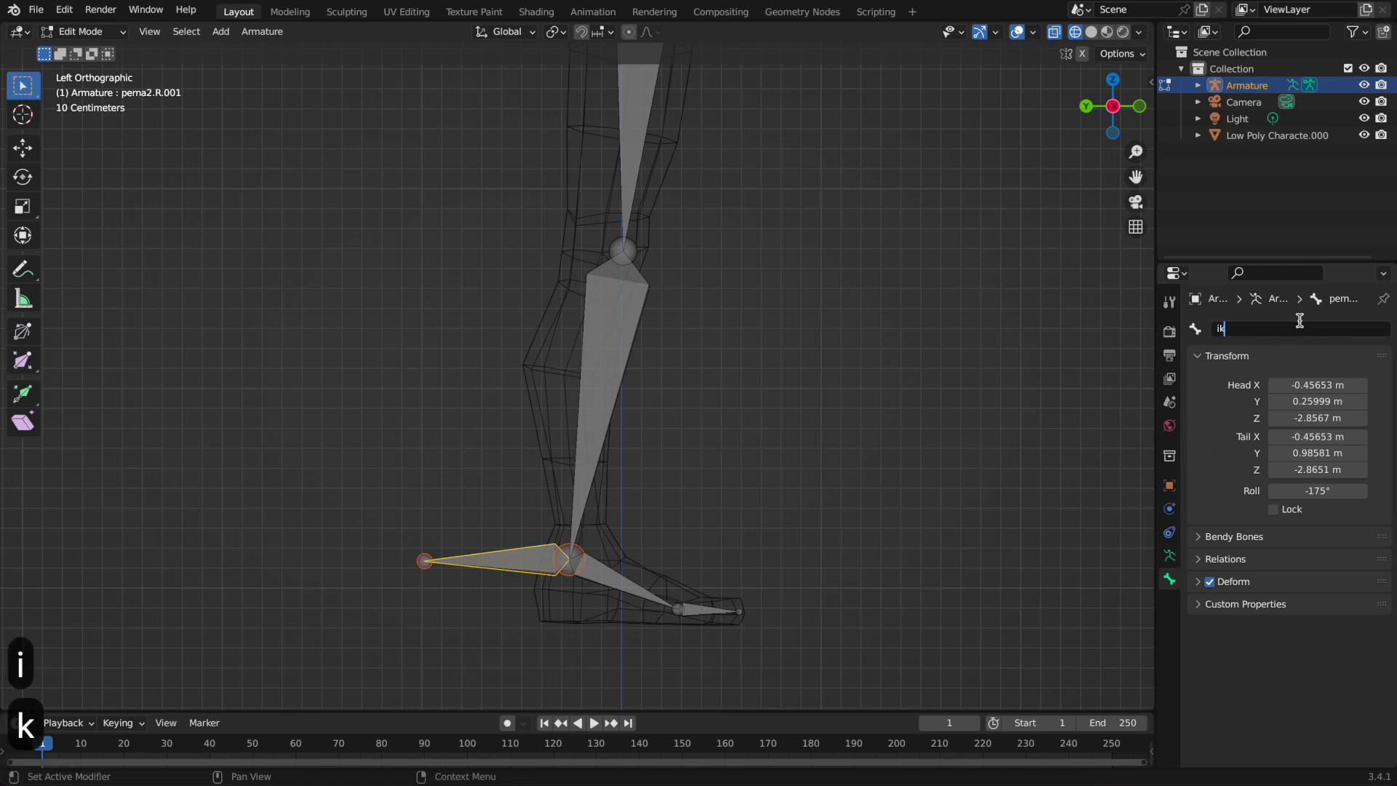
text(.R)
key(Return)
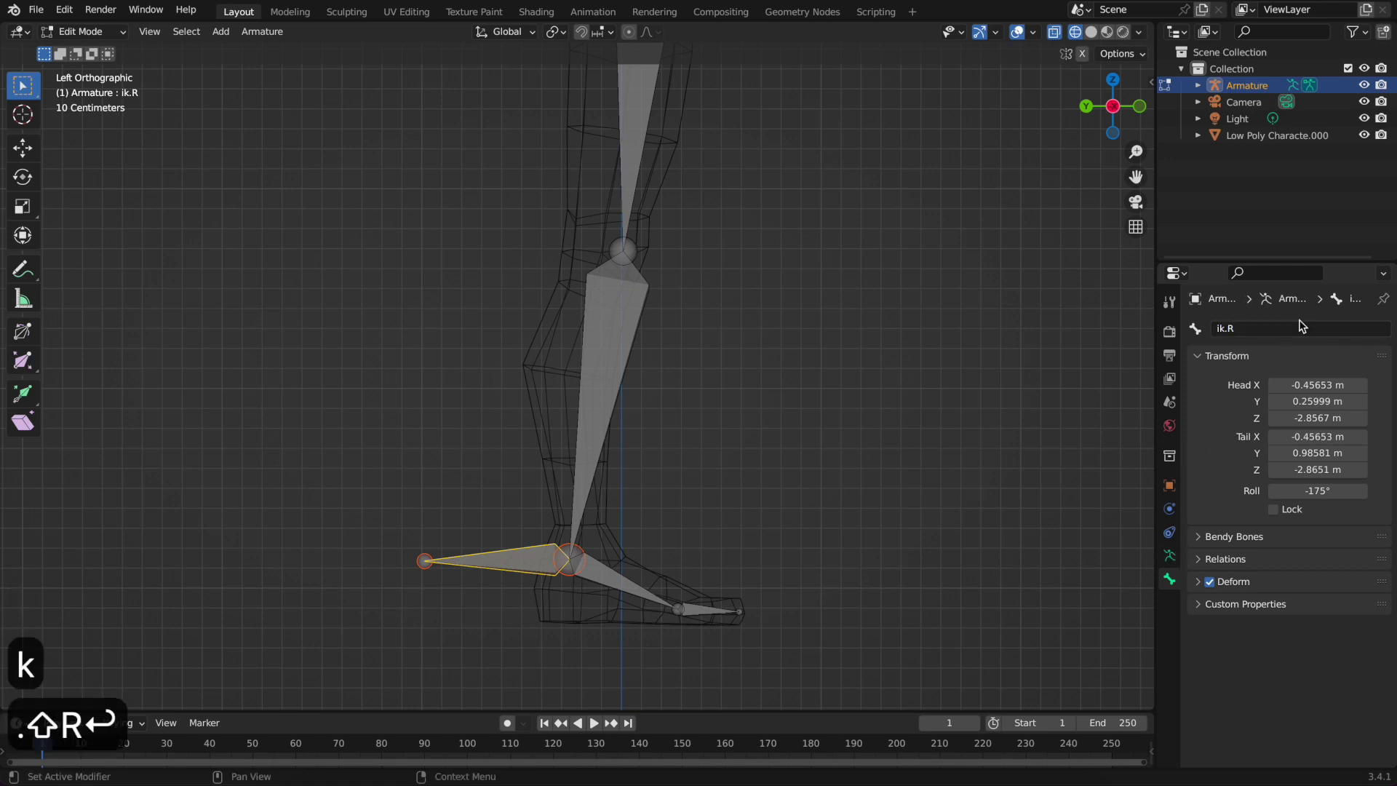
Disable Deform for the ik.R bone and clear its parent
click(1210, 582)
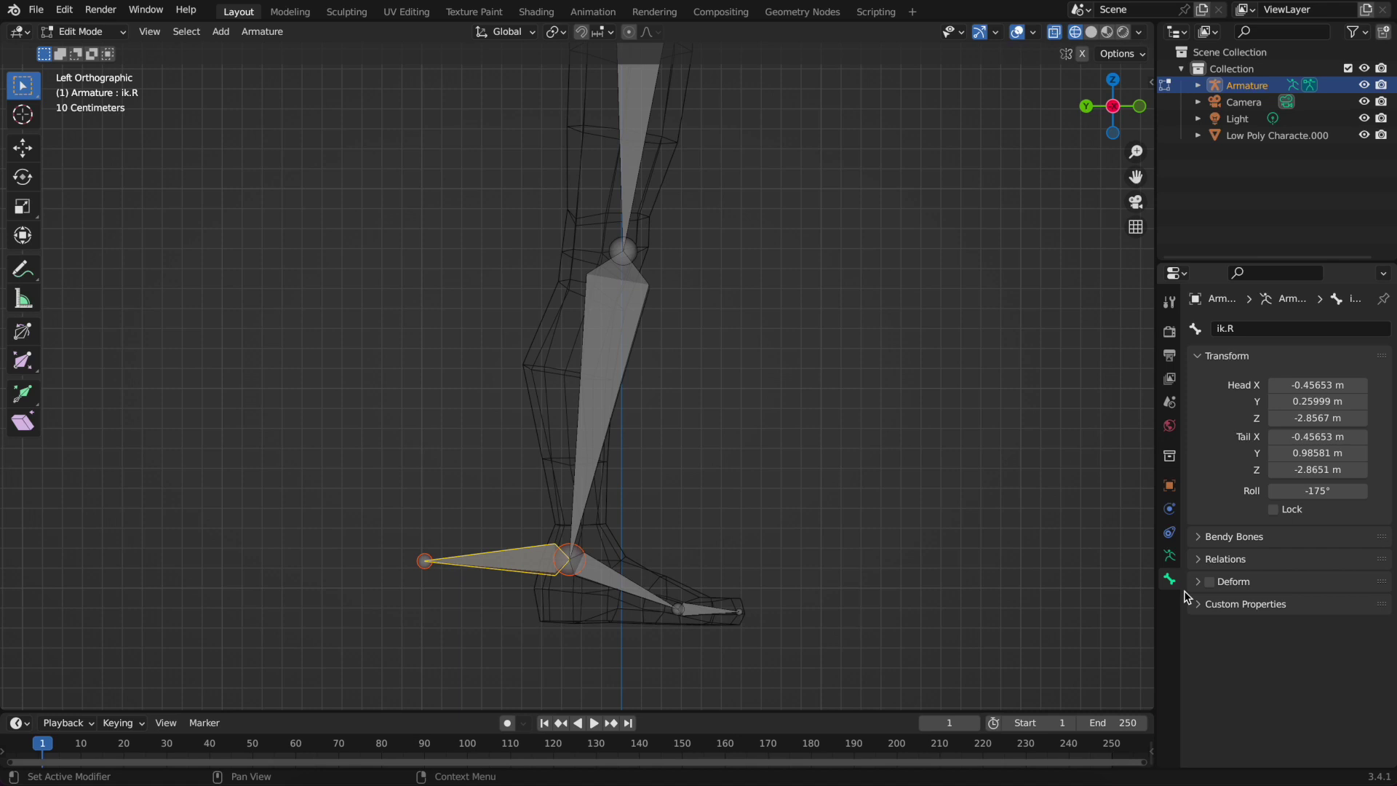
click(1249, 559)
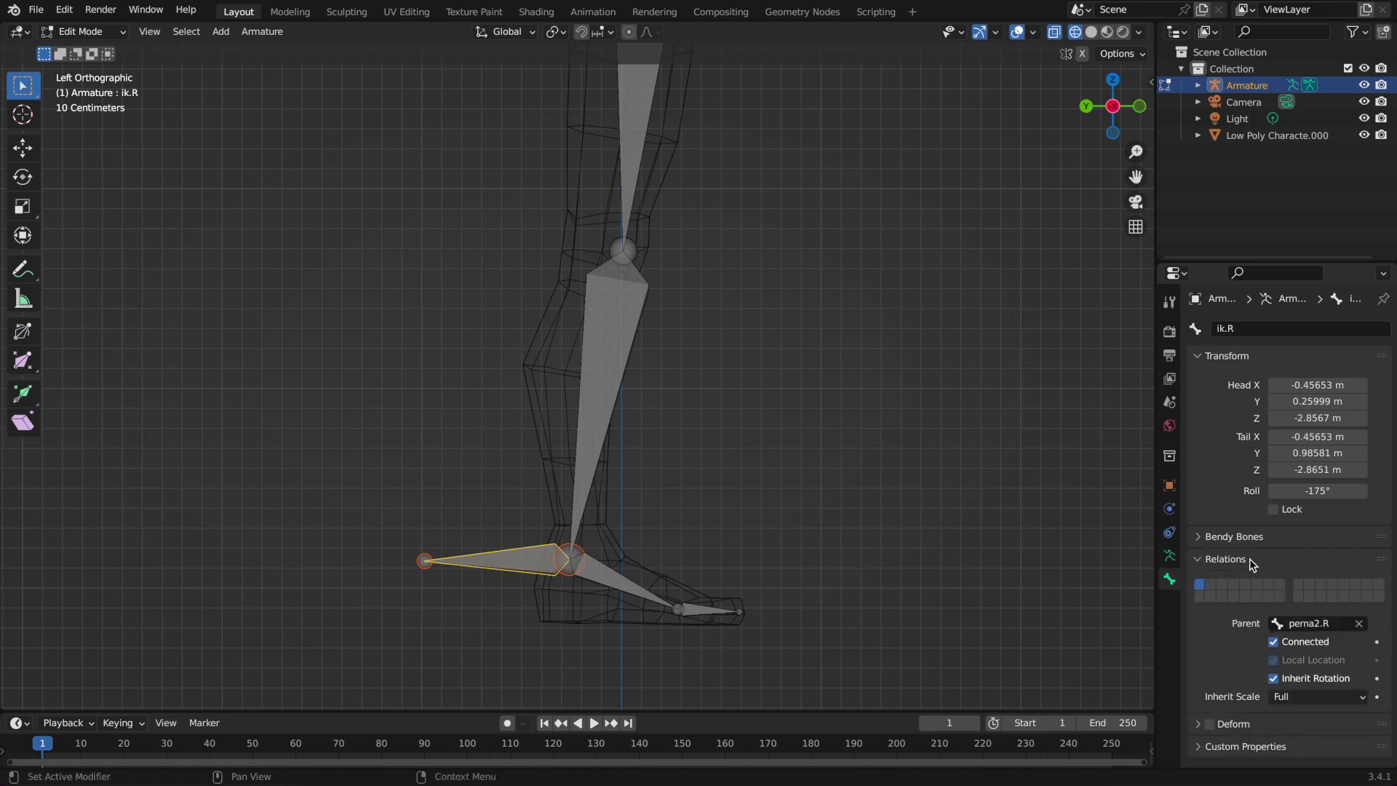
click(1359, 624)
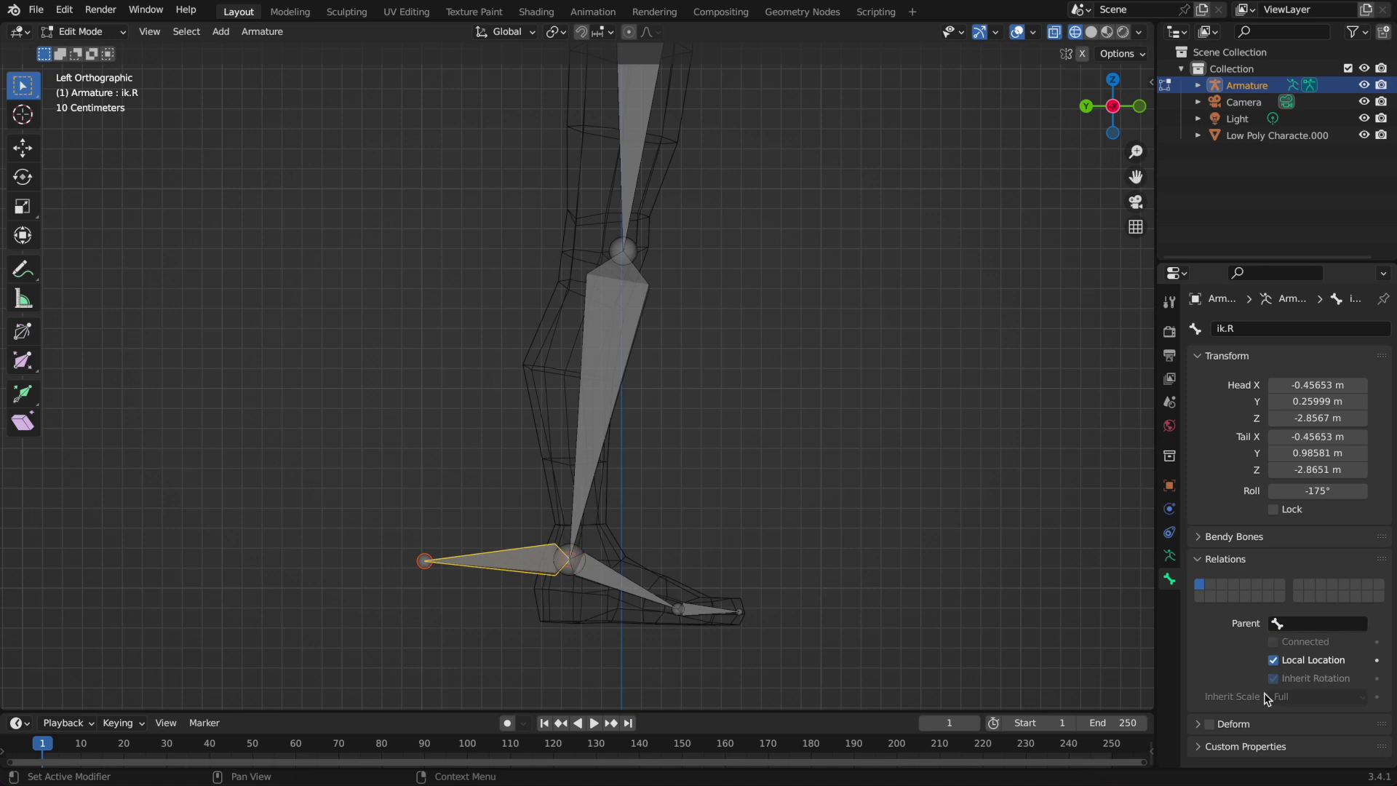
Test the detached ik.R bone with trial moves, cancelling each one
key(g)
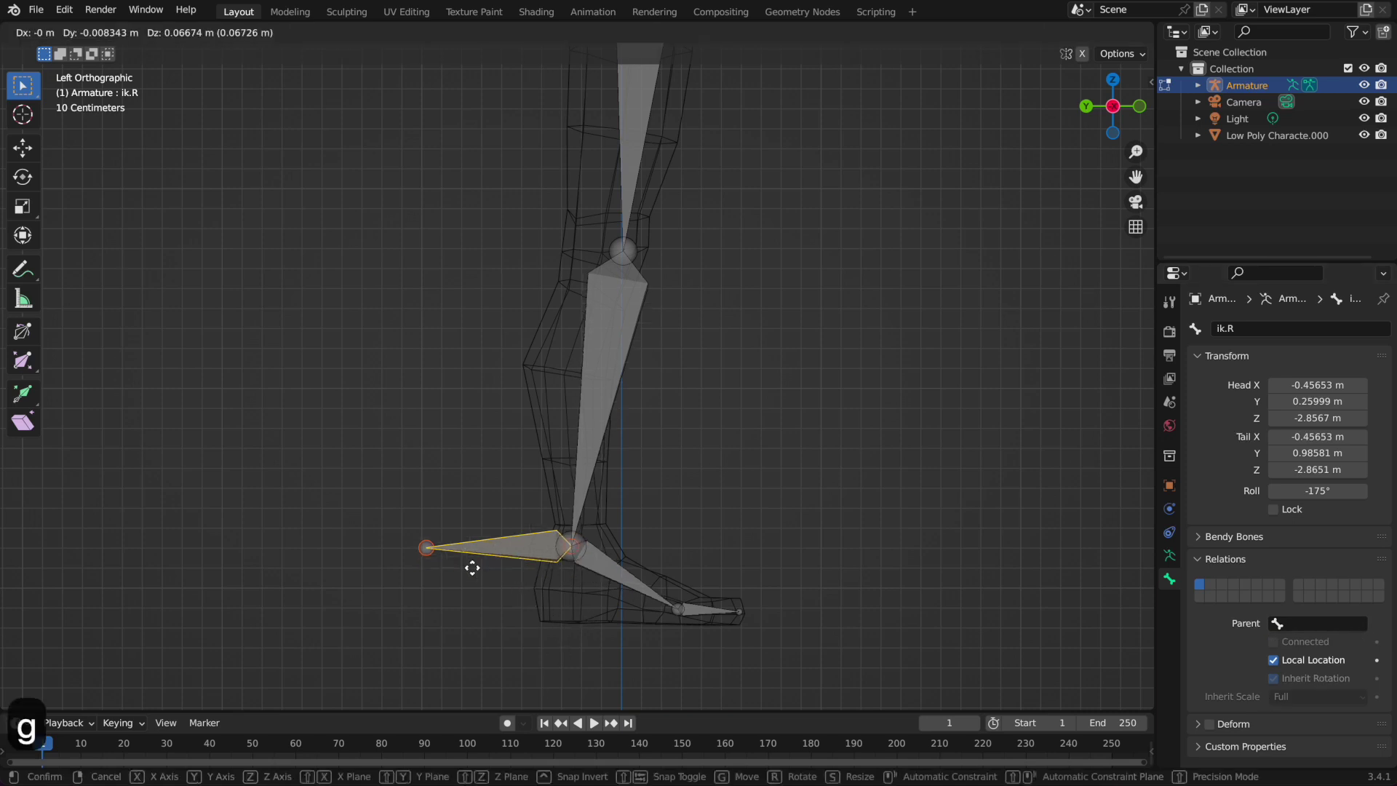
key(Escape)
key(g)
key(Escape)
key(g)
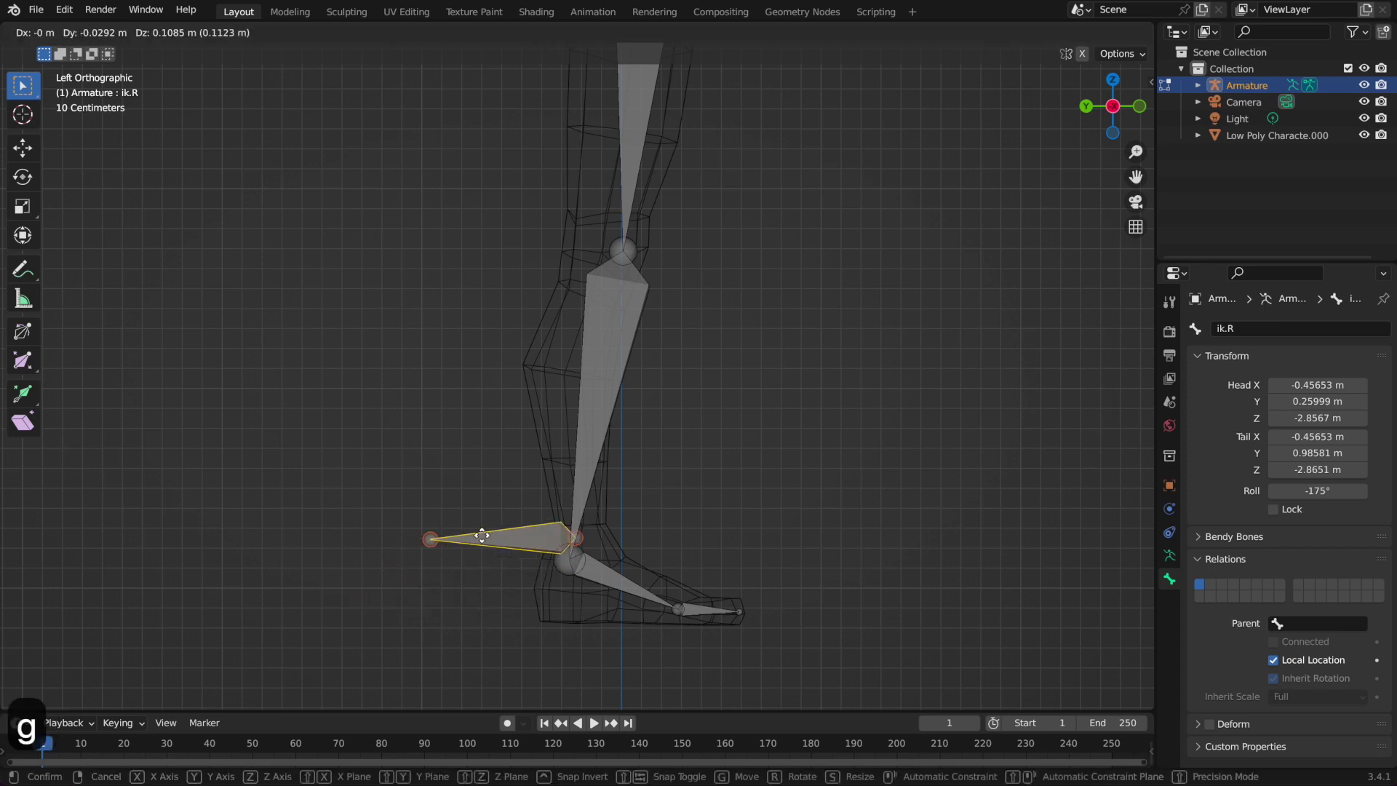
key(Escape)
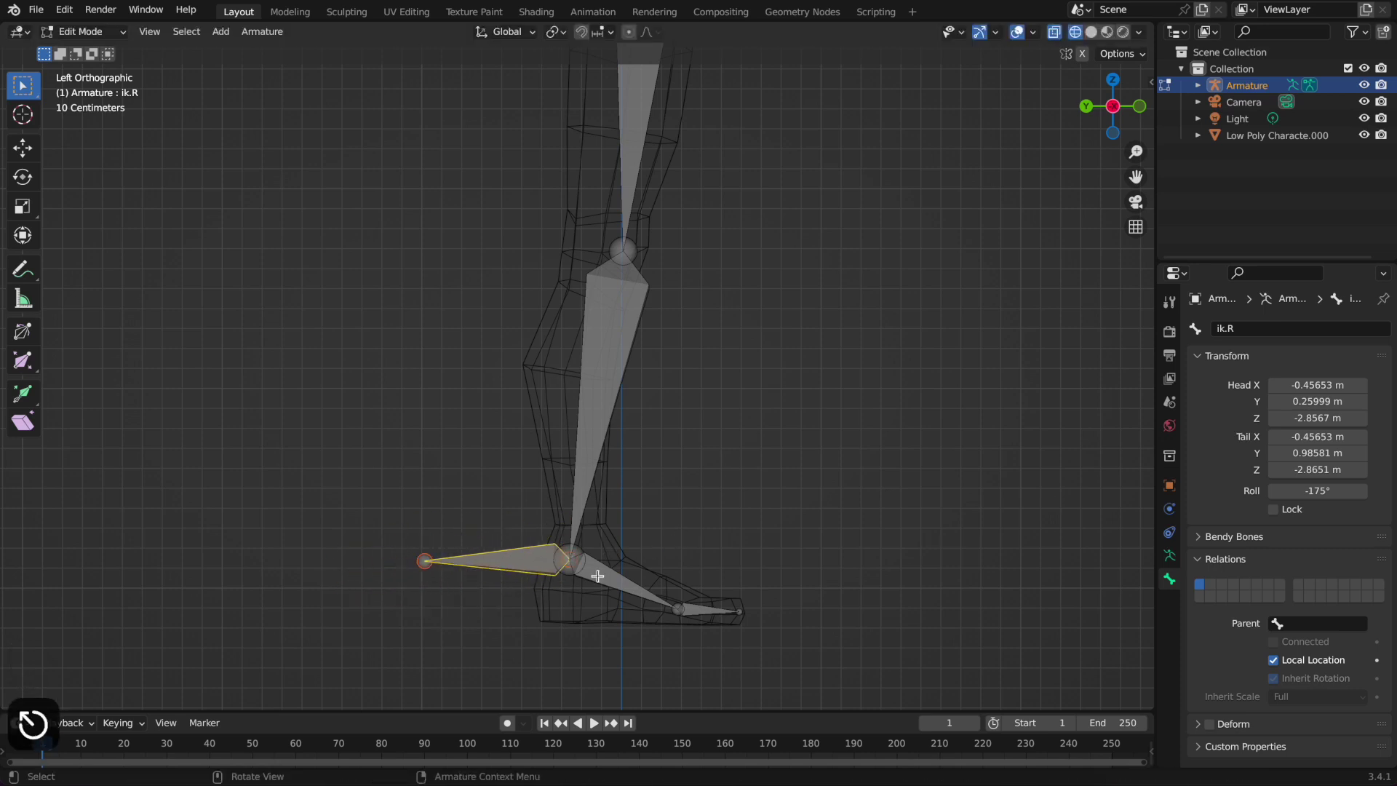
Extrude a new bone forward from the right knee joint, about 0.69 m along the negative Y axis
click(631, 251)
key(e)
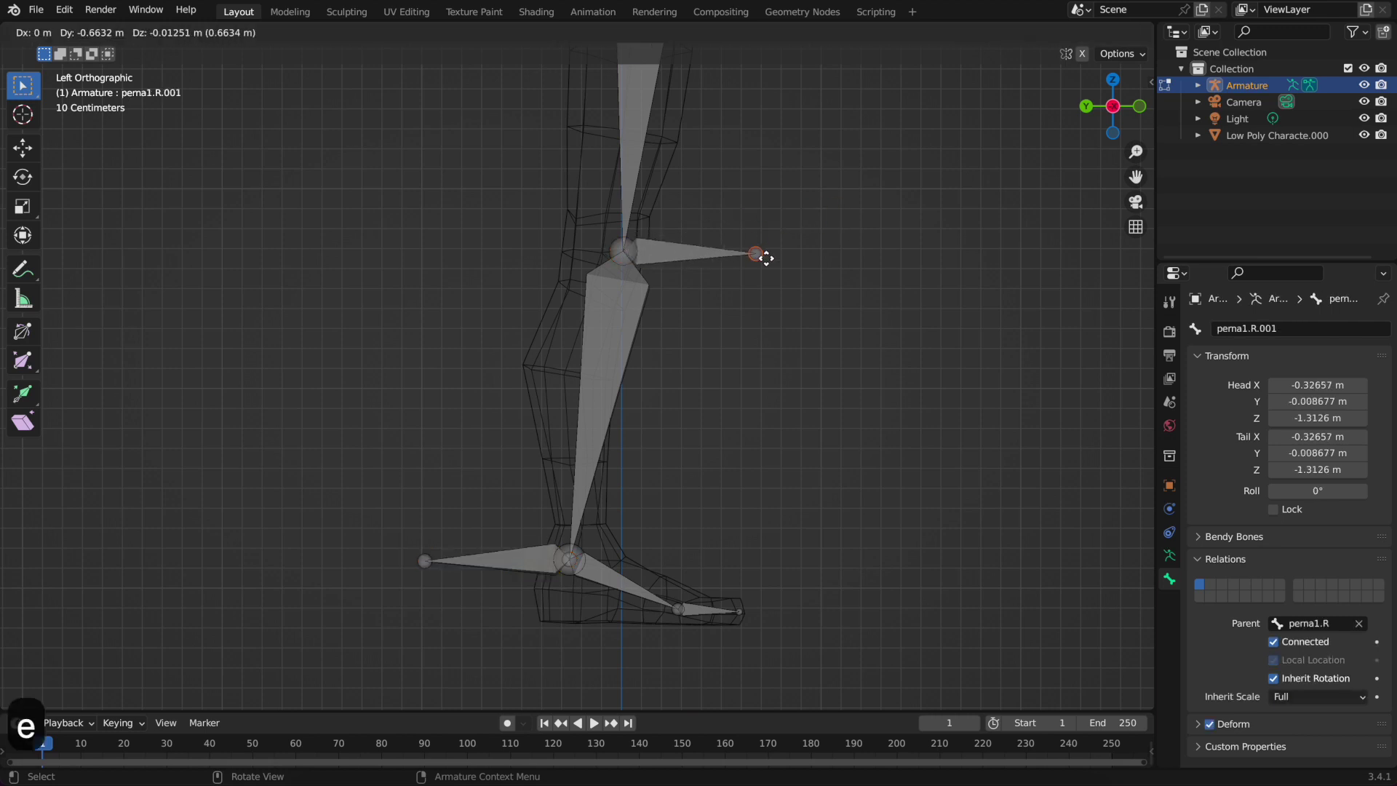
click(769, 254)
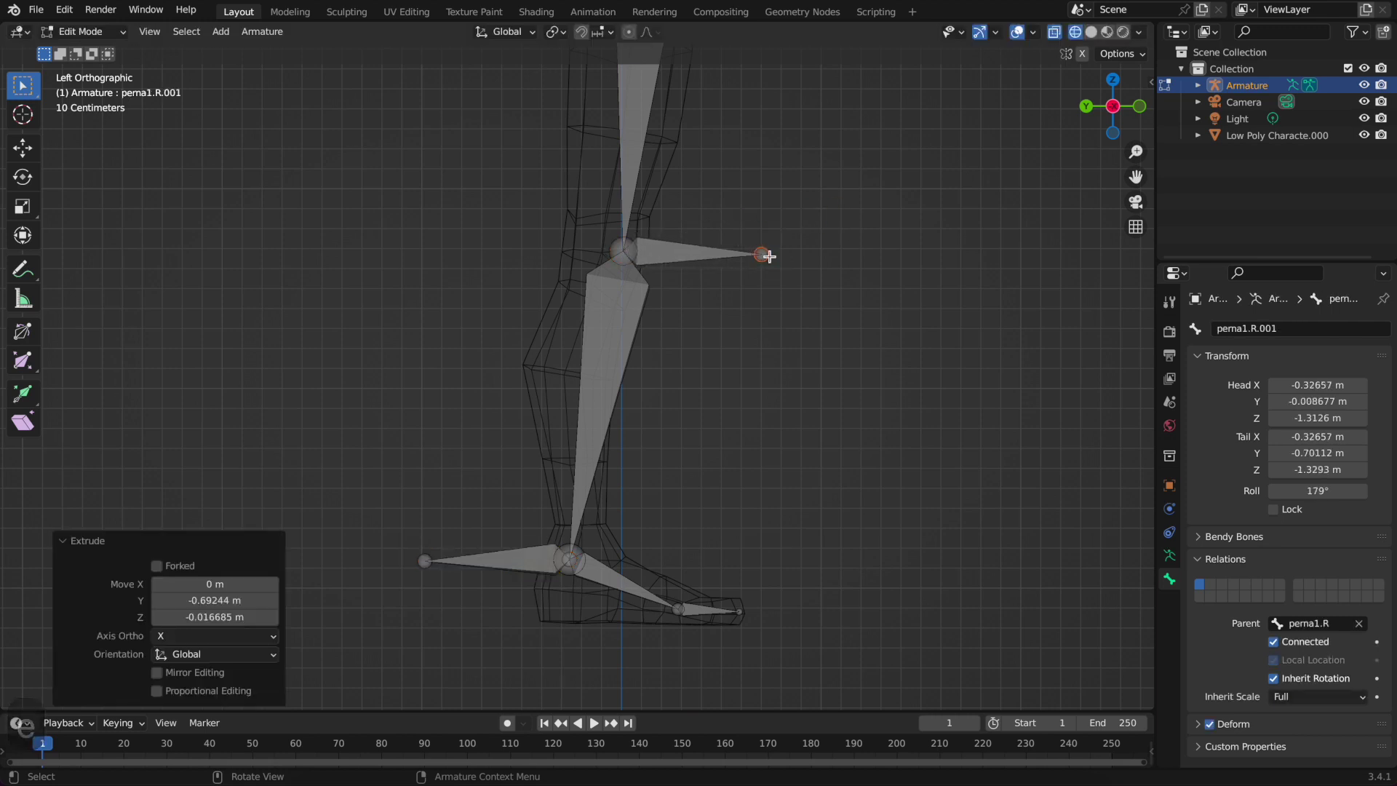
Clear the parent of the bone extending forward from the right knee and rename it joelho.R
click(667, 262)
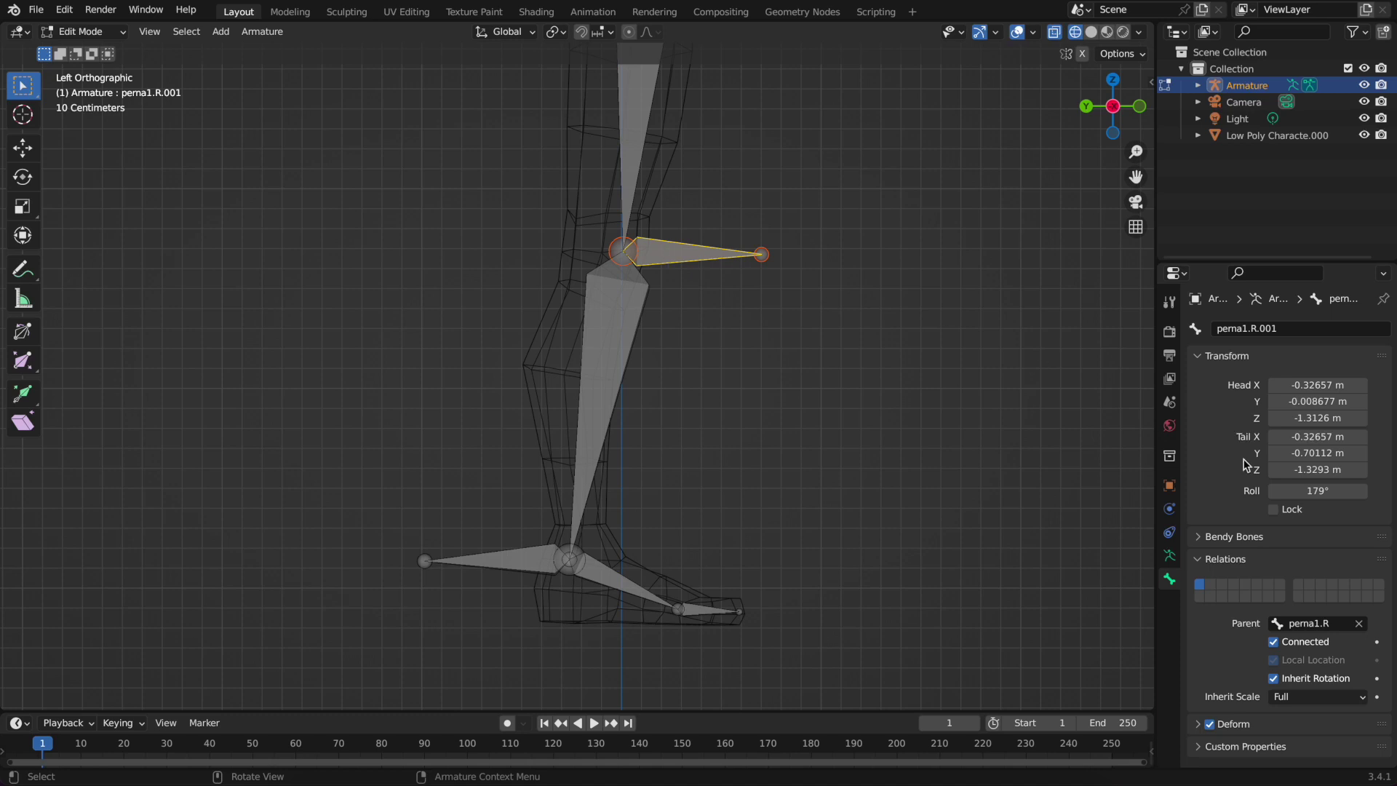
click(1362, 623)
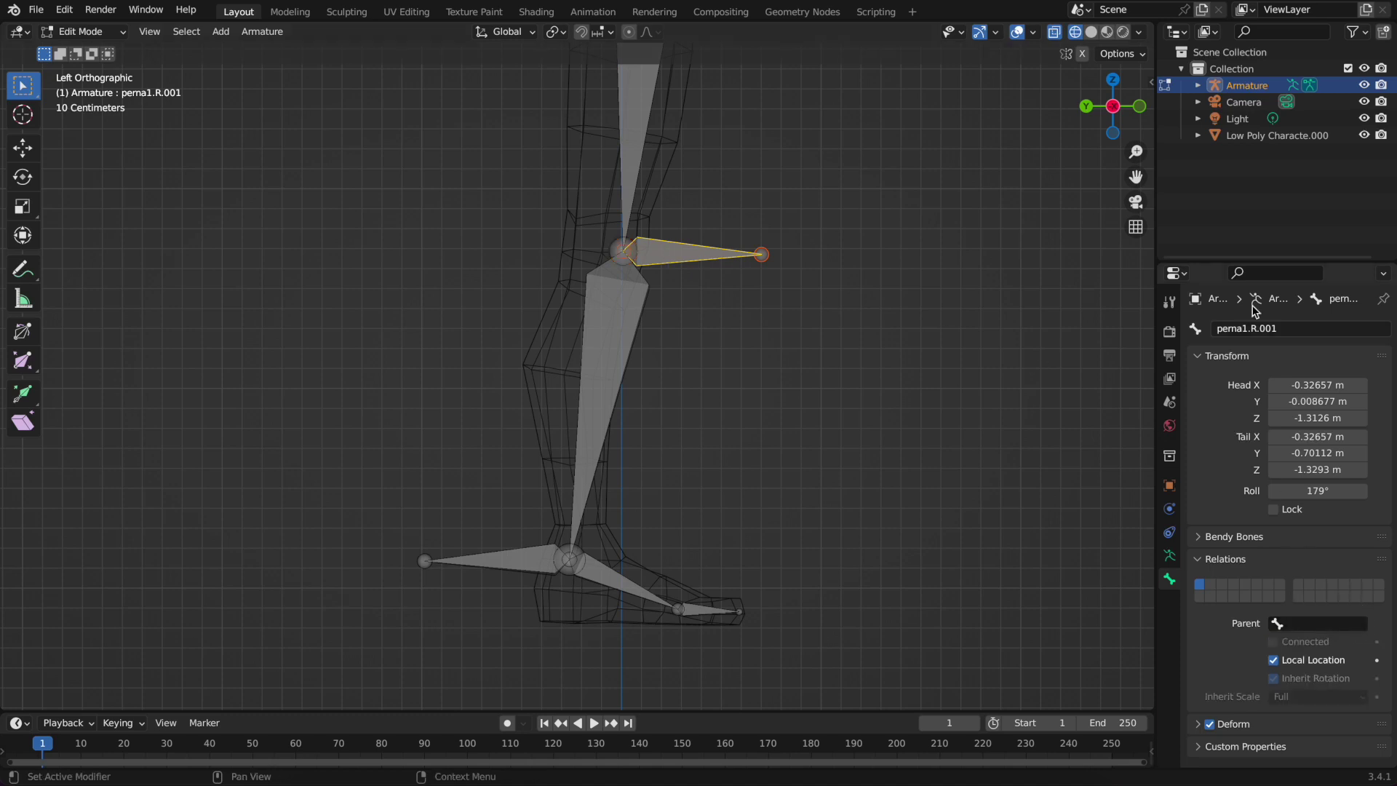
click(1291, 328)
text(joelho)
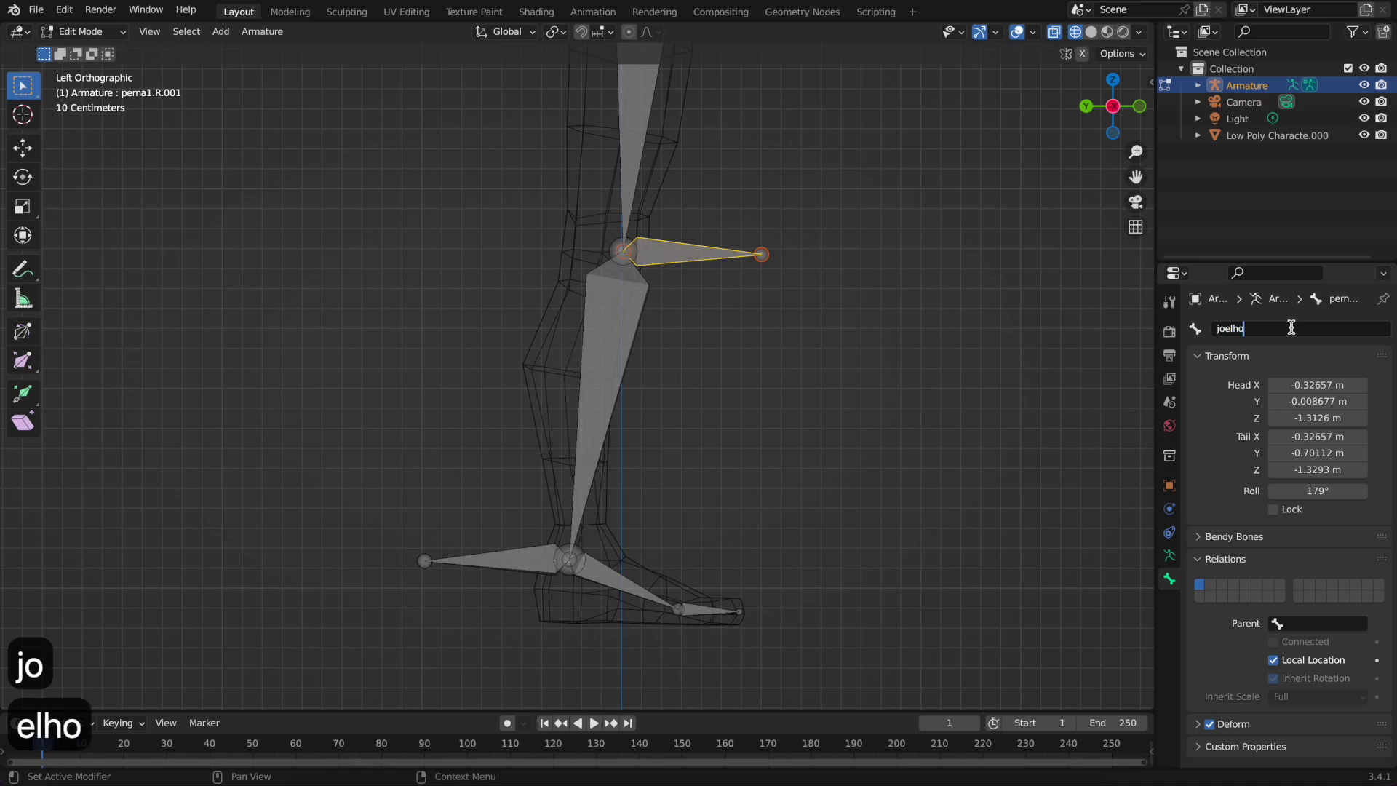
text(.R)
key(Return)
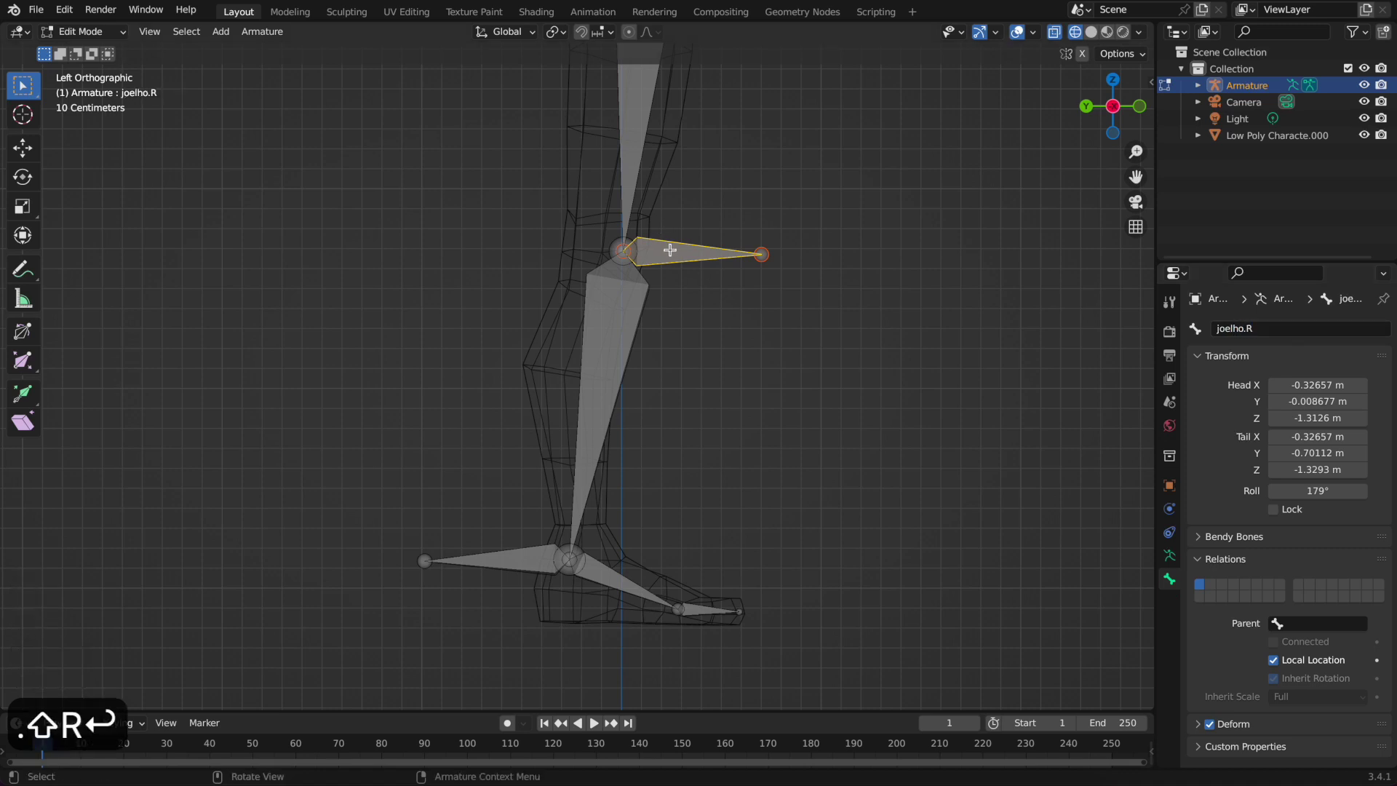
Move the joelho.R bone forward, away from the knee, by about 1.6 m in total along the negative Y axis
key(g)
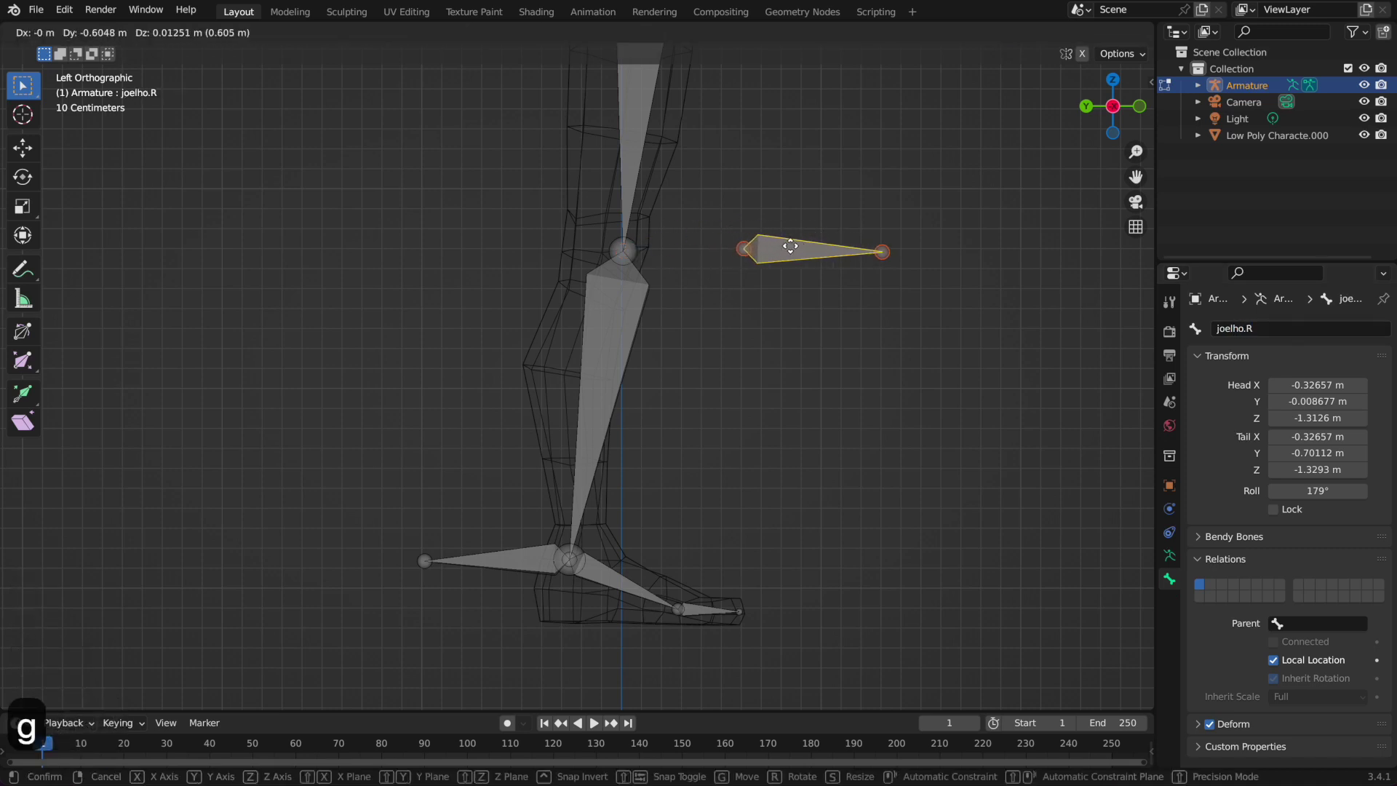
click(790, 250)
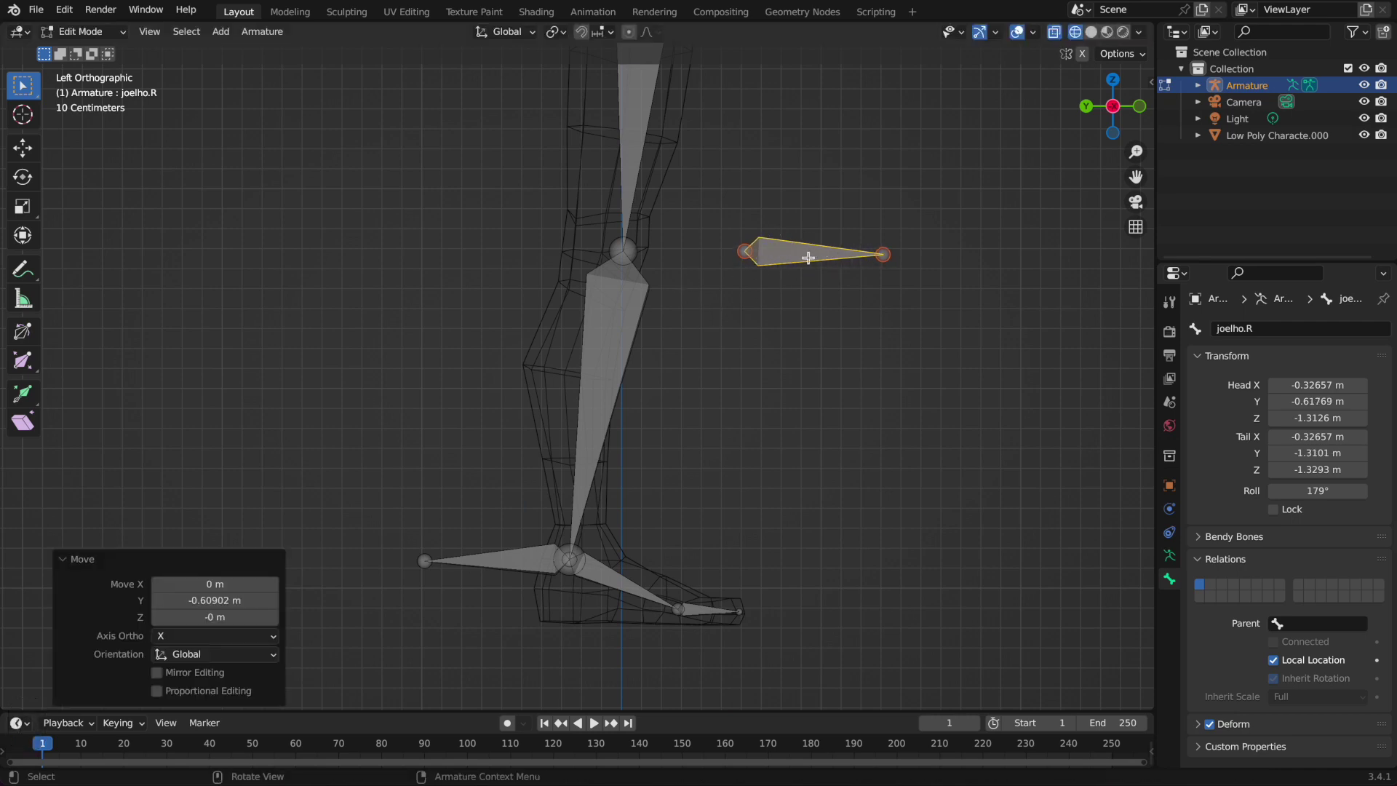
key(g)
click(1011, 259)
middle_drag(1011, 259, 871, 302)
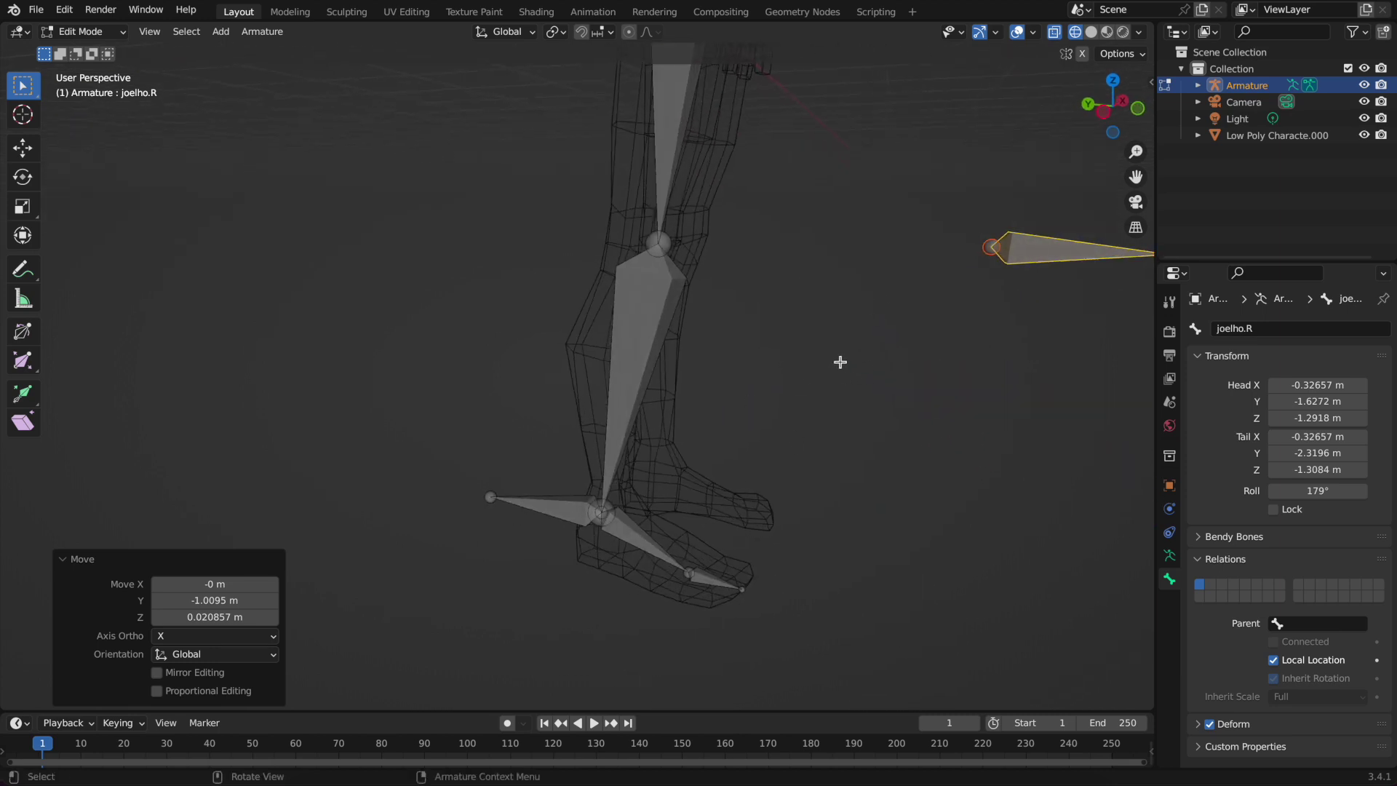
ctrl+middle_drag(793, 290, 783, 361)
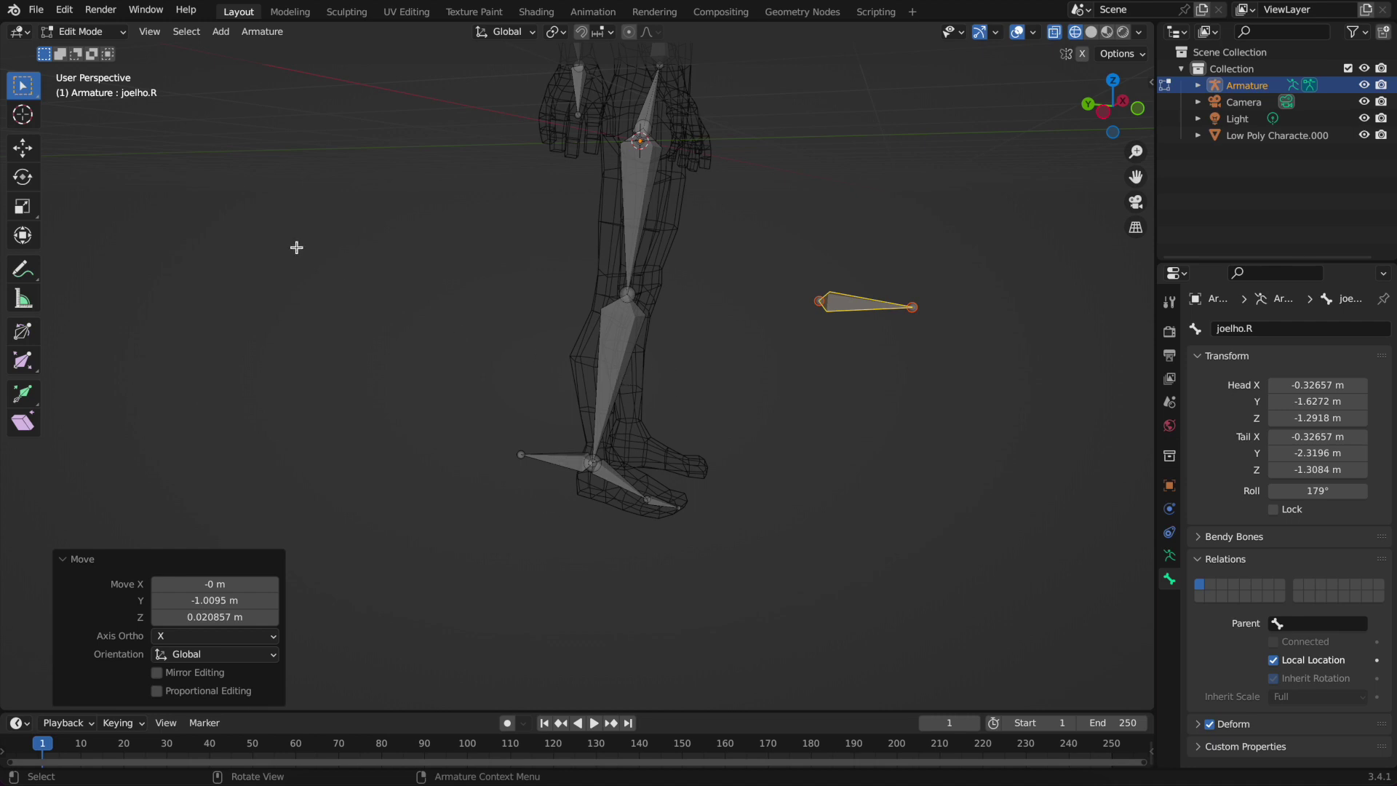
Switch the armature to Pose Mode and add an Inverse Kinematics constraint to the right shin bone perna2.R
click(91, 31)
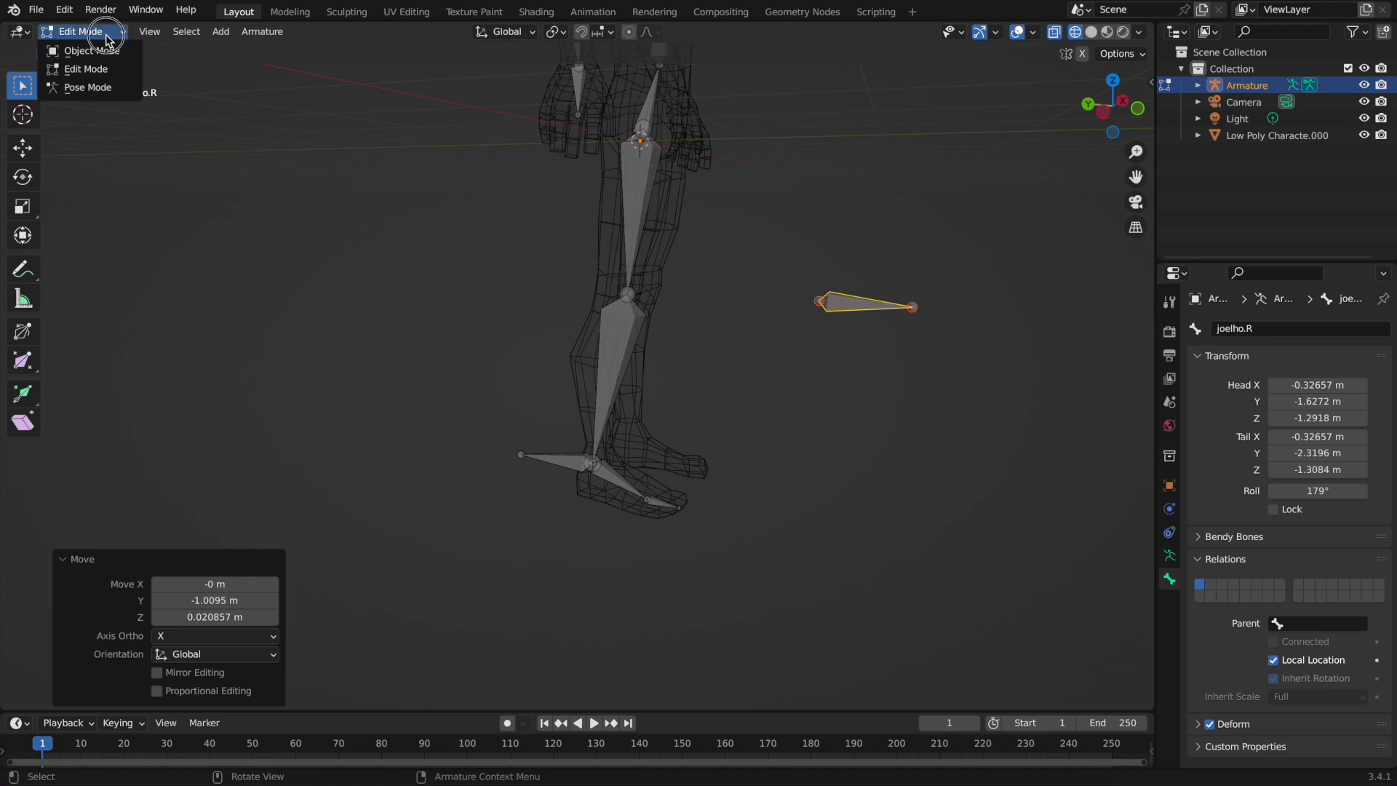
click(103, 87)
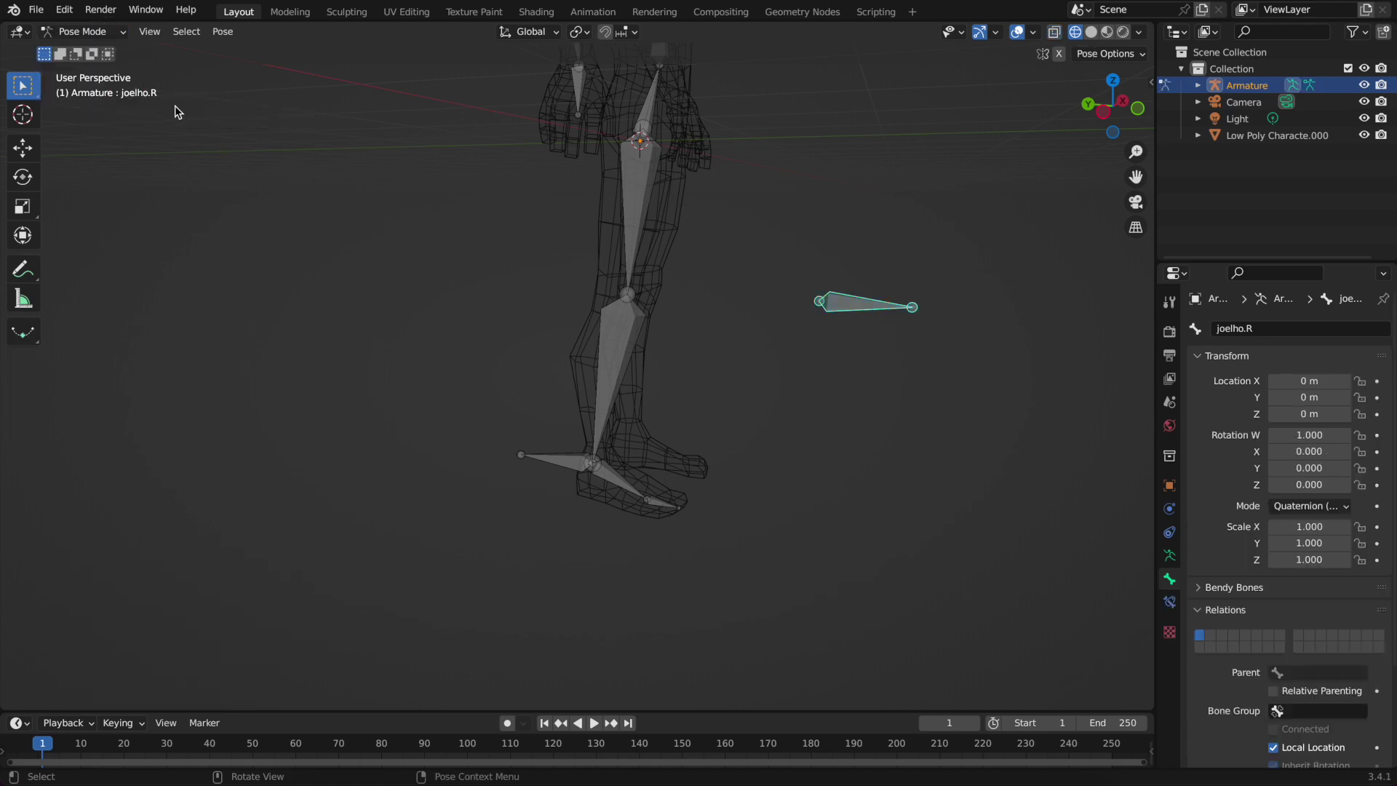
click(1170, 602)
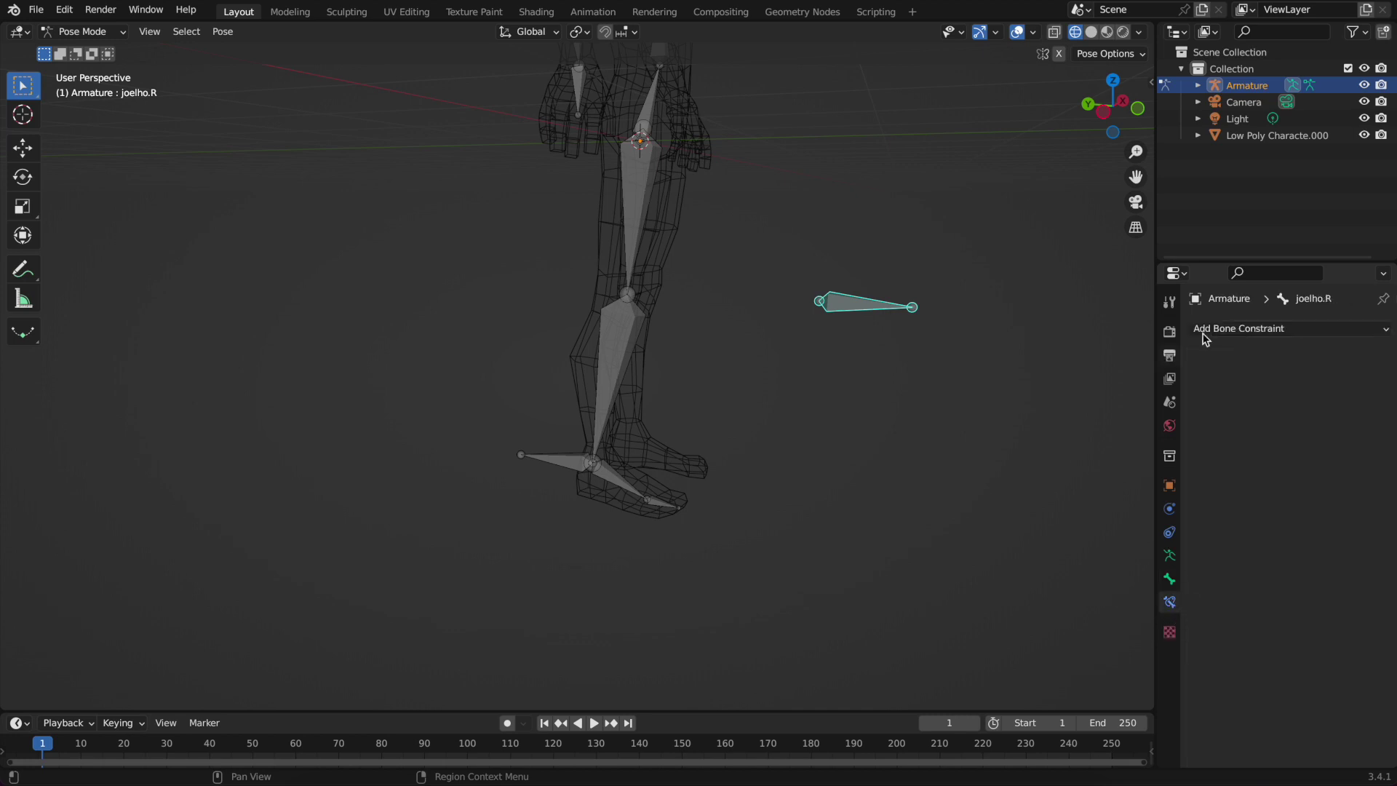
click(1230, 333)
click(617, 379)
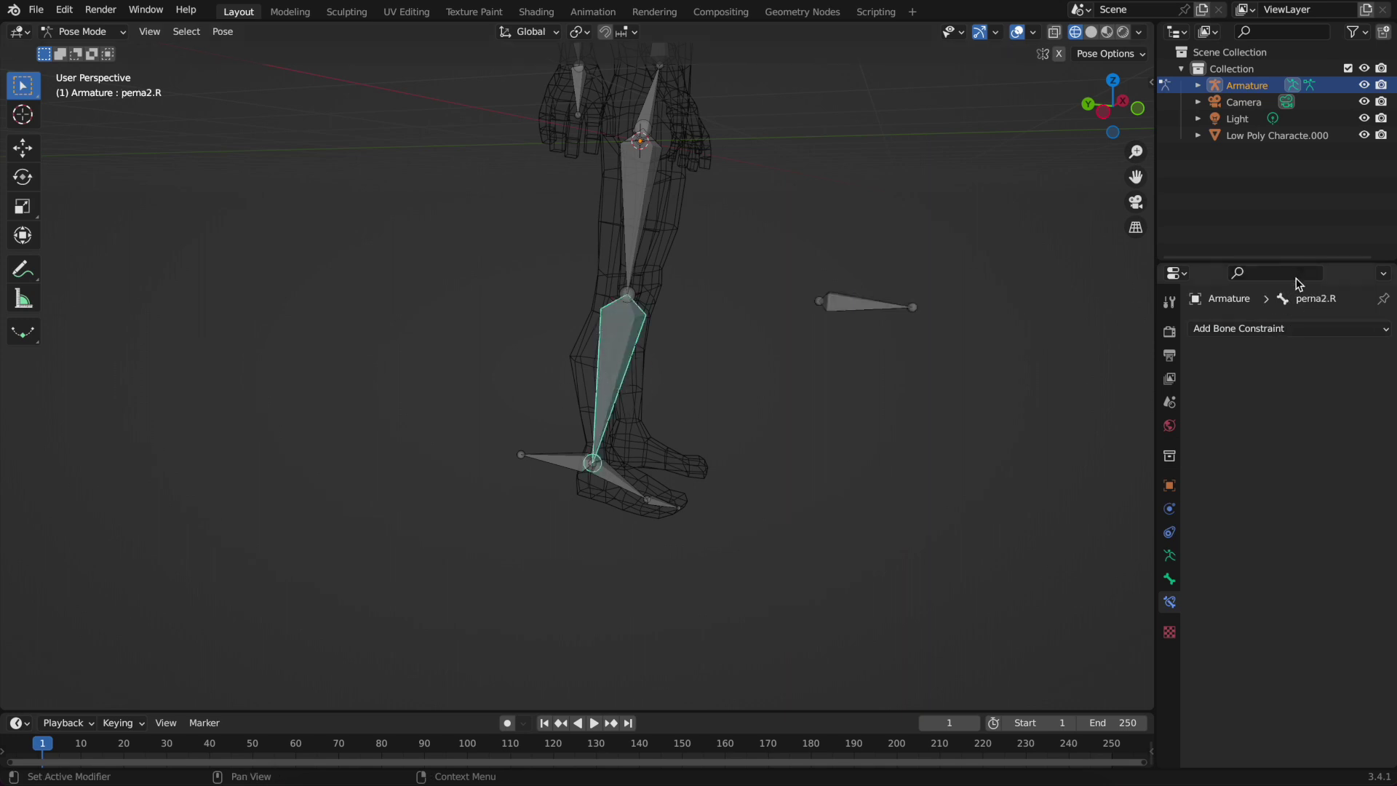
click(1292, 329)
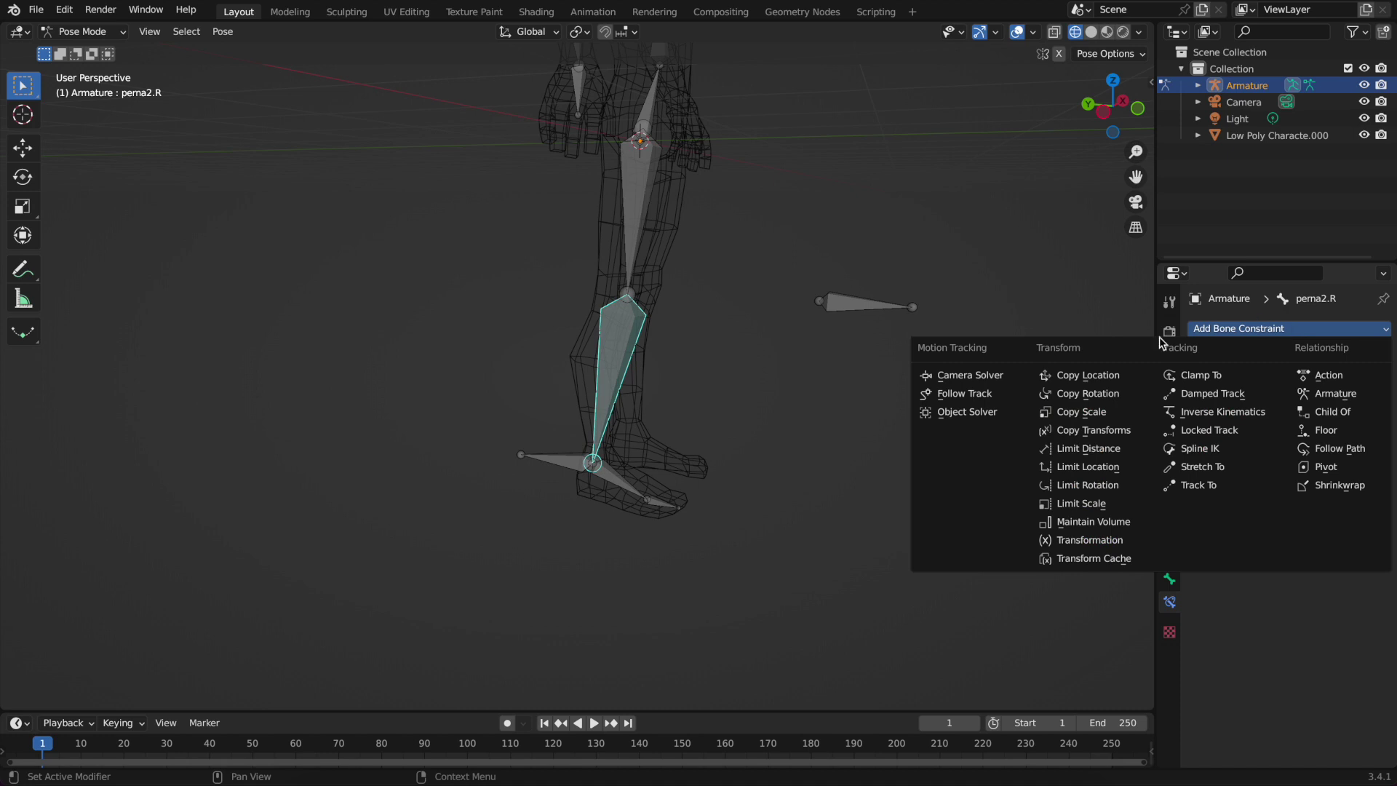
click(1230, 415)
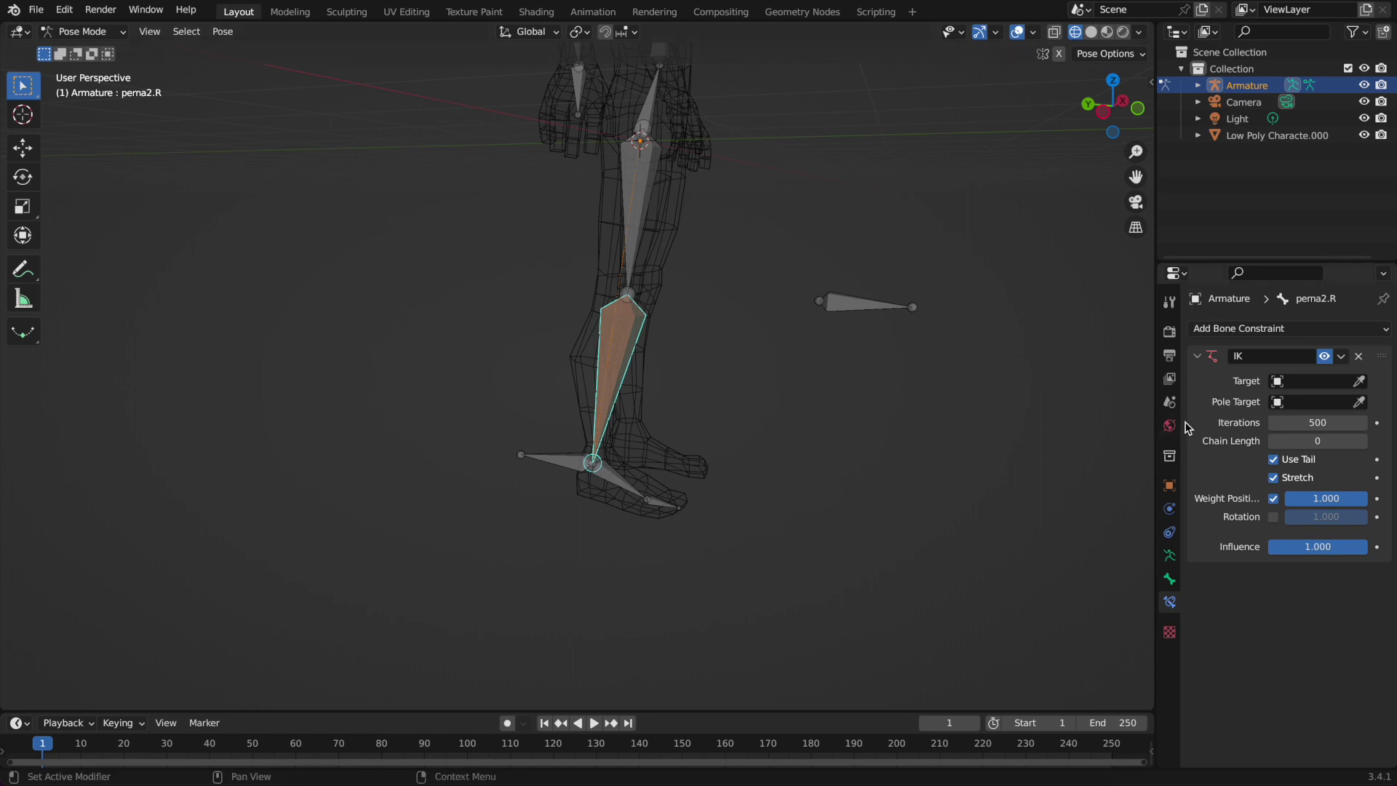
Set the IK constraint's target to Armature with ik.R as the target bone
click(1358, 381)
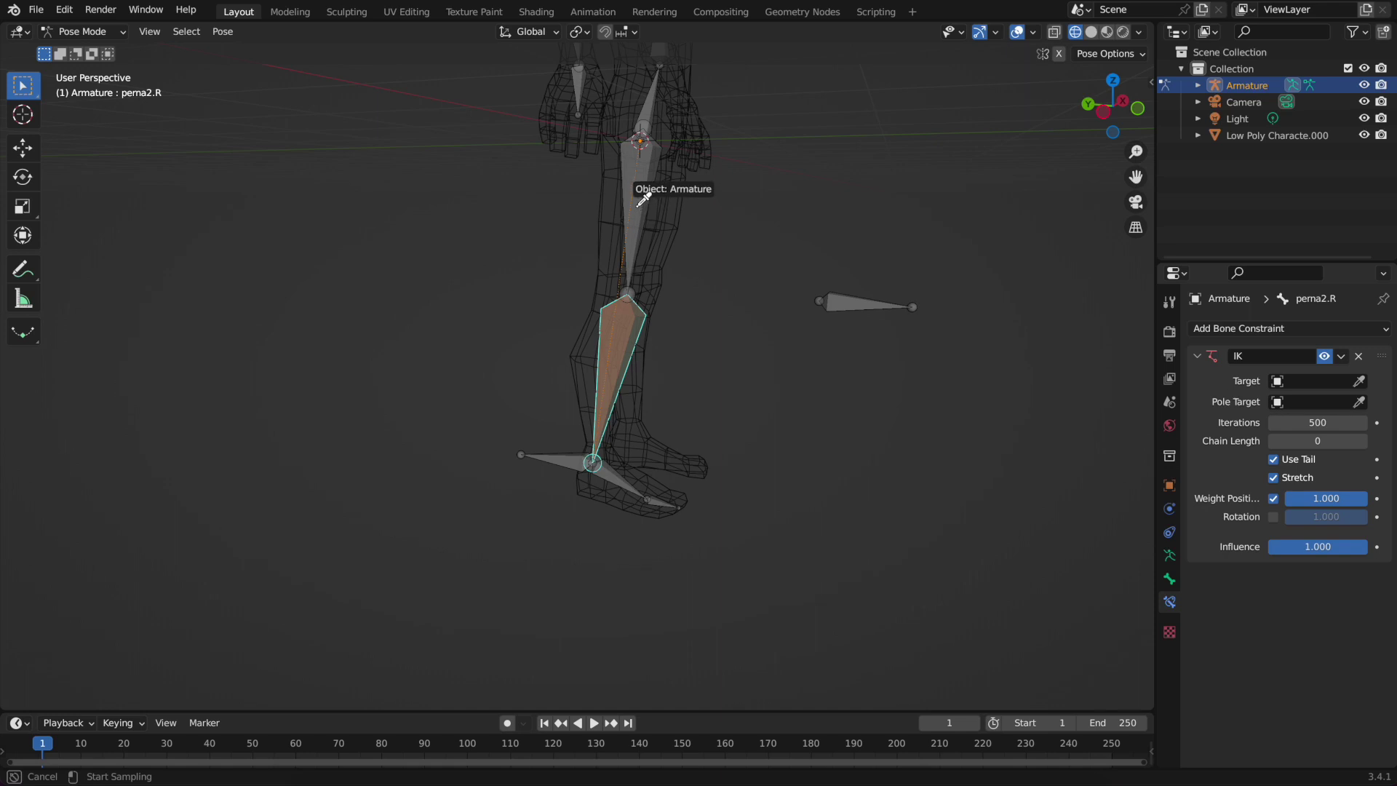
click(627, 181)
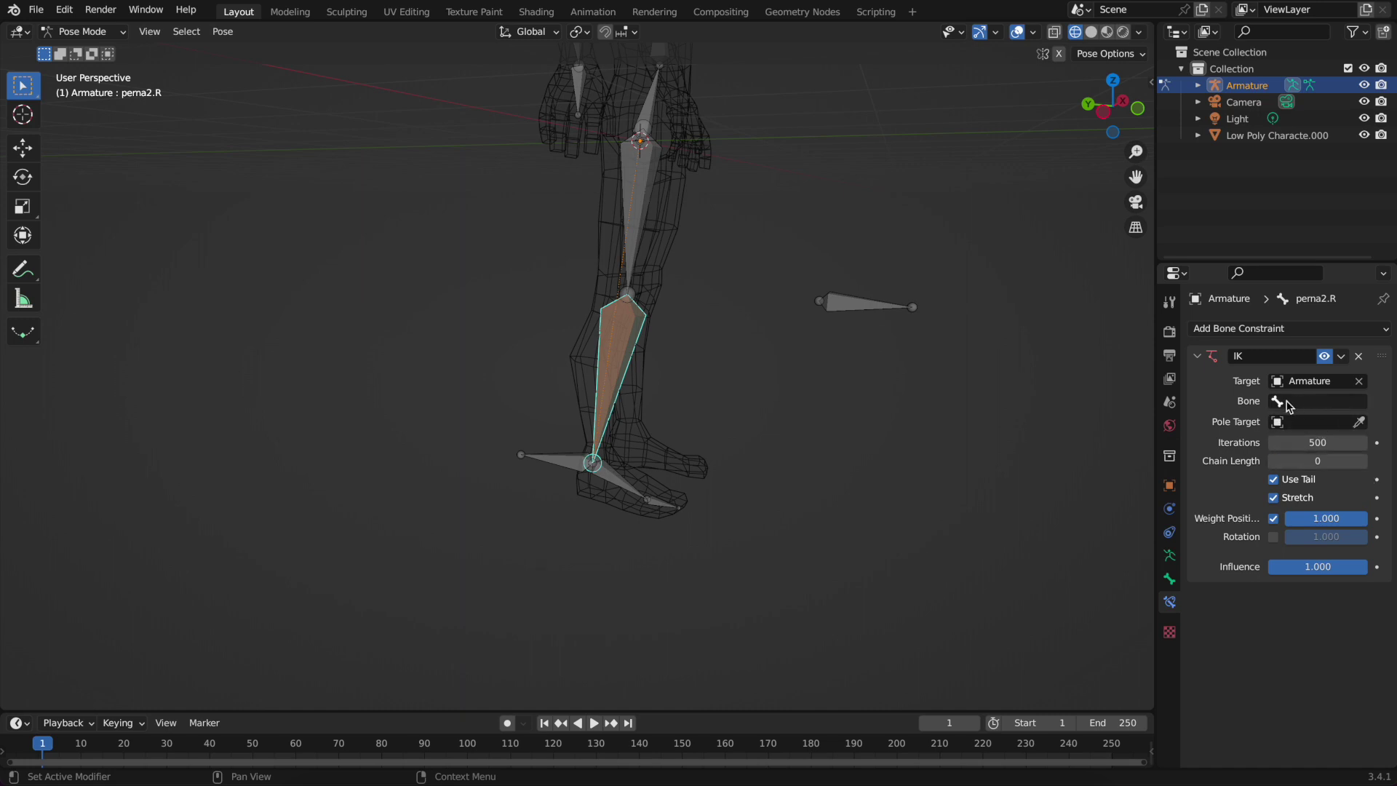
click(1313, 405)
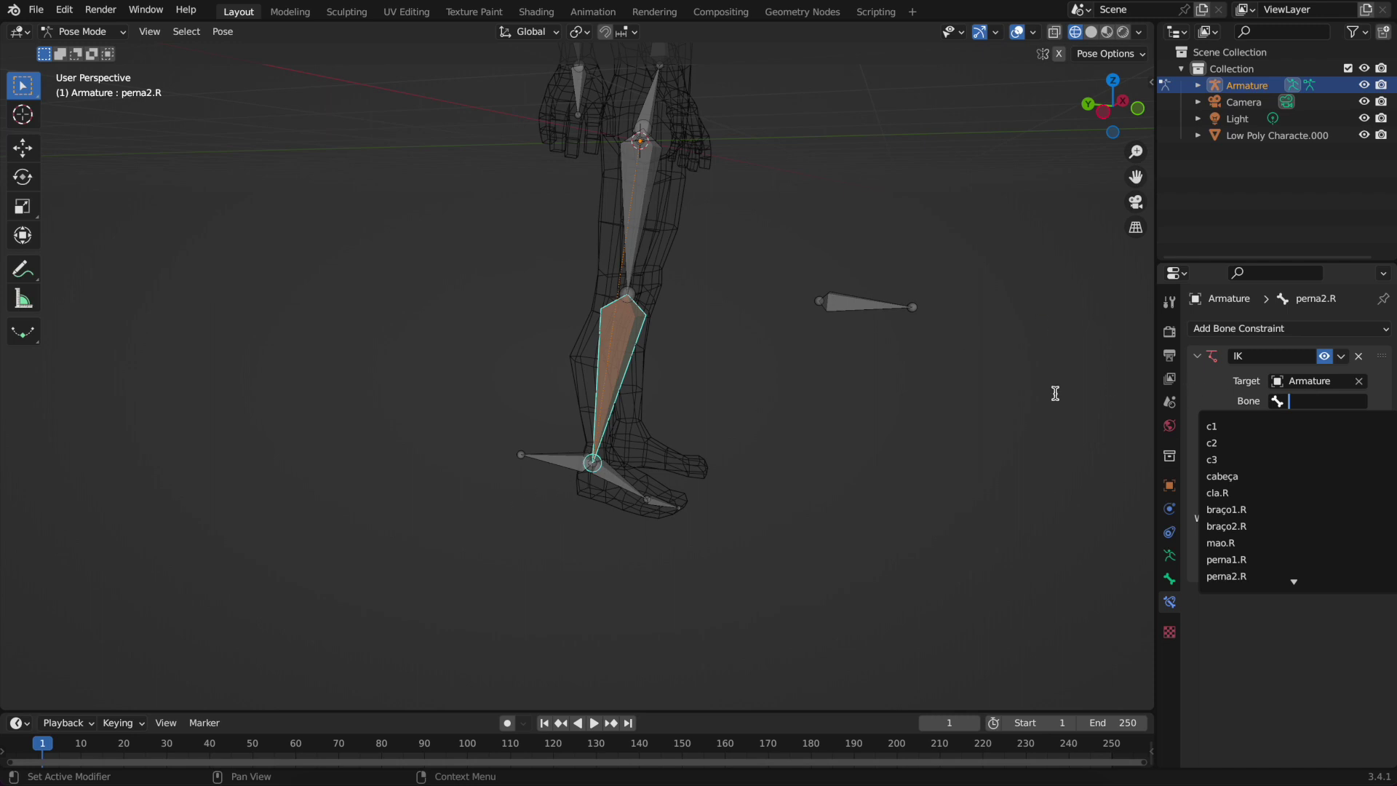
text(ik)
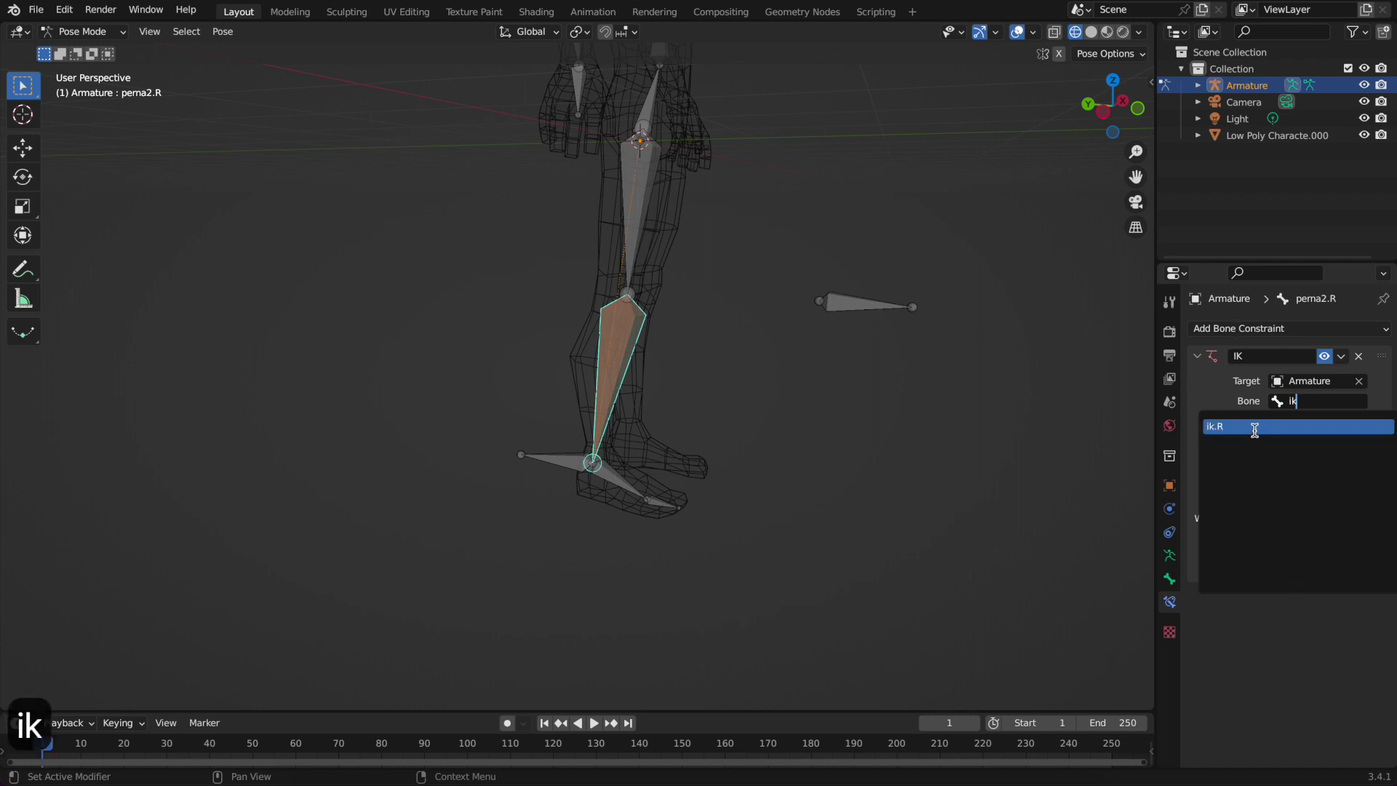
click(1254, 427)
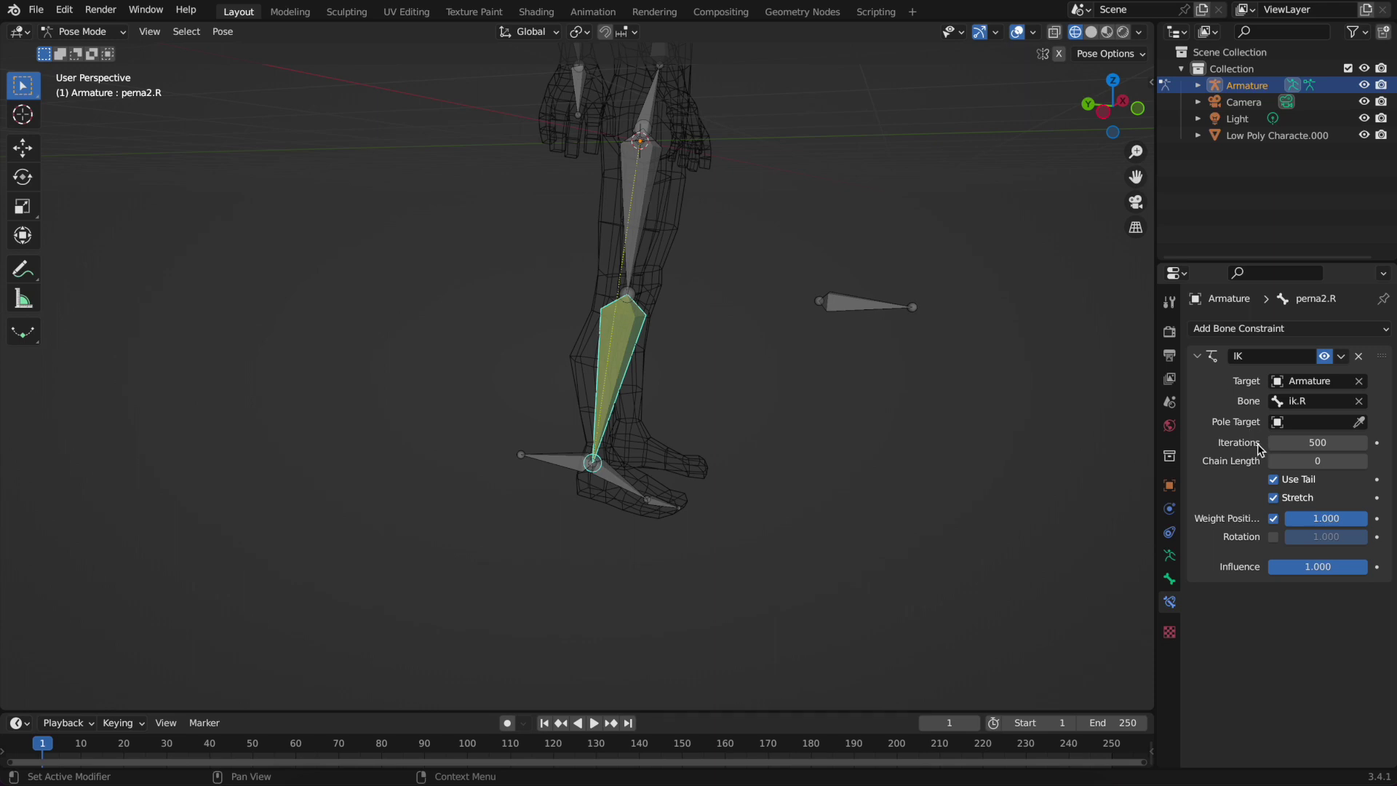
Test the leg's IK with a trial move of the ik.R bone and cancel it
click(556, 465)
key(g)
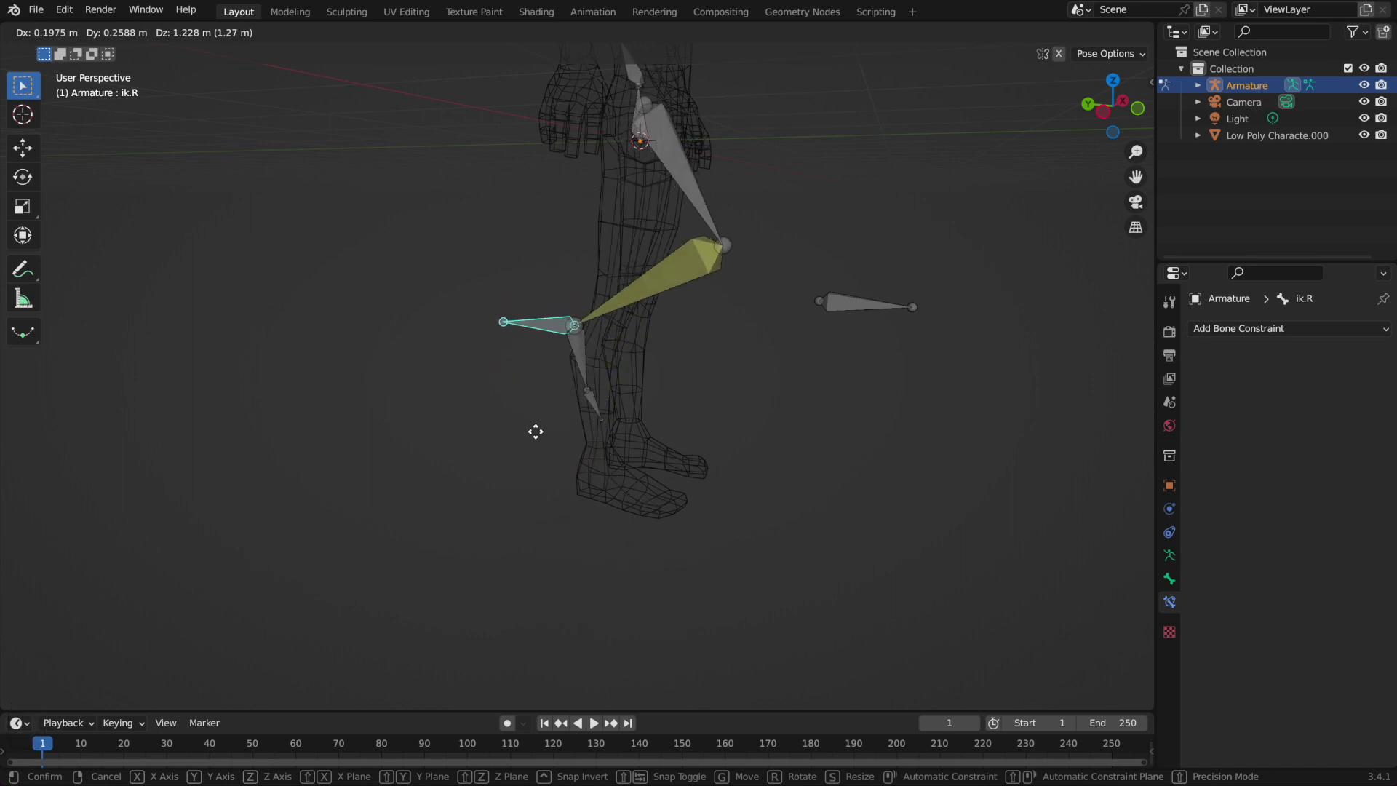
key(Escape)
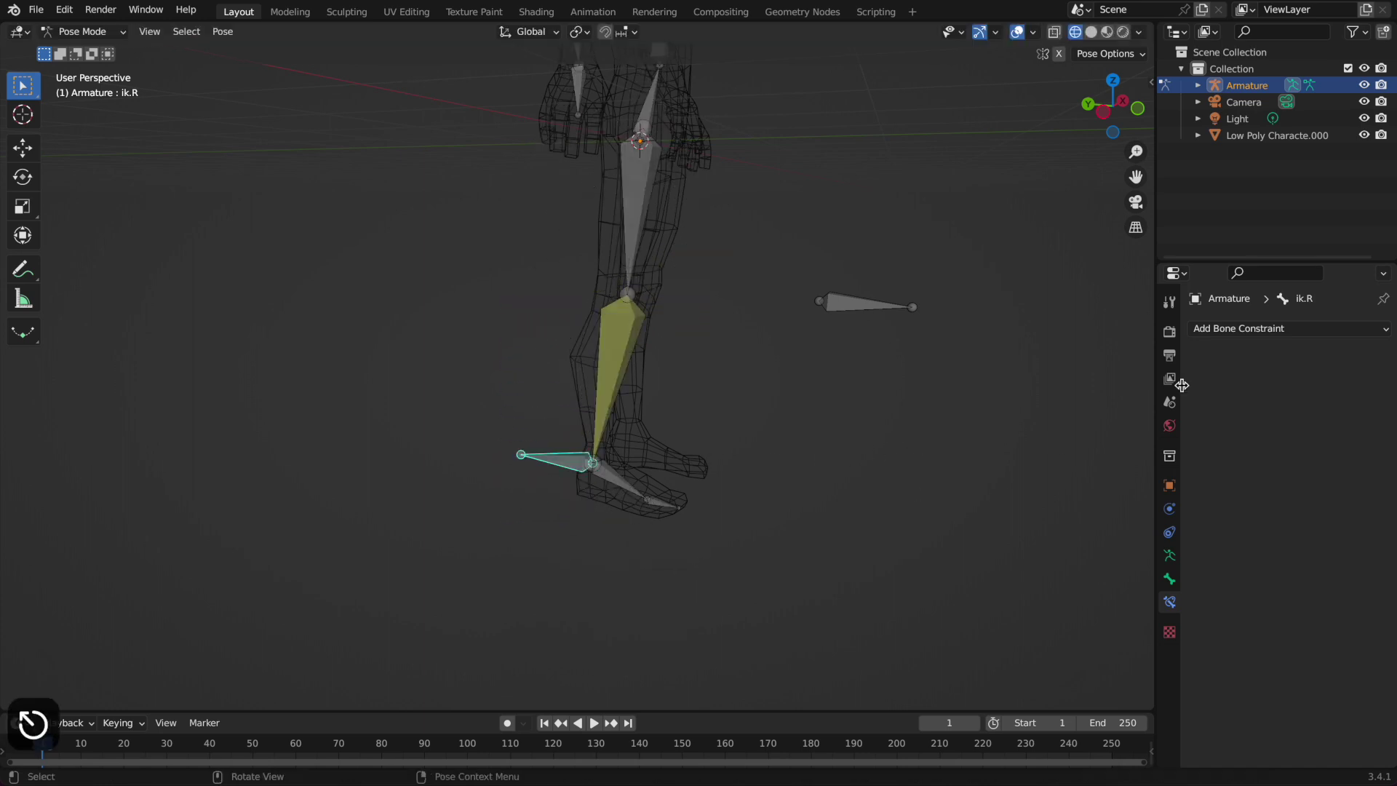
Set the chain length of the IK constraint on perna2.R to 2
click(618, 386)
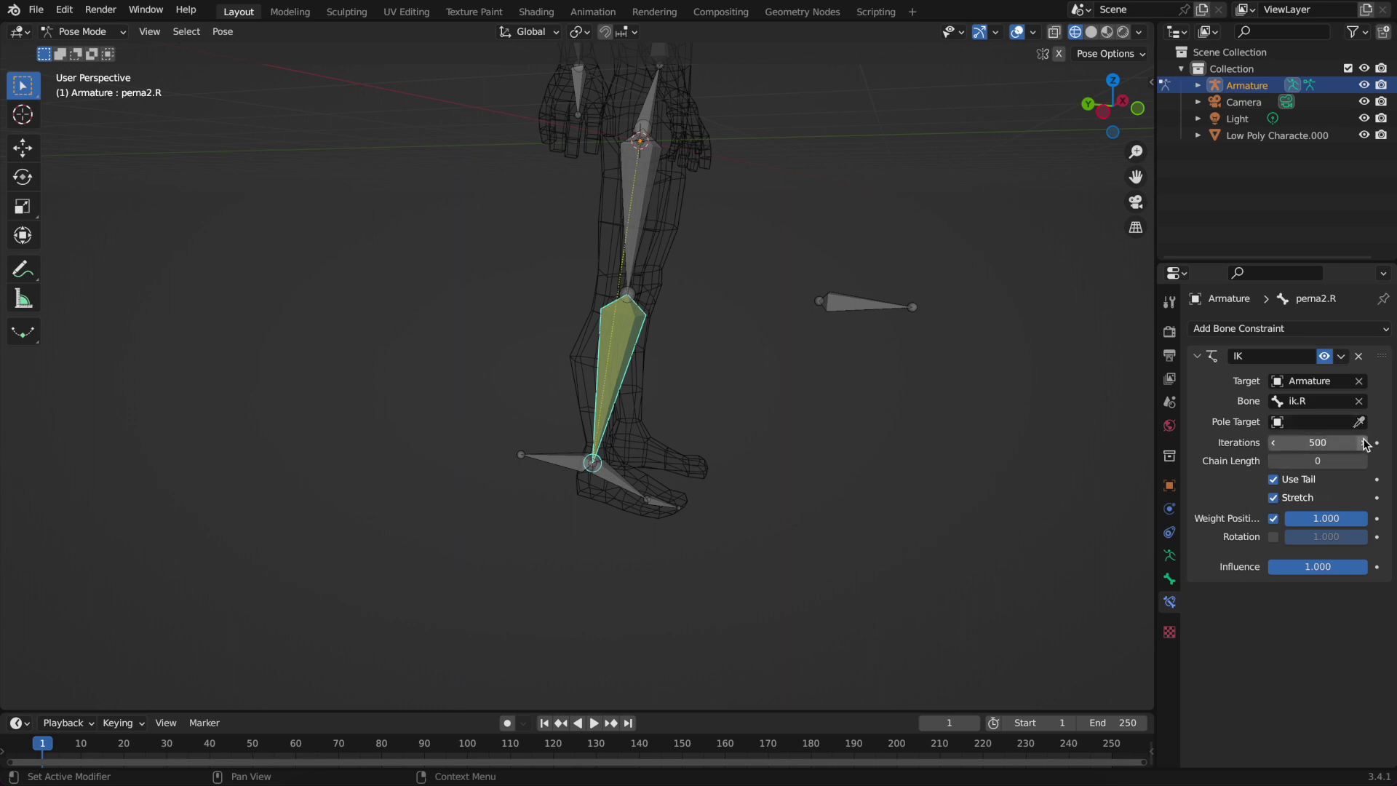
click(1363, 460)
click(1363, 460)
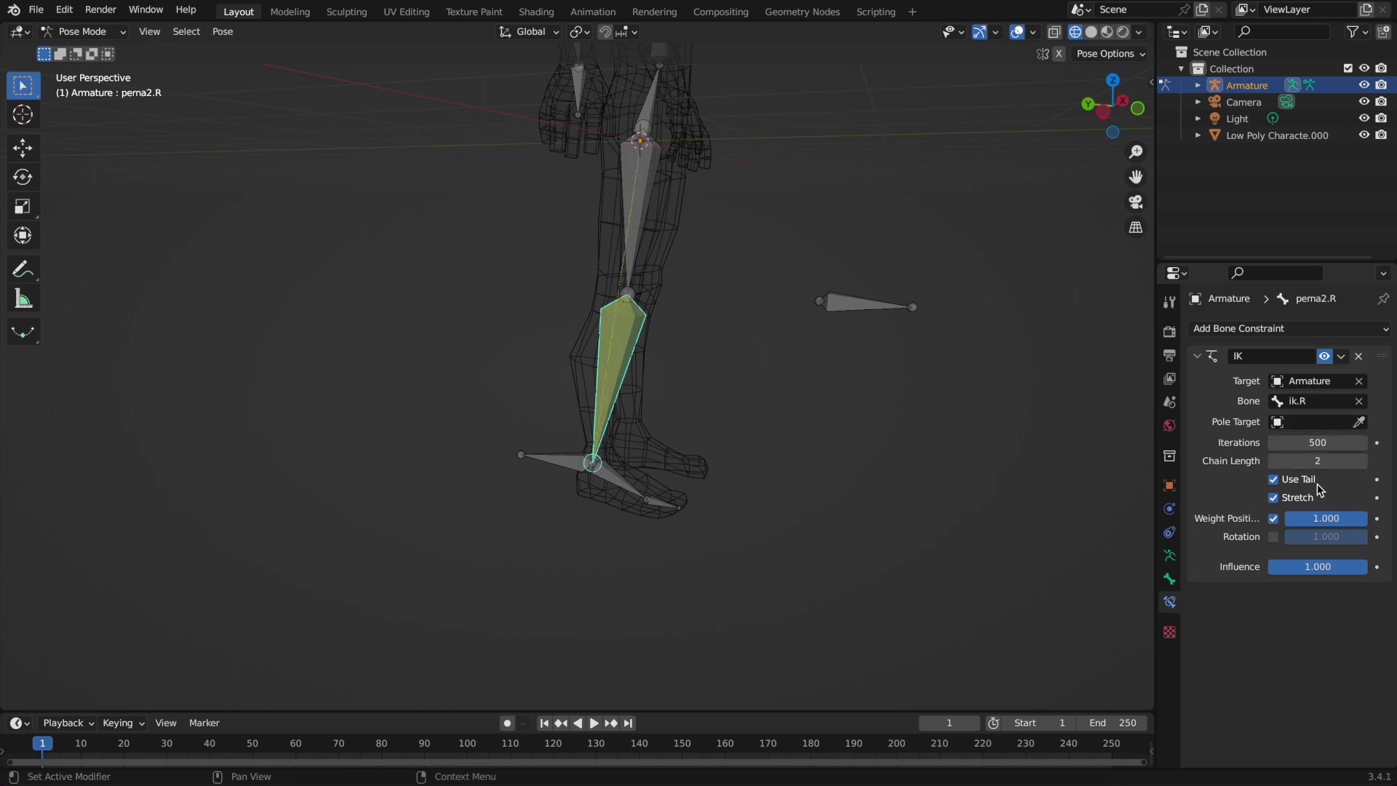
Test the two-bone IK chain by moving ik.R around, leaving the bone in its original position
shift+middle_drag(708, 356, 574, 460)
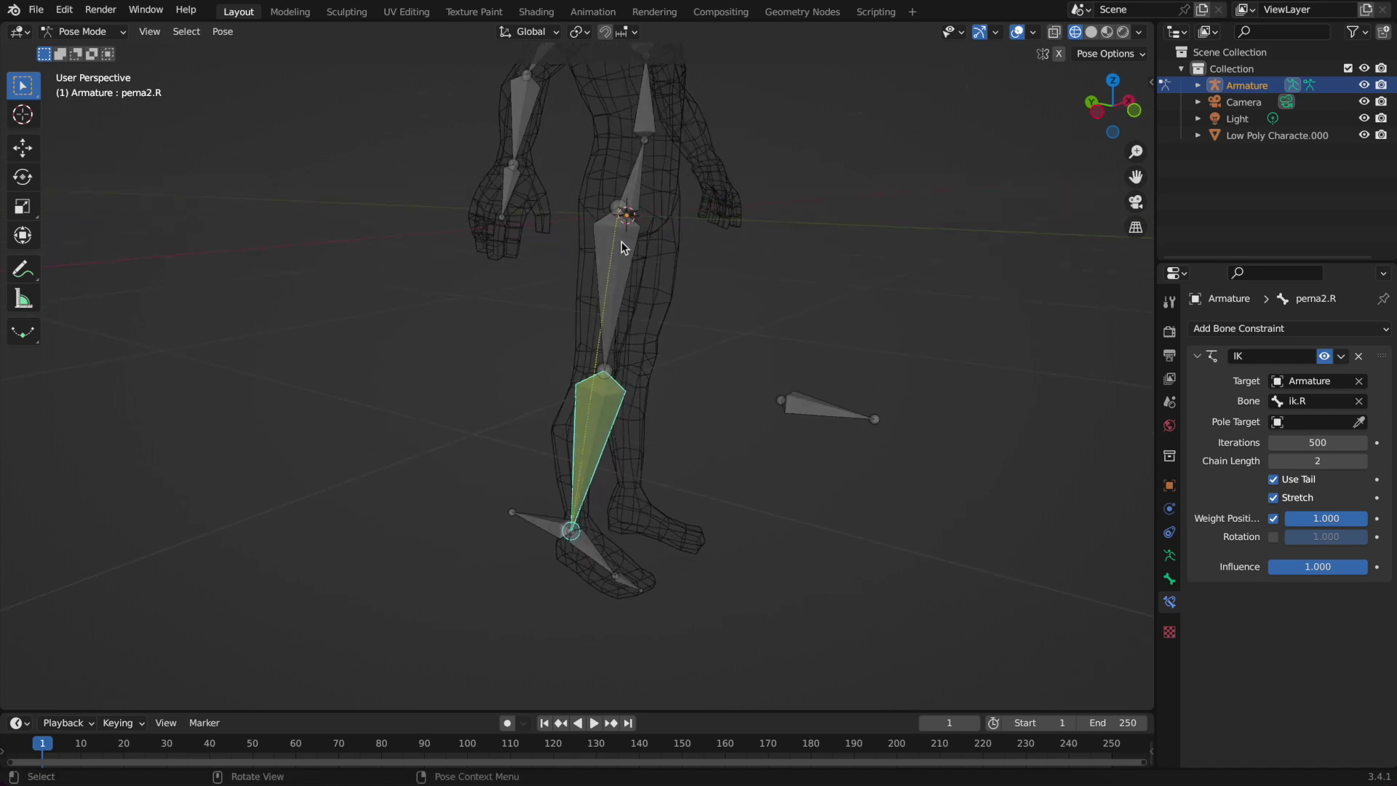
click(544, 528)
key(g)
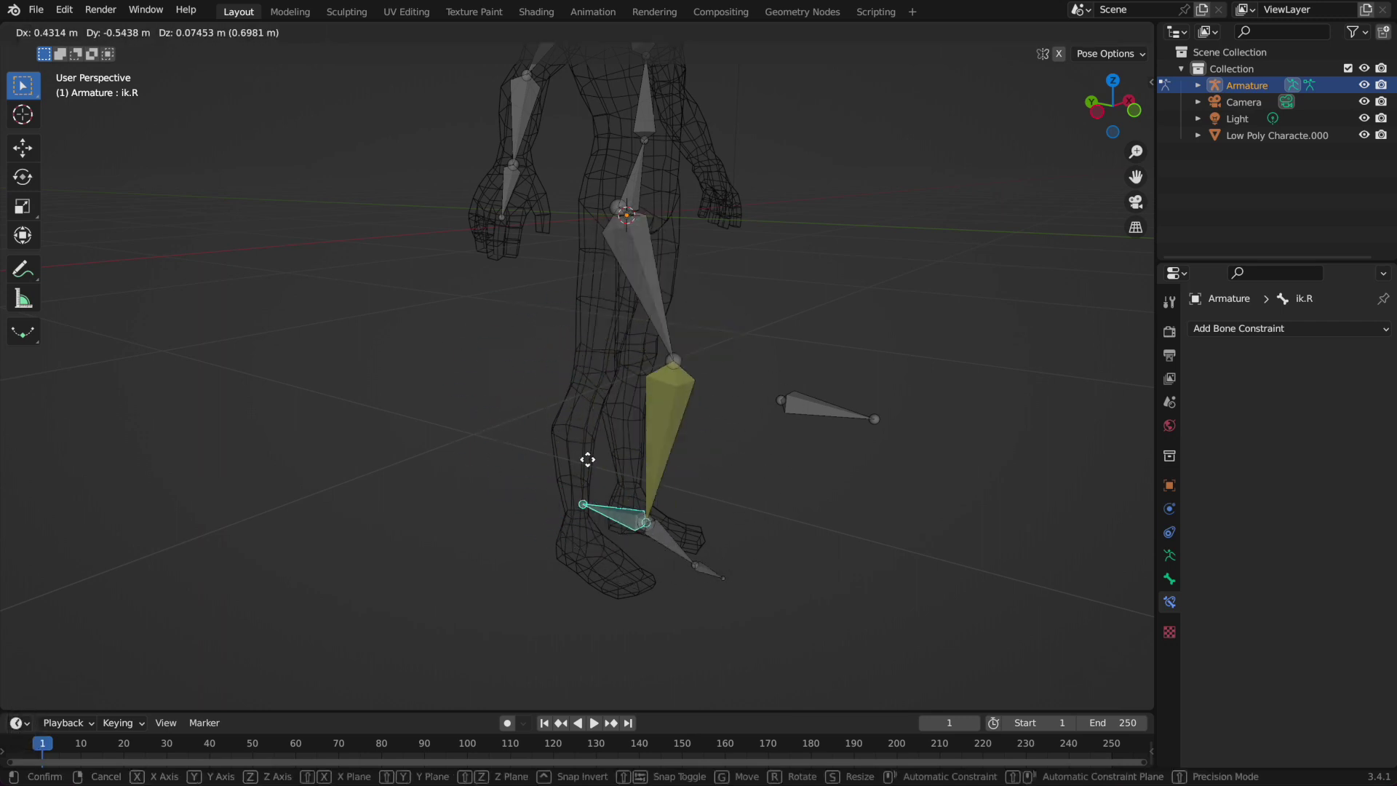
click(579, 513)
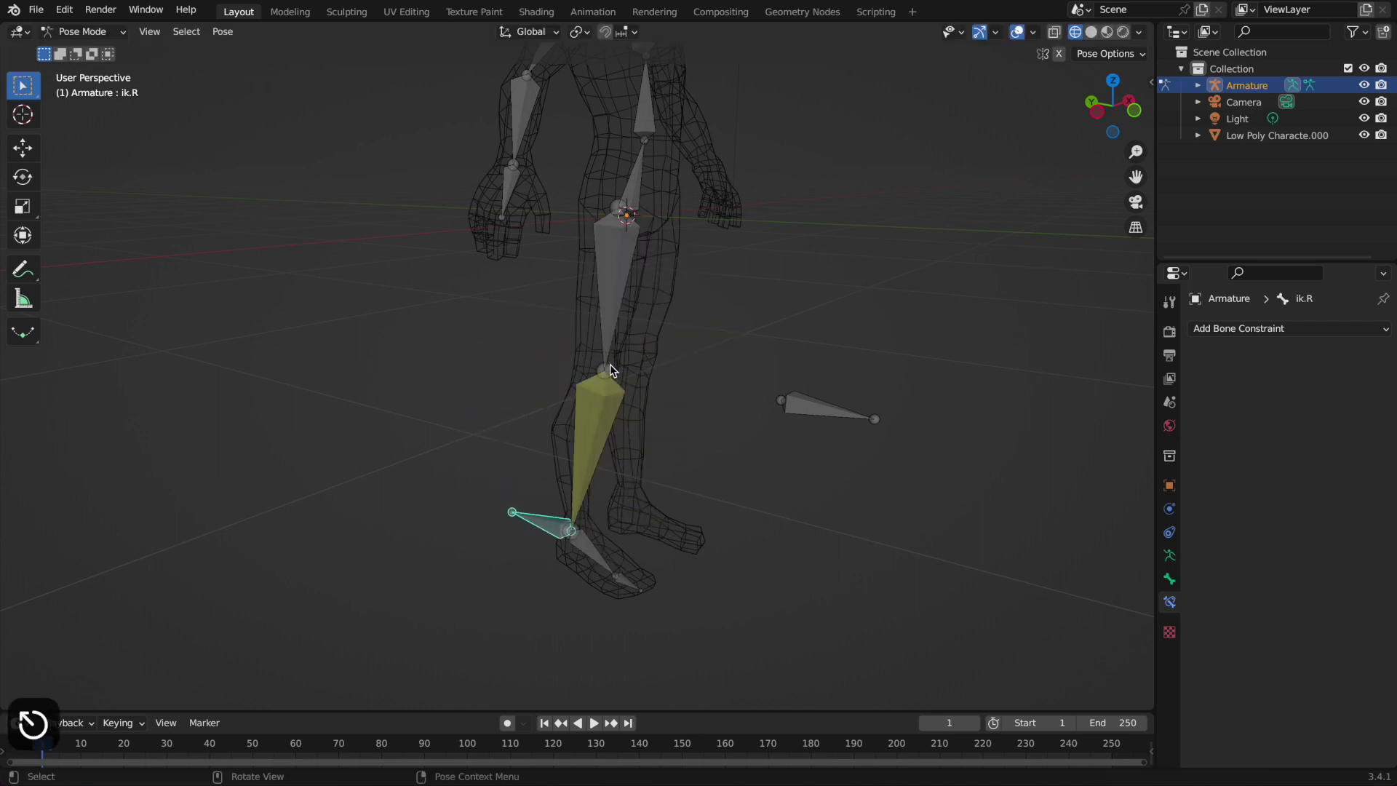
Set the pole target of perna2.R's IK constraint to Armature with joelho.R as the pole bone
click(610, 427)
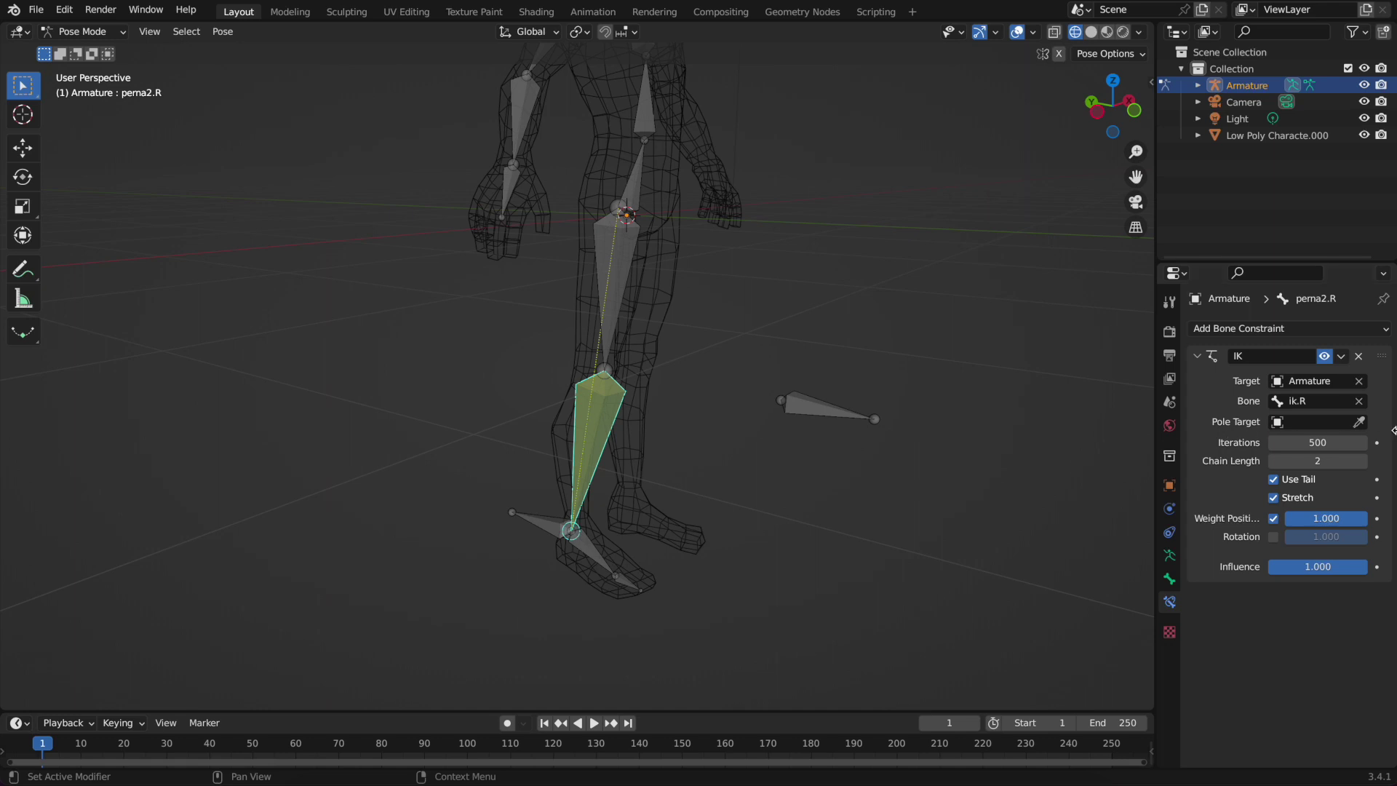
click(1359, 422)
click(814, 413)
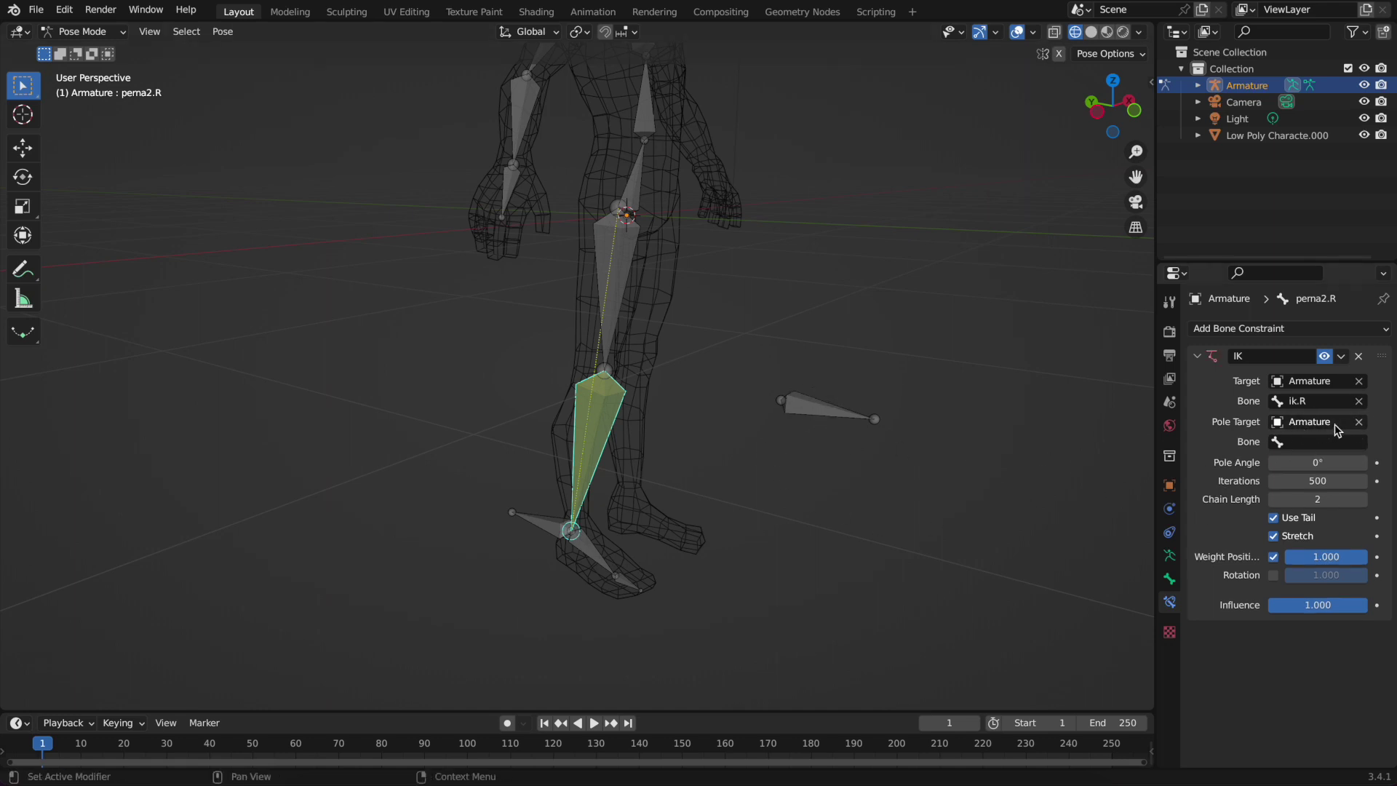
click(1317, 445)
text(joe)
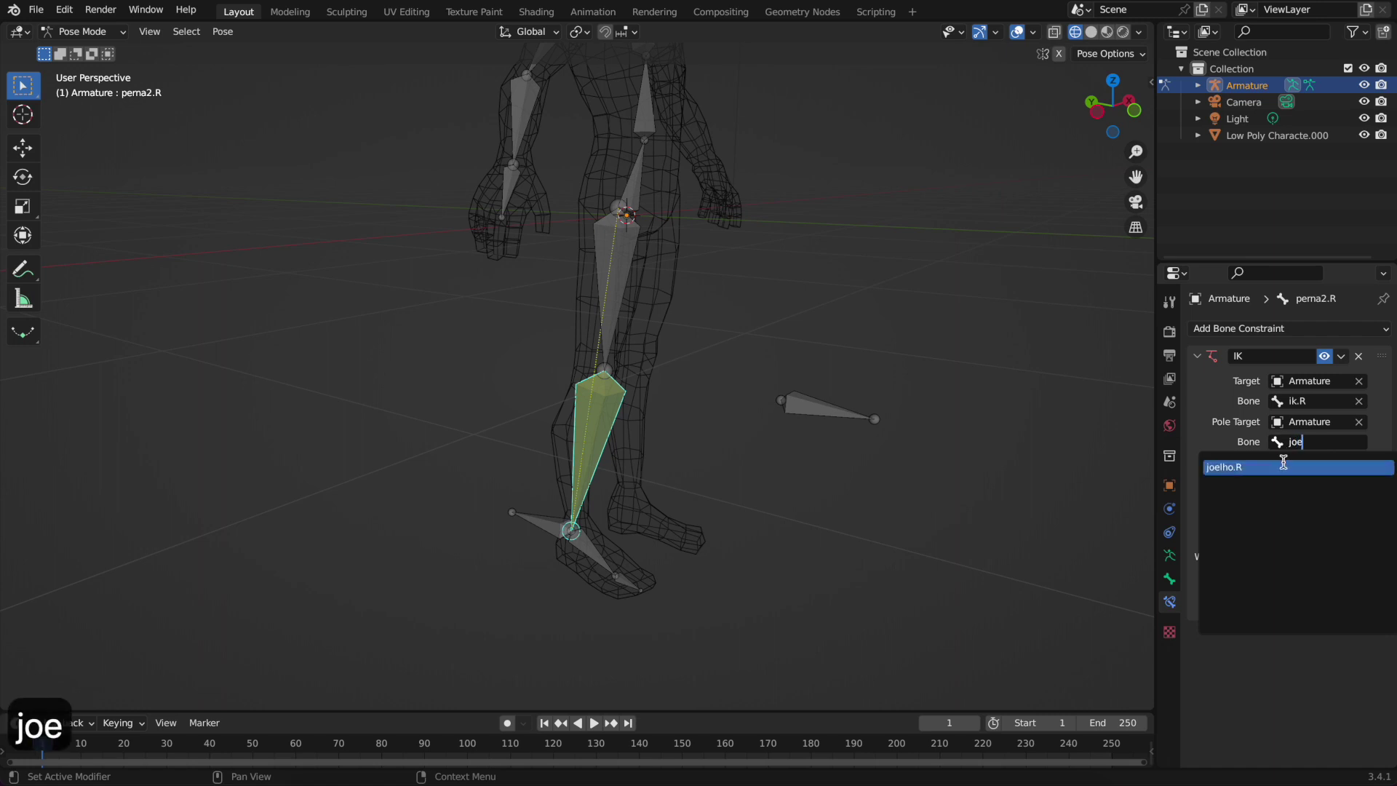
click(1283, 467)
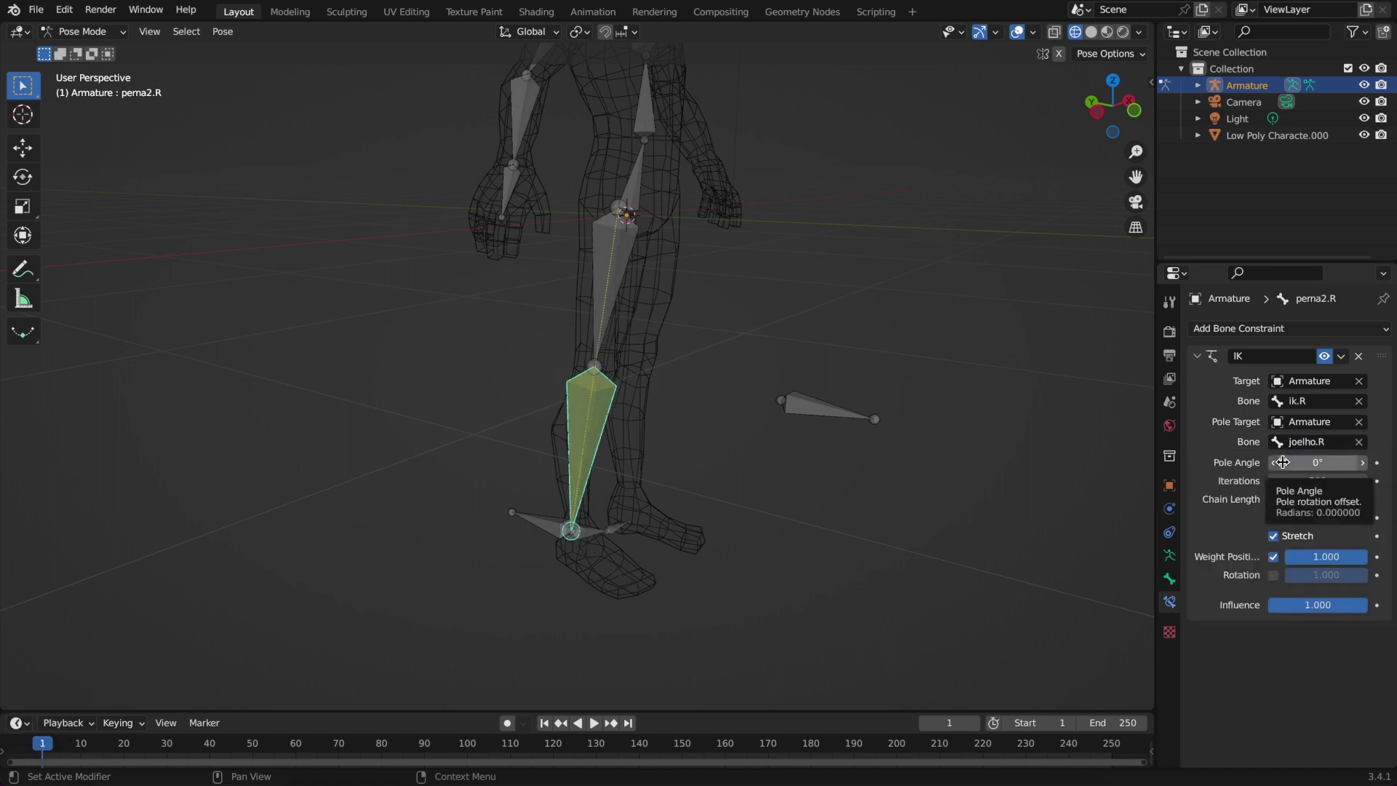
Set the pole angle of perna2.R's IK constraint to 90°
middle_drag(655, 483, 601, 496)
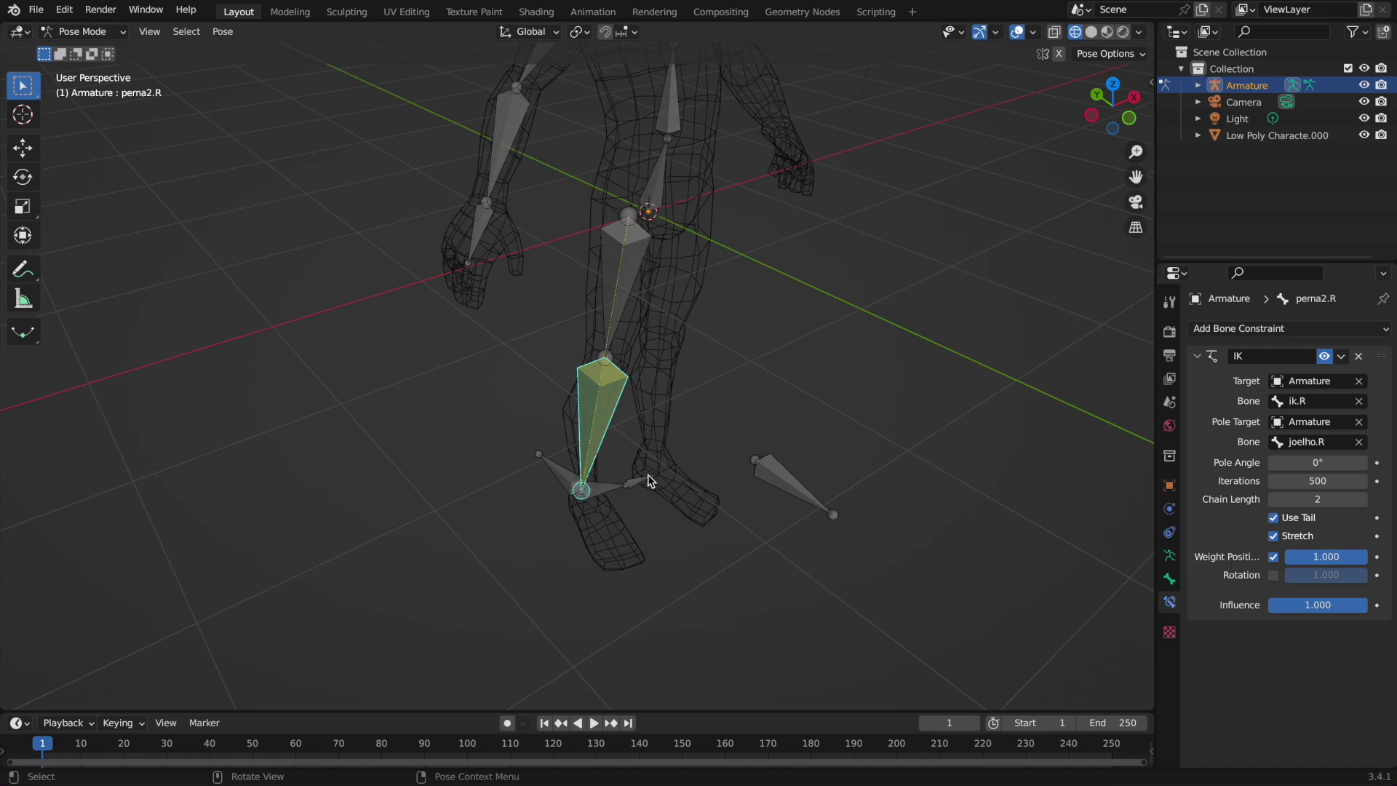
click(1330, 467)
text(90)
key(Return)
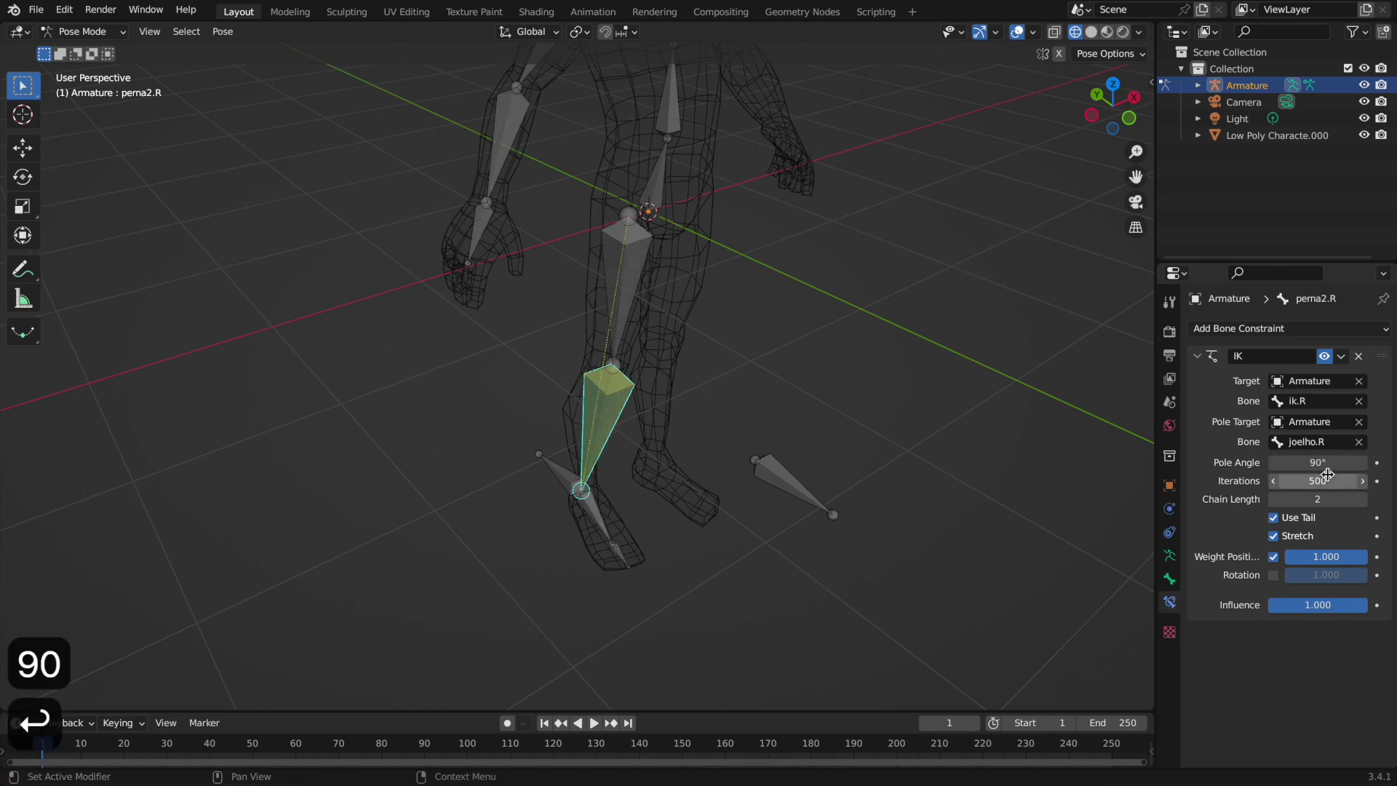
Test the knee pole setup by moving ik.R upward, leaving the bone in its original position
middle_drag(570, 477, 555, 501)
click(555, 500)
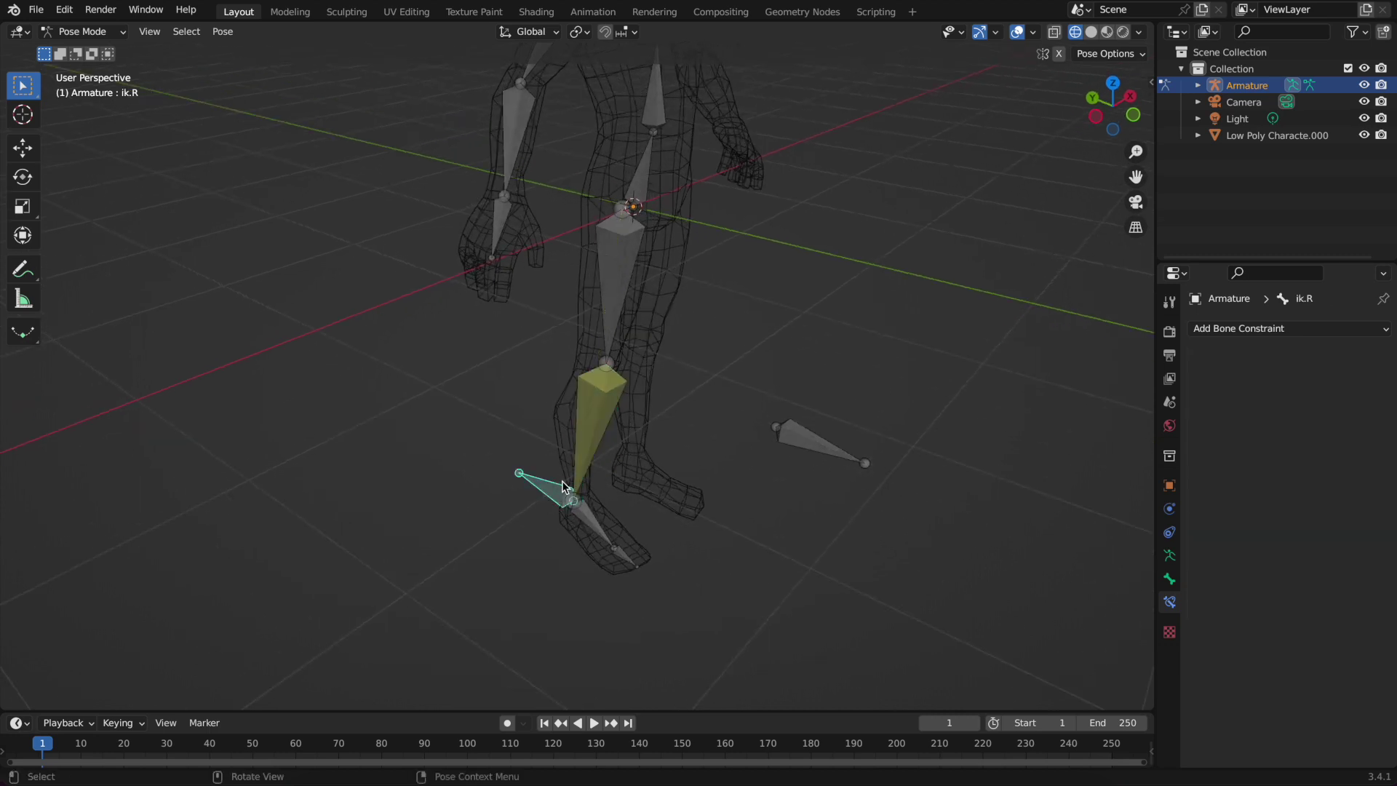
key(g)
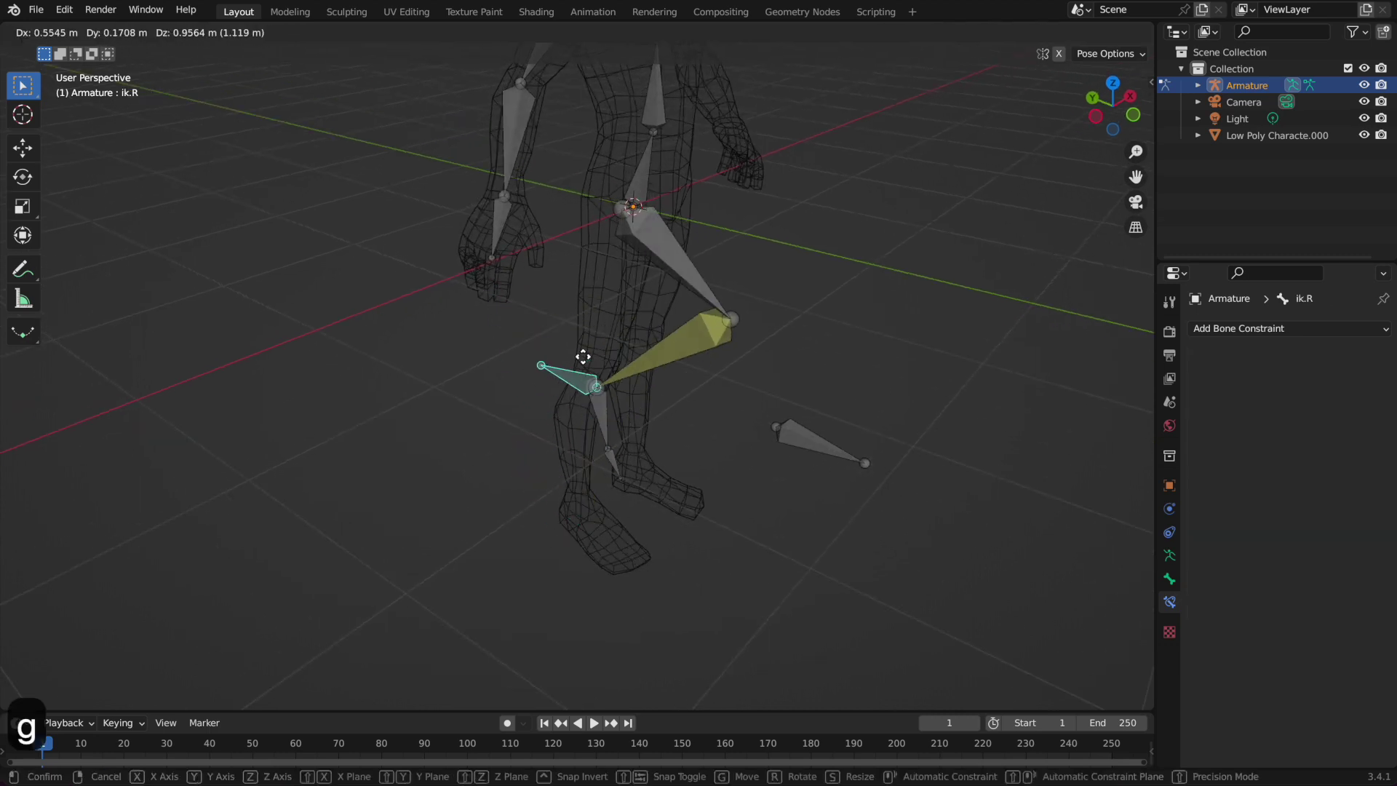
key(Escape)
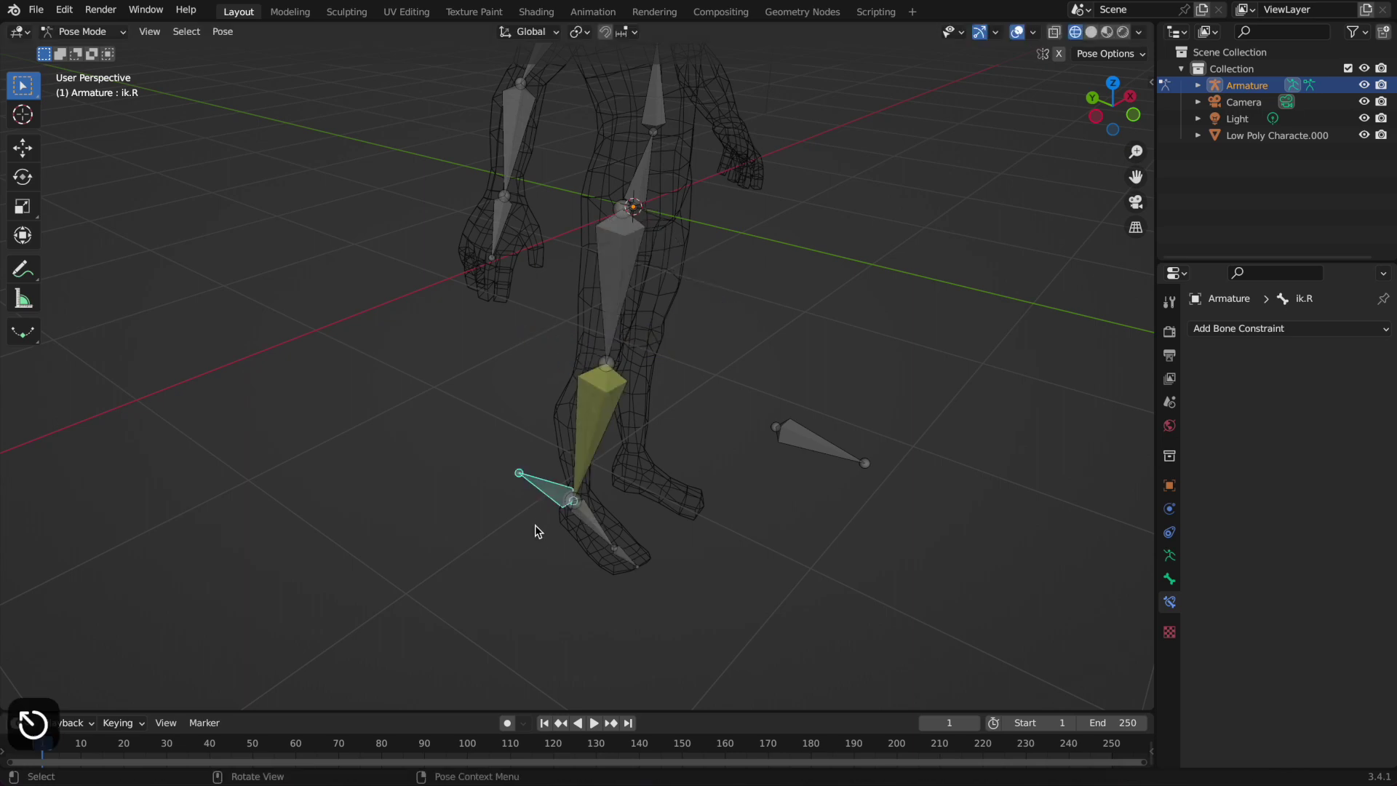
Test how joelho.R steers the right knee by moving it sideways, leaving it in its original position
middle_drag(720, 378, 711, 486)
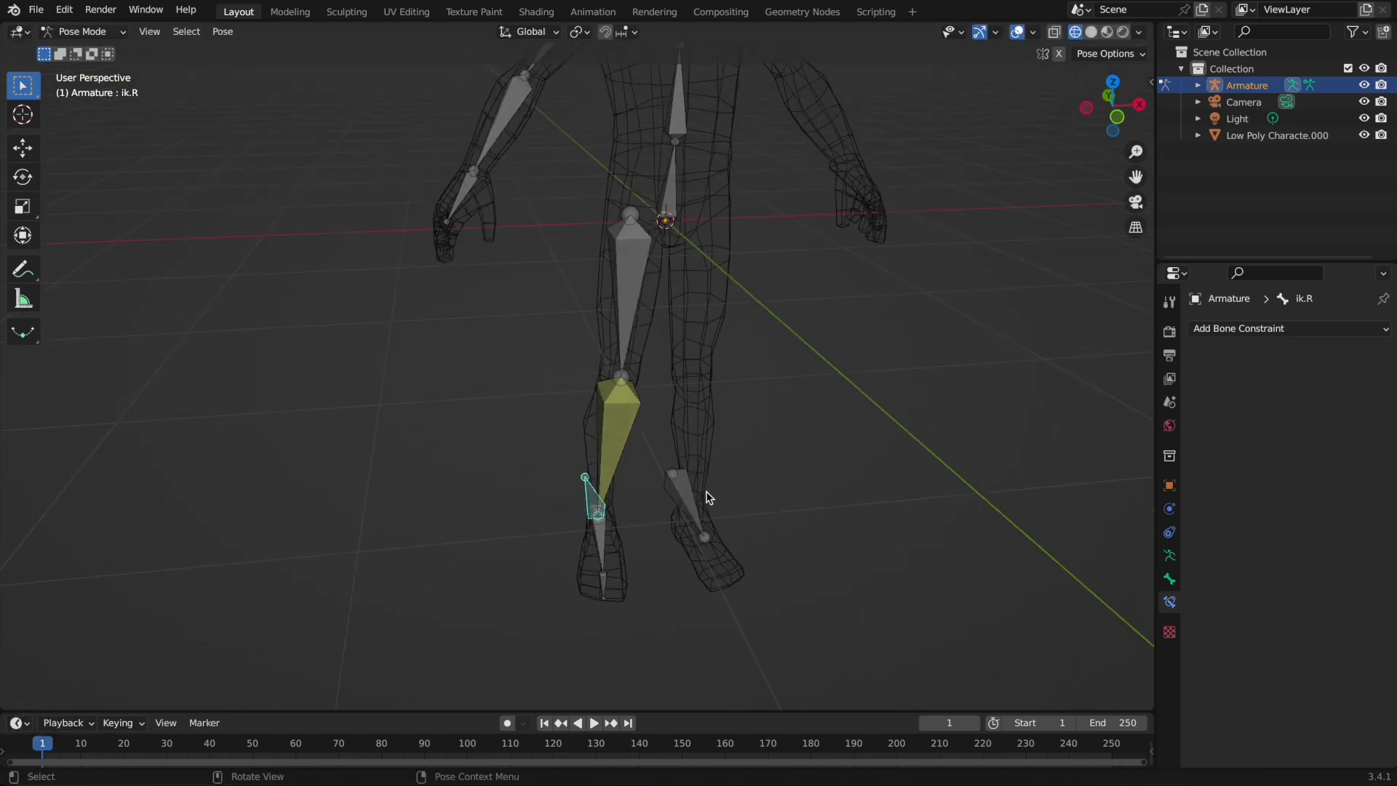
click(685, 508)
key(g)
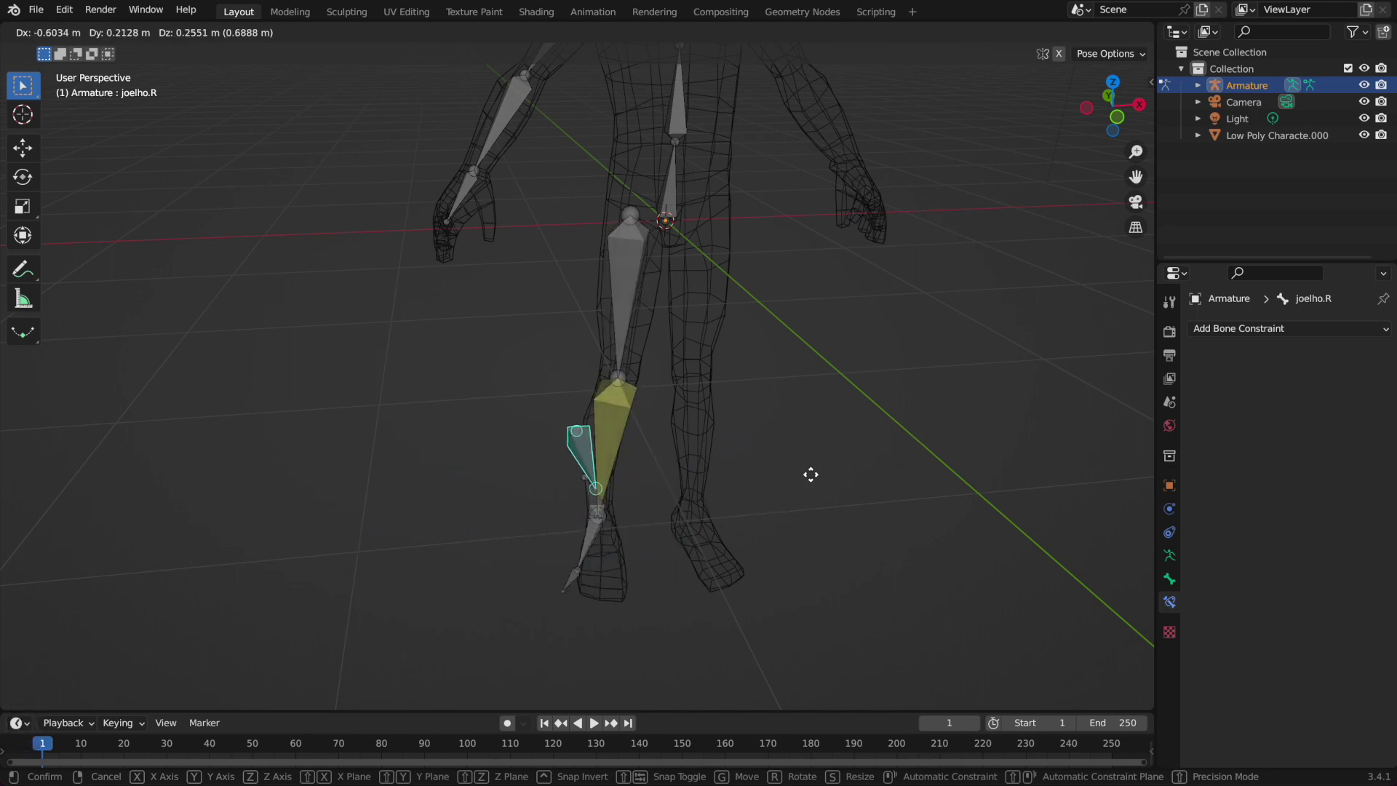
key(Escape)
Check whether the right foot follows ik.R by trial-moving it and rotating it freely and around global Z, cancelling each transform
middle_drag(676, 495, 635, 525)
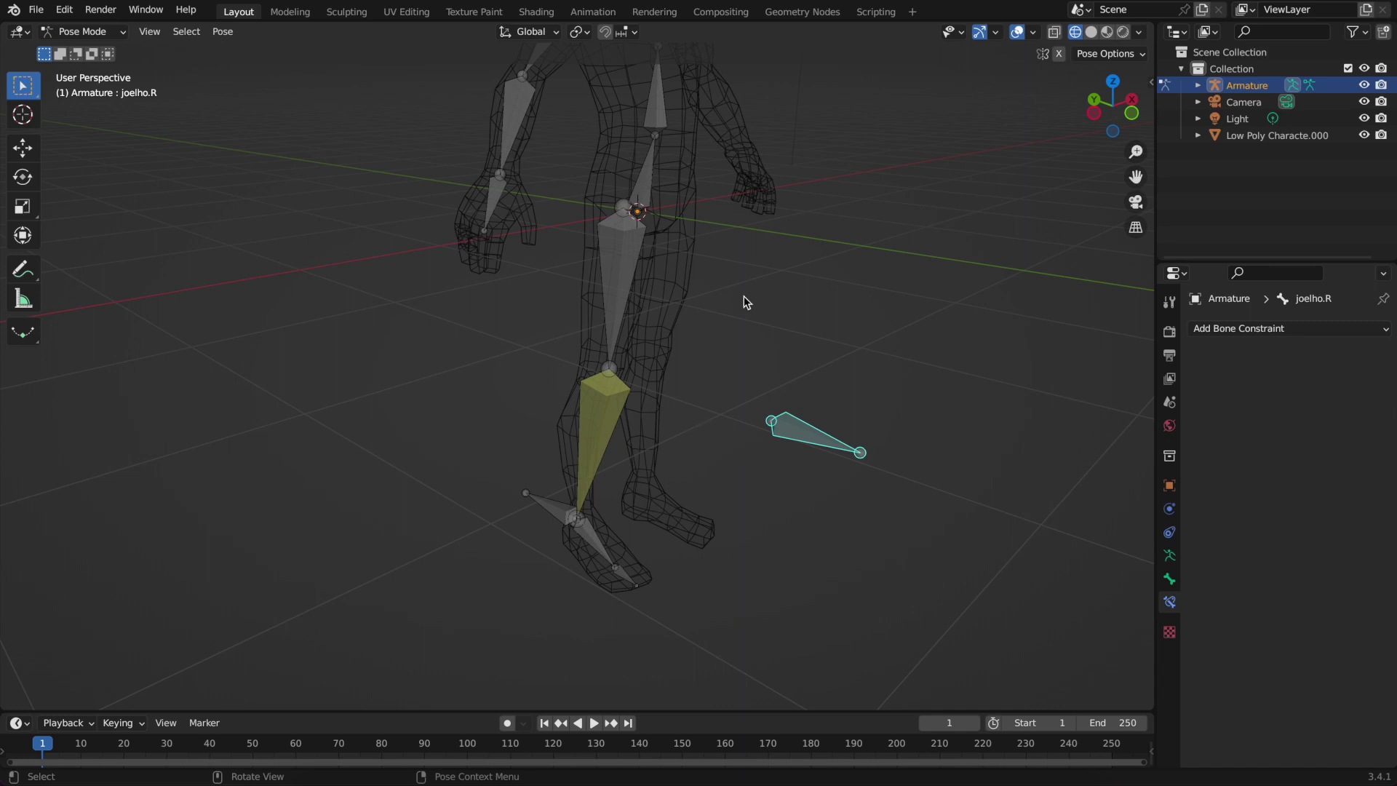
click(559, 514)
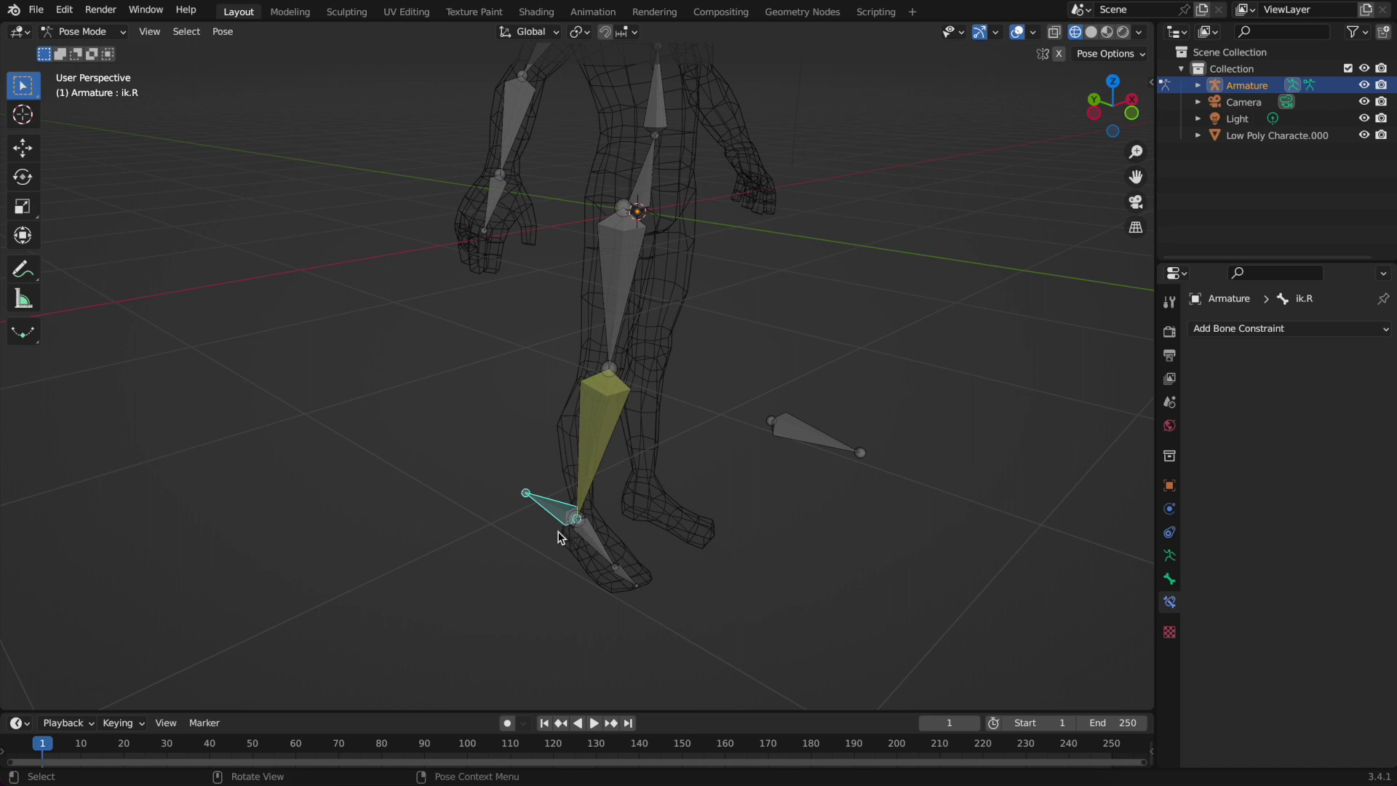
key(g)
key(Escape)
key(r)
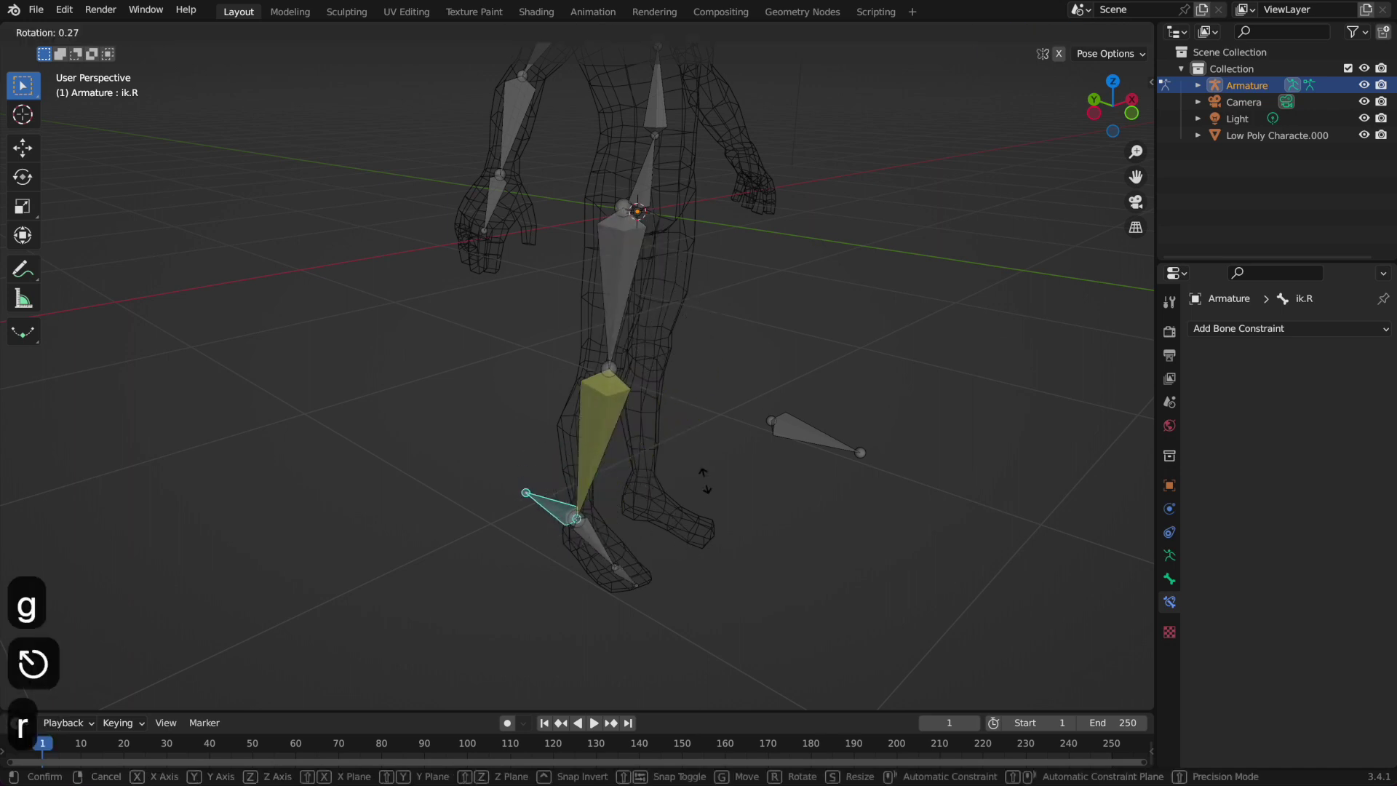
key(Escape)
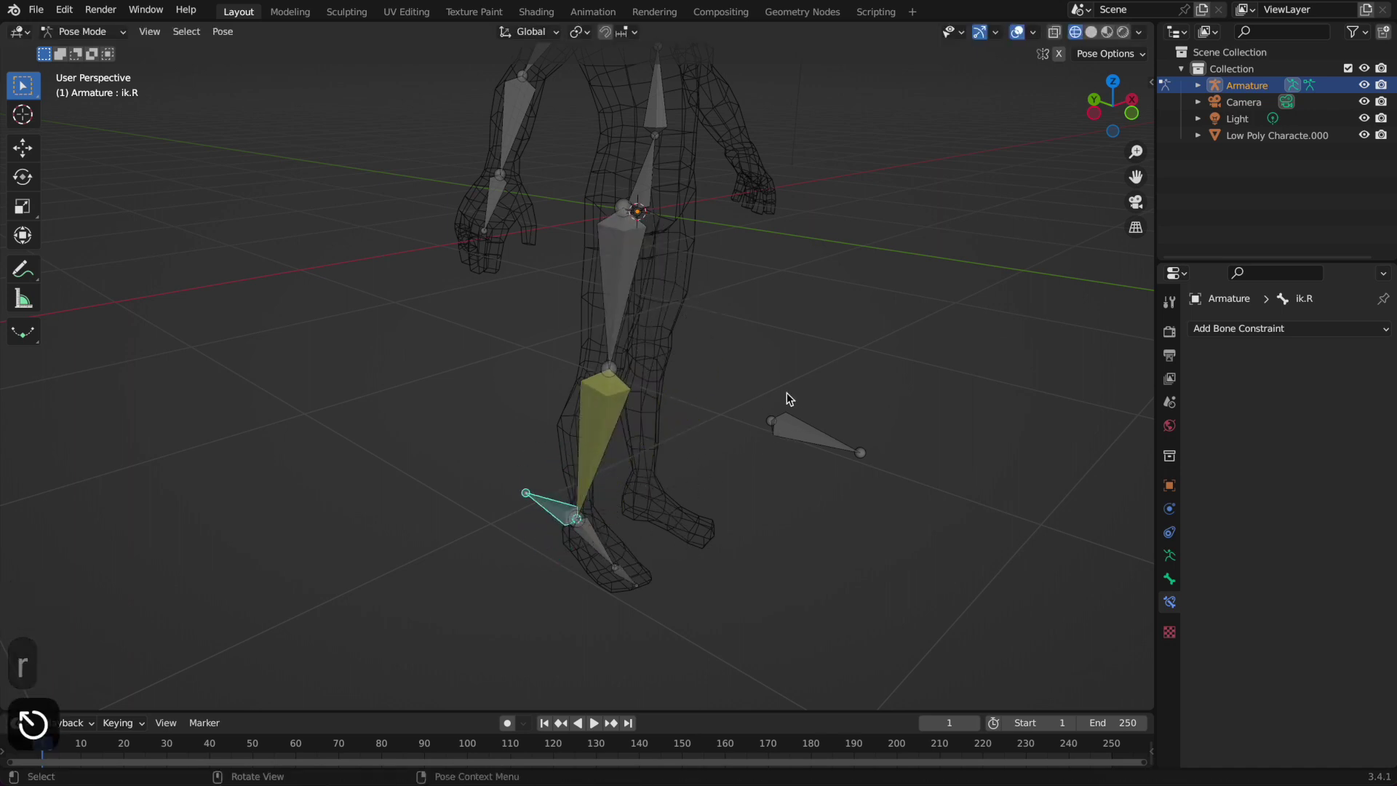
key(r)
key(z)
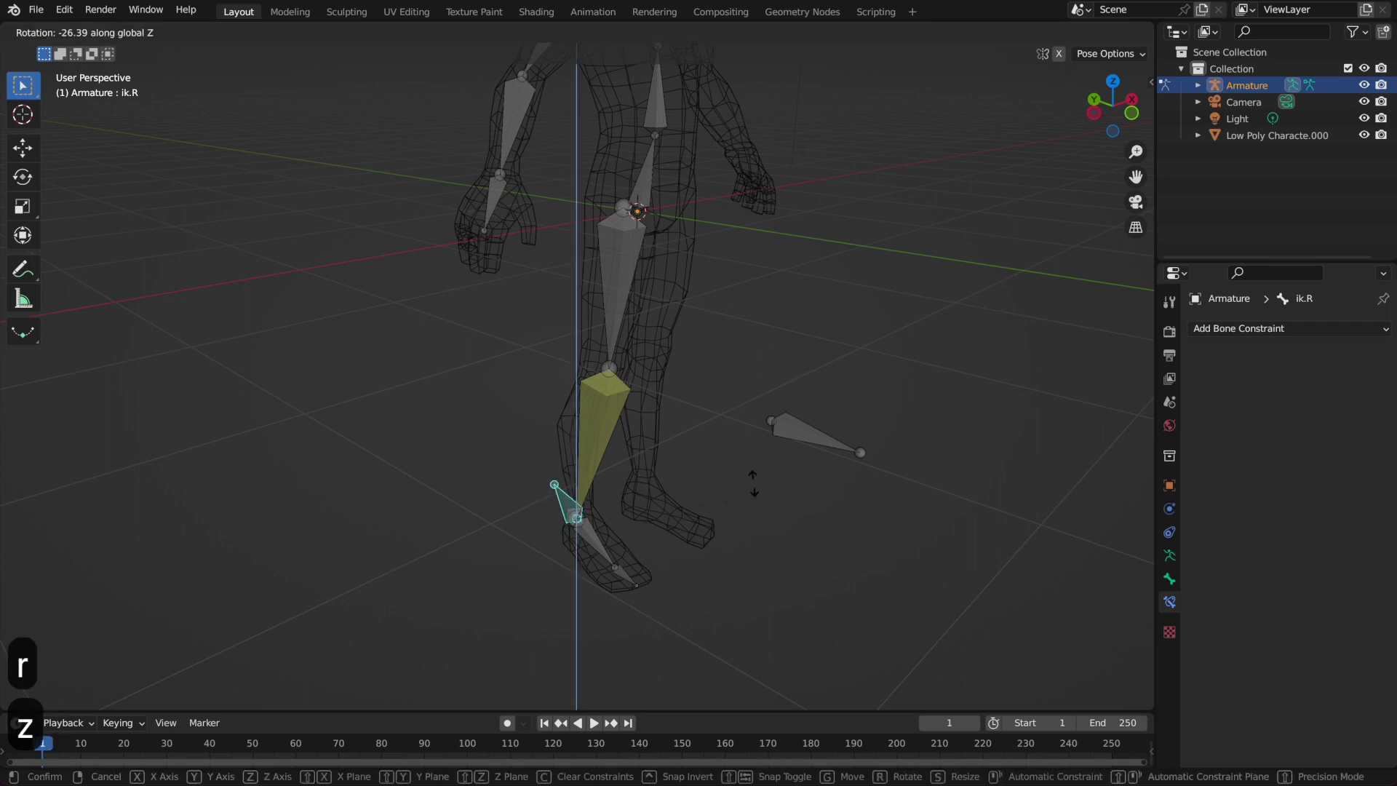
key(Escape)
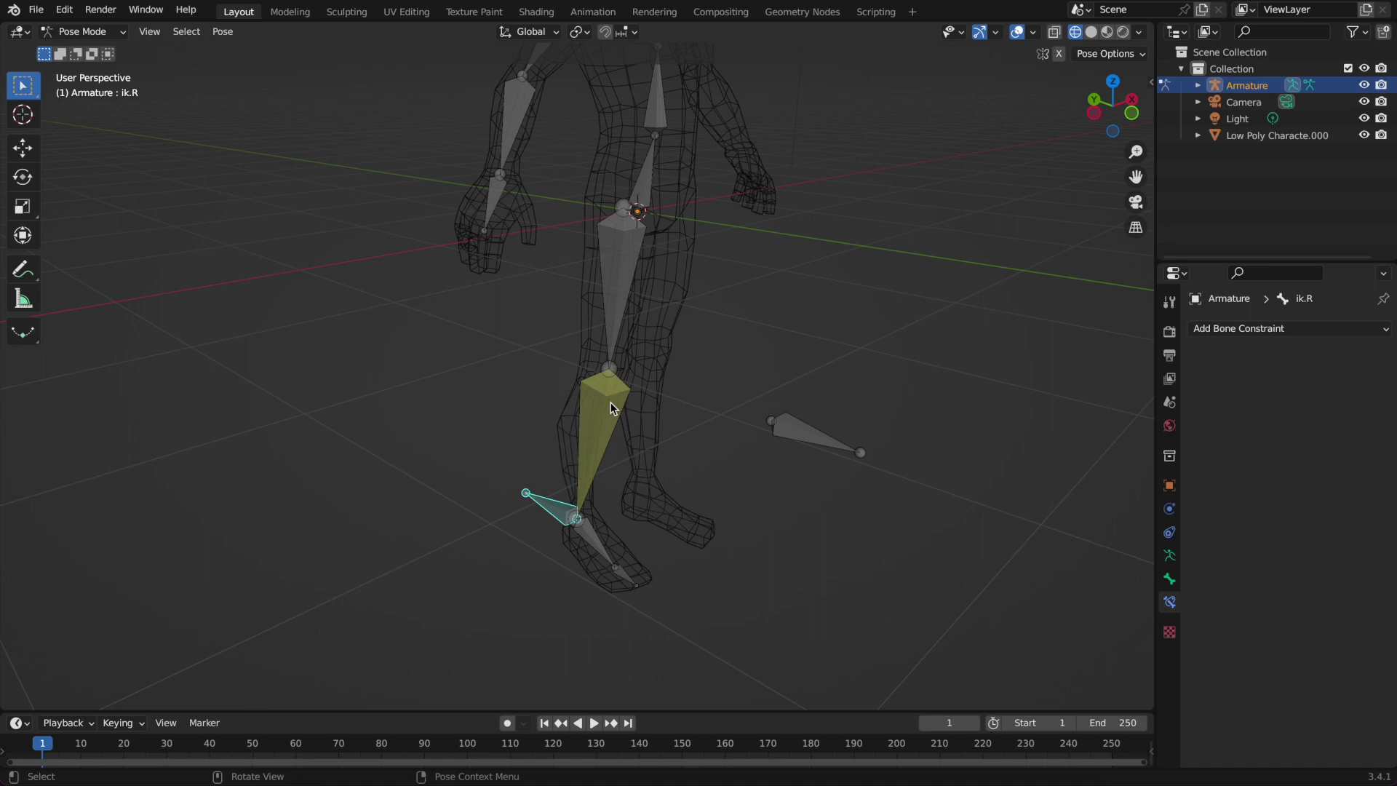
In Edit Mode, parent pé1.R to ik.R with Keep Offset, and return to Pose Mode
click(99, 32)
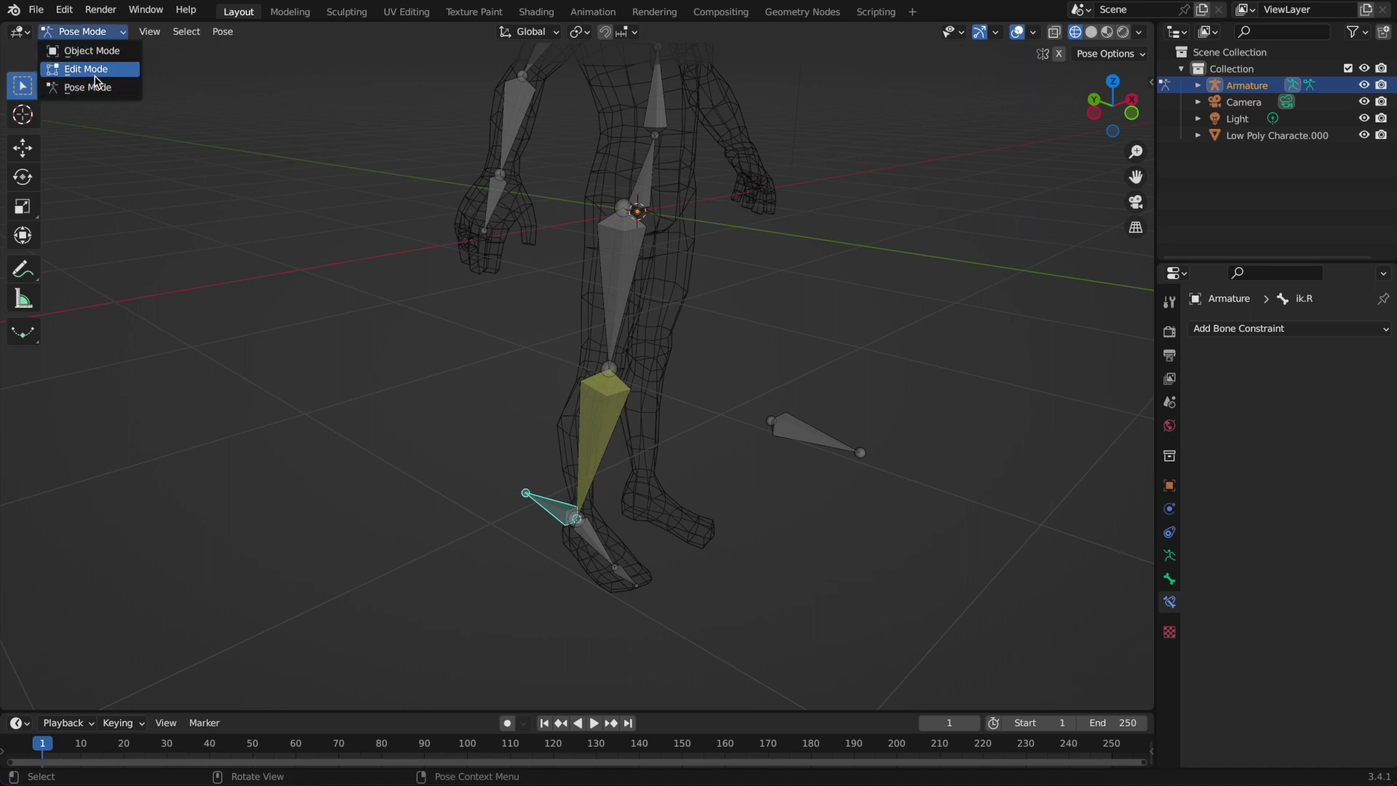
click(98, 76)
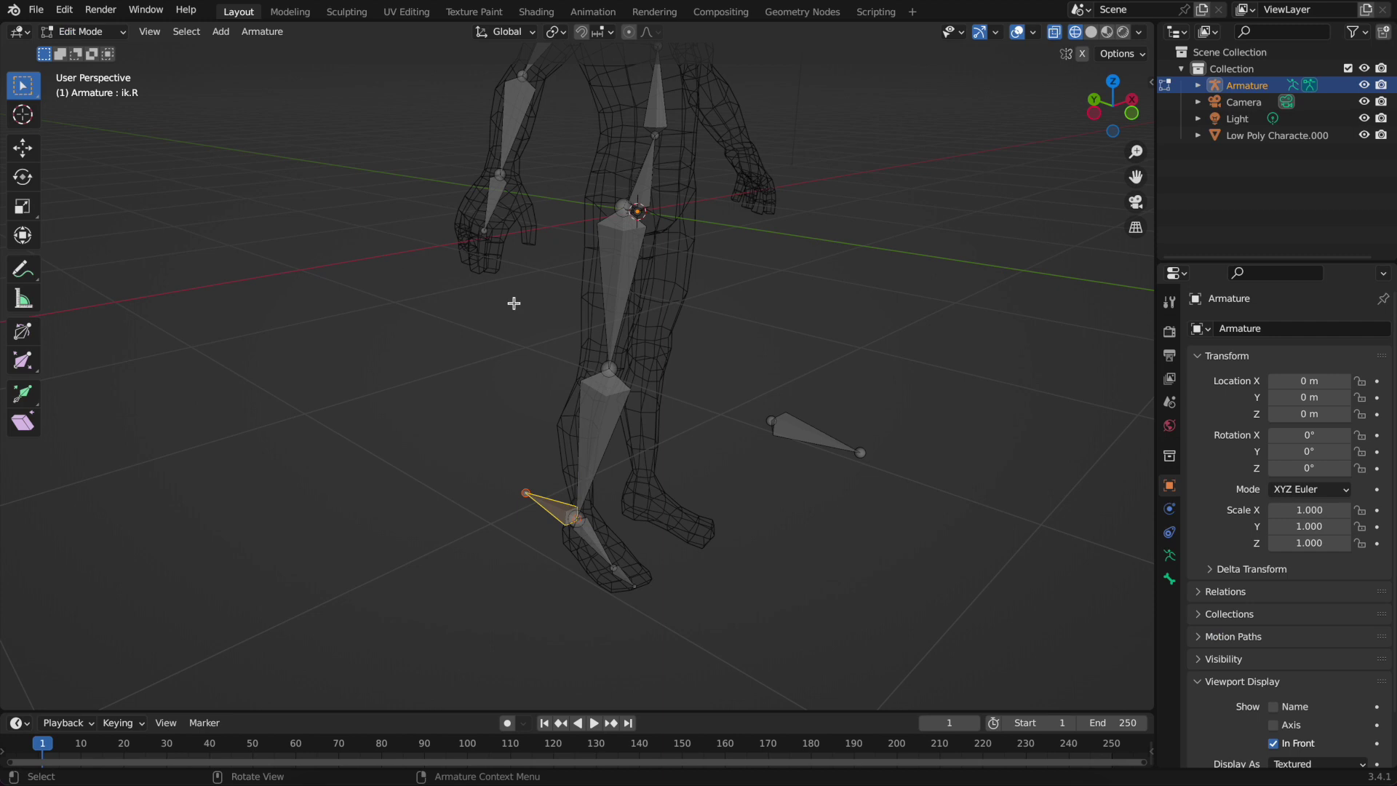
click(596, 542)
middle_drag(570, 510, 607, 514)
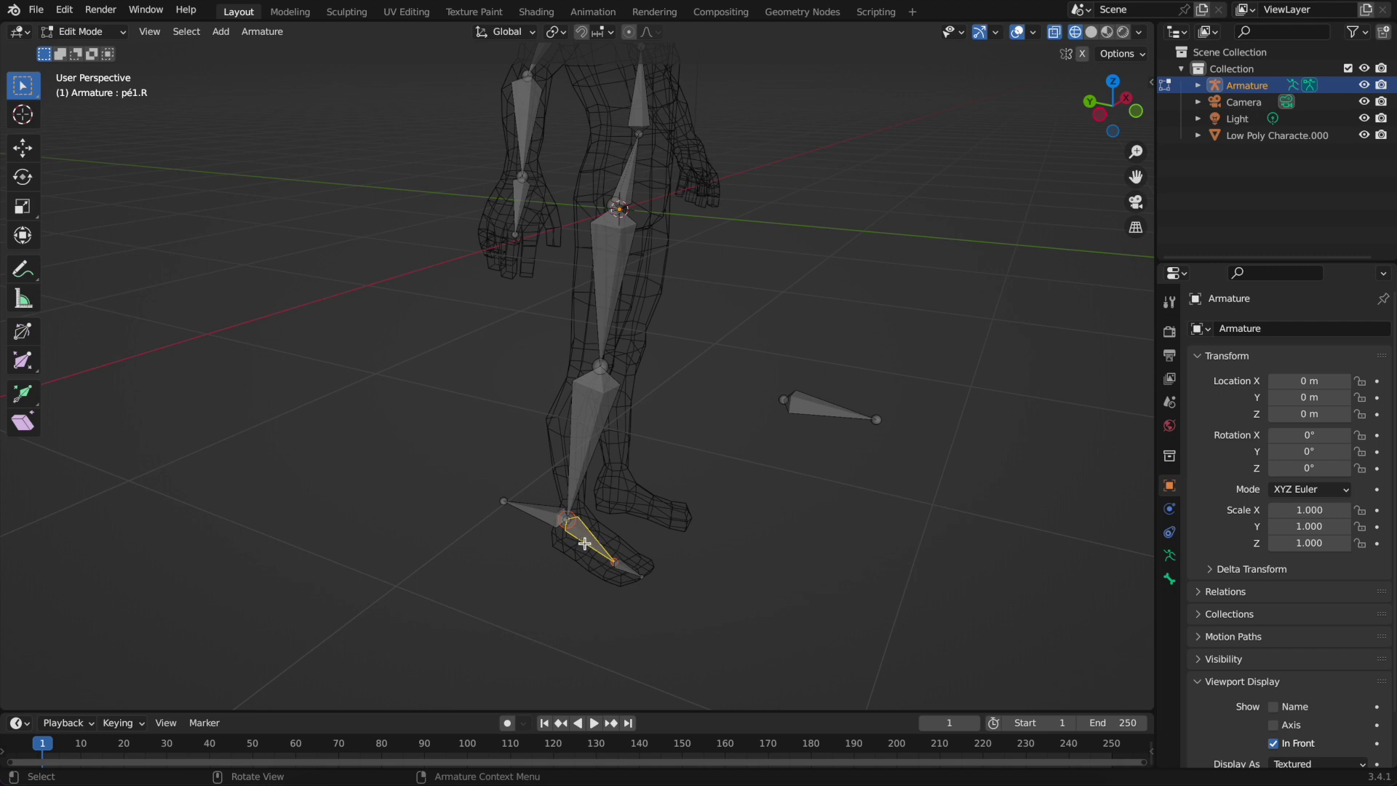
shift+click(540, 514)
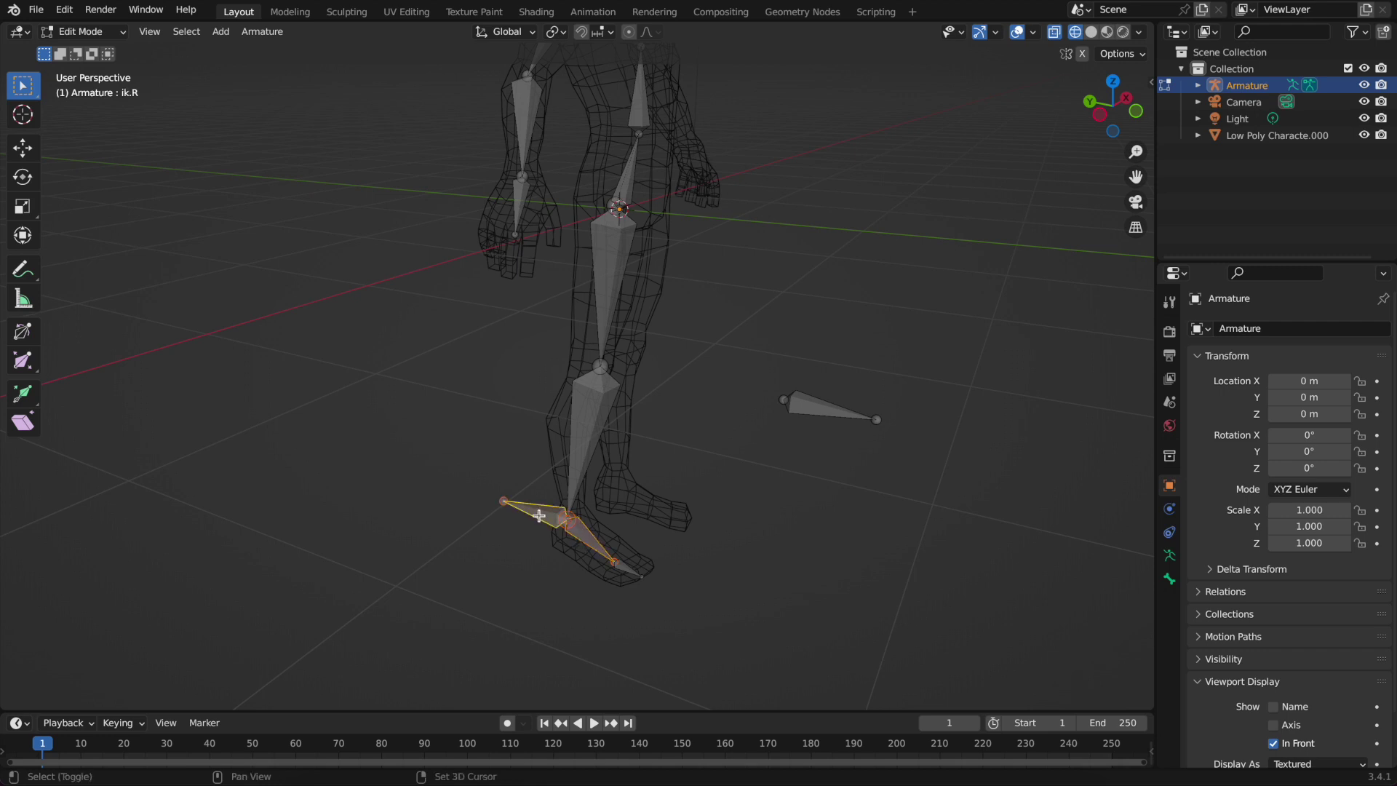
key(ctrl+p)
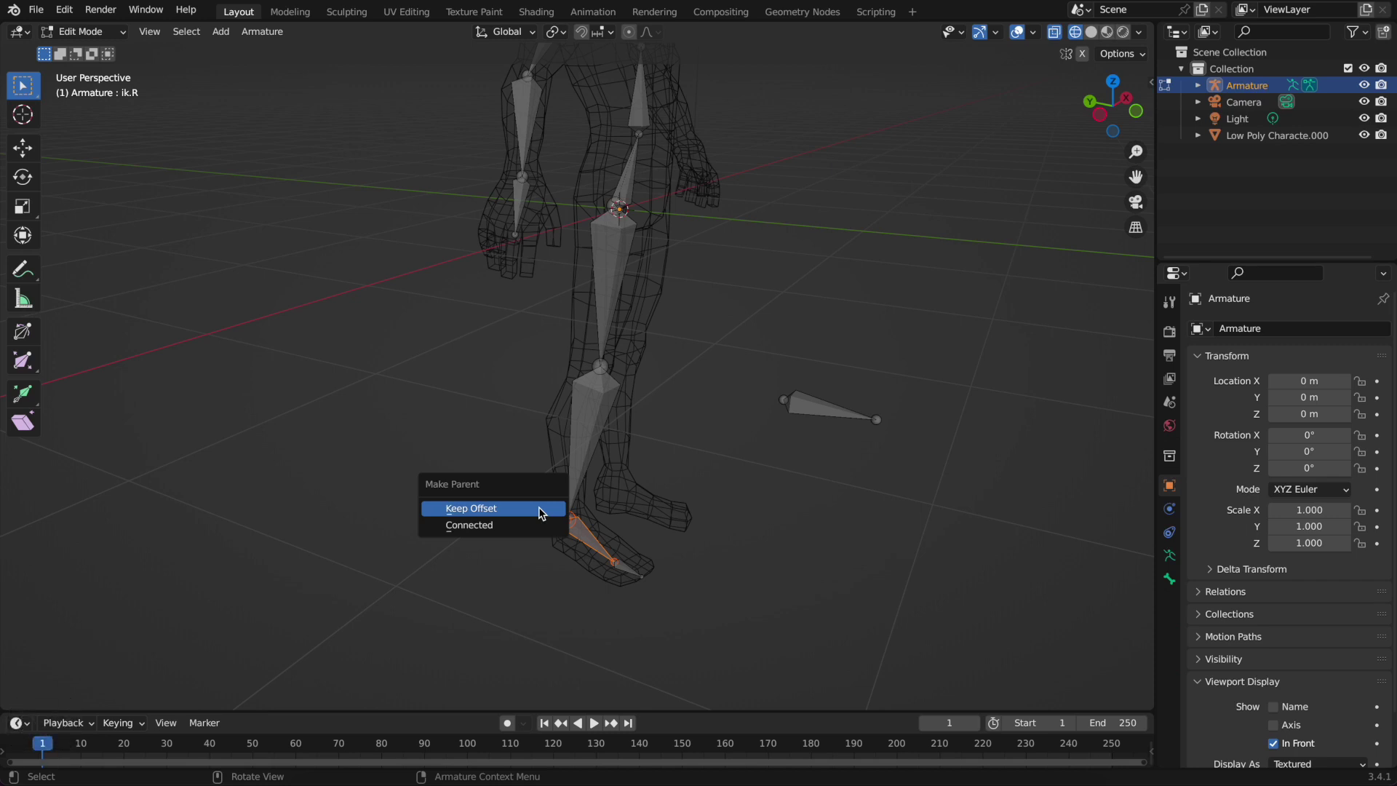
click(541, 511)
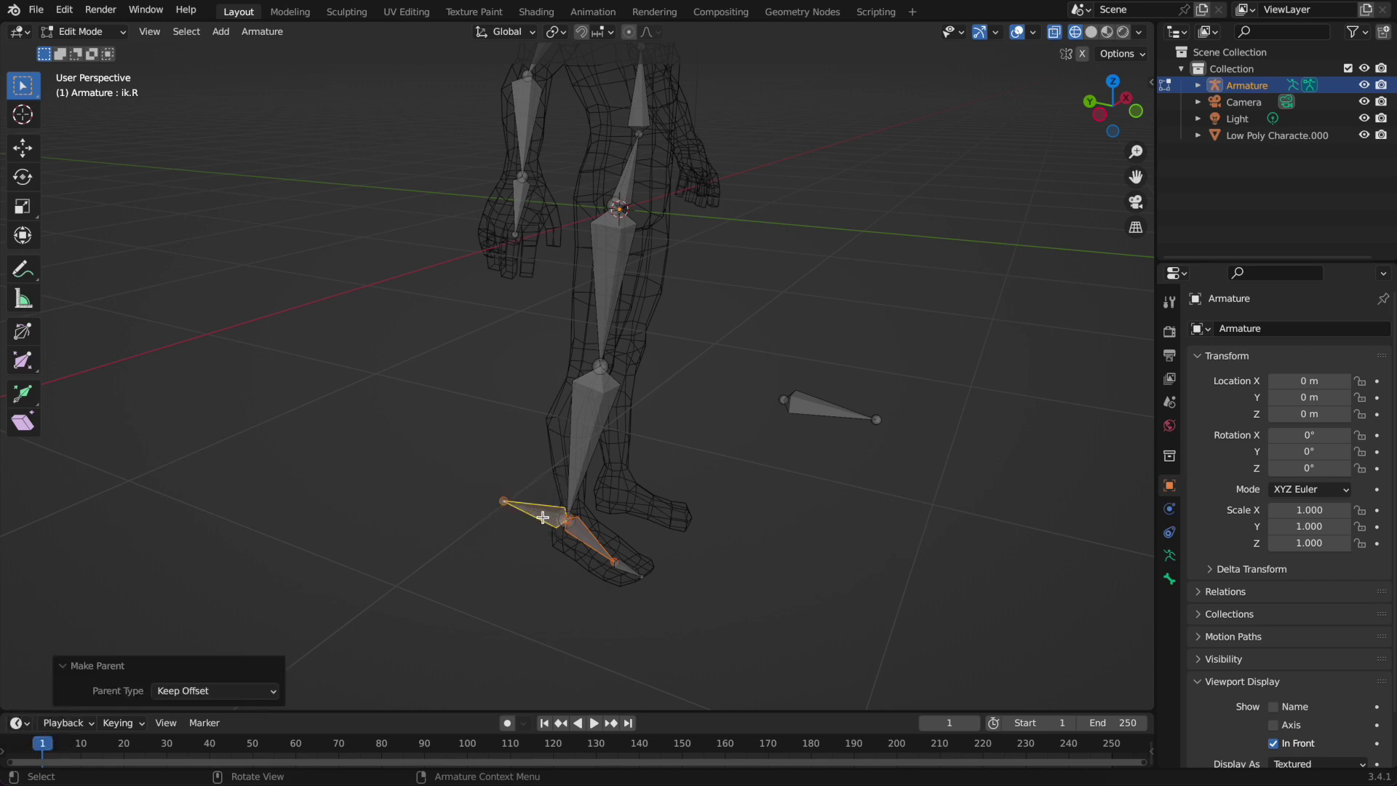
click(543, 518)
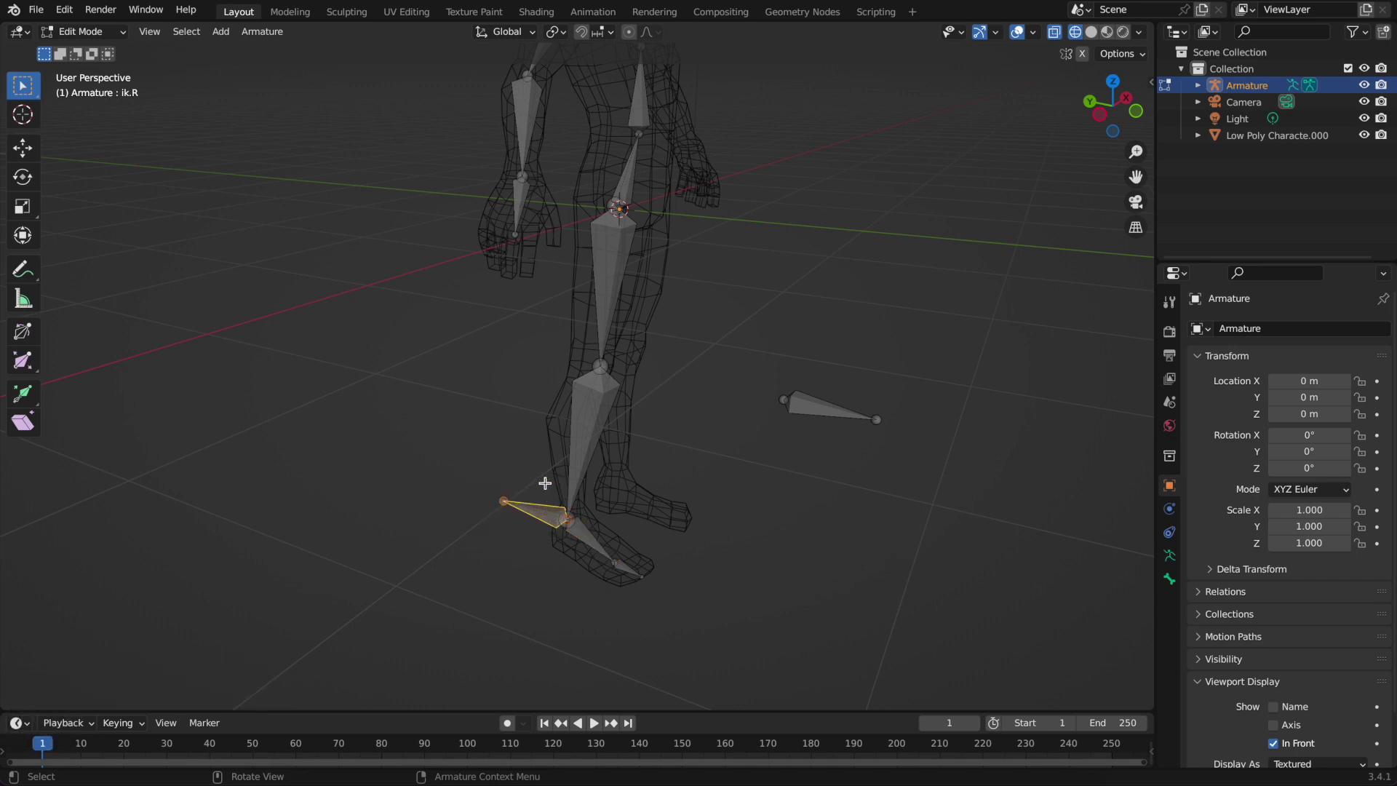
click(79, 33)
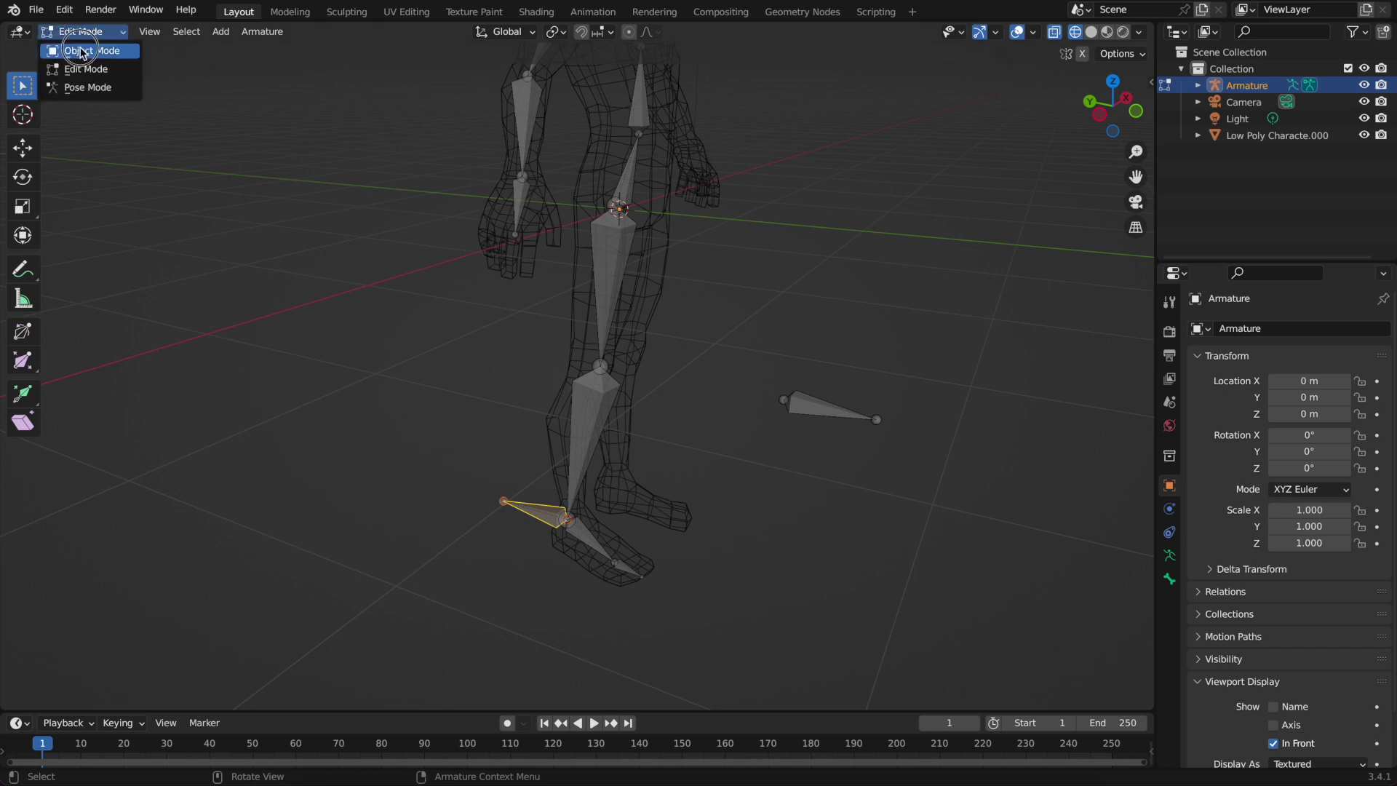
click(91, 88)
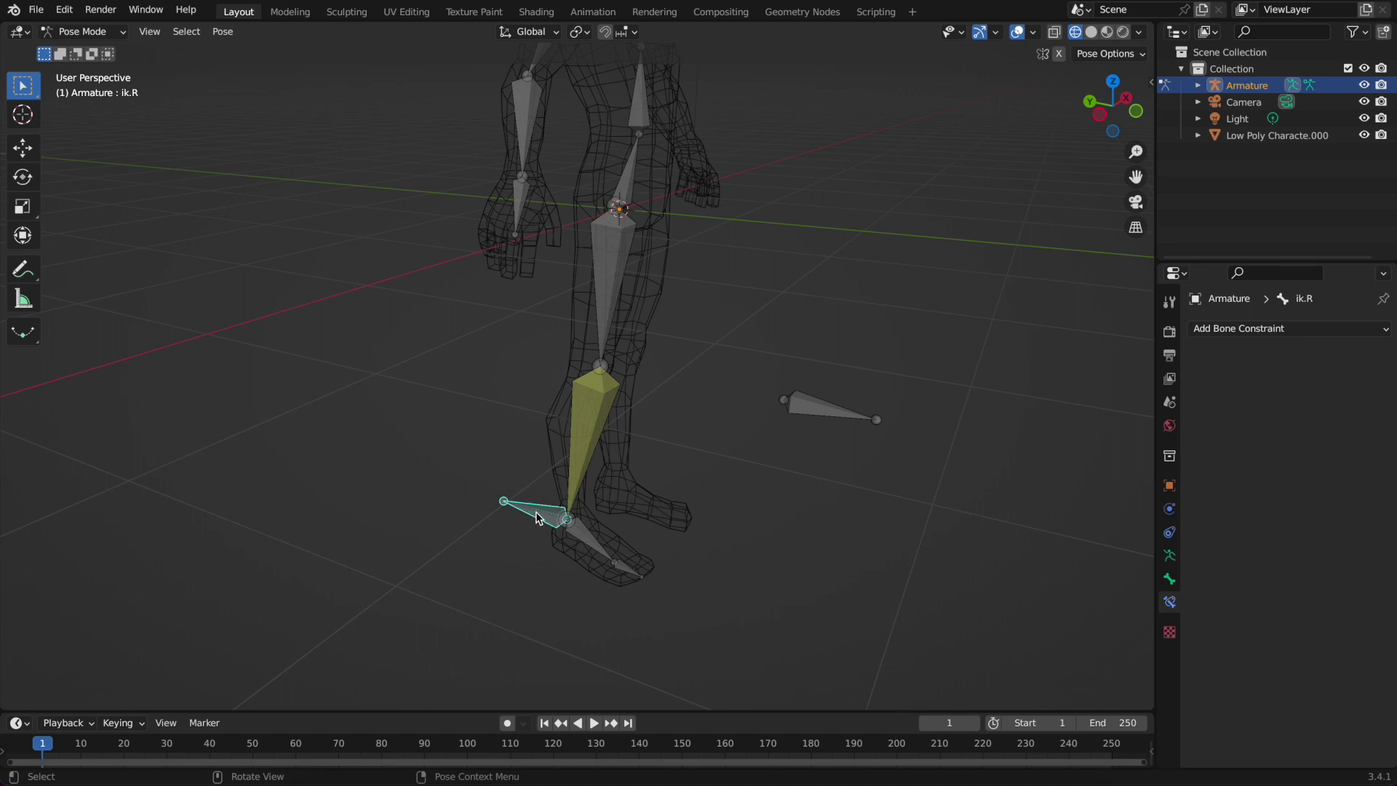
Test the foot parenting by rotating and moving ik.R, restoring its original pose each time
key(r)
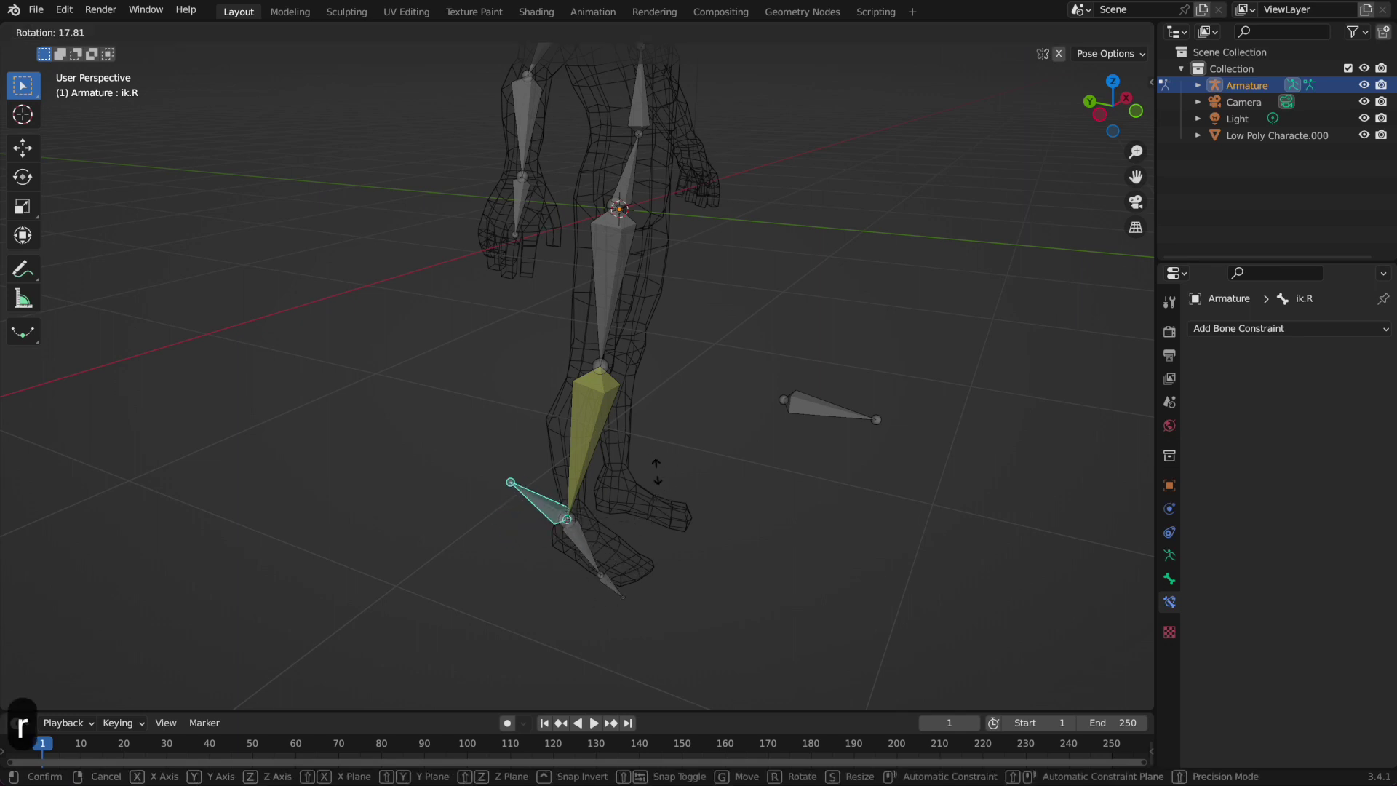
click(611, 530)
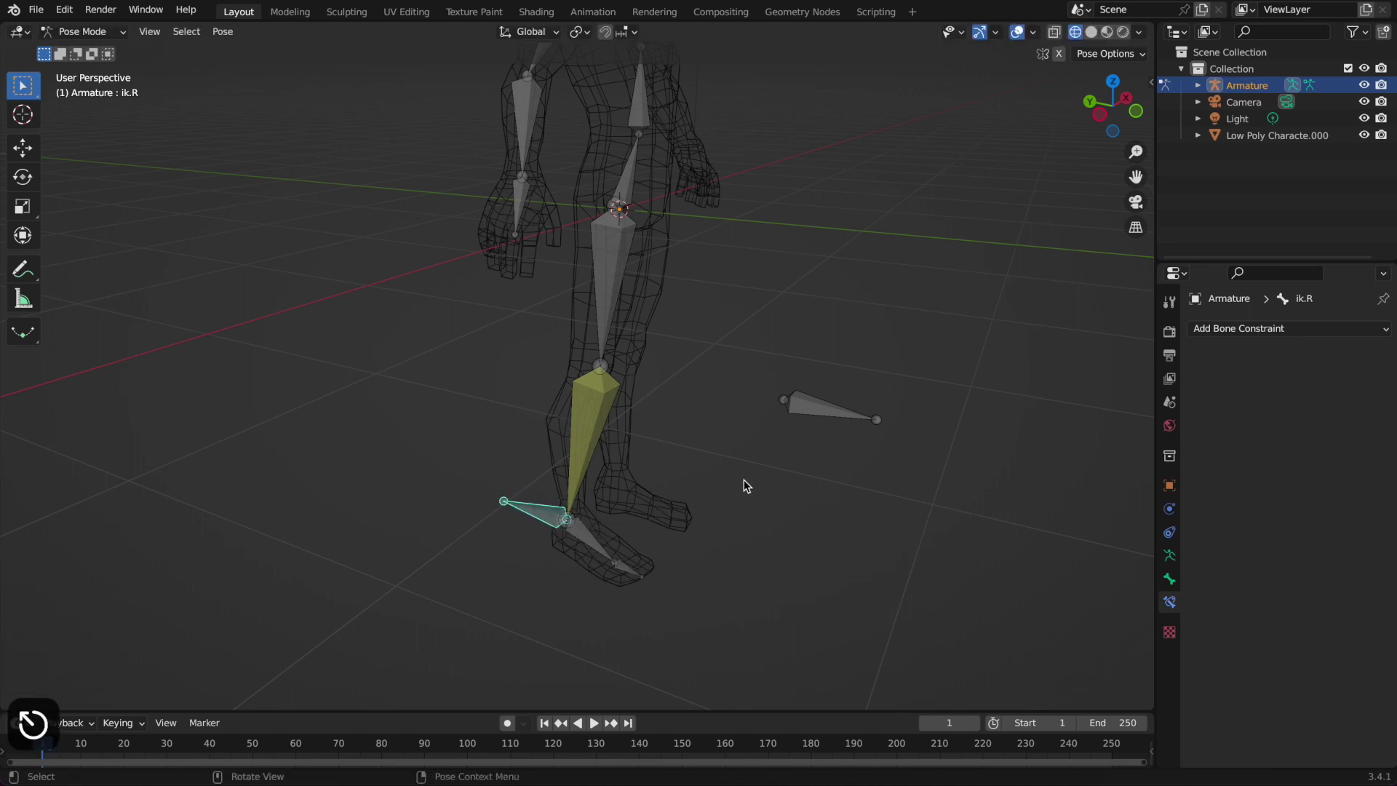
key(g)
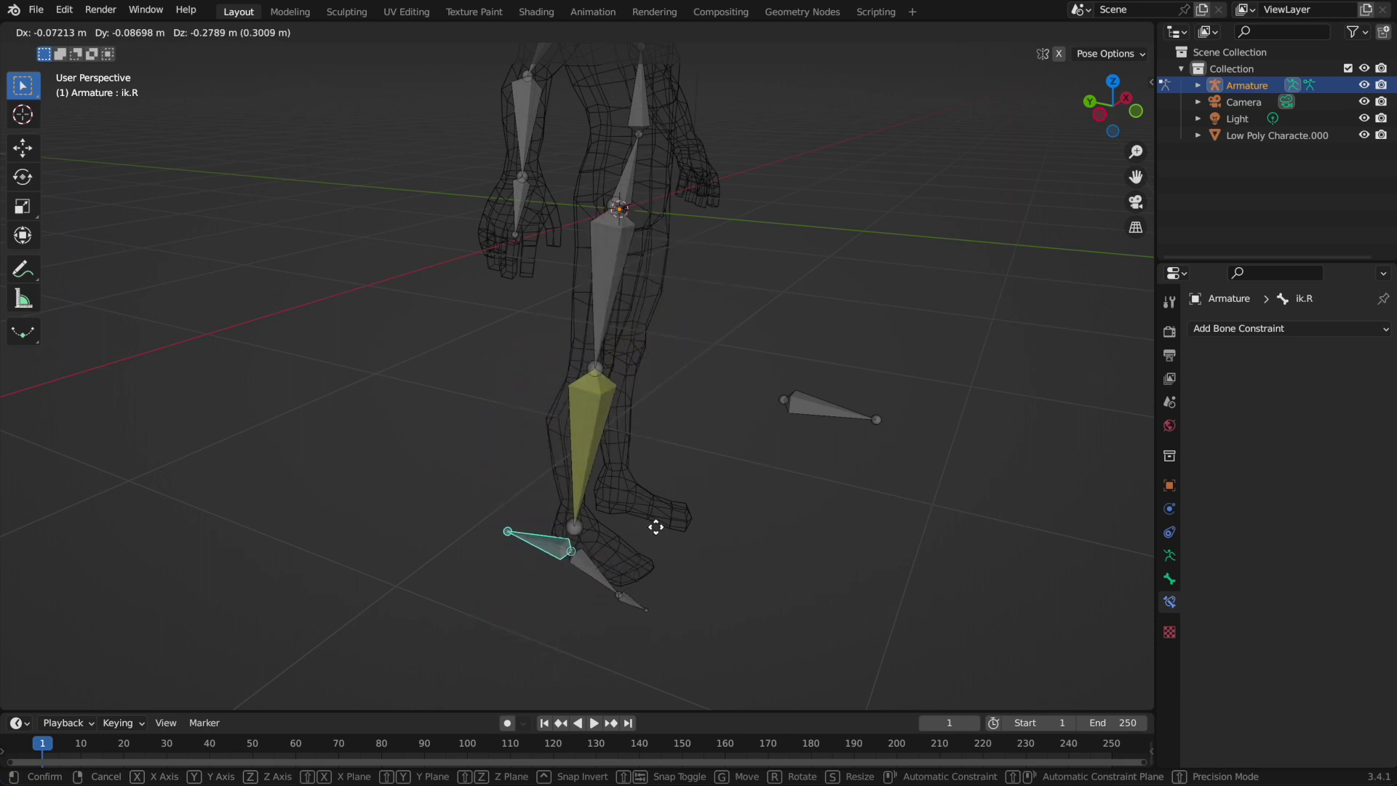
click(597, 536)
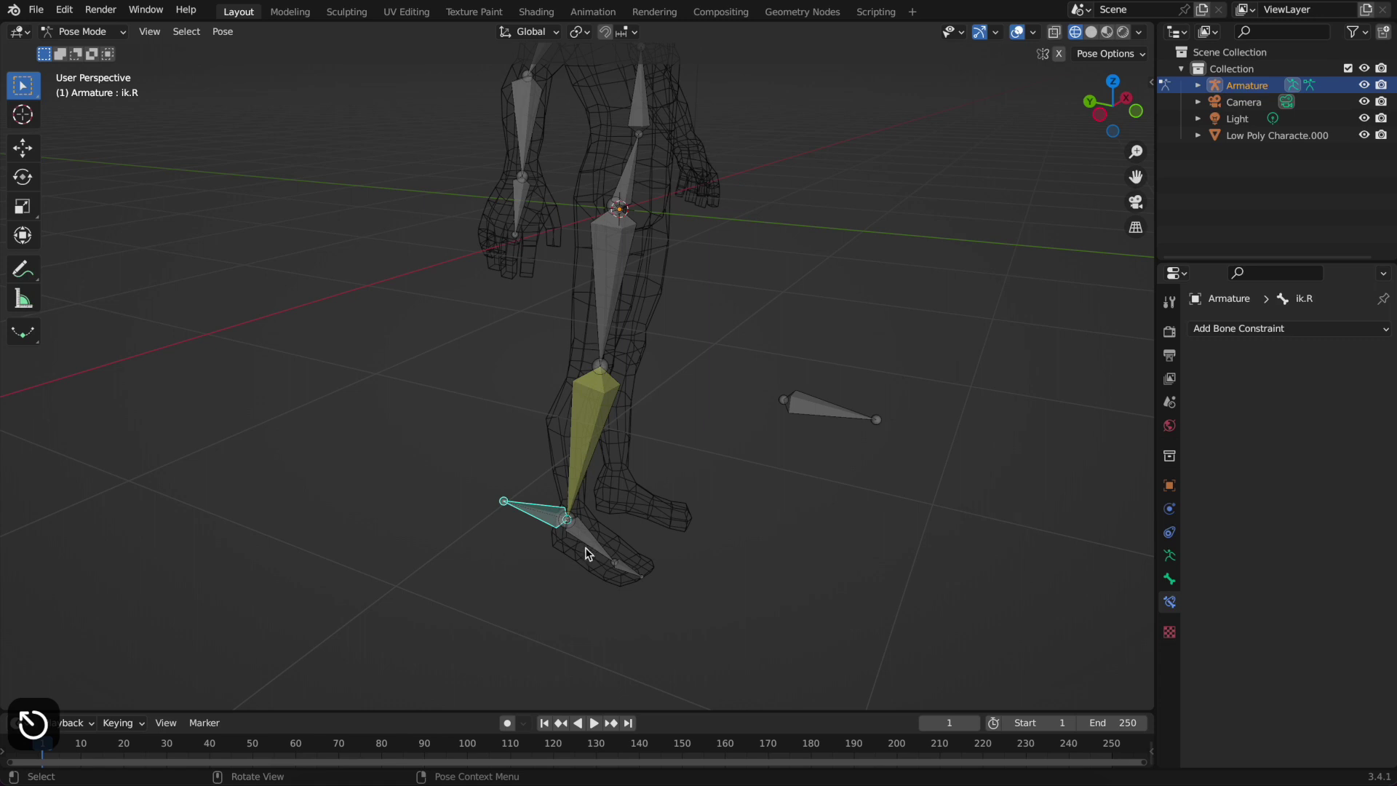
Add a Copy Location constraint to pé1.R with Armature as its target
middle_drag(581, 429, 561, 456)
click(597, 523)
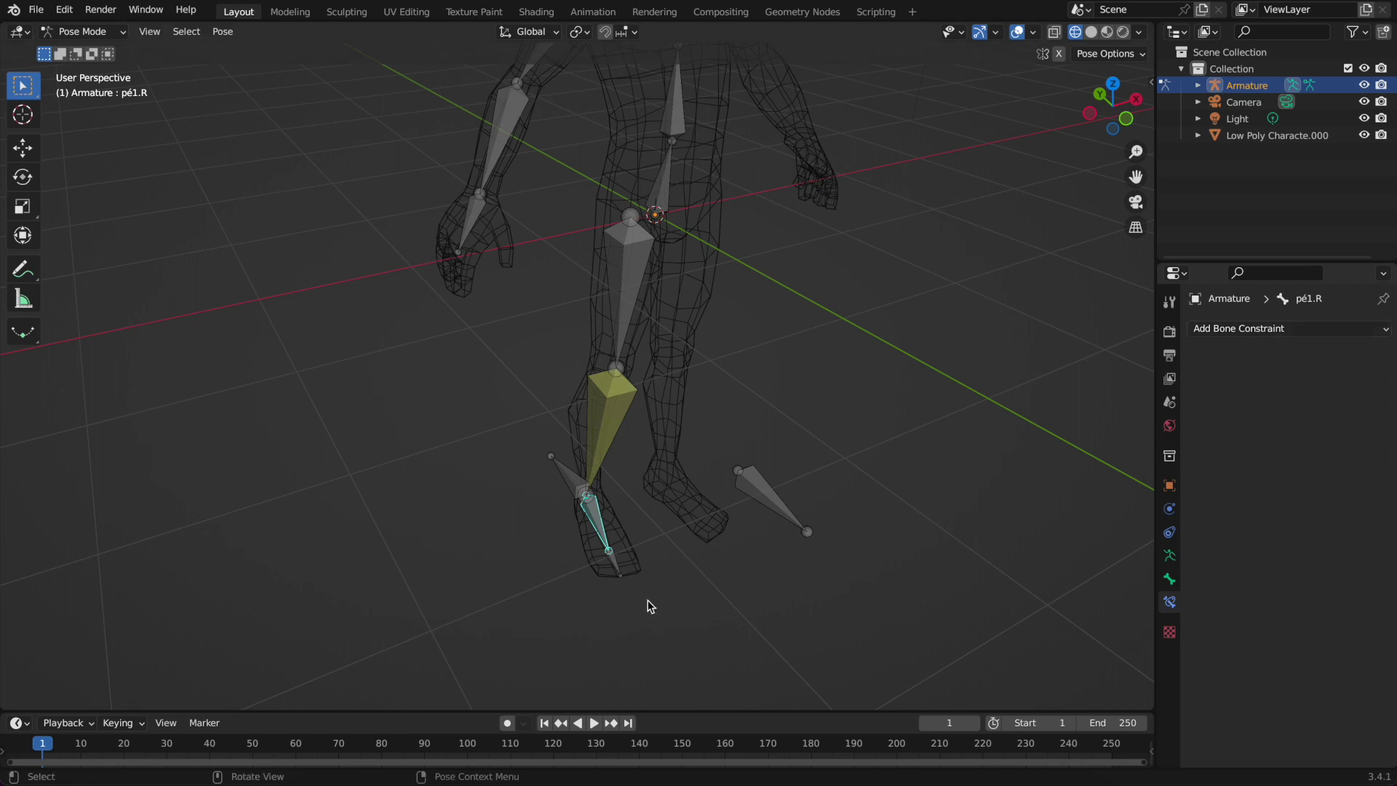
click(1267, 333)
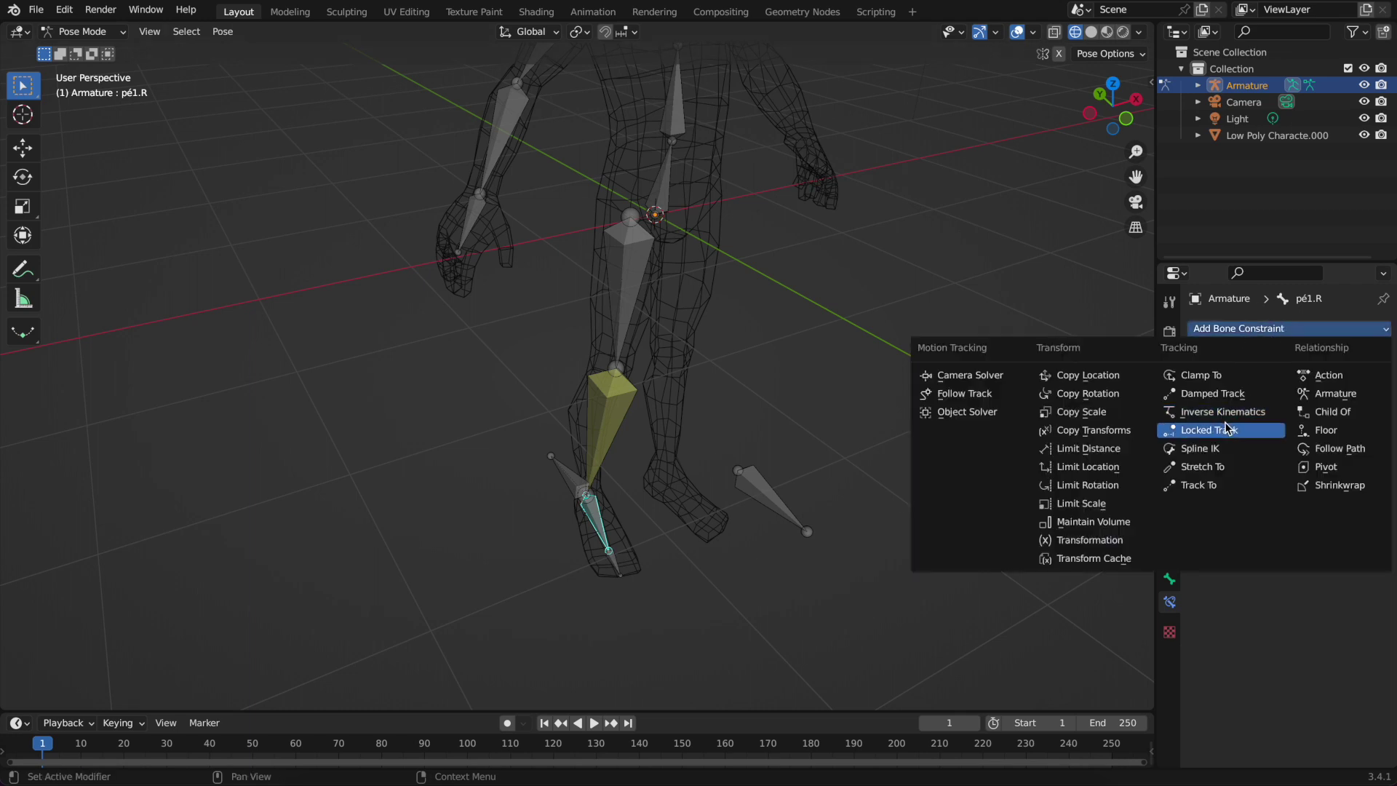
click(1106, 377)
click(1359, 380)
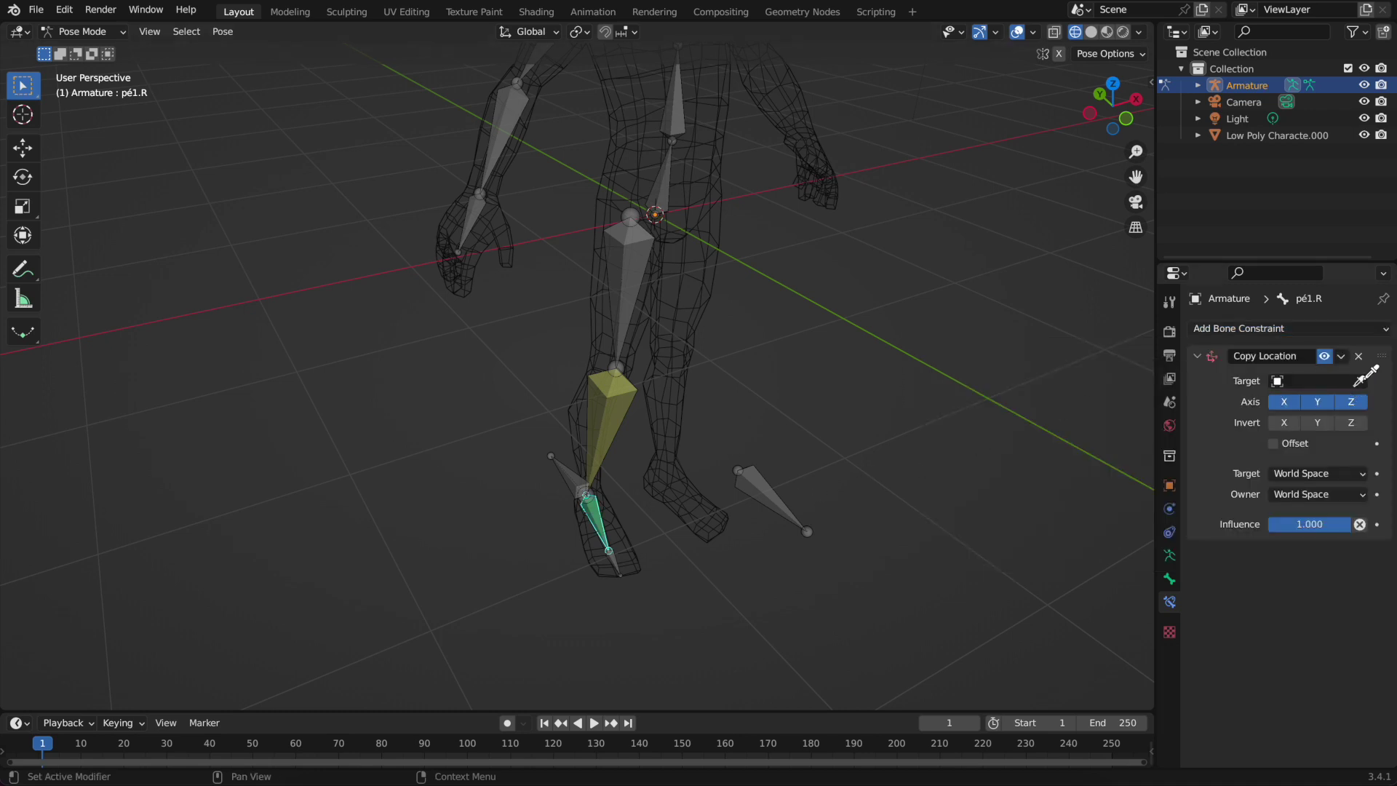
click(618, 422)
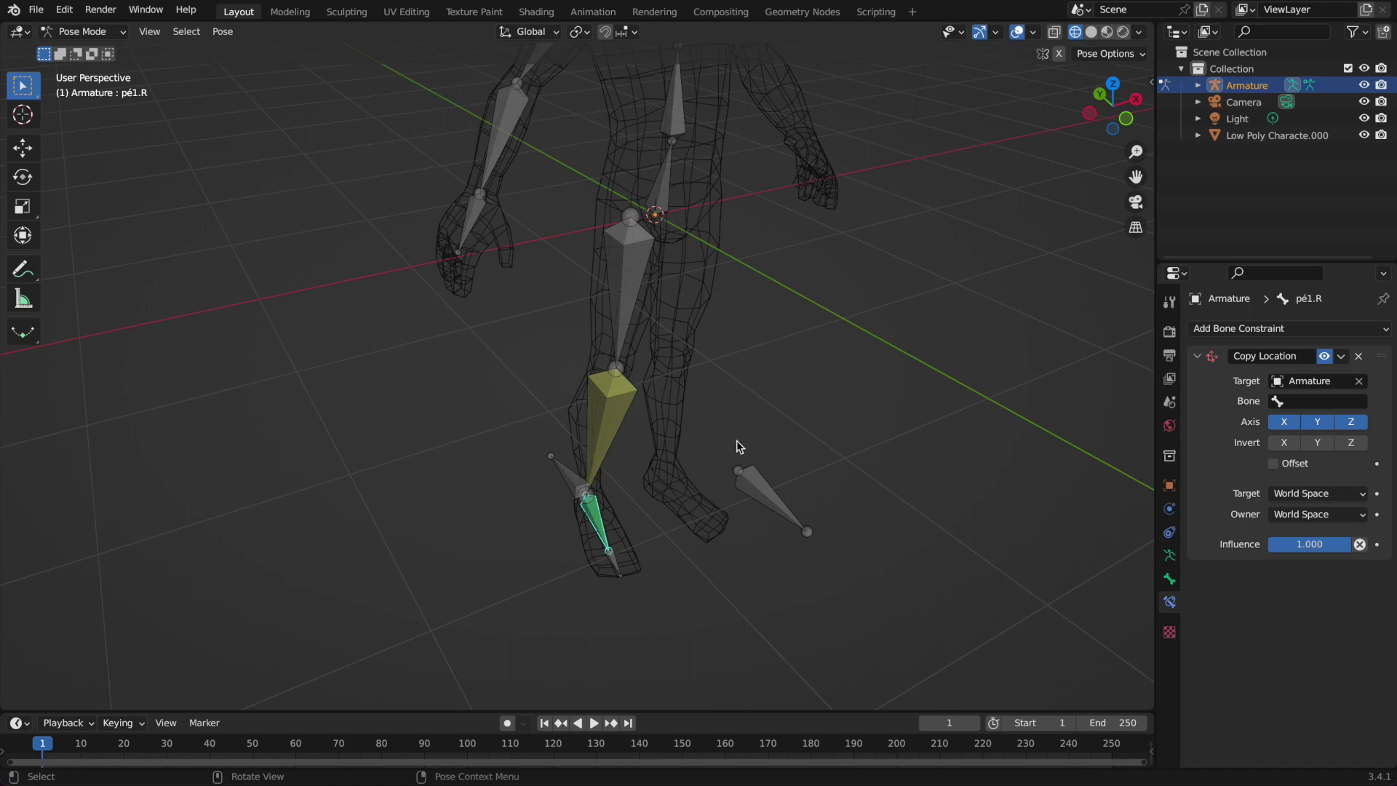
Set perna2.R as the target bone of pé1.R's Copy Location constraint, with Head/Tail at 1.000
click(1323, 402)
text(pern)
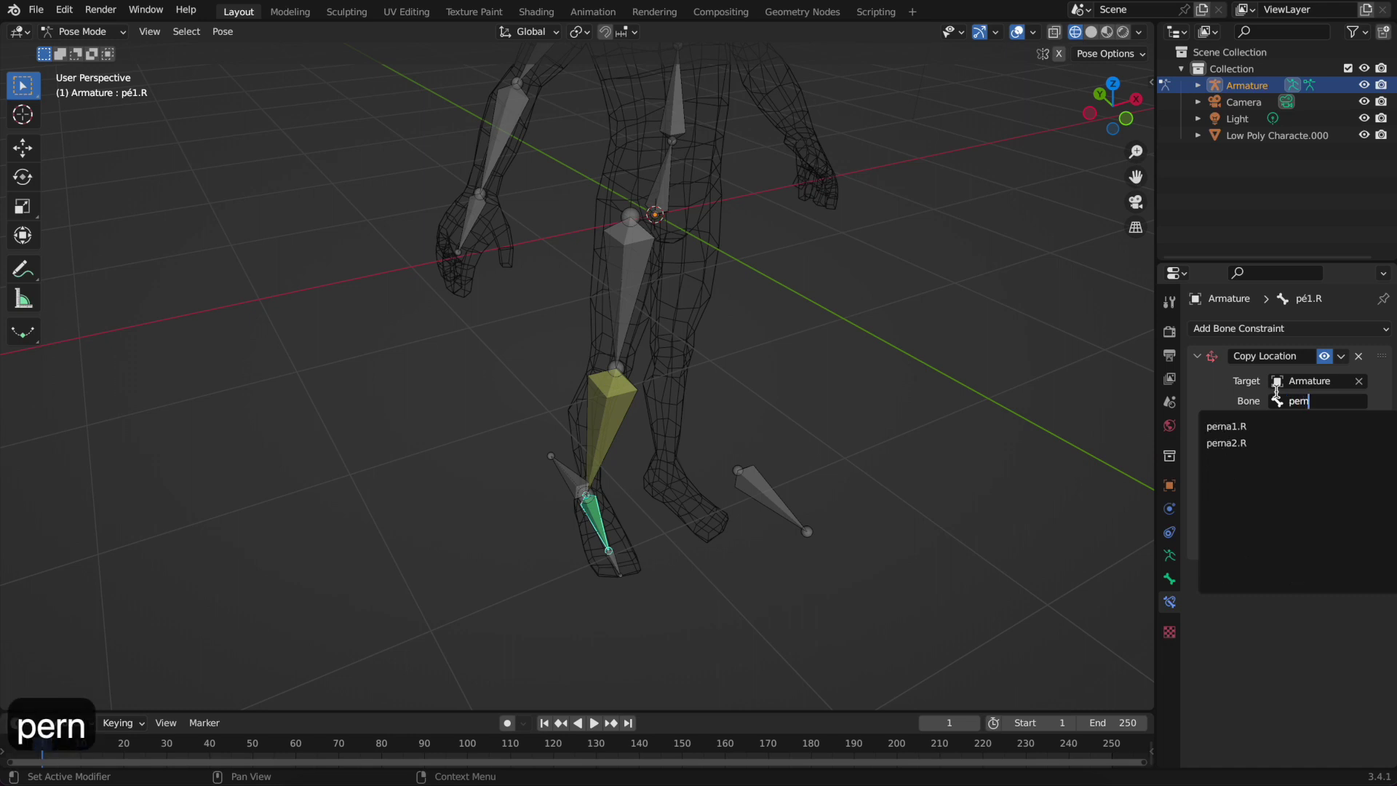
click(1237, 444)
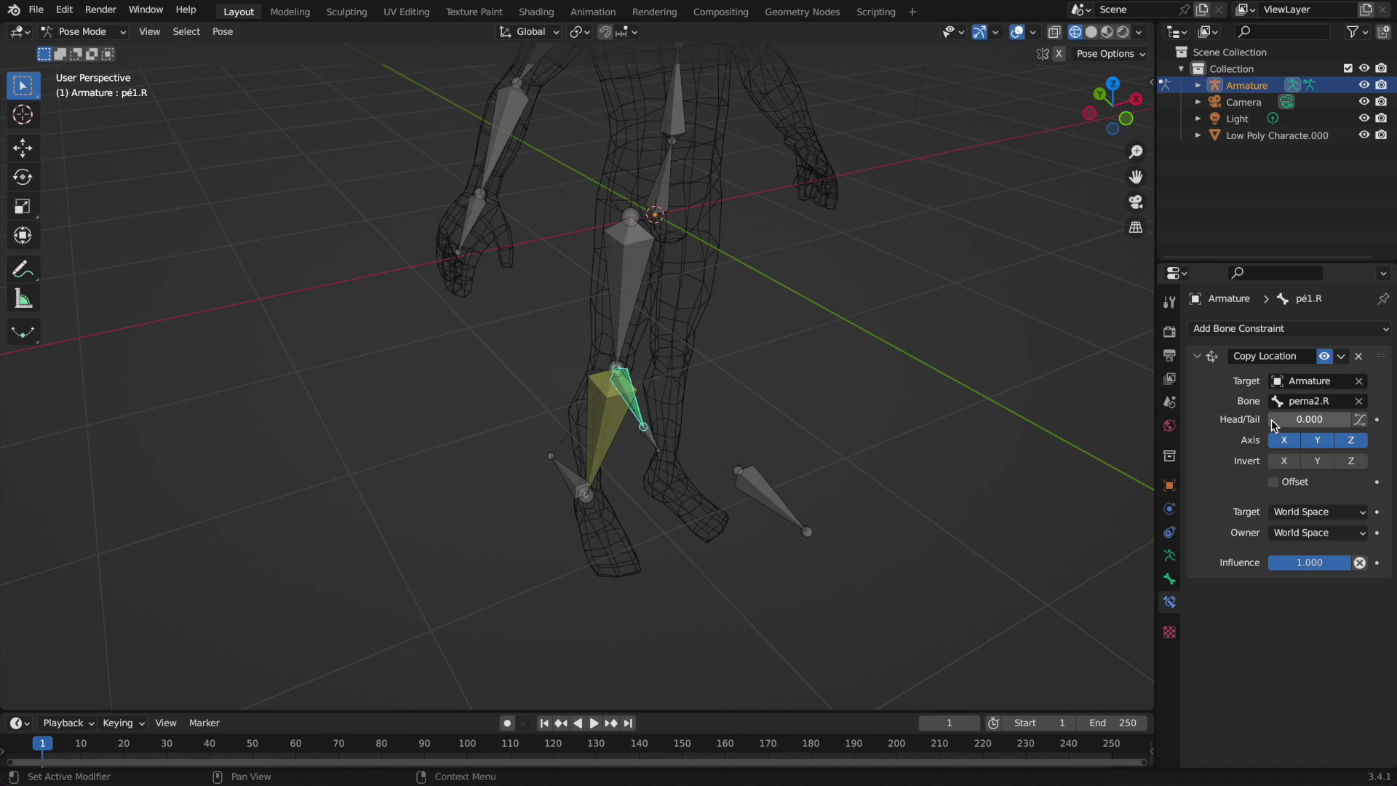
drag(1273, 426, 1350, 425)
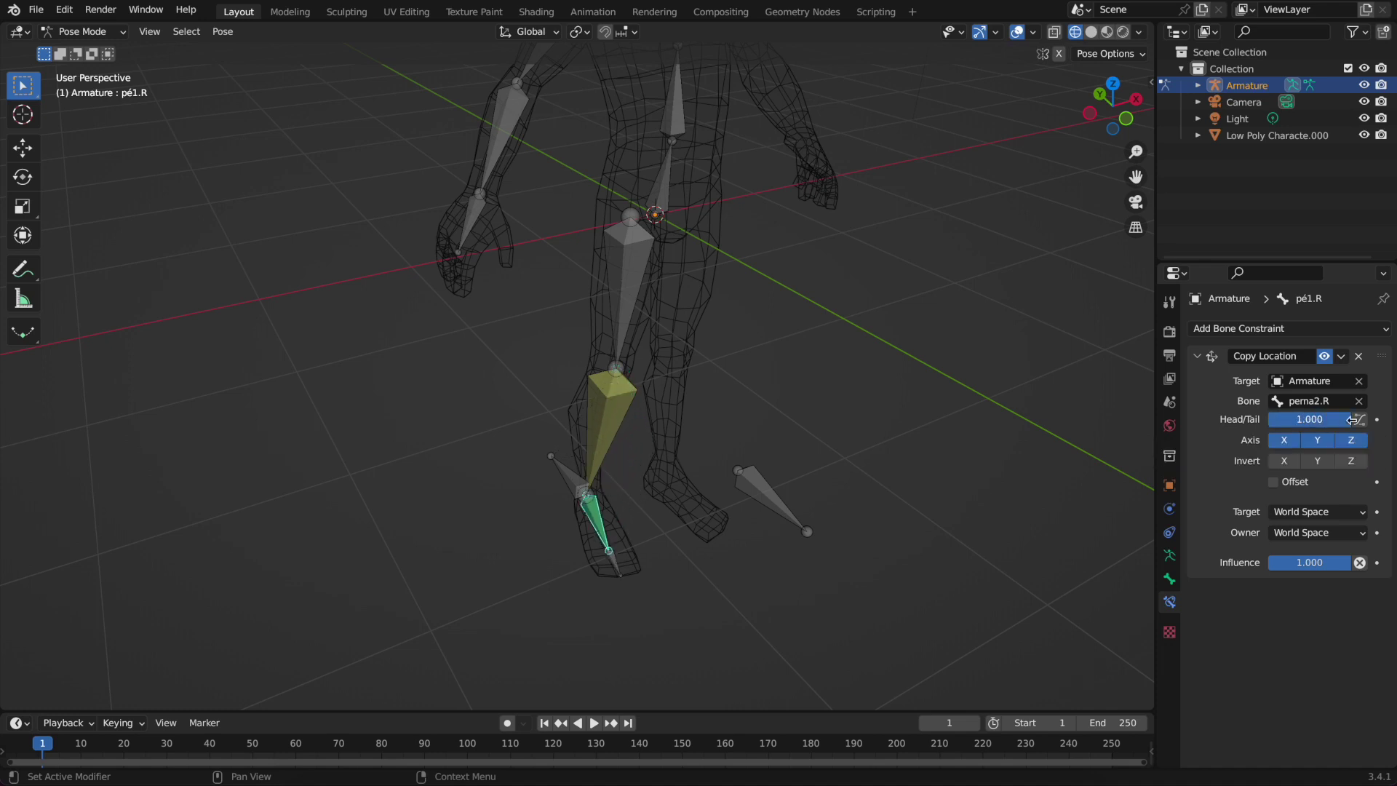
Test the foot's Copy Location constraint by rotating and moving ik.R, cancelling each transform
click(599, 485)
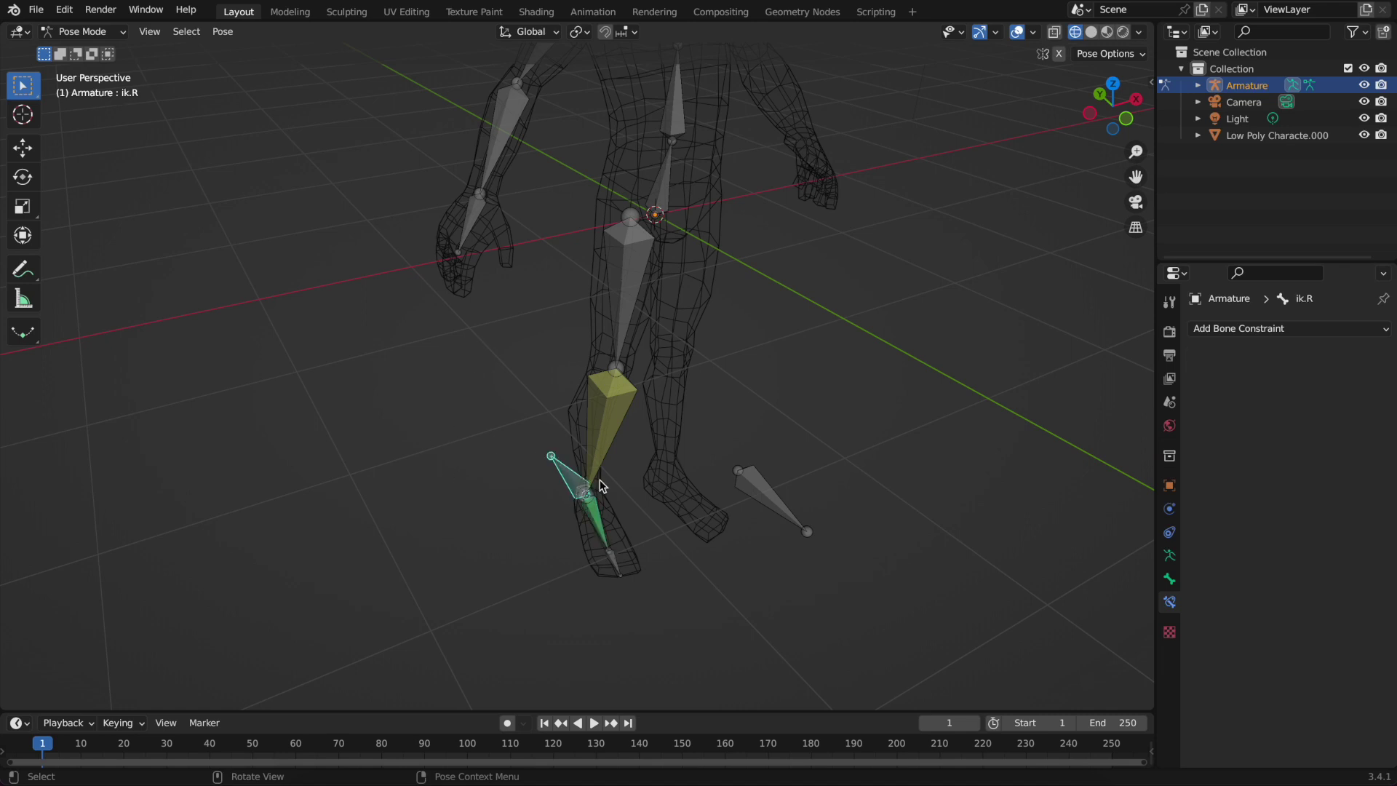
key(r)
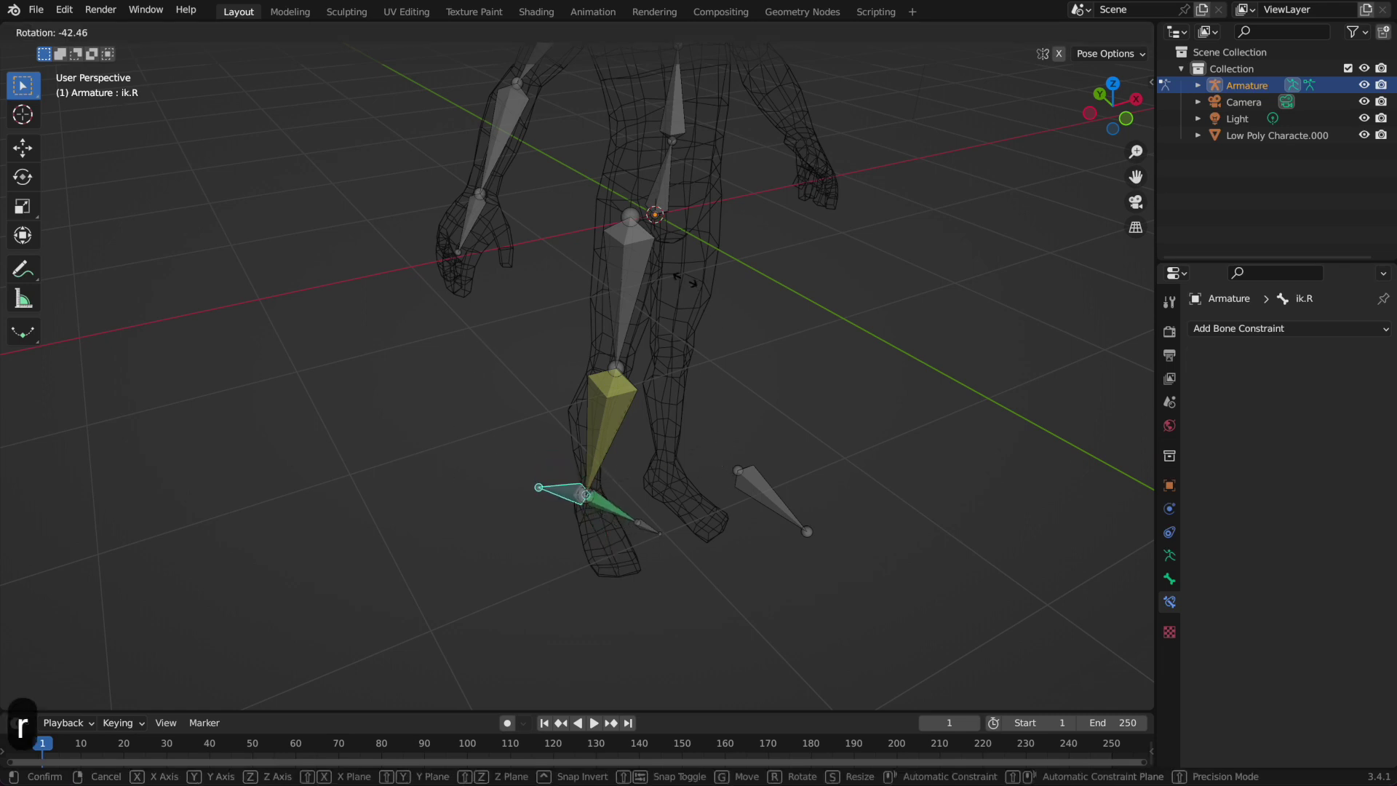
key(Escape)
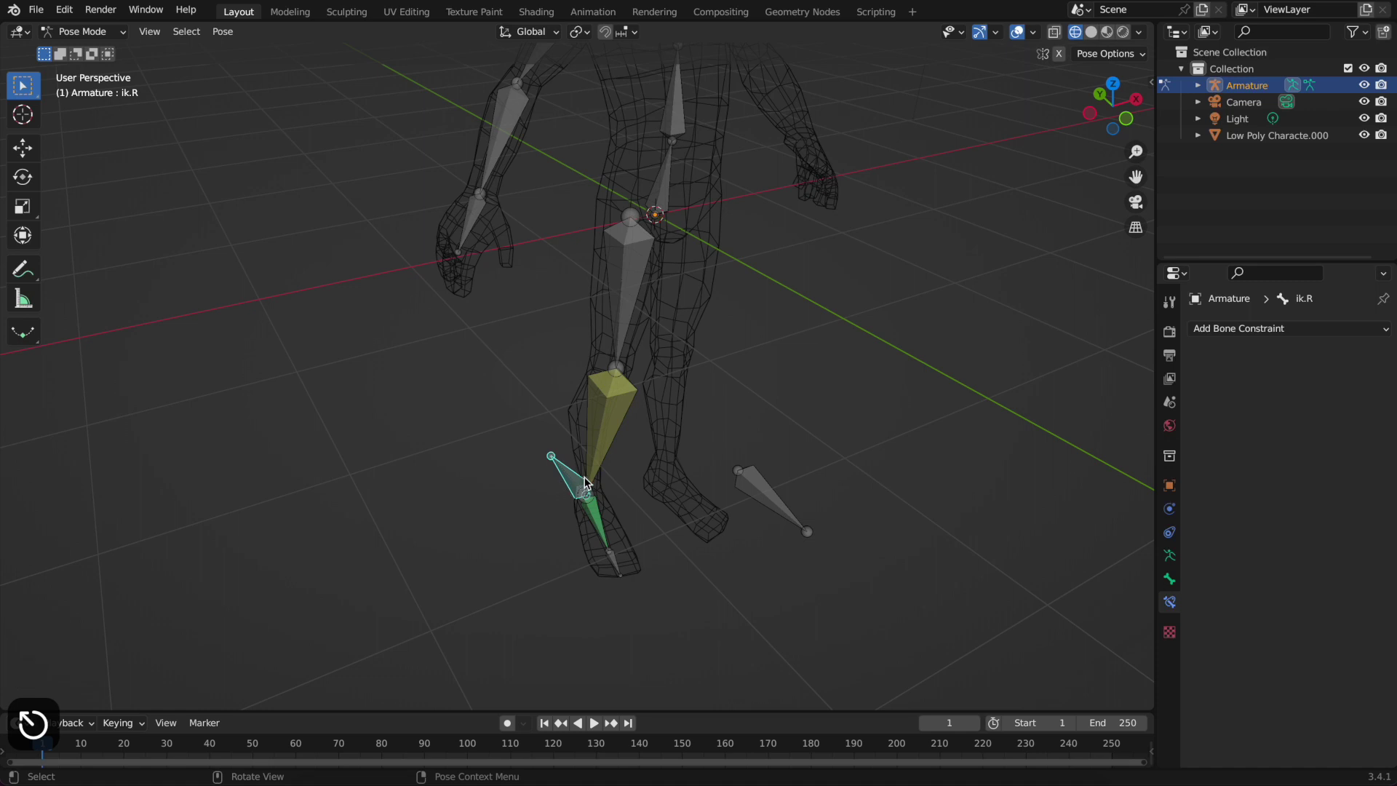
key(g)
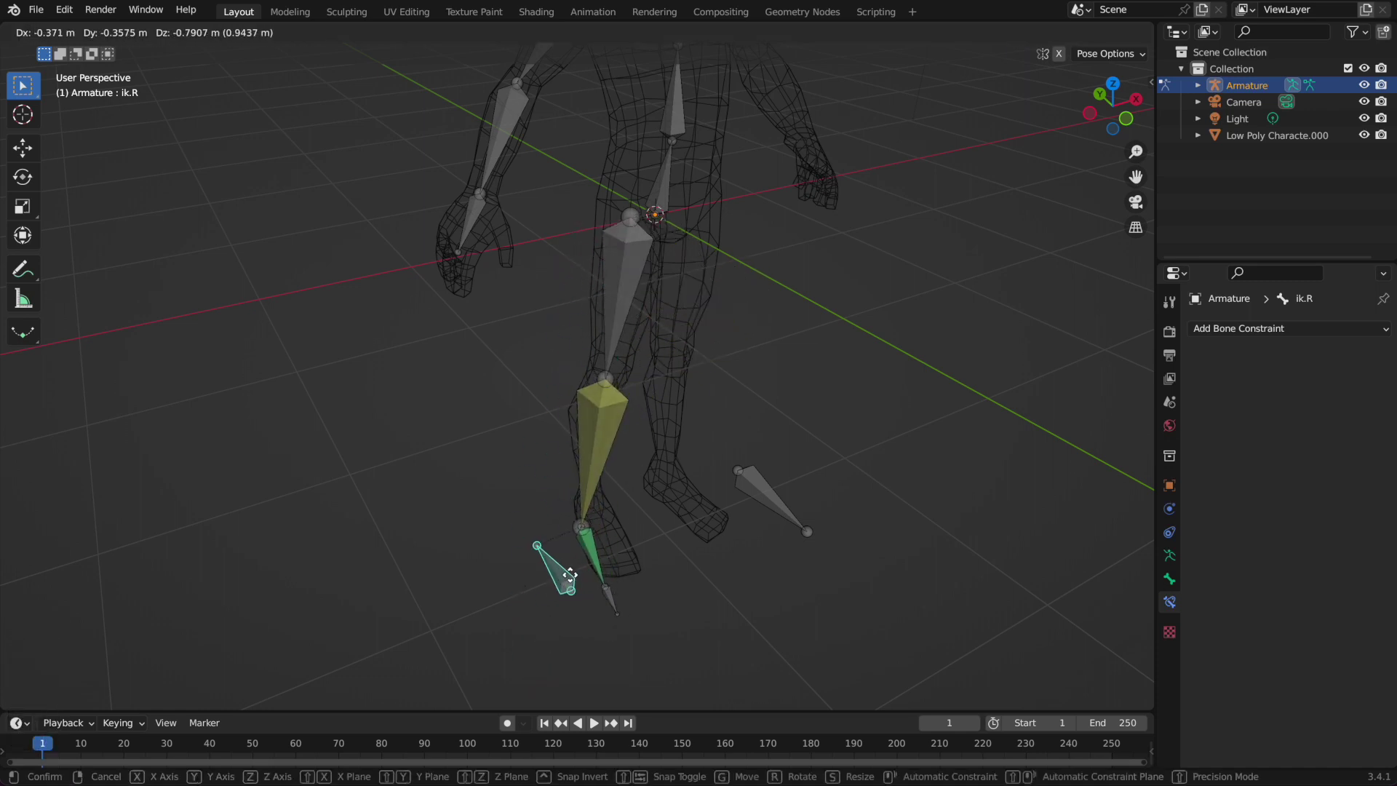
key(Escape)
Test the leg IK by lowering the hip bone c1 along the global Z axis, and cancel the move
click(668, 172)
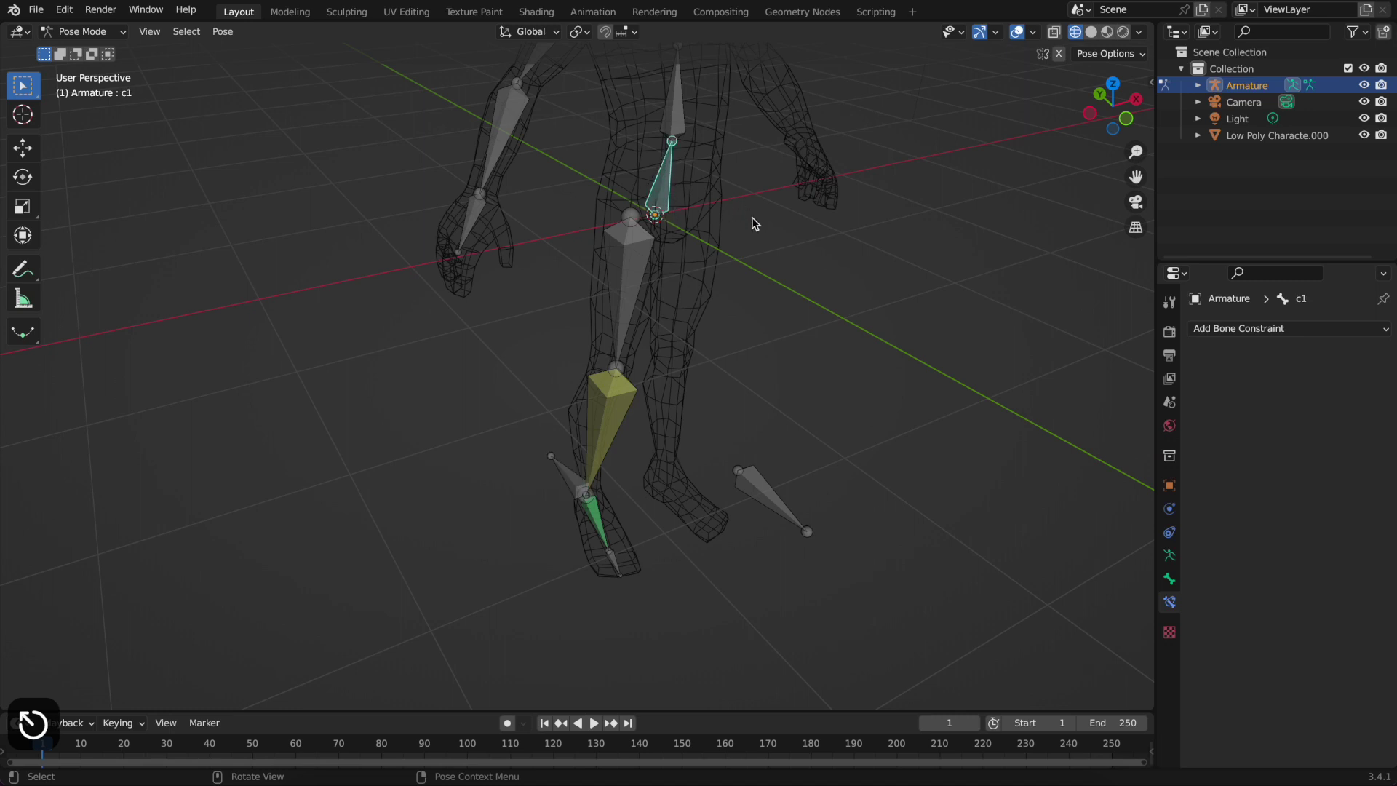
key(g)
key(z)
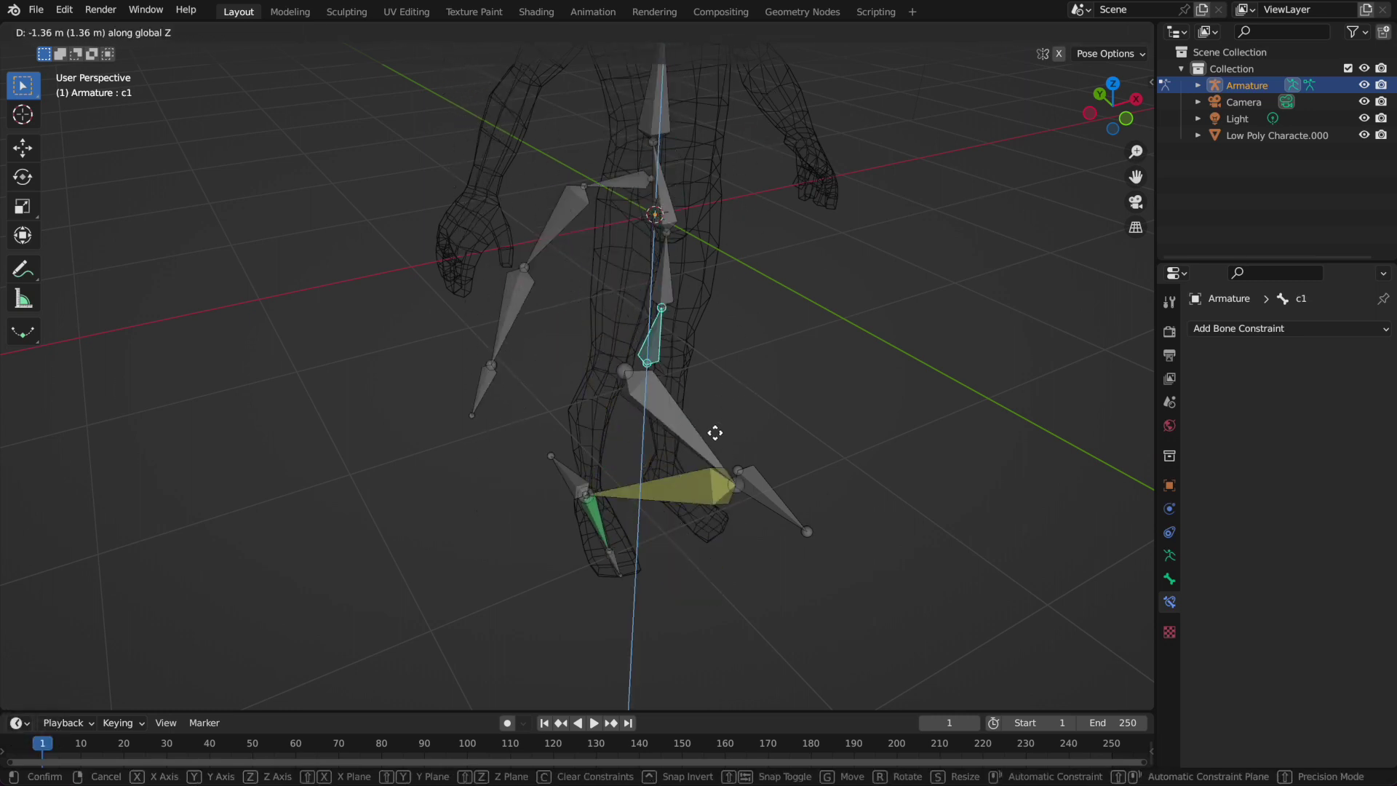
key(Escape)
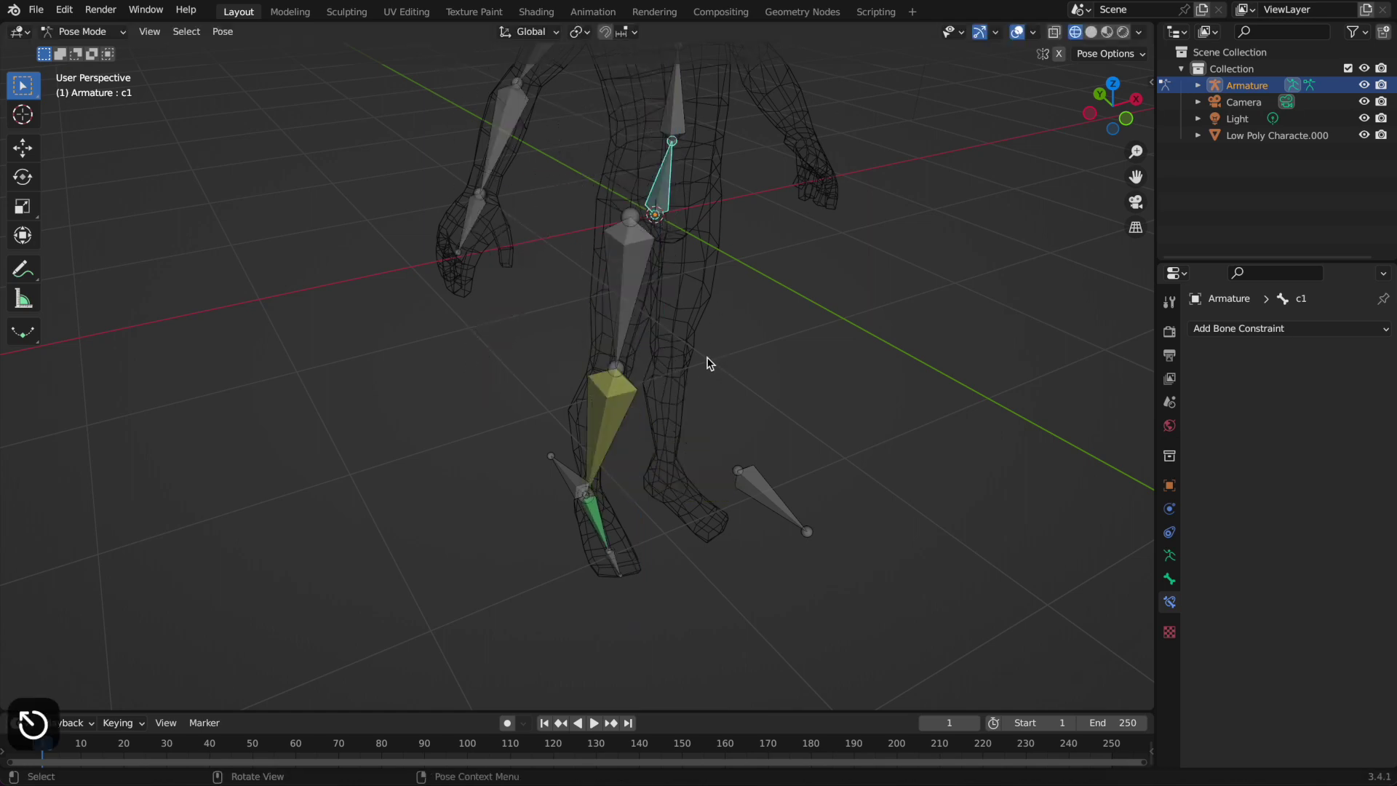
In Edit Mode, select all bones and symmetrize the armature to create the left arm and leg
middle_drag(706, 304, 632, 309)
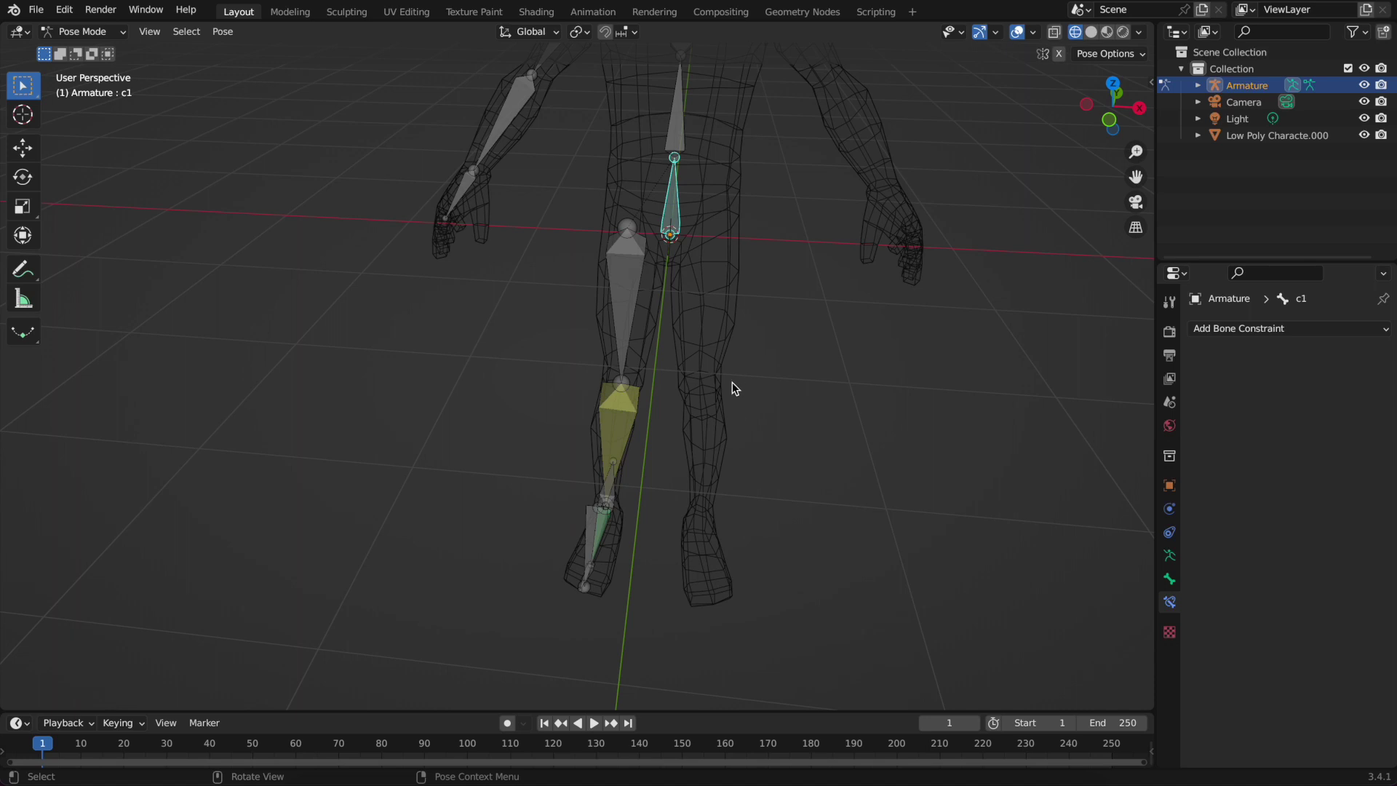
click(115, 33)
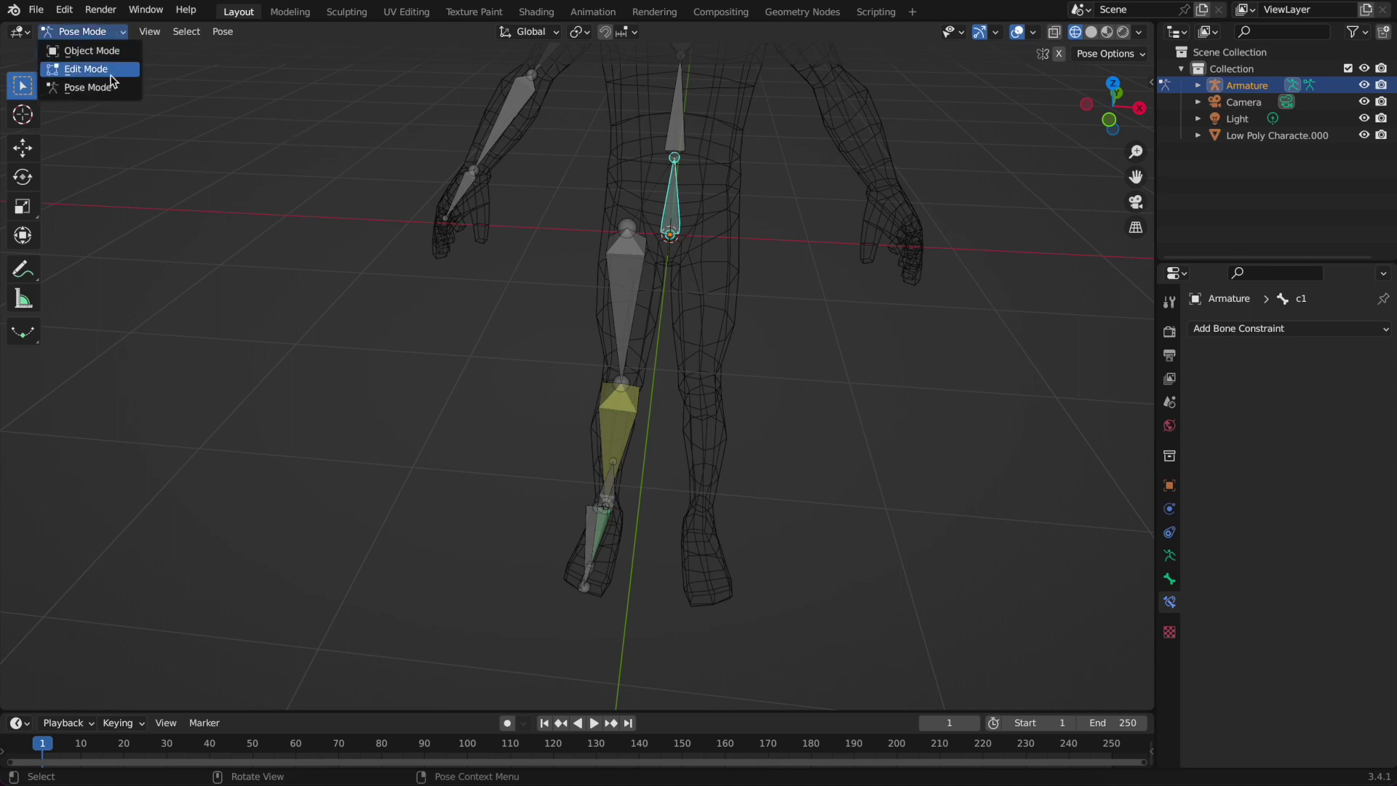
click(102, 69)
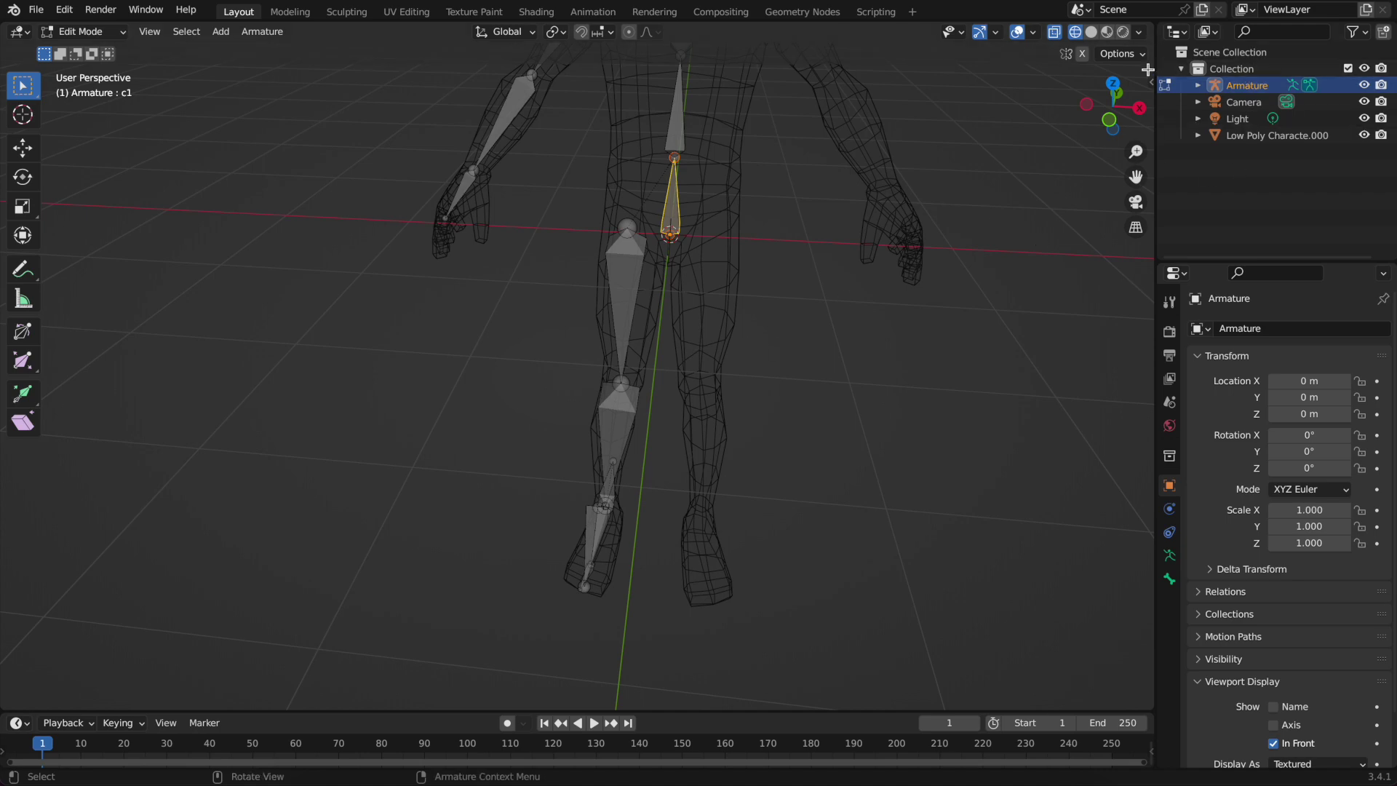
click(1113, 83)
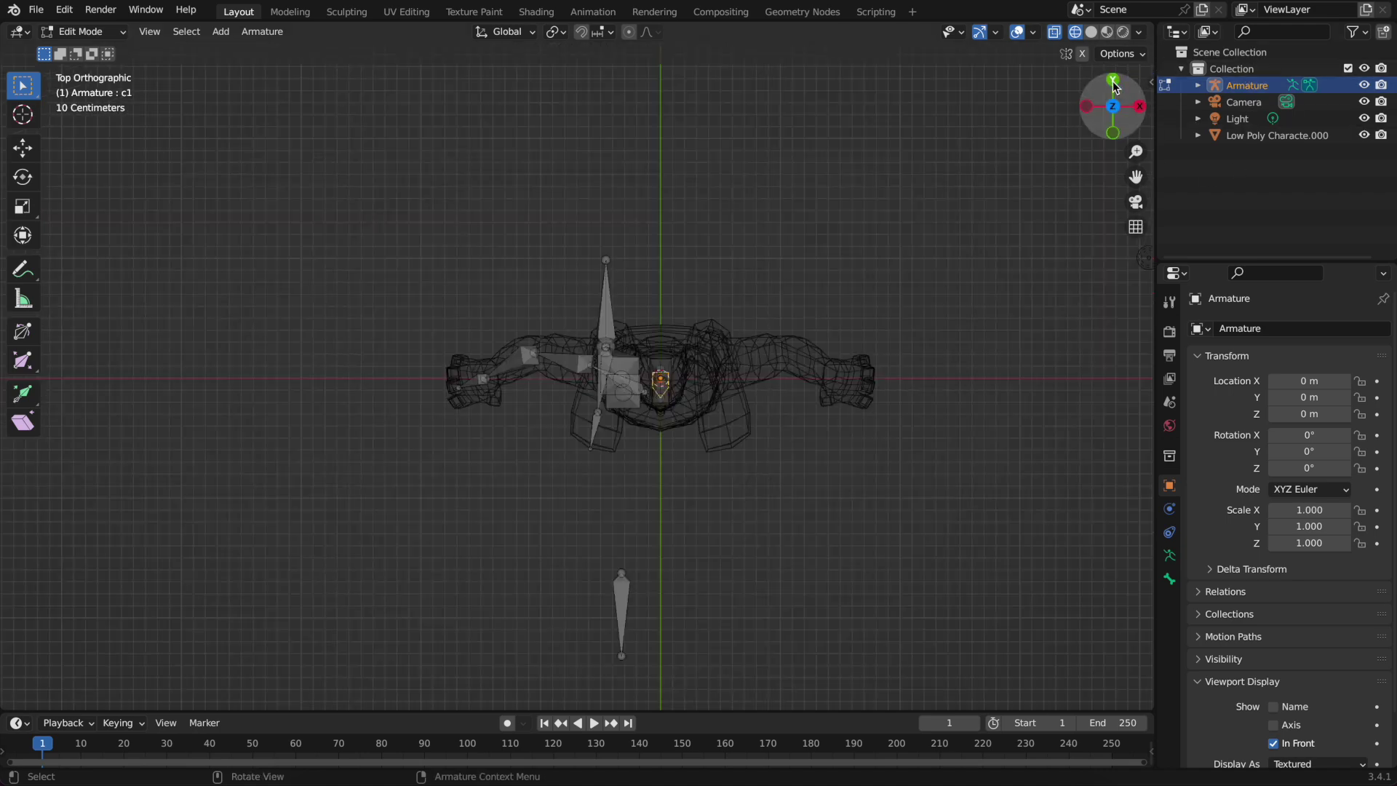
click(1114, 133)
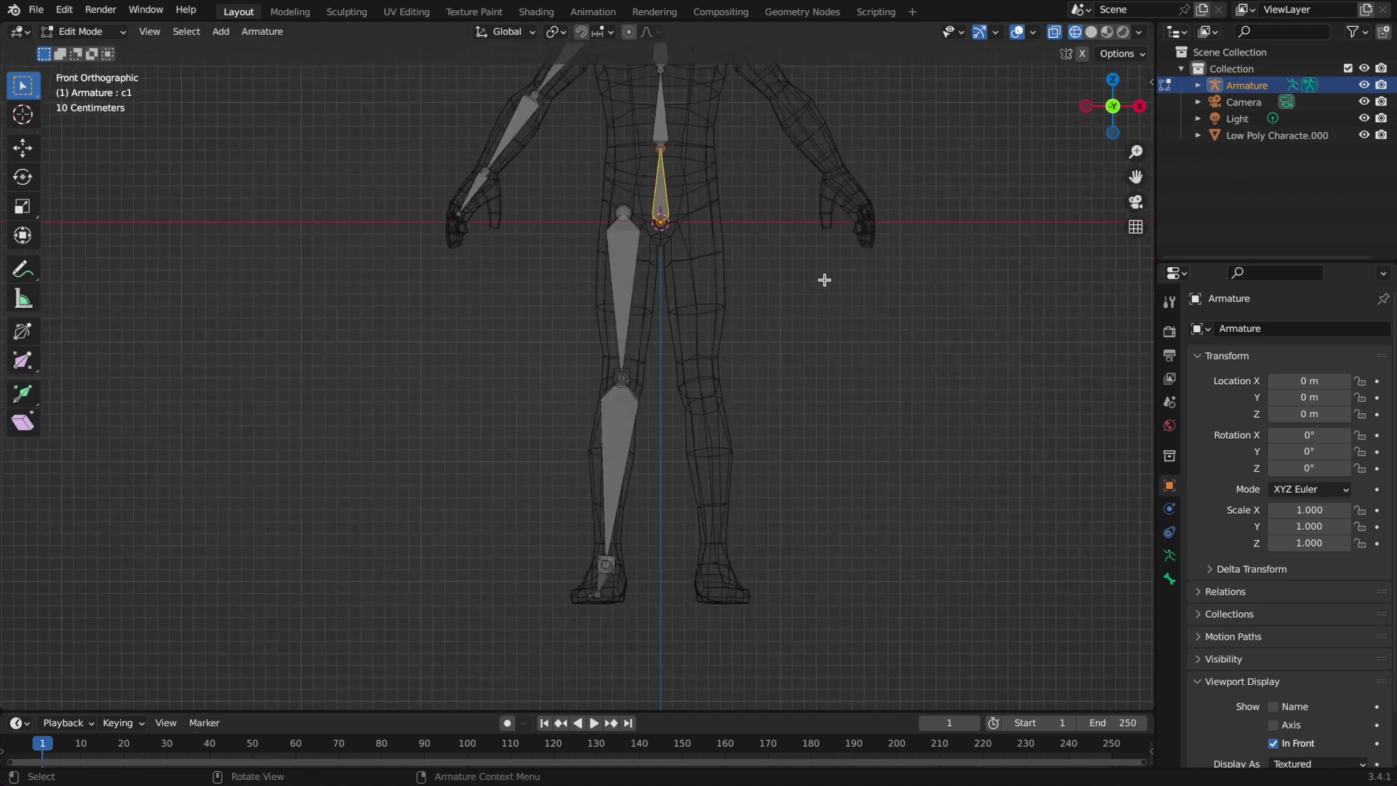
scroll(824, 281, down, 3)
scroll(761, 306, down, 2)
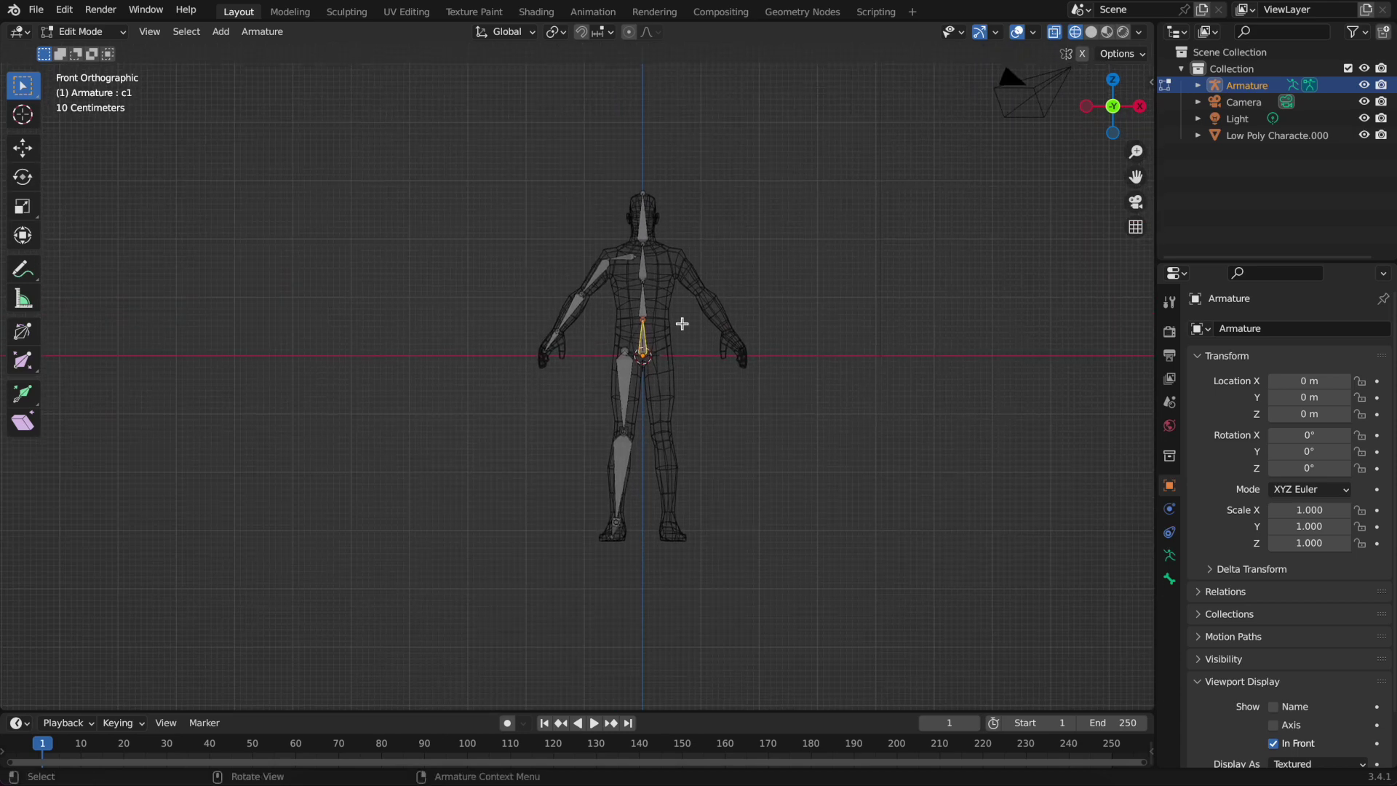
key(a)
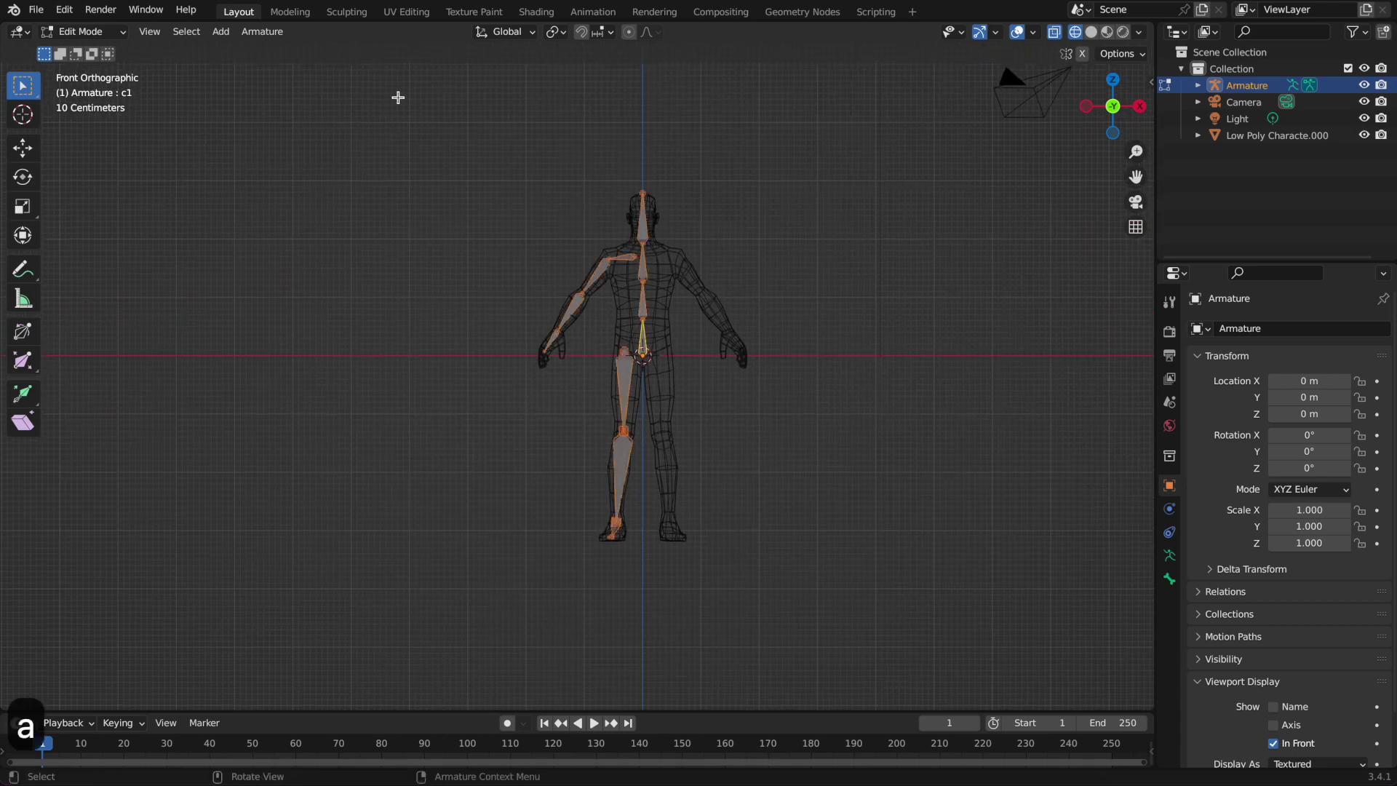
click(262, 31)
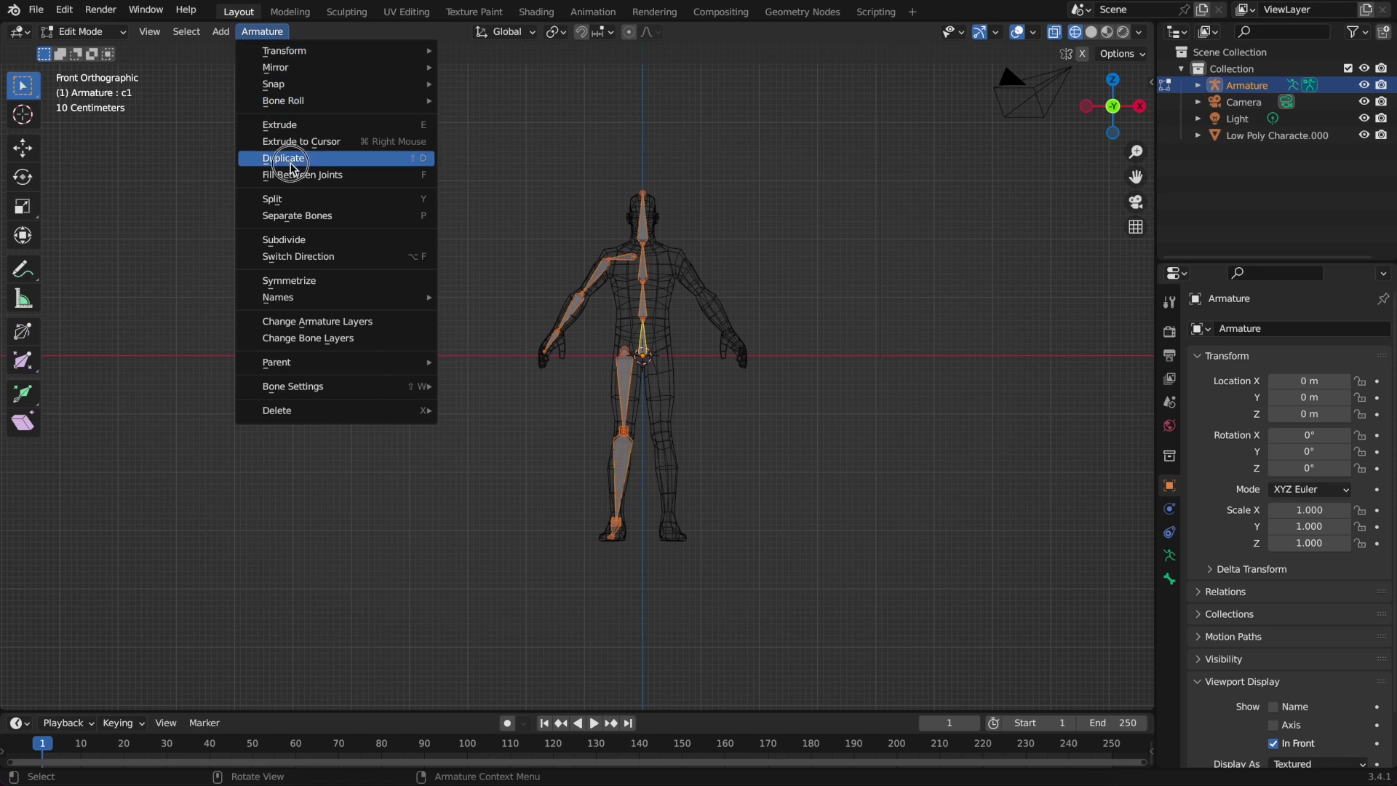
click(354, 281)
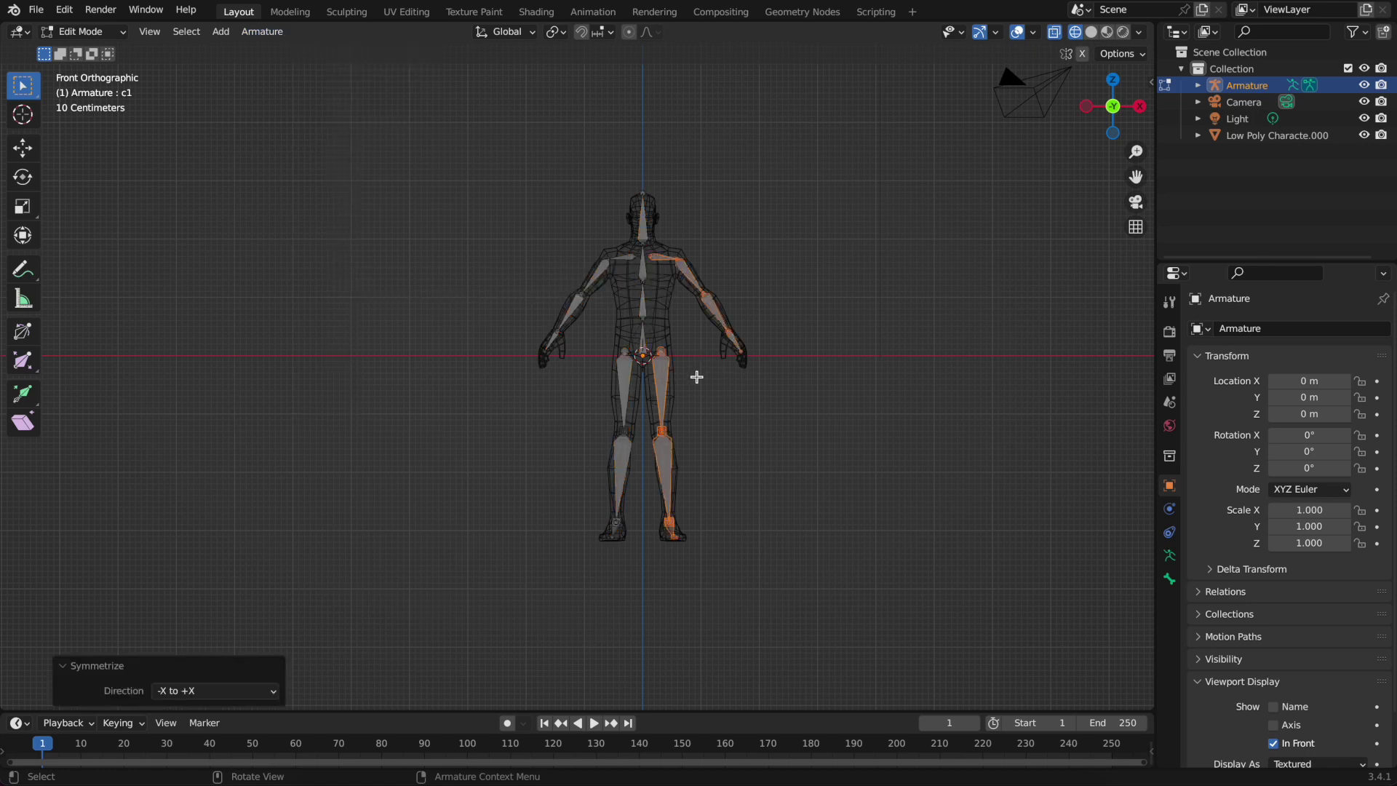
Inspect the names and relations of the mirrored left knee pole and left forearm bones in the bone properties
middle_drag(695, 377, 674, 499)
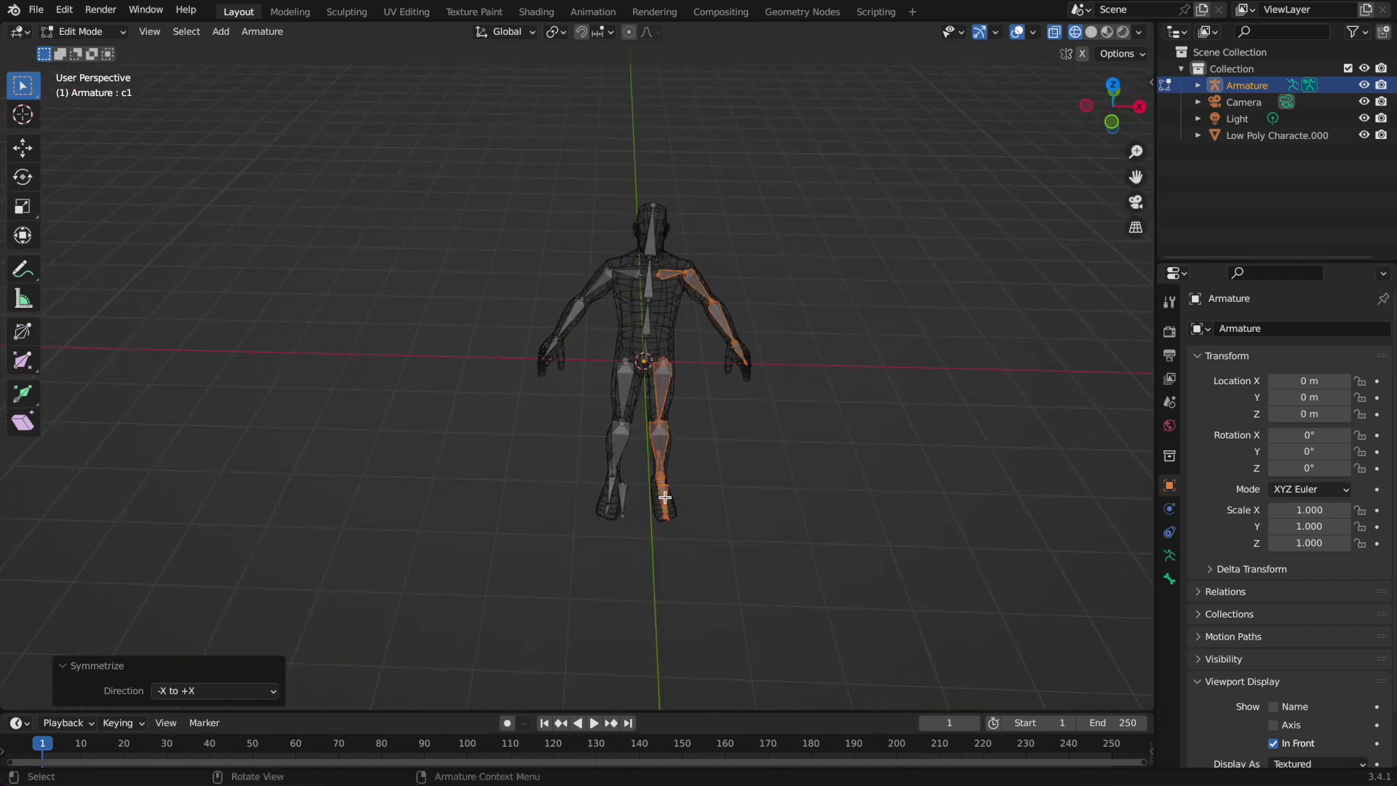
click(665, 497)
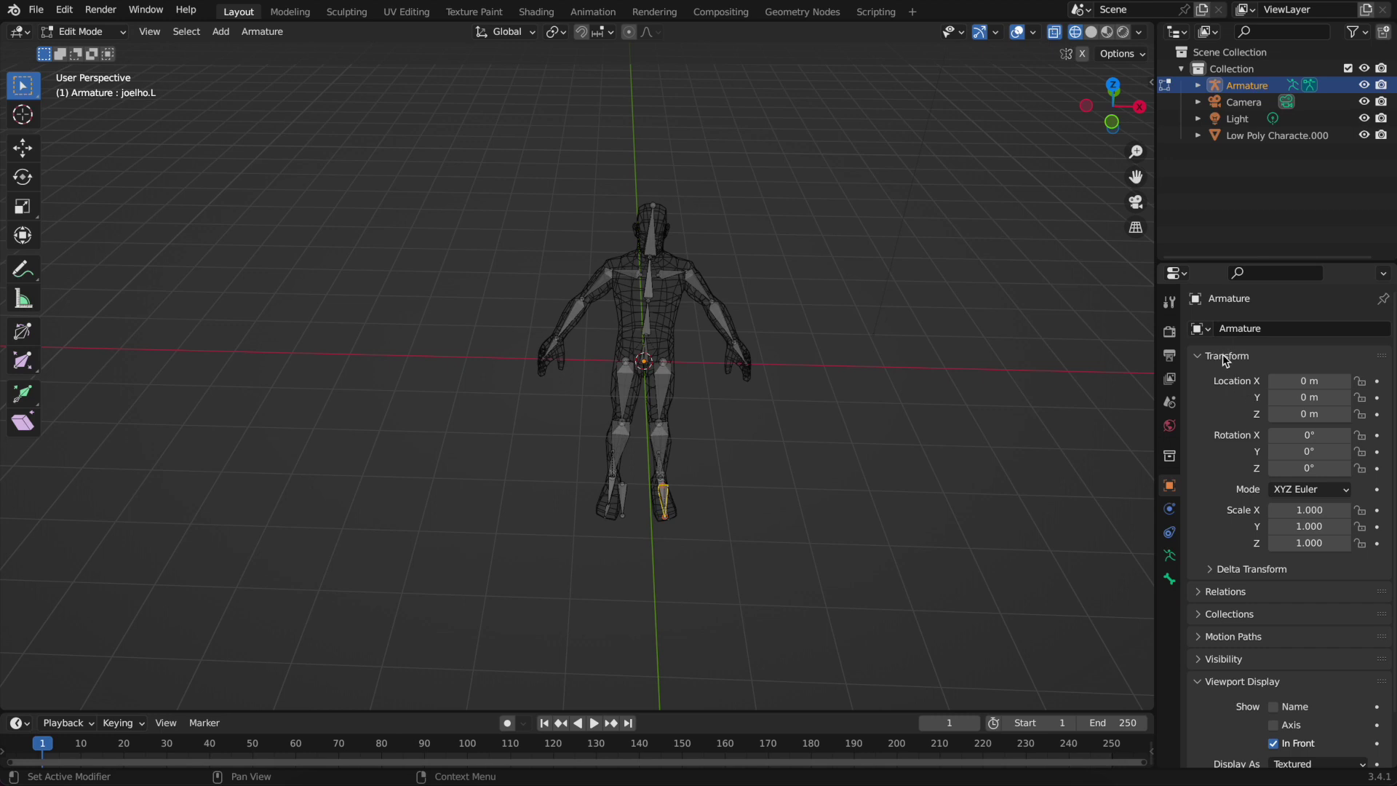
click(1169, 579)
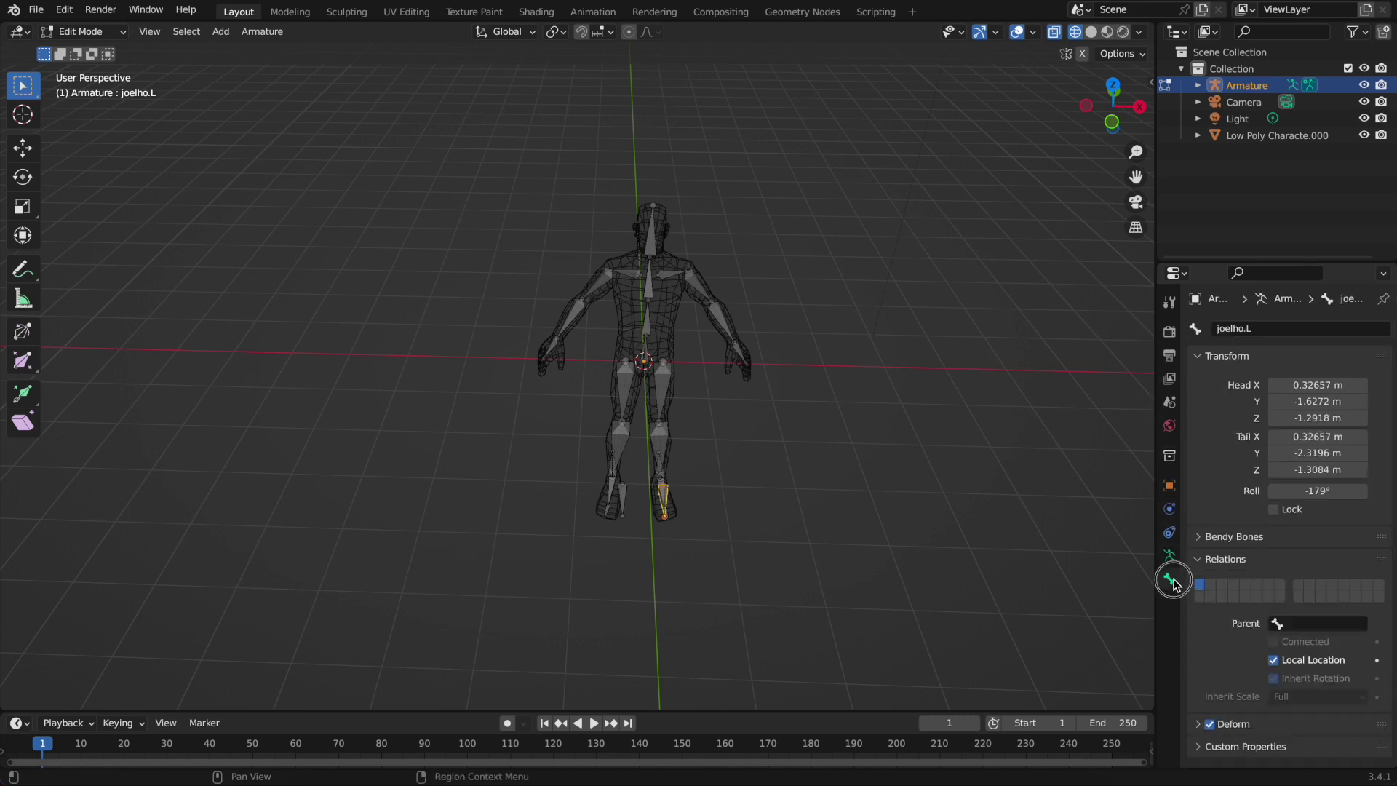
click(721, 326)
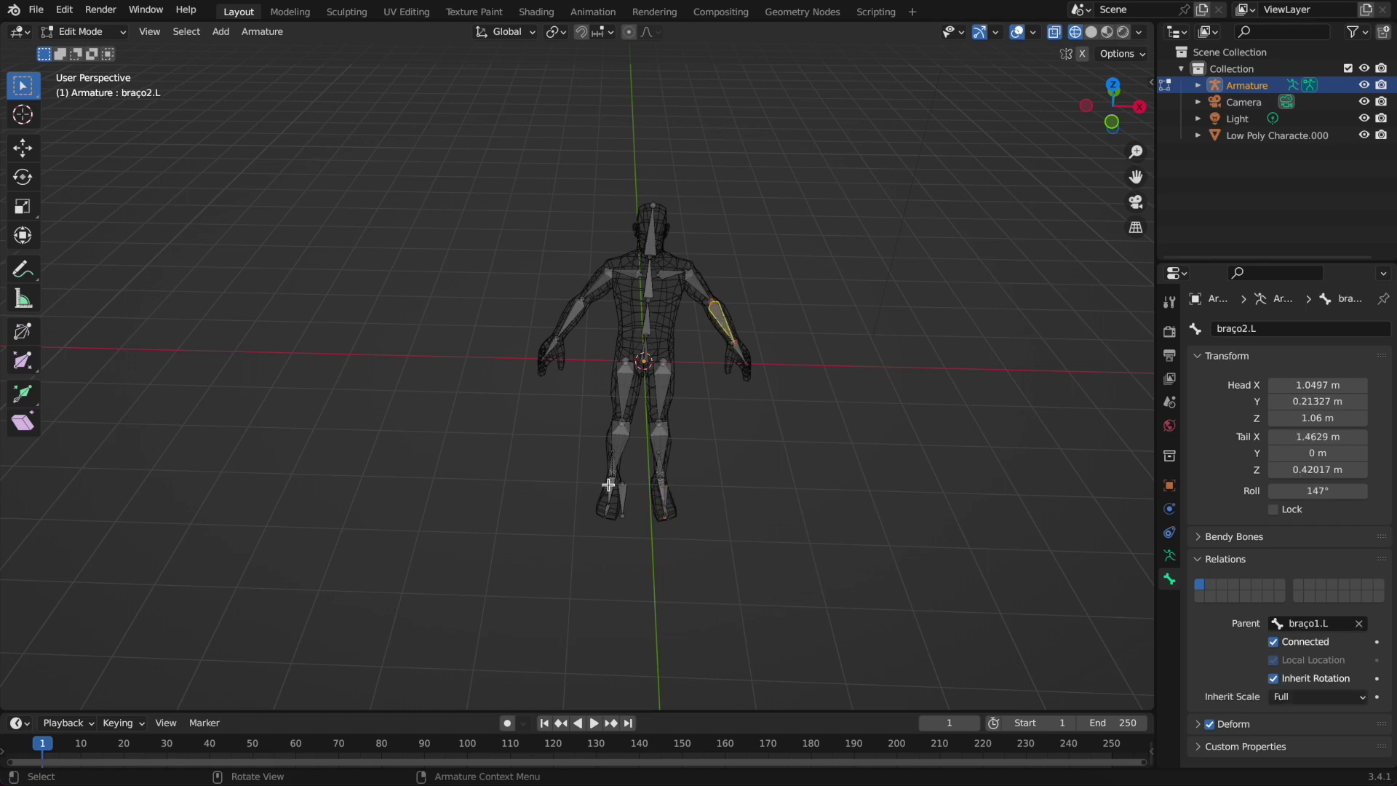
middle_drag(655, 374, 711, 362)
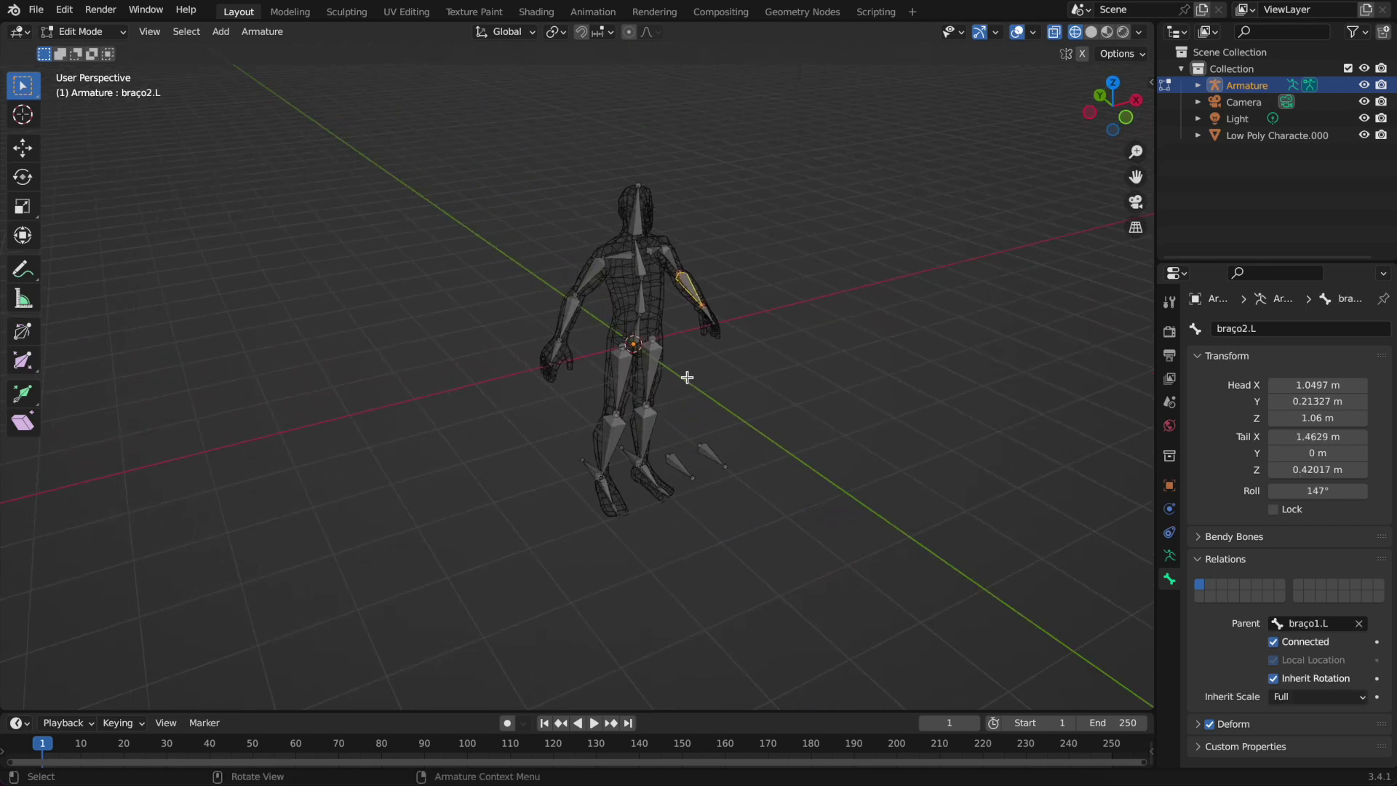
Return the armature to Object Mode and switch the viewport to Solid shading
key(Tab)
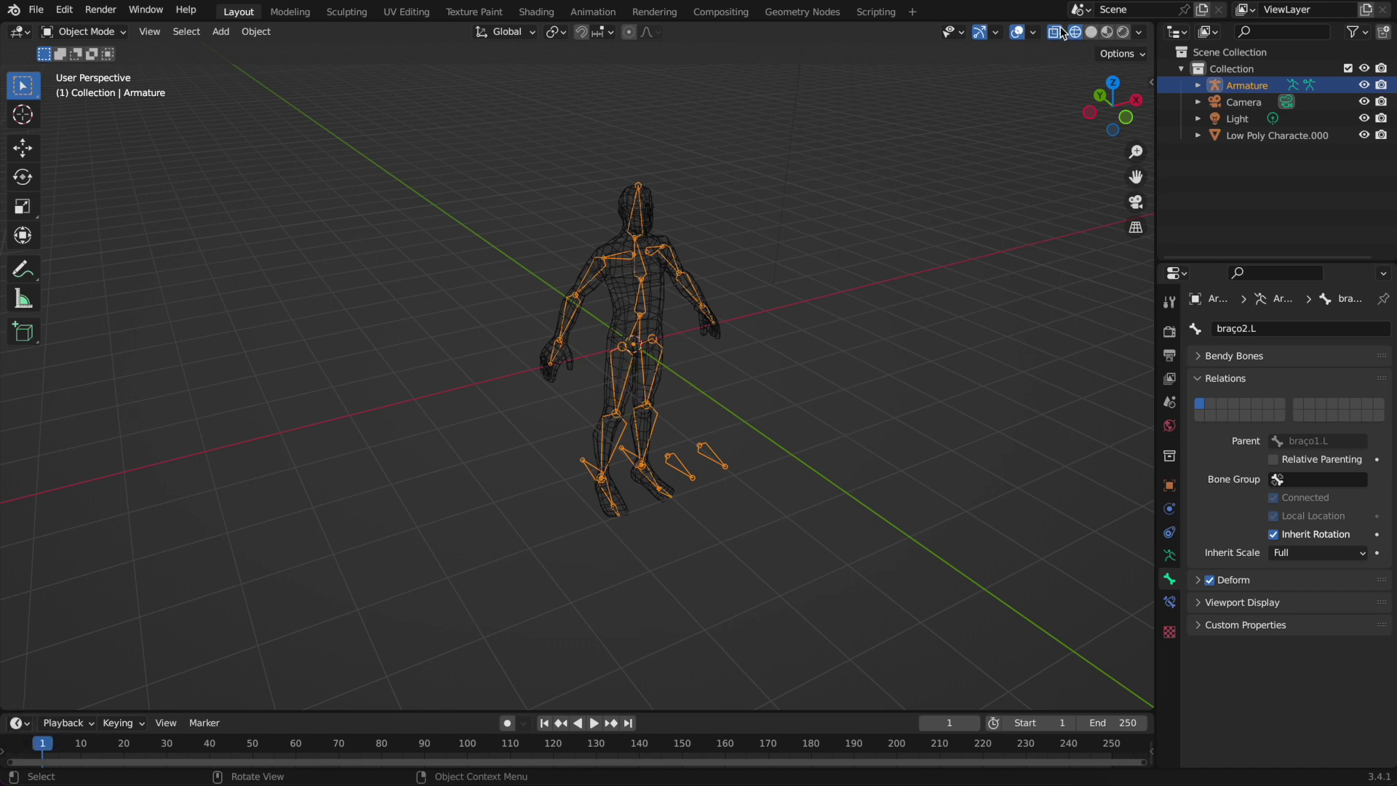
click(1092, 32)
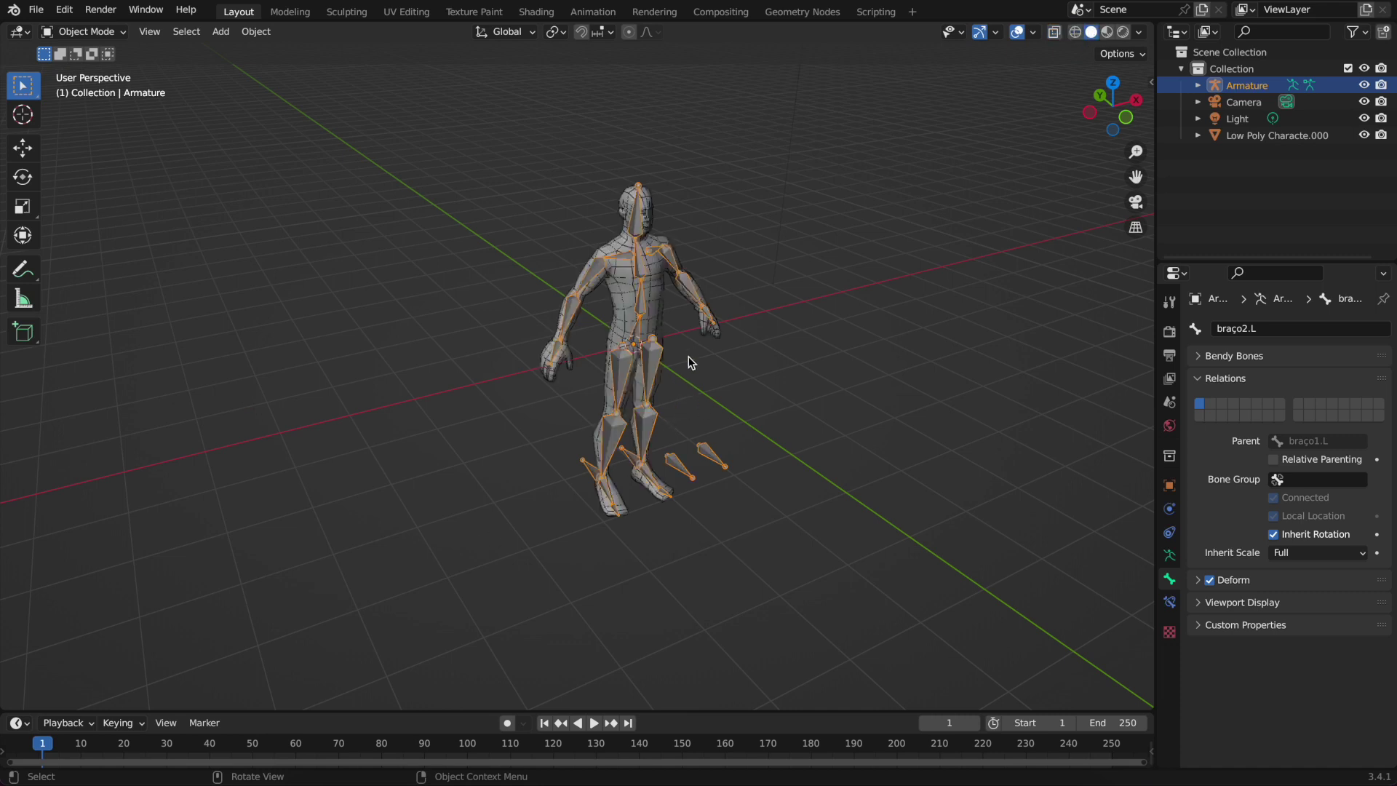
click(103, 33)
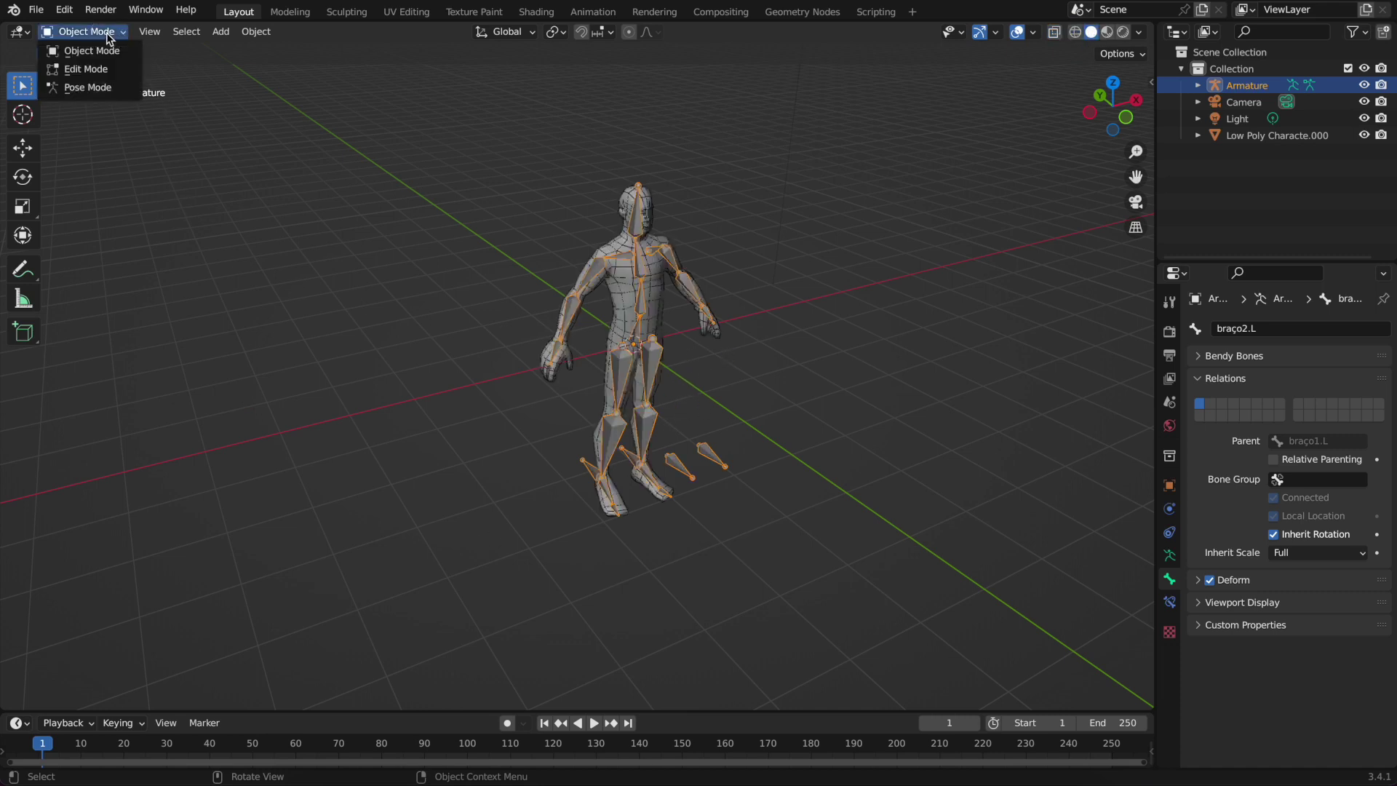
click(106, 51)
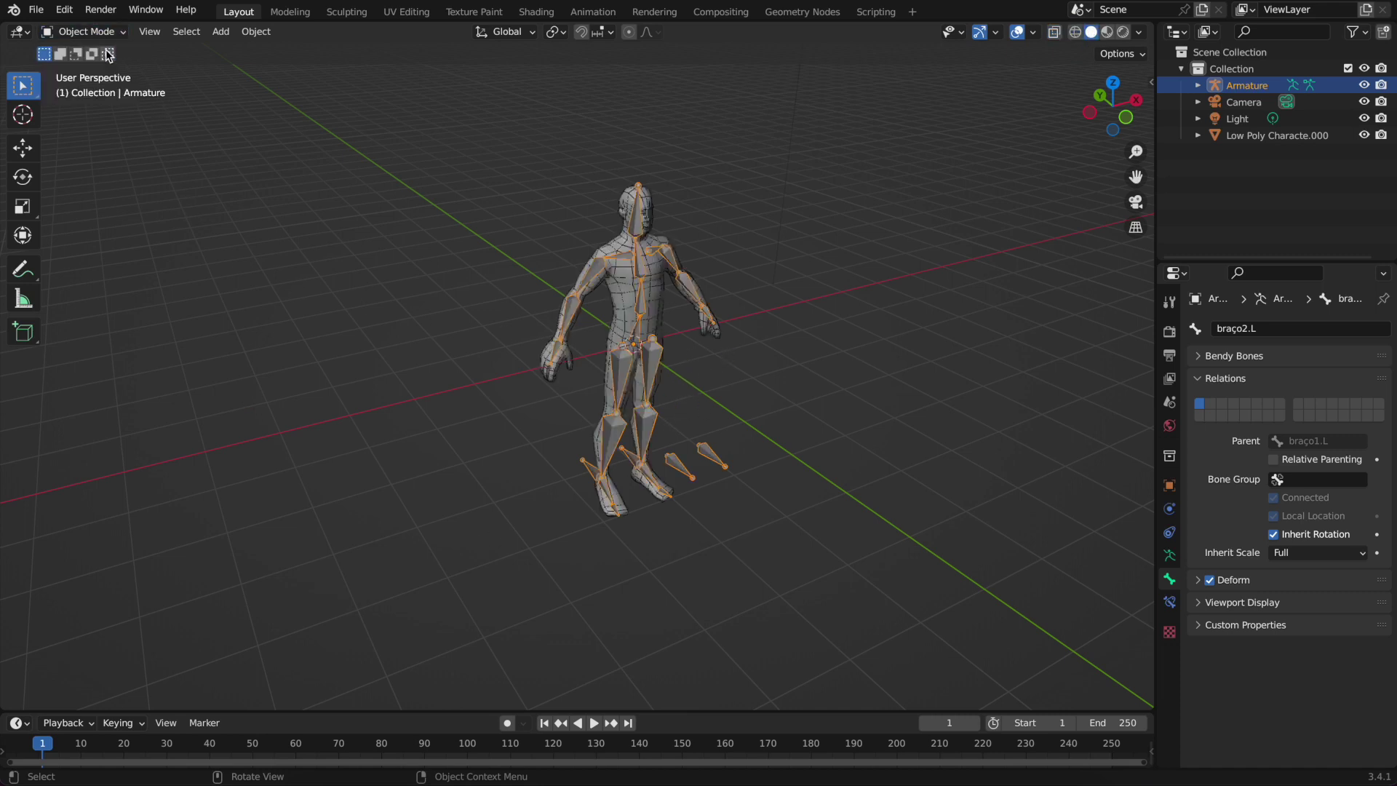
Parent the mesh Low Poly Characte.000 to the Armature using Armature Deform With Automatic Weights
click(620, 320)
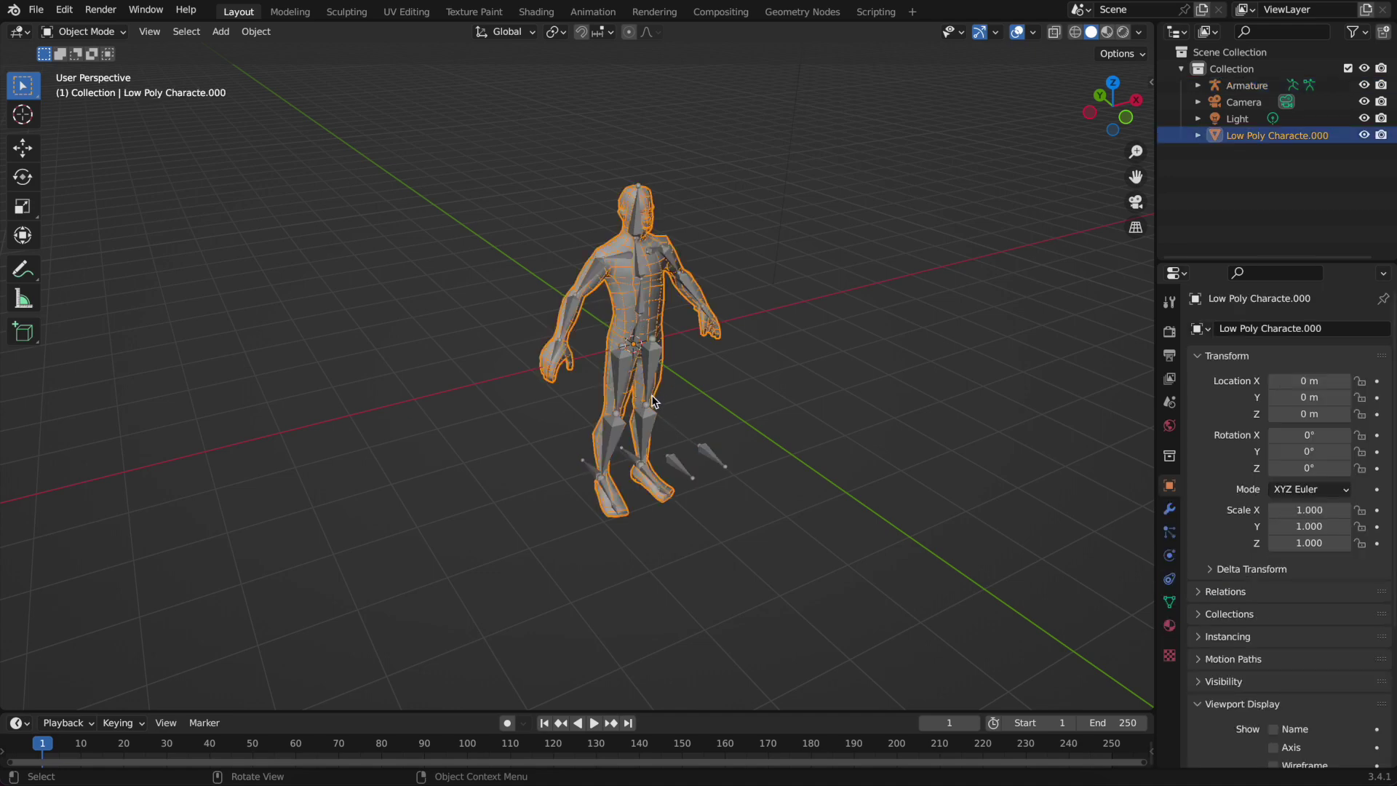
shift+click(653, 428)
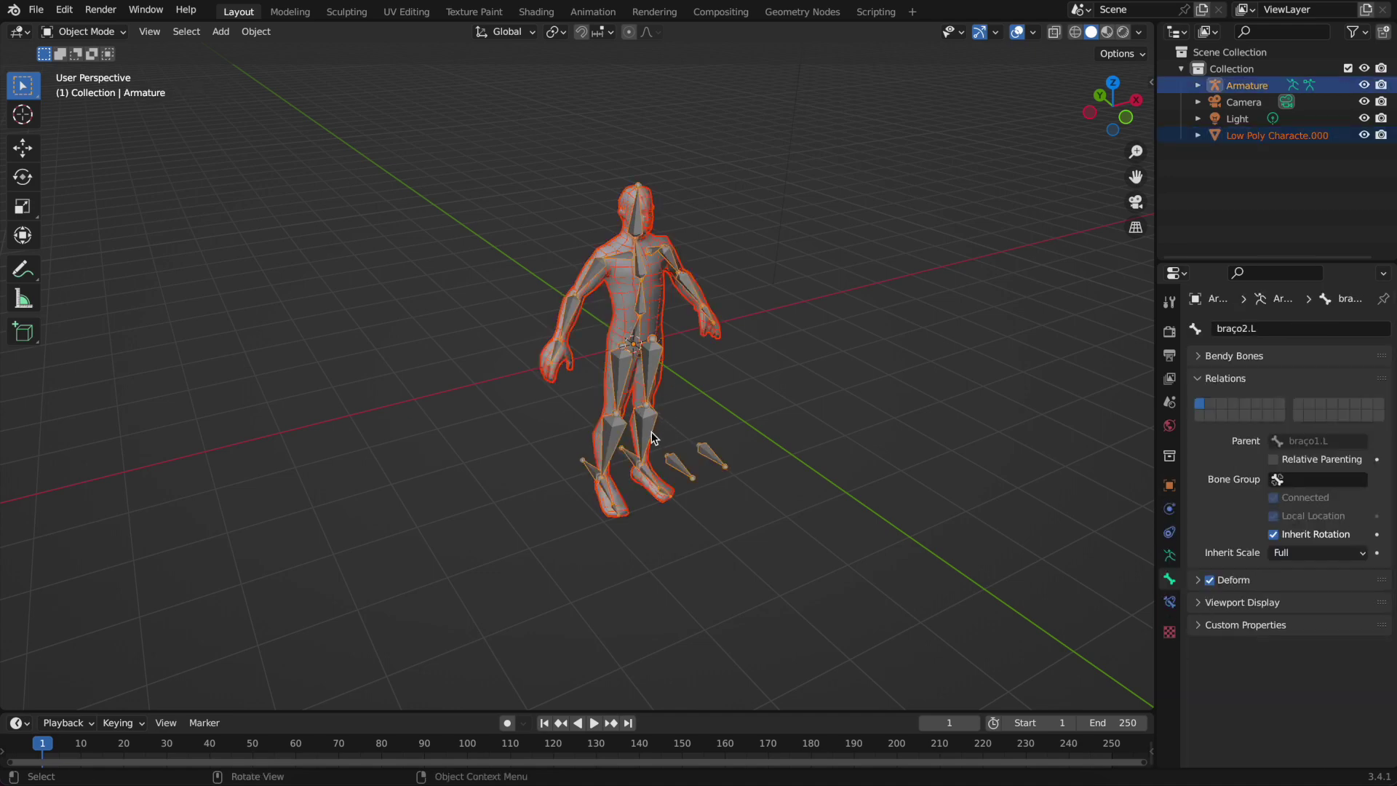
key(ctrl+KP_7)
middle_drag(657, 444, 649, 426)
key(KP_7)
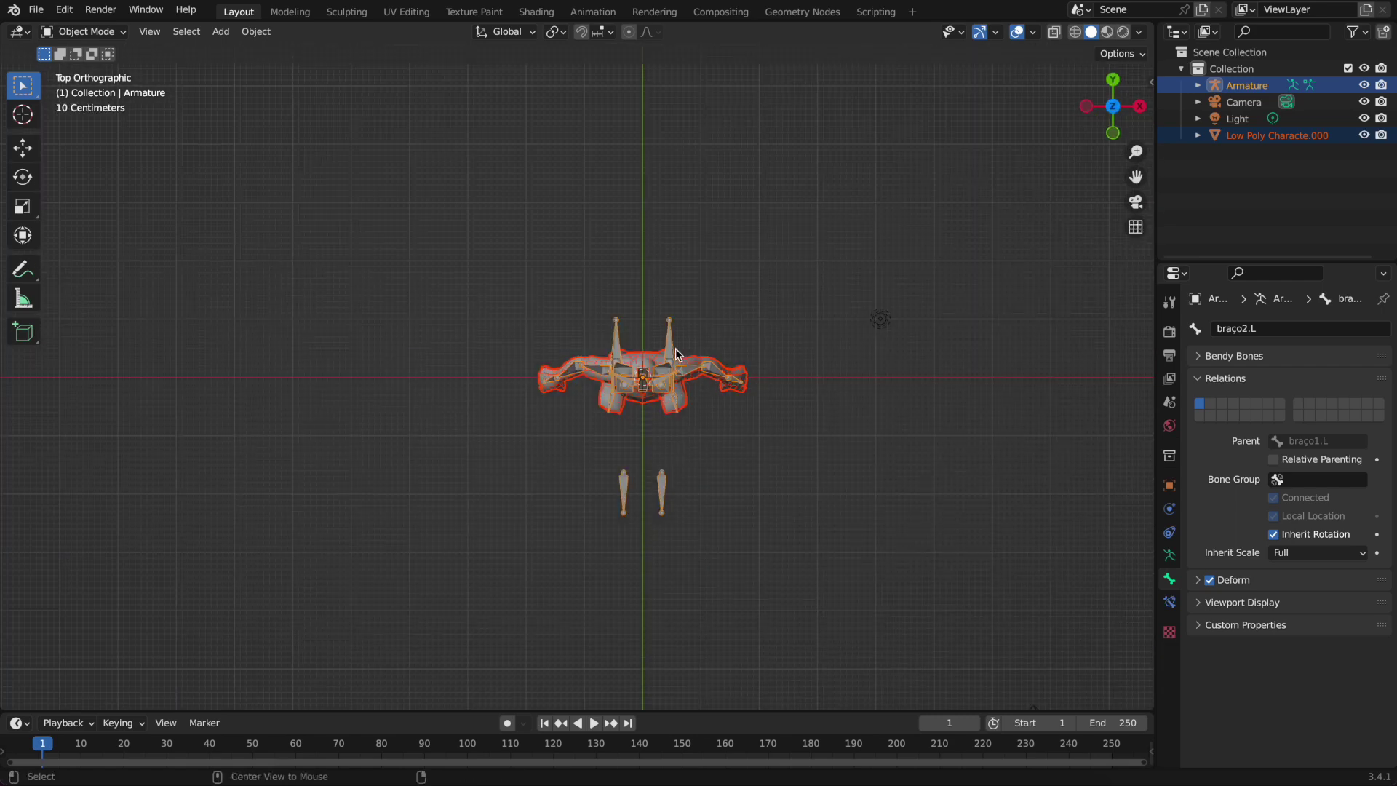
drag(1110, 107, 809, 382)
middle_drag(807, 377, 650, 383)
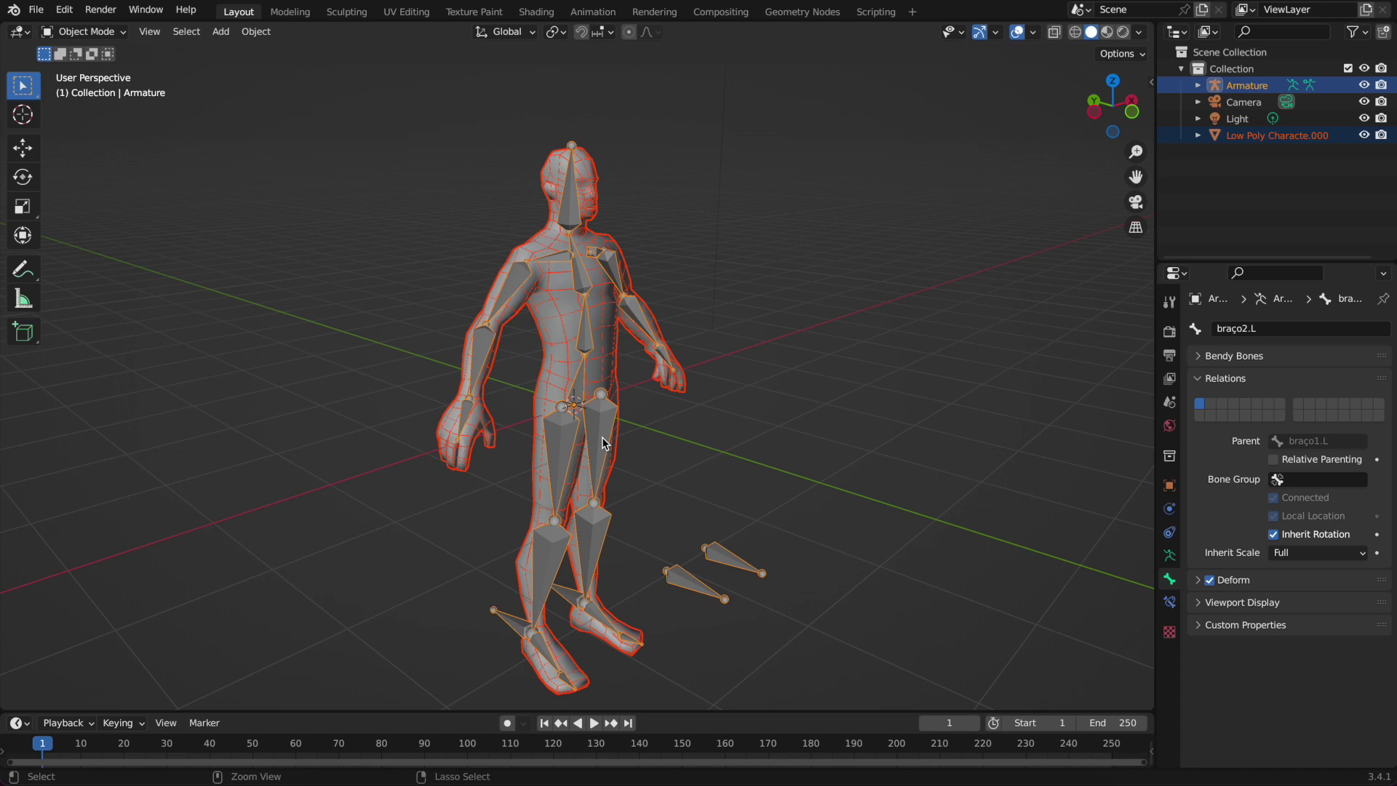
key(super+p)
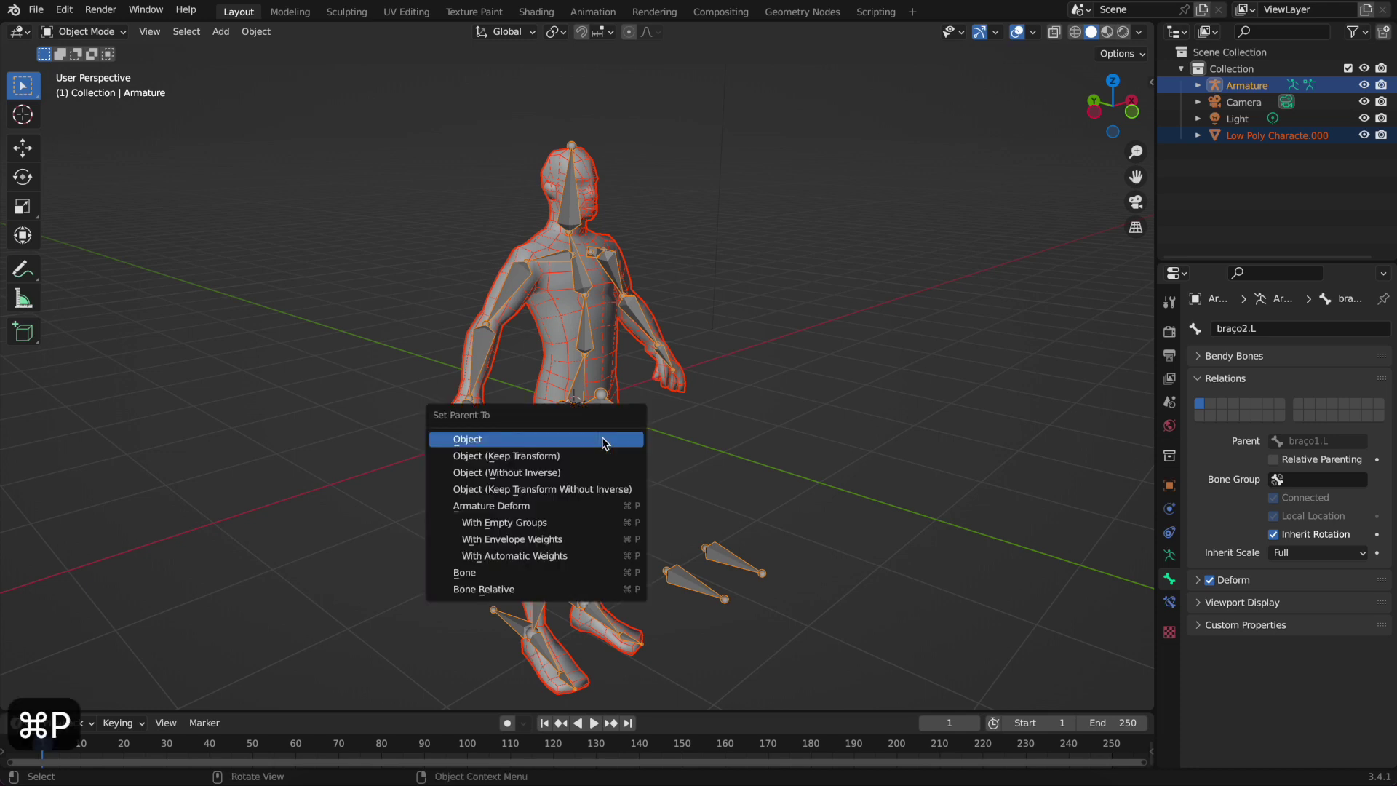
click(556, 562)
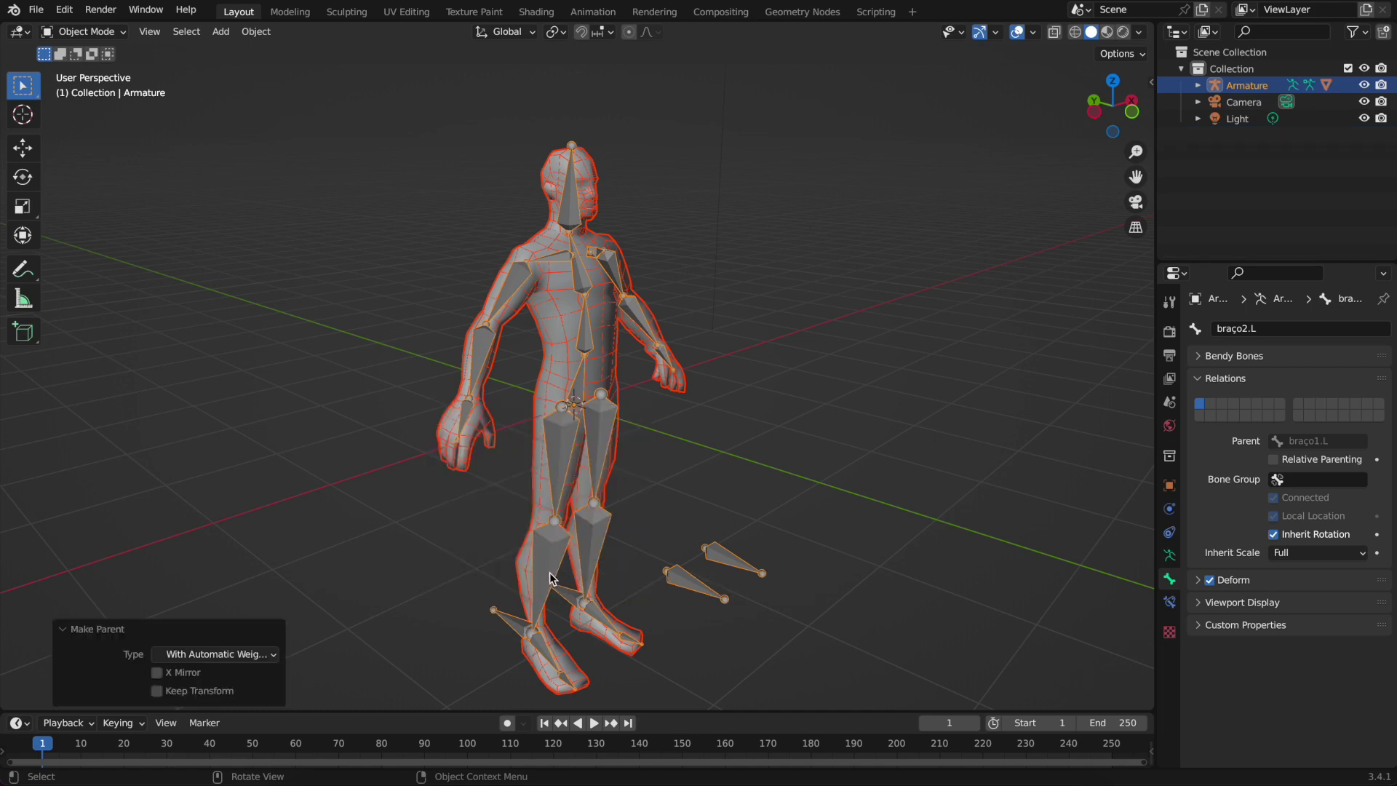
Select only the armature and switch it to Pose Mode
click(551, 580)
click(80, 32)
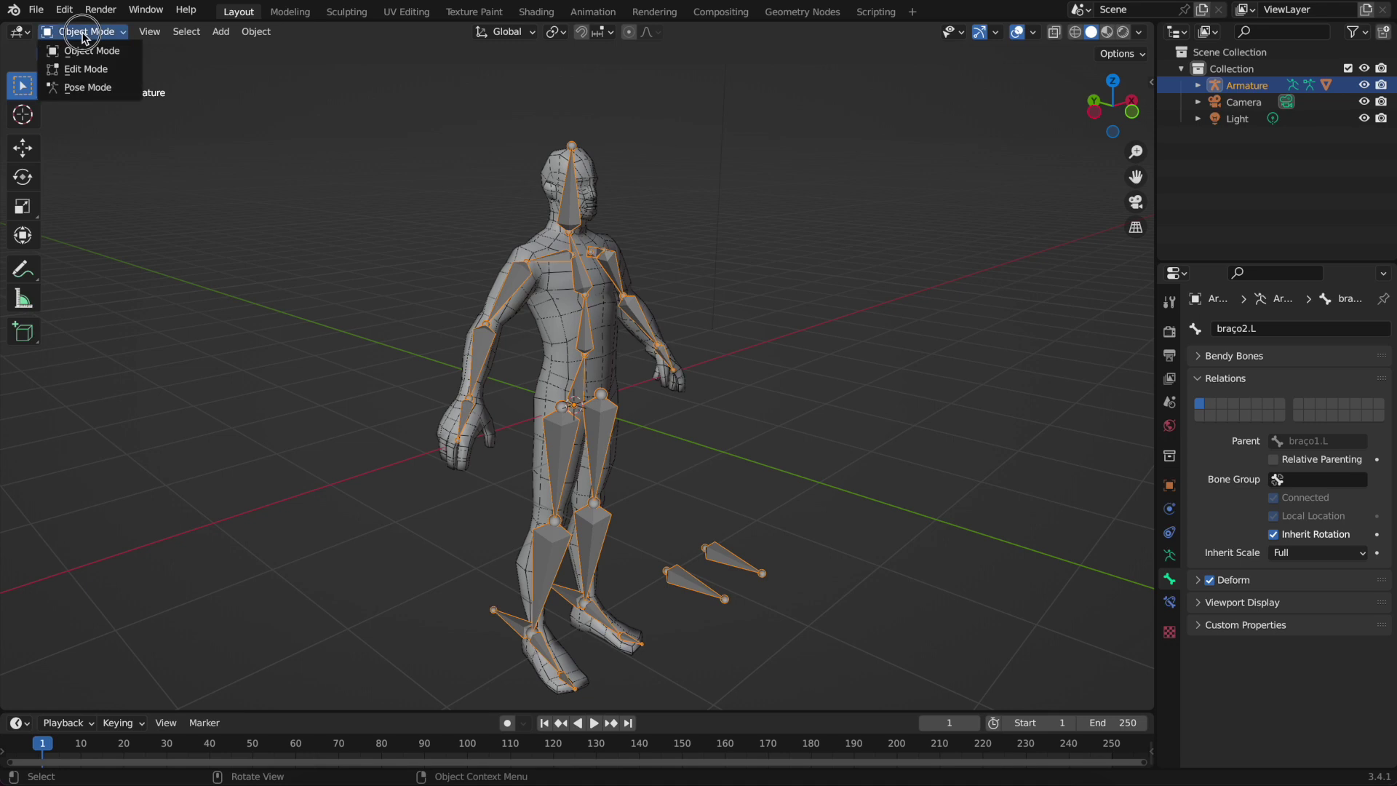
click(91, 88)
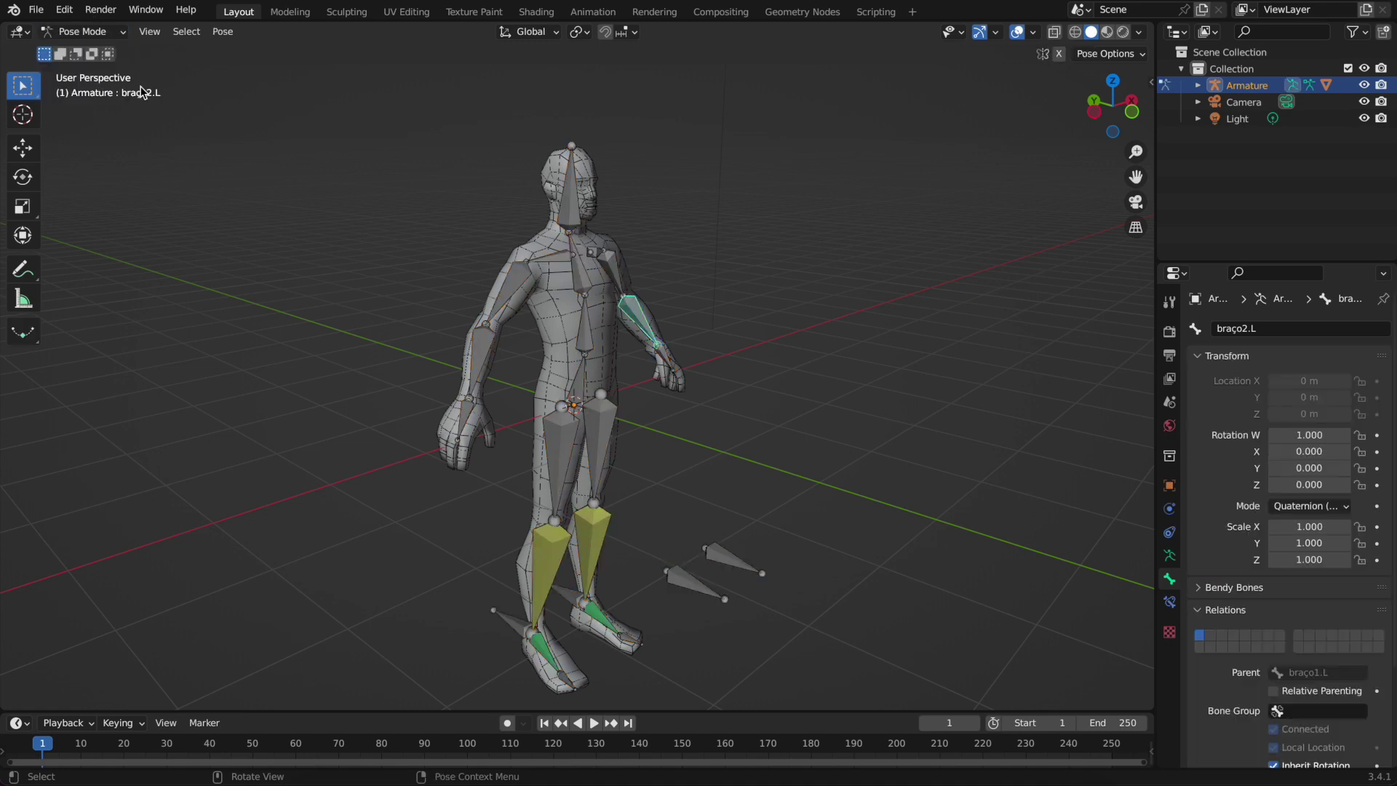
Test the right leg's mesh deformation by moving ik.R, and cancel the move
click(555, 564)
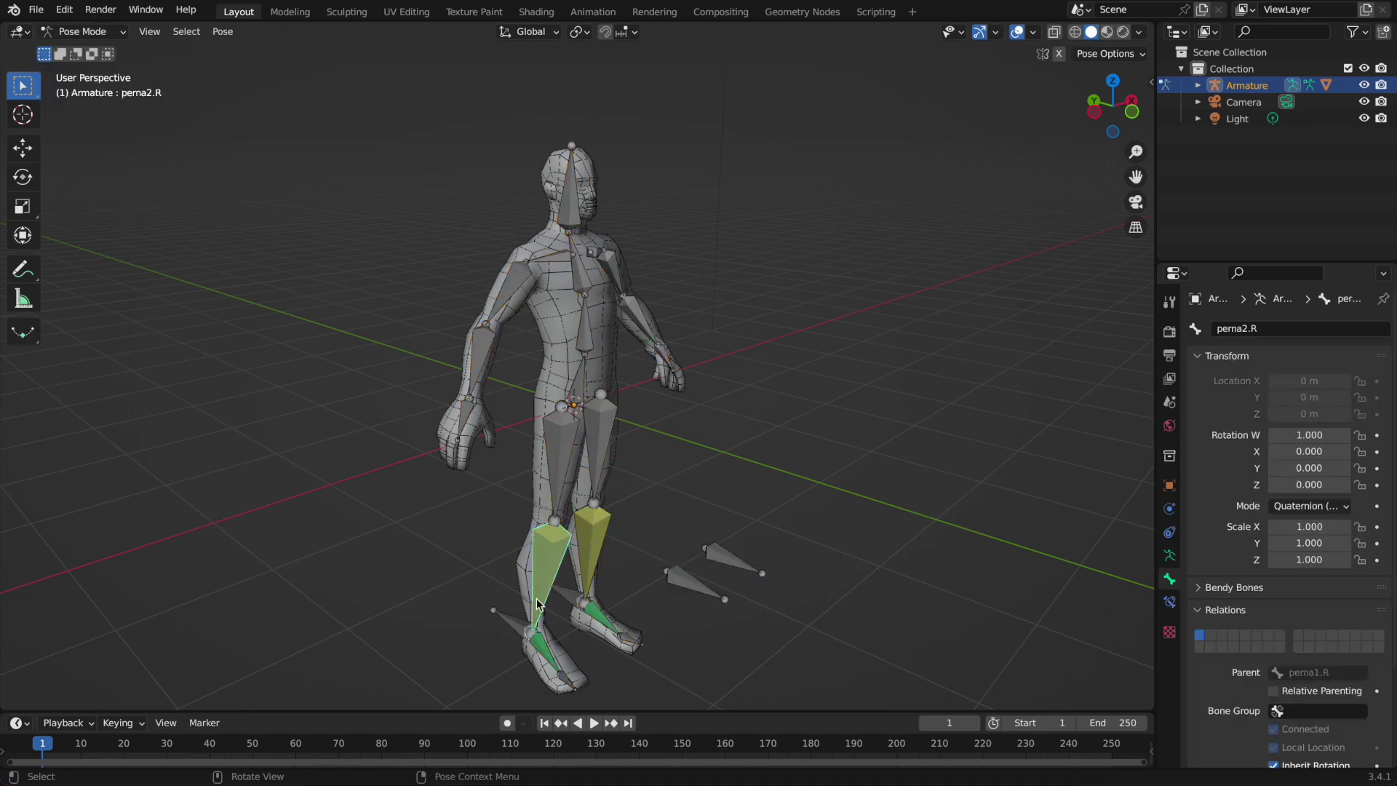
click(504, 620)
key(g)
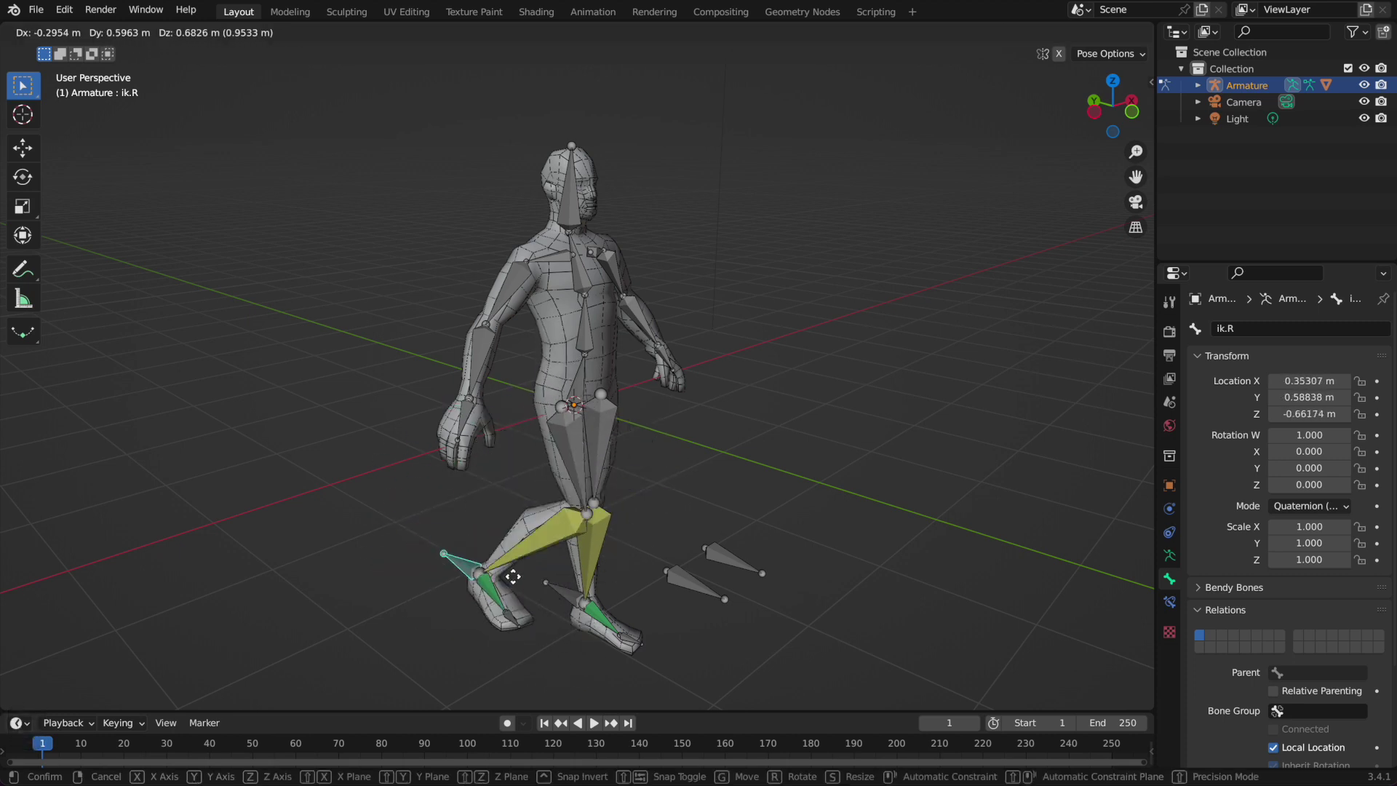
key(Escape)
Test the upper-body mesh deformation by rotating braço1.R and cabeça, cancelling each rotation
click(519, 291)
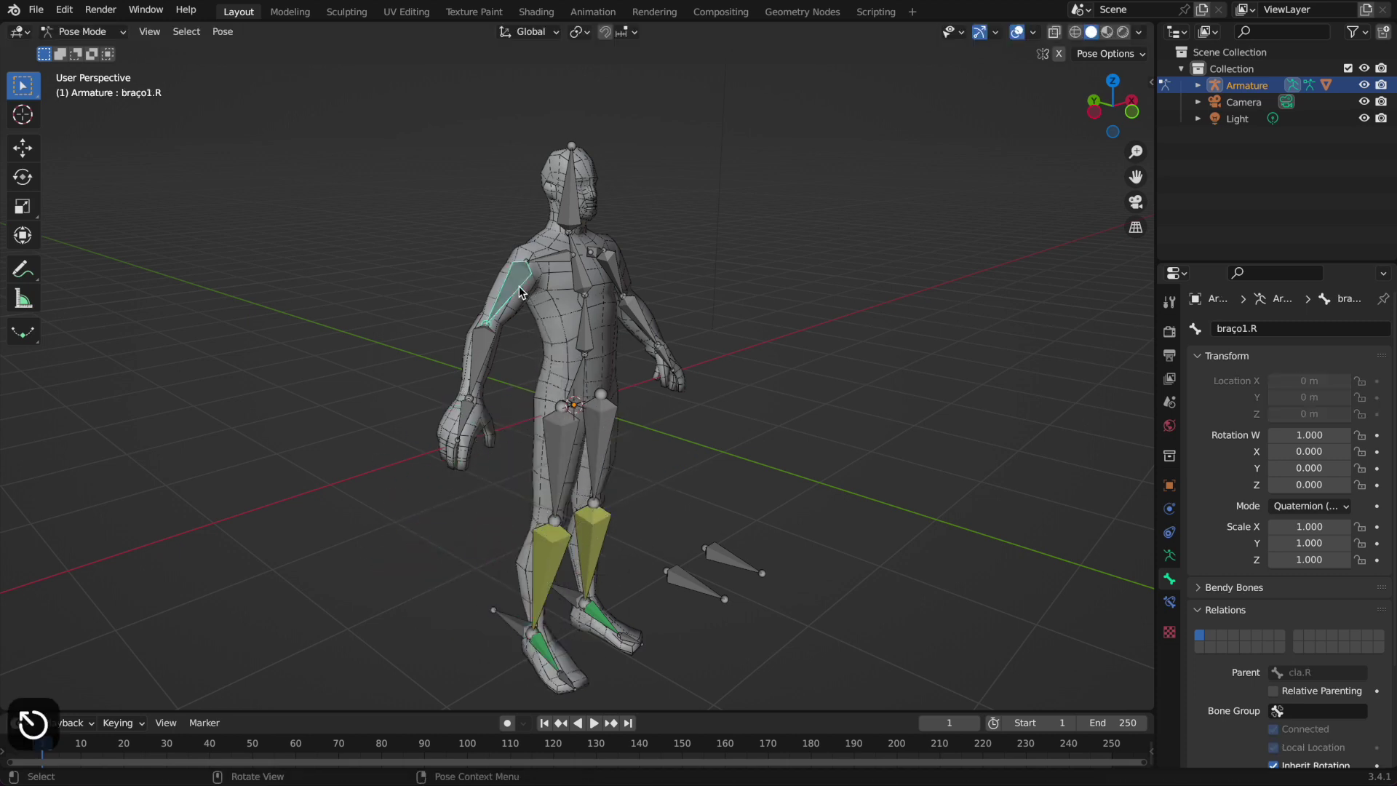
key(r)
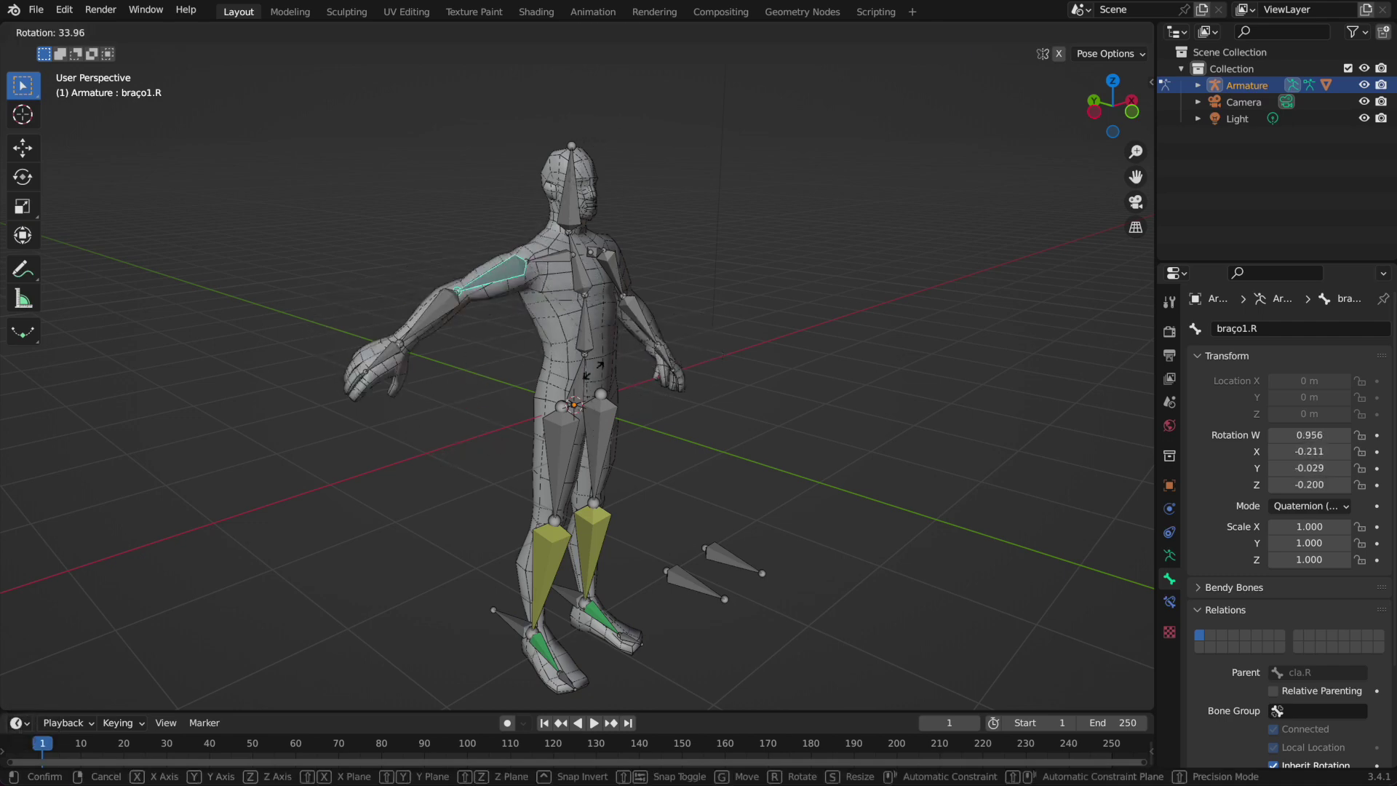
key(Escape)
mouse_move(607, 249)
middle_down()
mouse_move(564, 242)
mouse_move(588, 249)
middle_up()
click(576, 211)
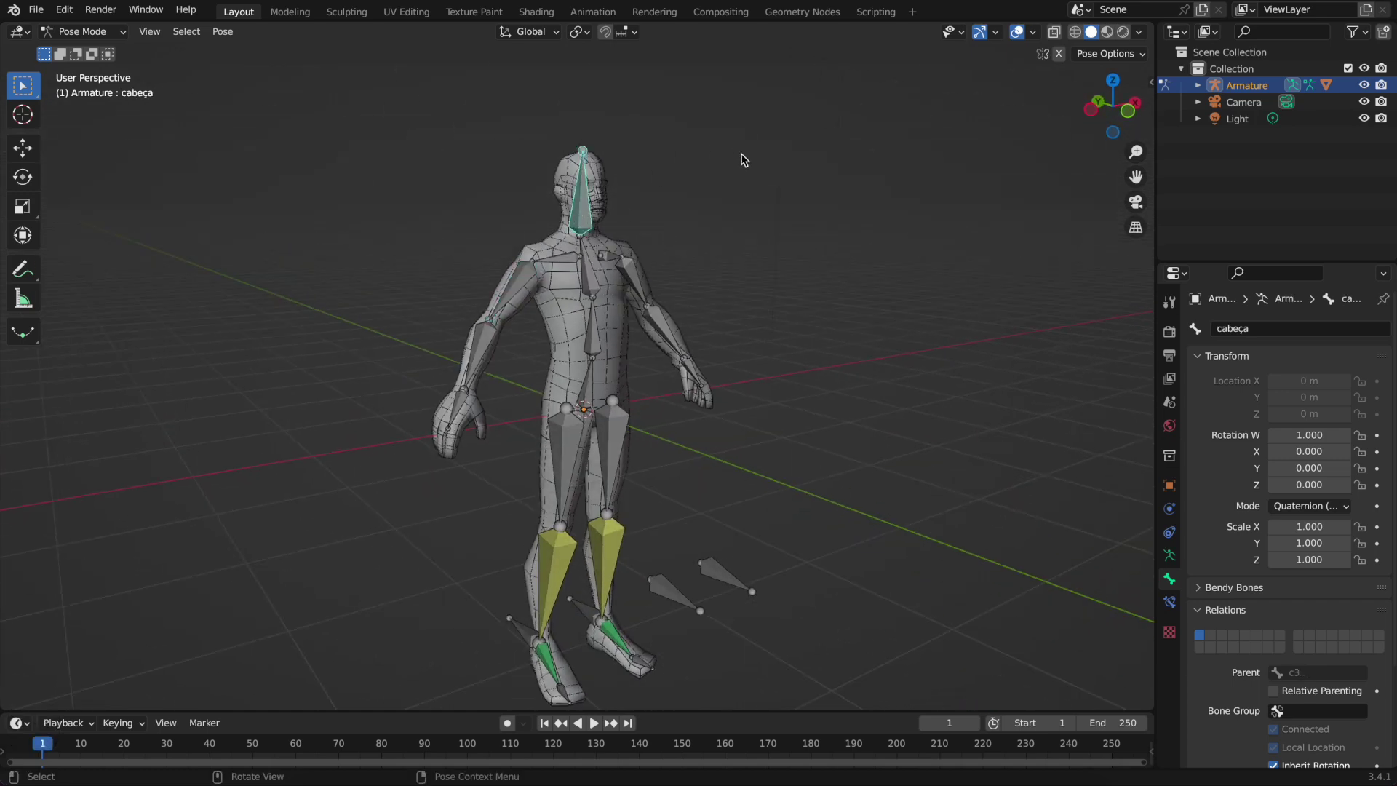
key(r)
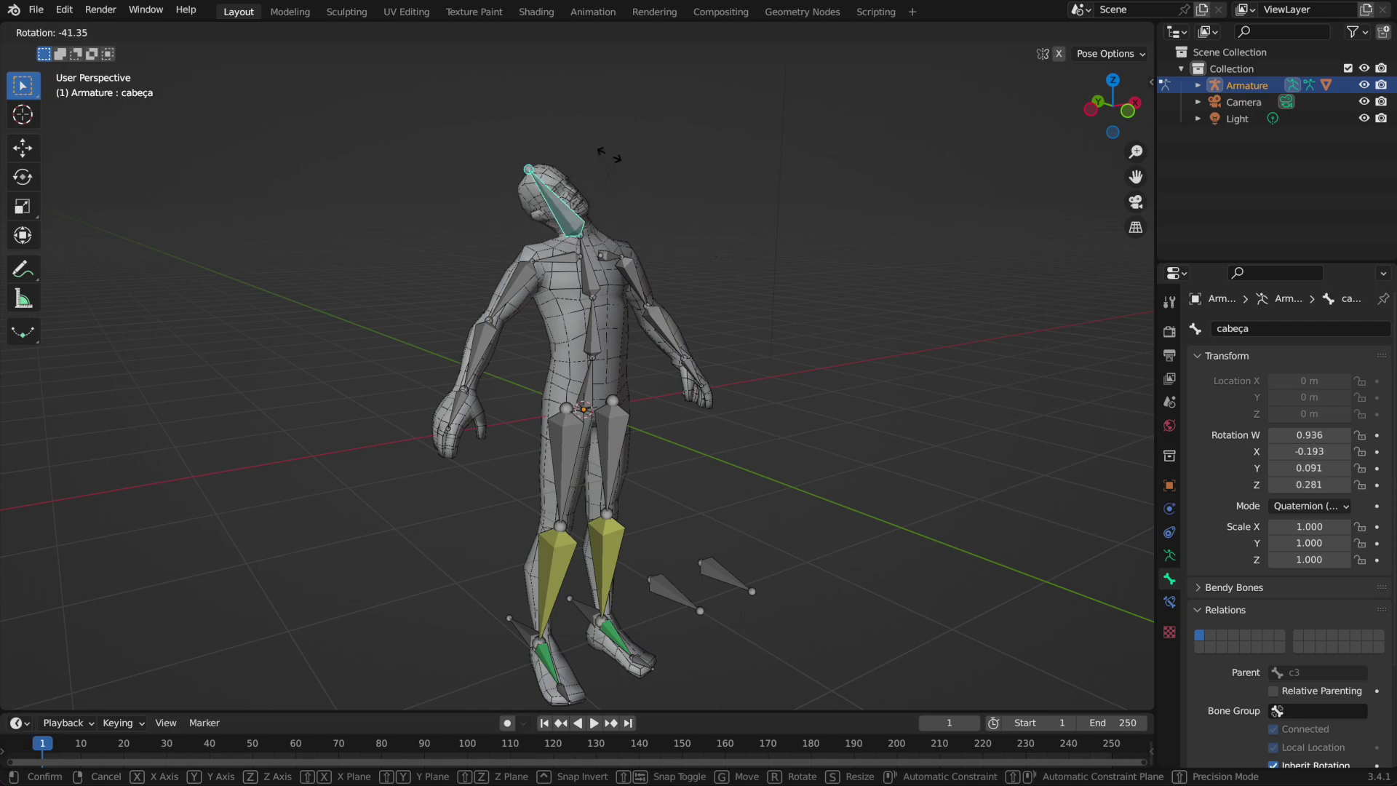
key(Escape)
middle_drag(692, 225, 605, 348)
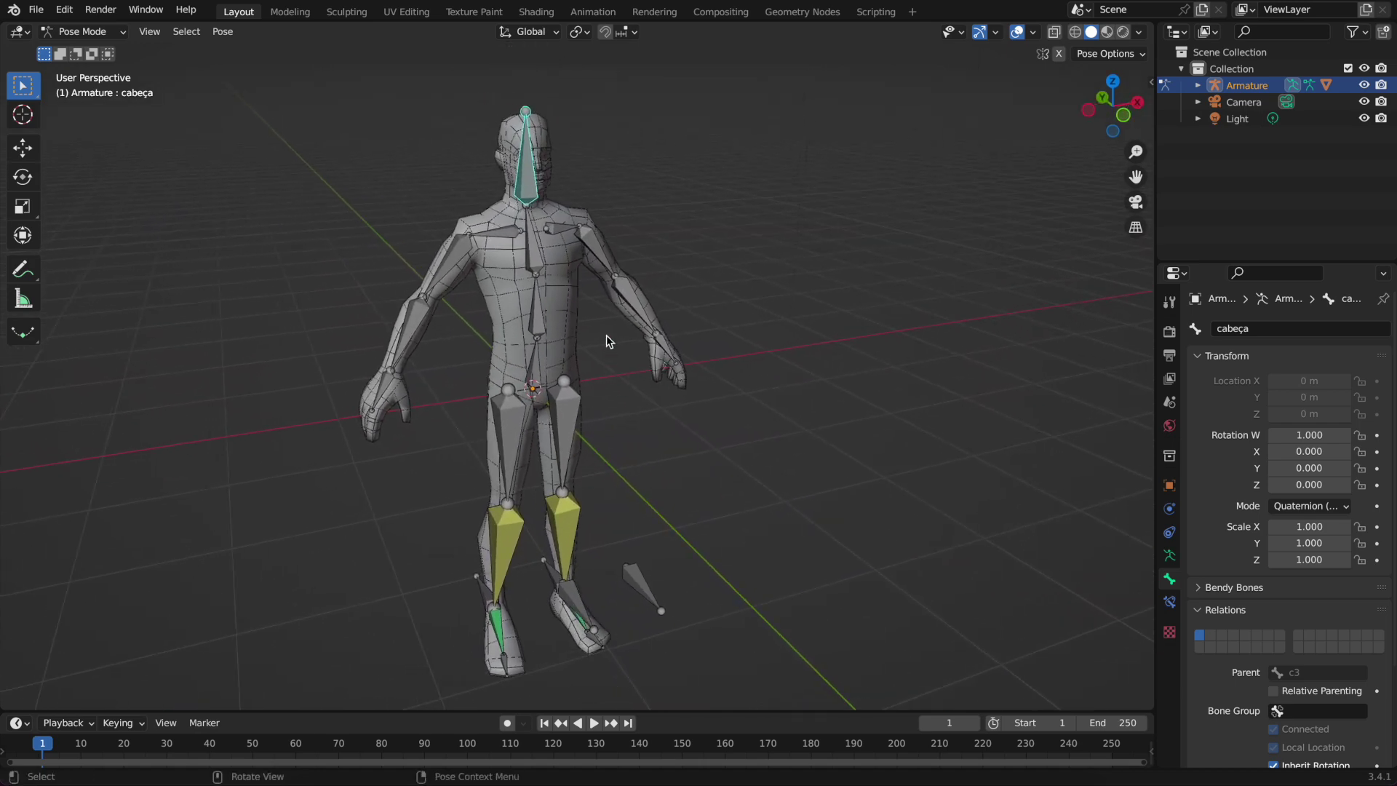